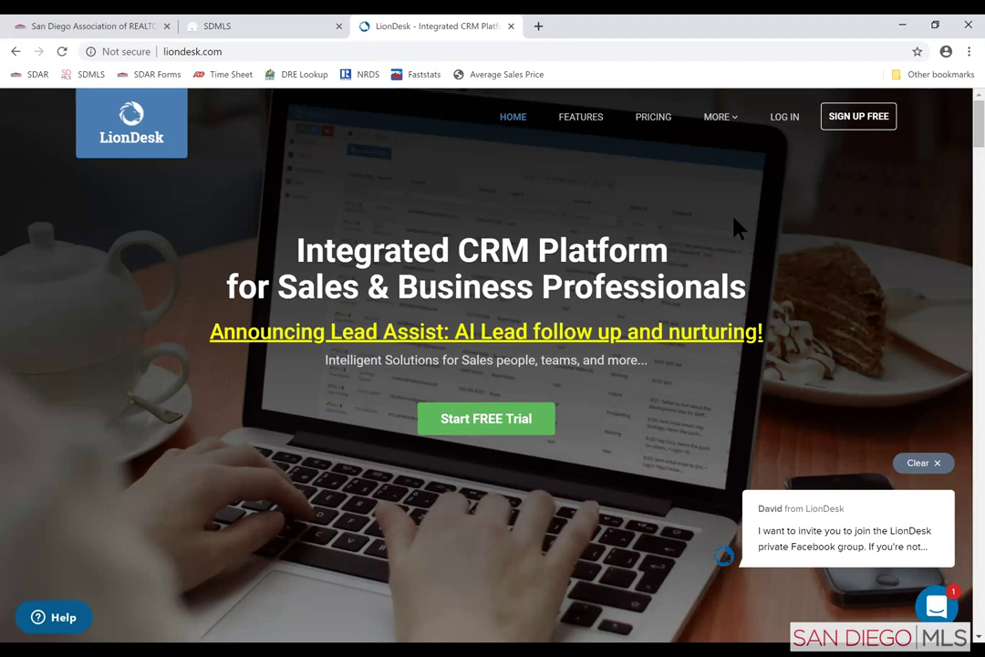
- Go from the liondesk.com homepage to the sign-in page and log in with the saved email and password
click(782, 117)
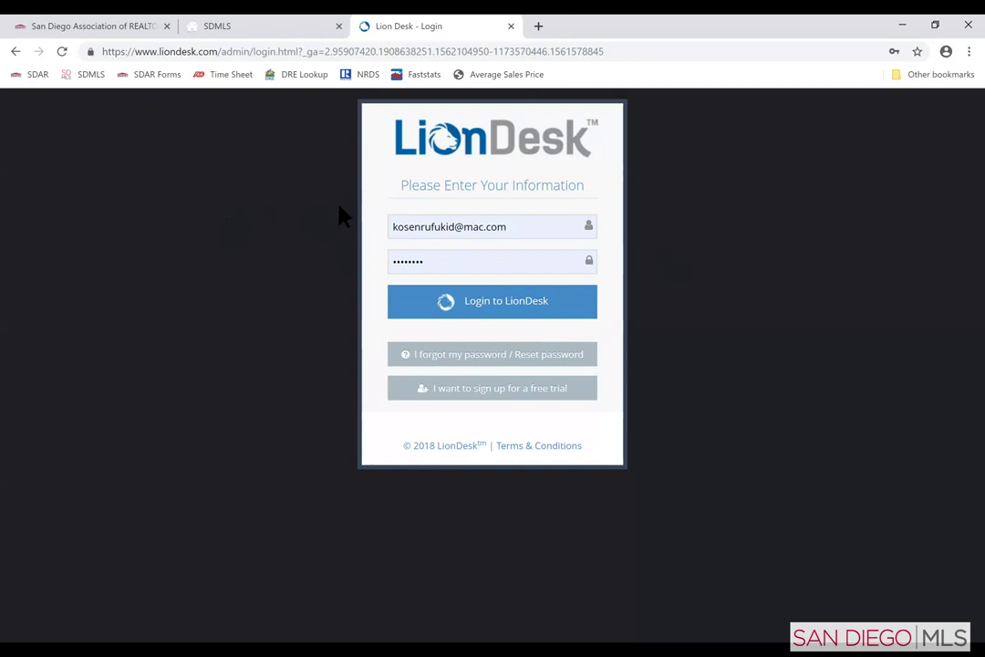
click(505, 310)
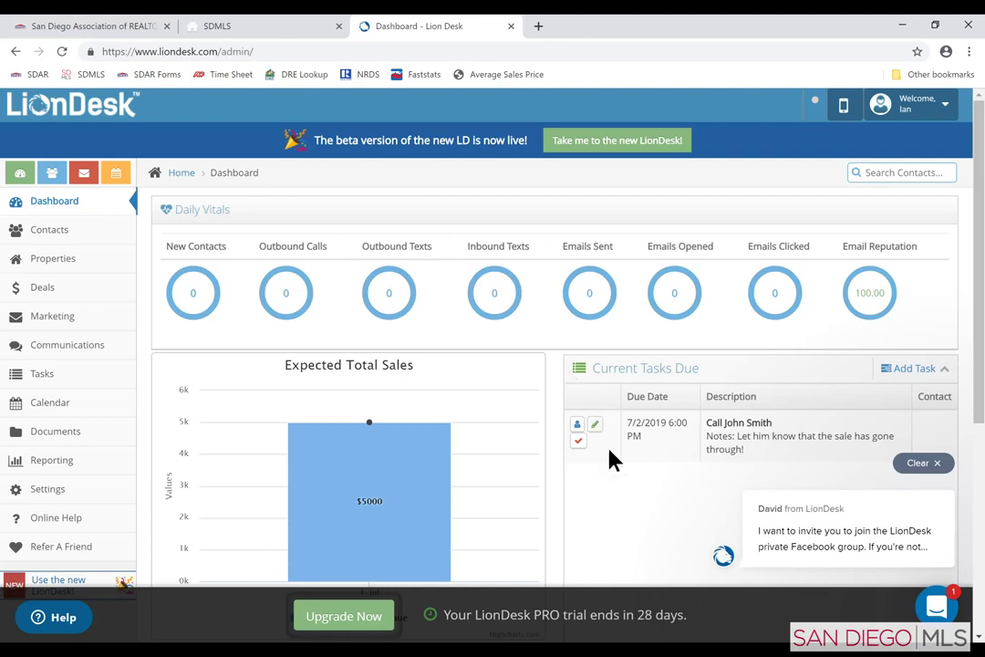
- Scroll the loaded dashboard to review Daily Vitals, the $5000 expected sales and the call task
scroll(562, 447, down, 2)
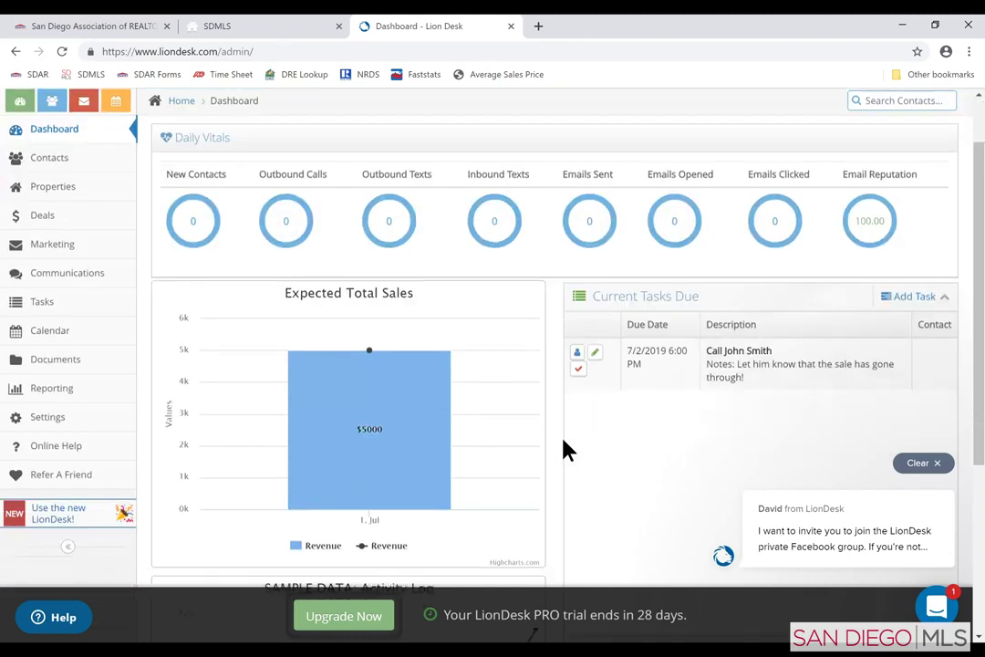
scroll(562, 447, up, 2)
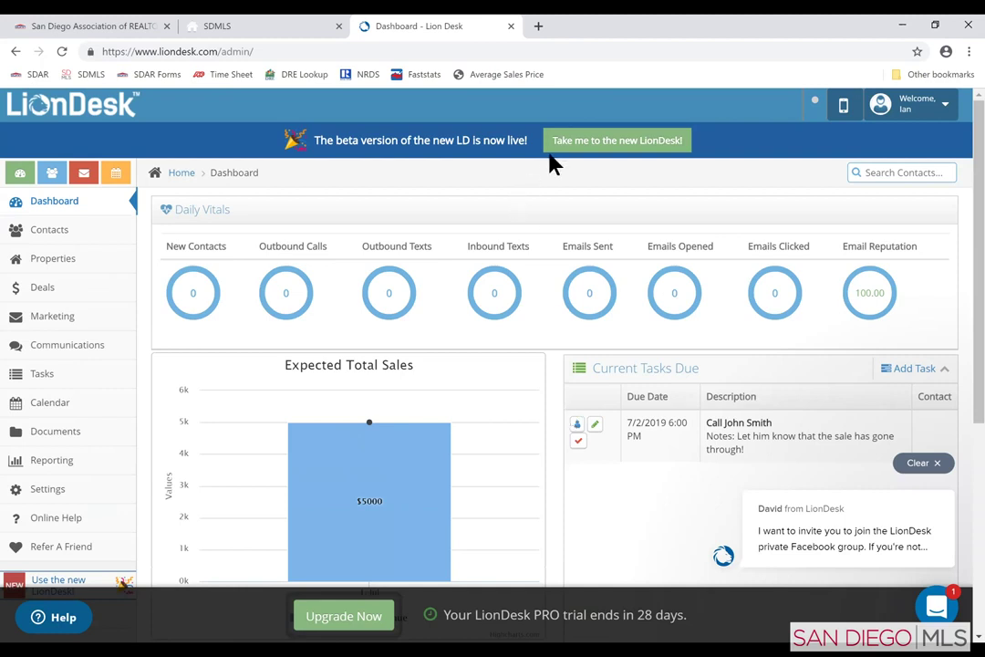
- Switch to the new LionDesk dashboard and look over it
click(635, 148)
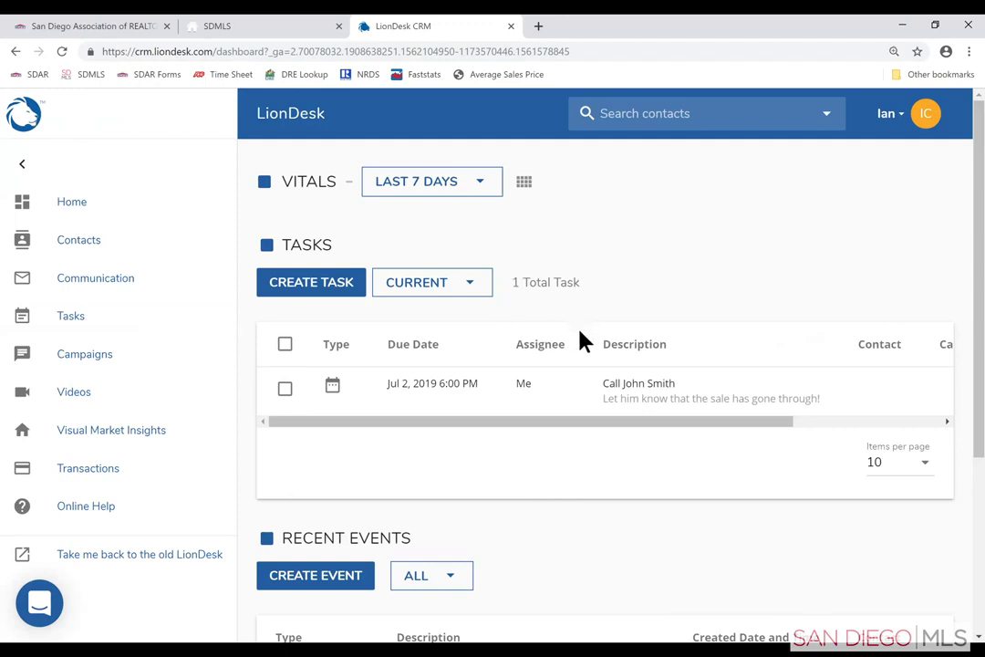
scroll(499, 403, down, 1)
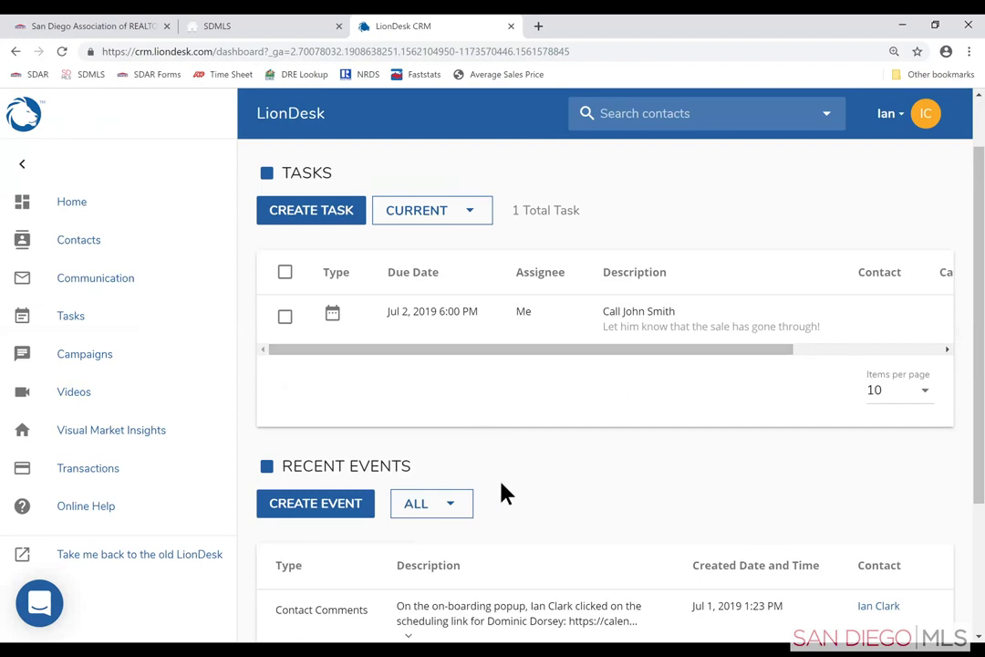
scroll(502, 491, up, 1)
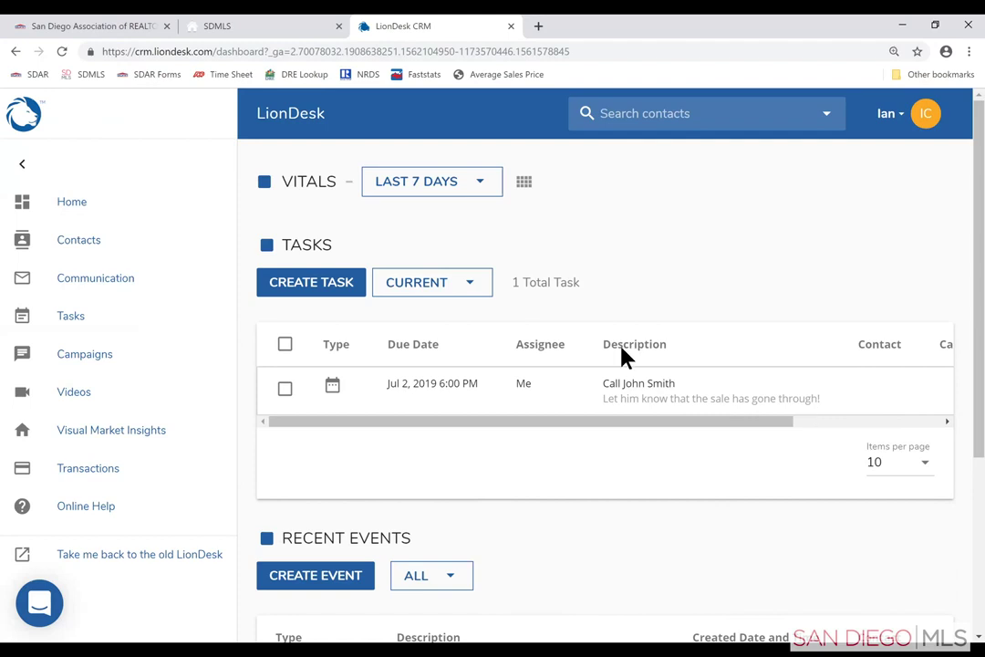
- Collapse the side navigation to icons only, then start a new task
click(26, 167)
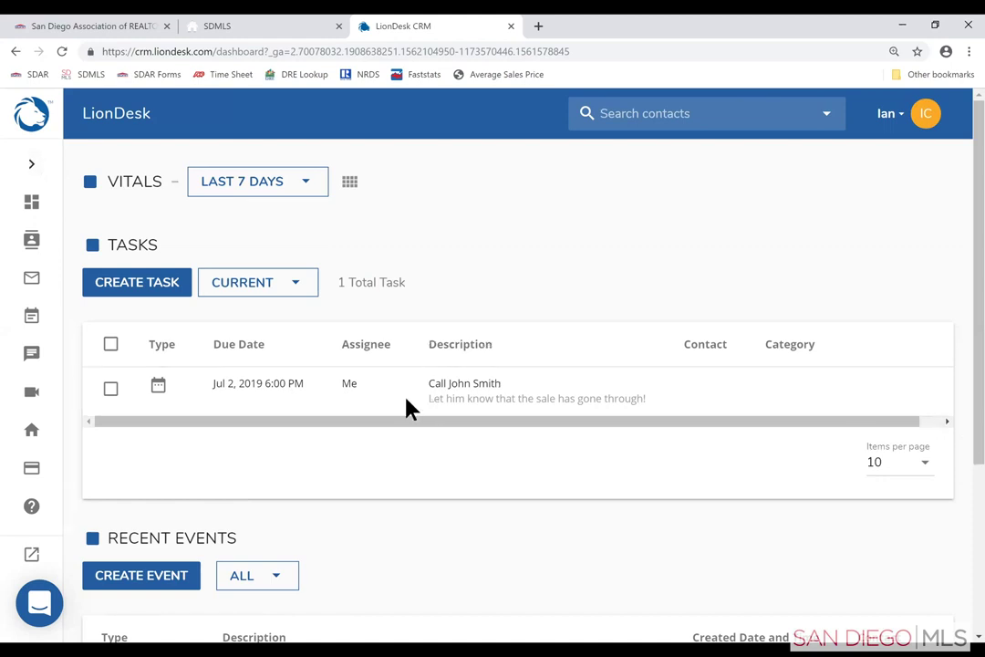
scroll(364, 481, down, 2)
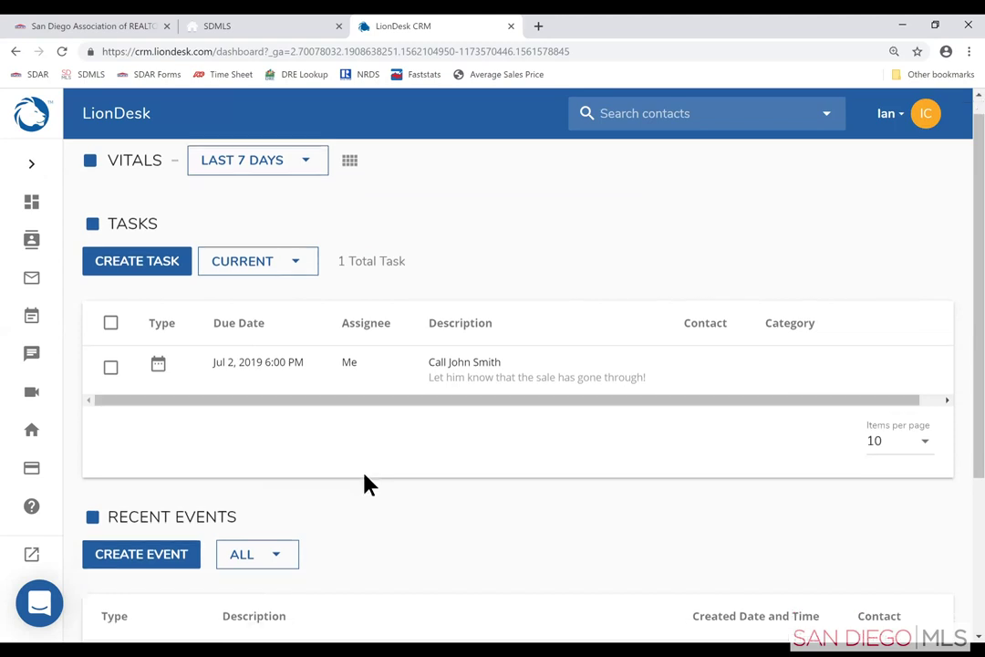
scroll(546, 401, up, 1)
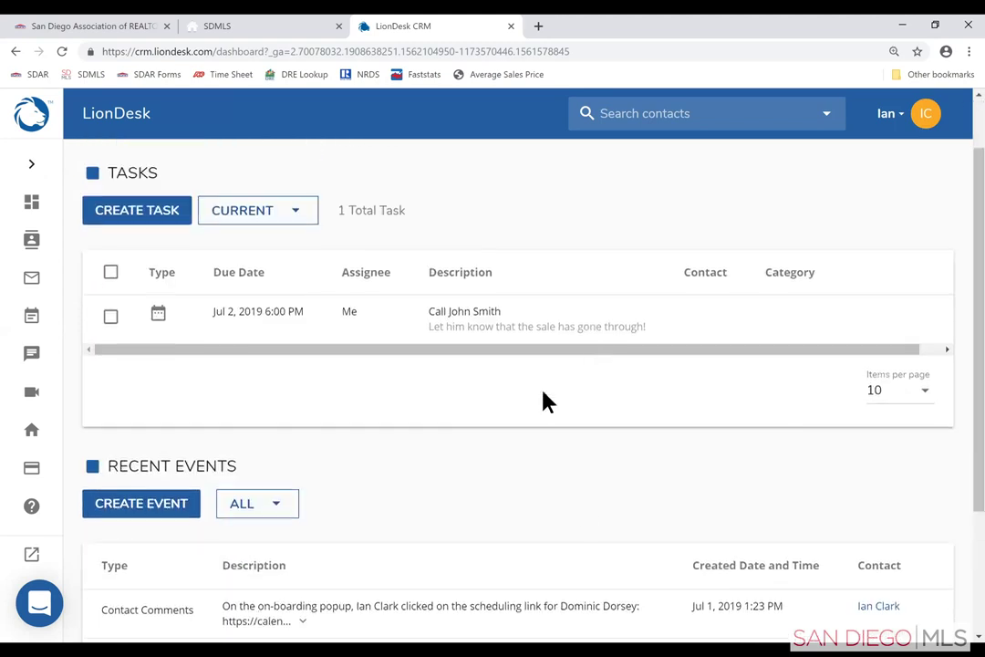
click(27, 167)
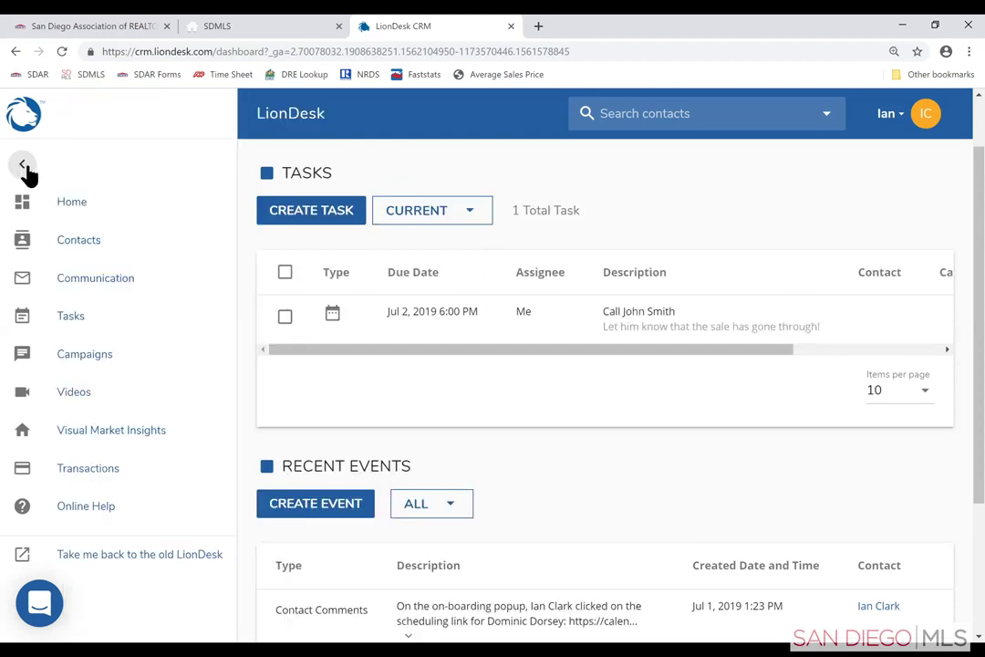
click(27, 170)
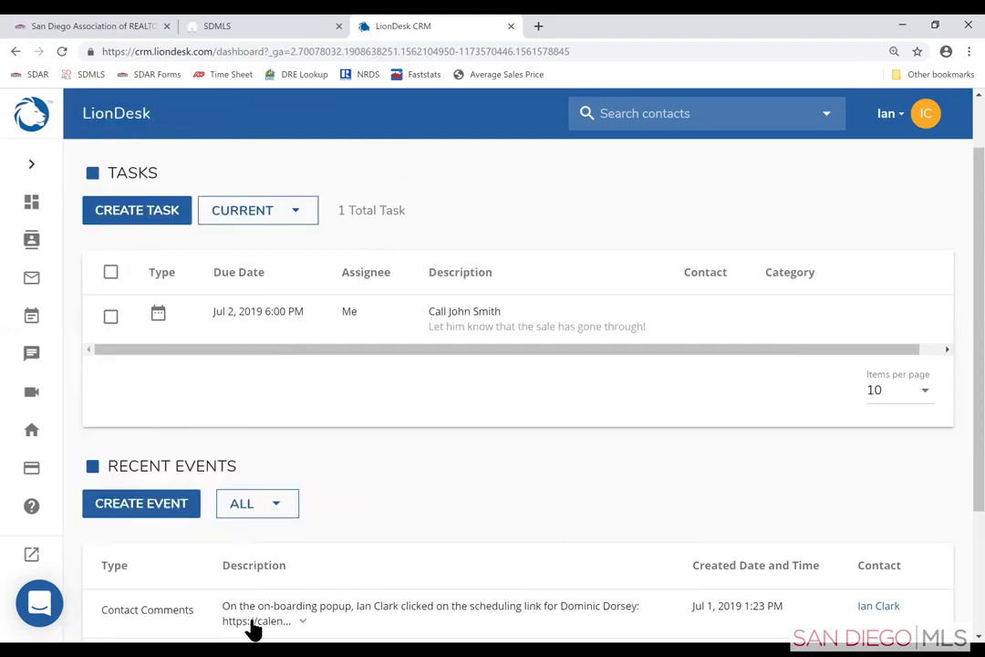
scroll(315, 407, up, 1)
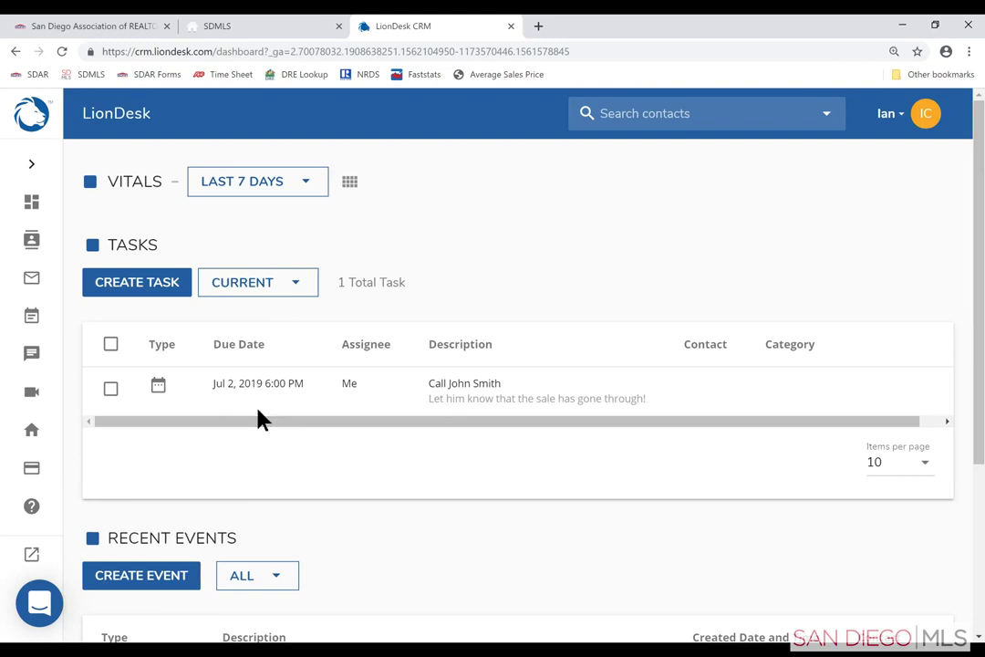
click(137, 284)
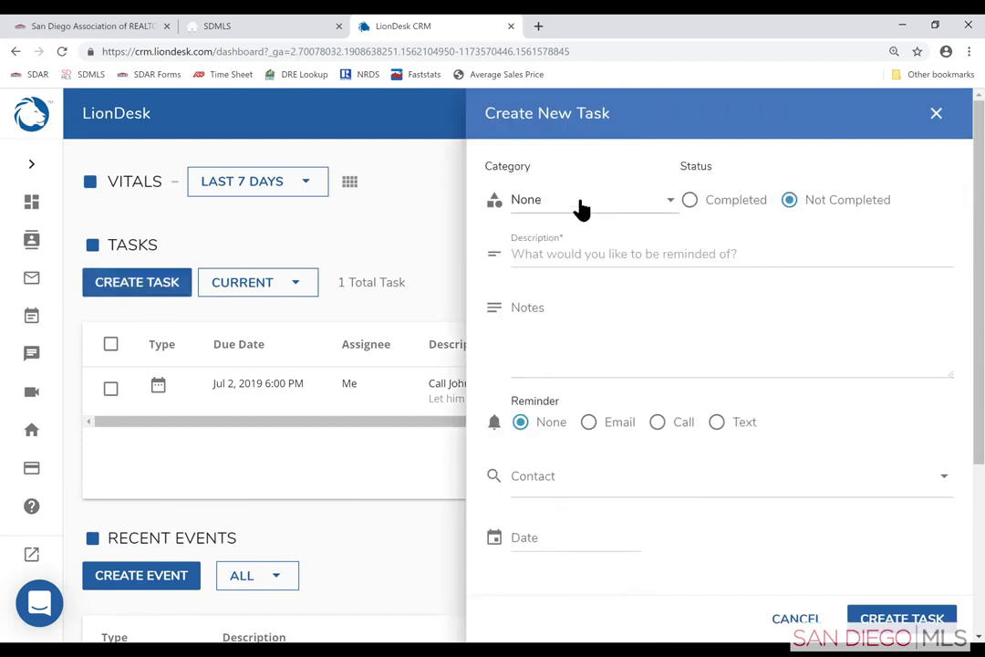
- Leave the task's Category as None, skip Notes and Contact, and discard the unsaved task
click(670, 205)
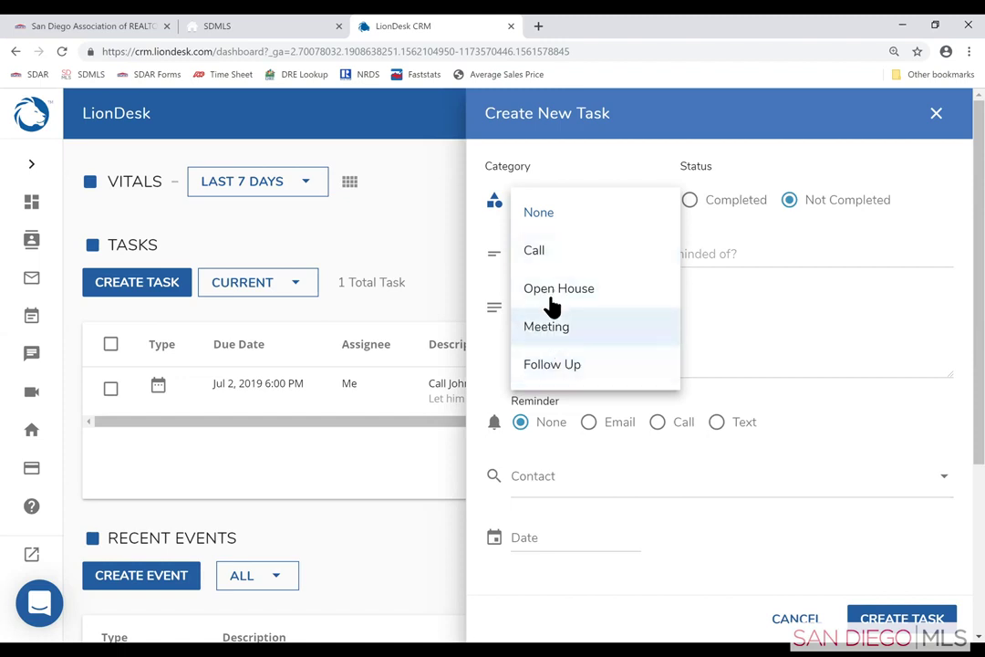
click(823, 247)
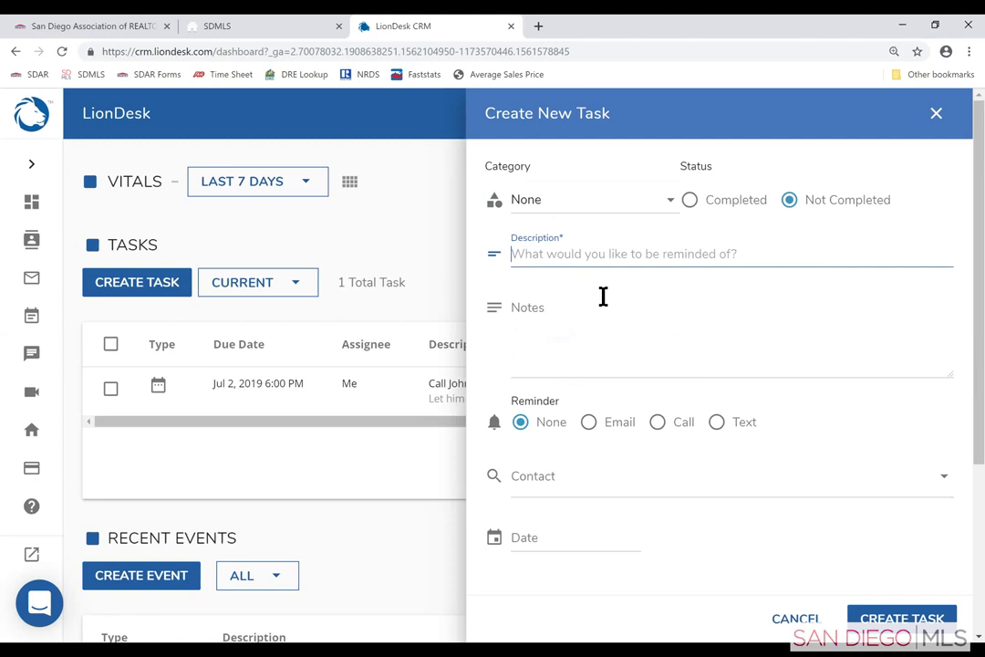
click(567, 351)
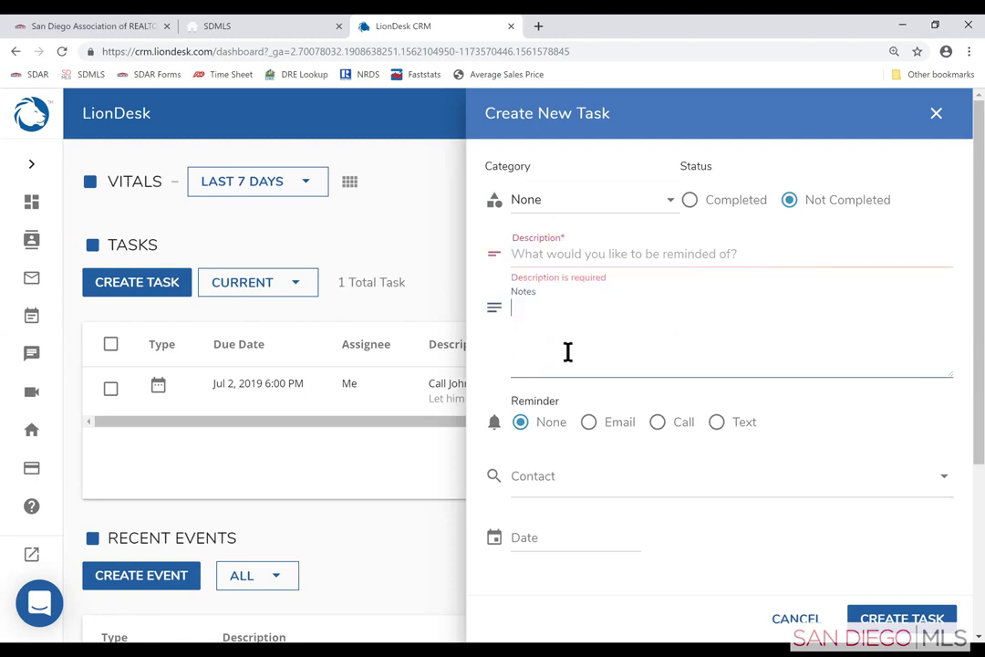
click(534, 486)
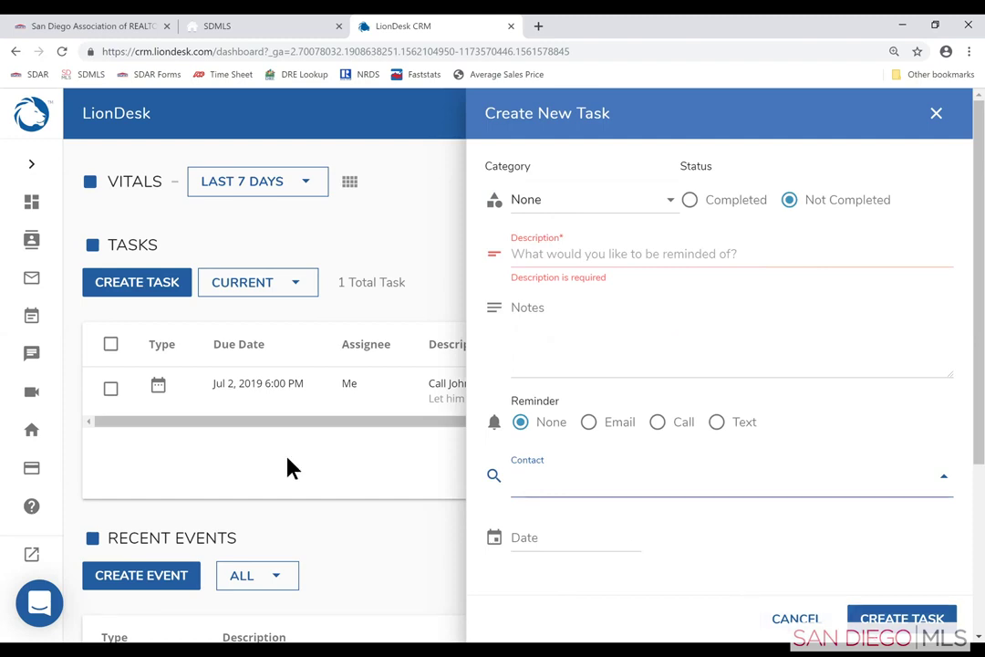
click(520, 533)
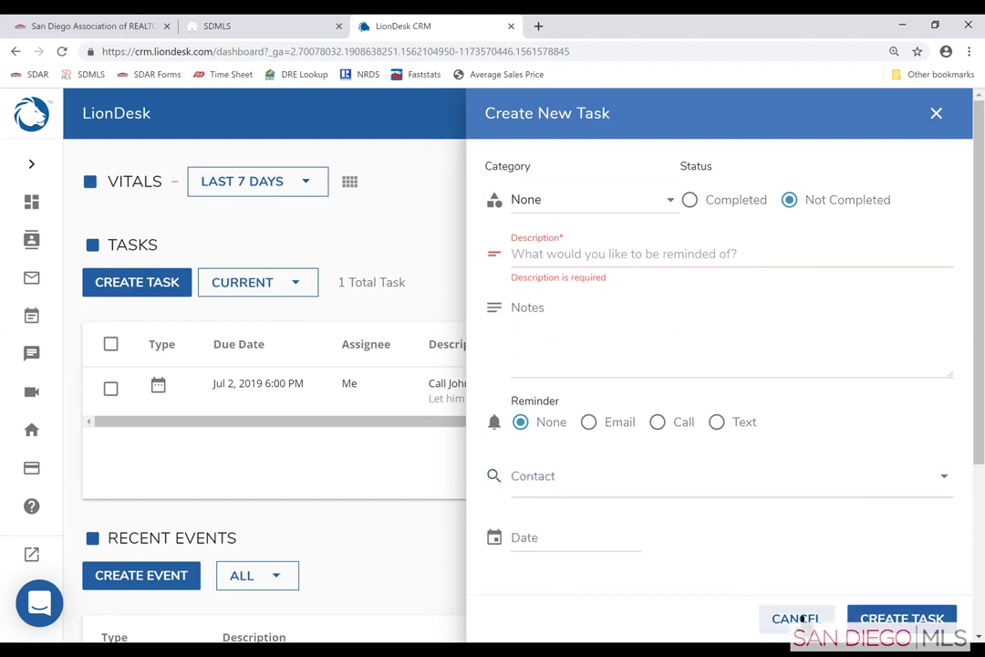
click(387, 372)
click(527, 412)
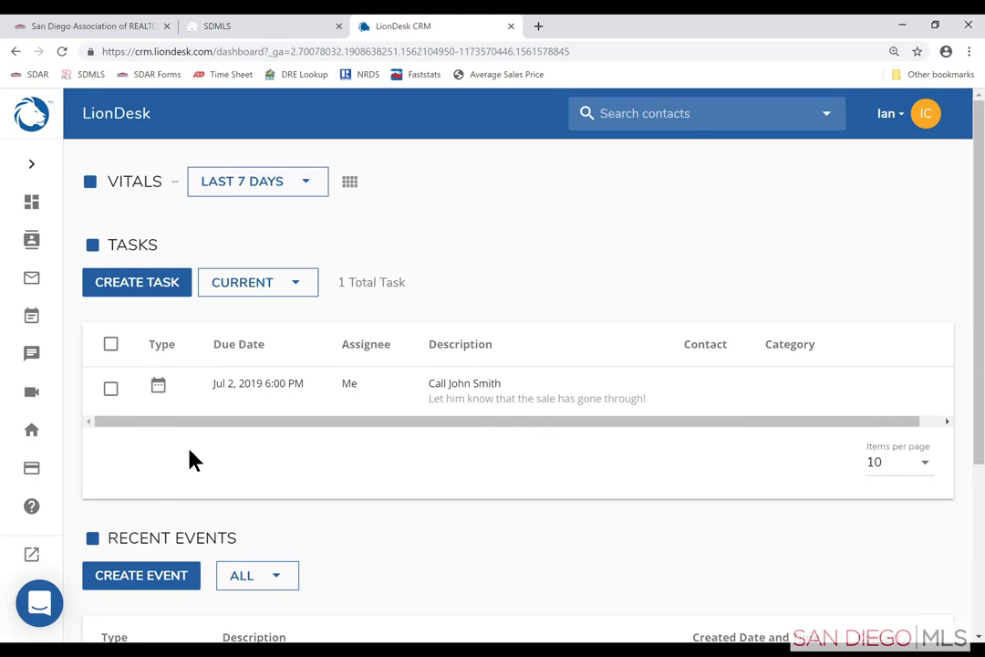
scroll(195, 462, down, 2)
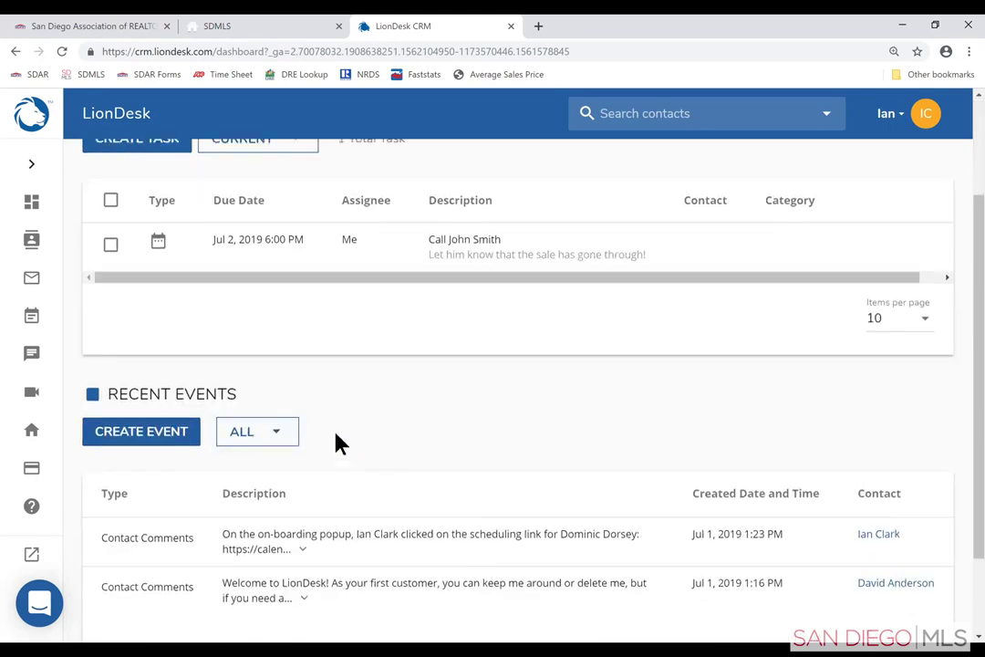
scroll(317, 425, down, 2)
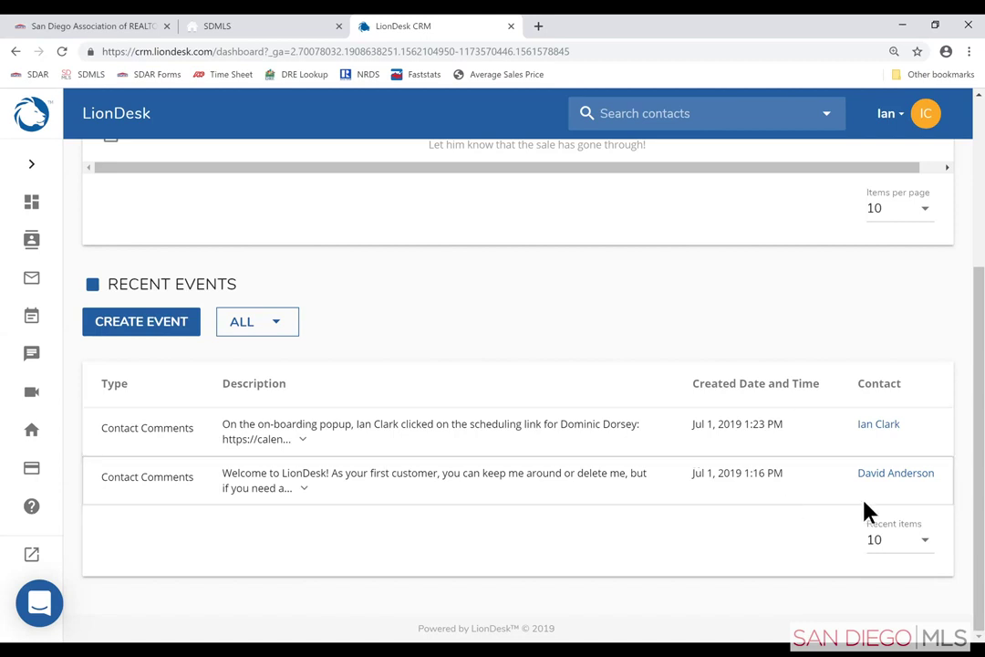
click(925, 547)
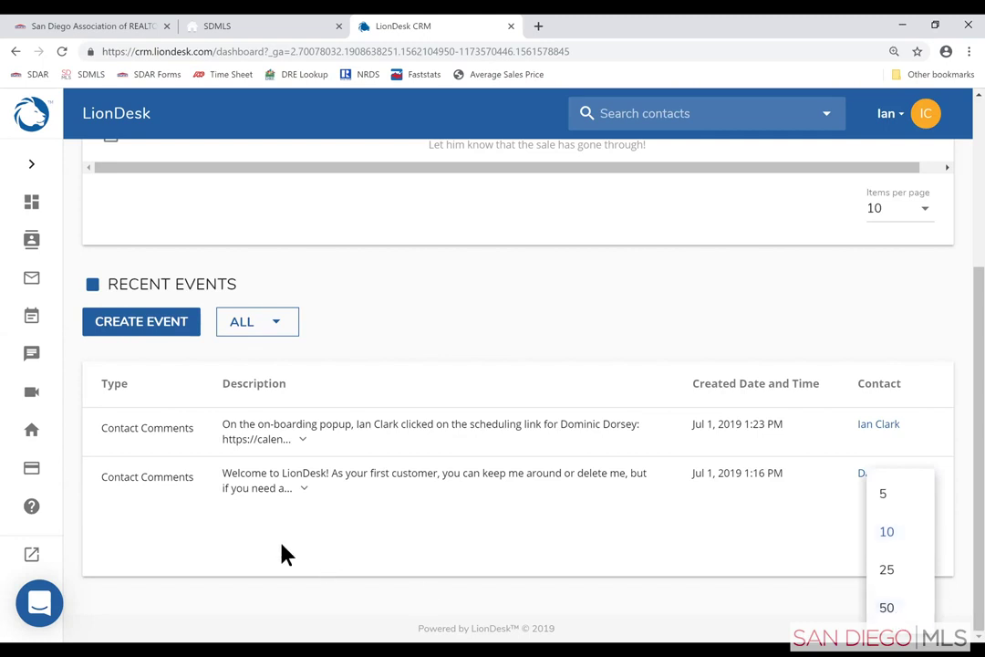
click(255, 491)
scroll(252, 415, up, 3)
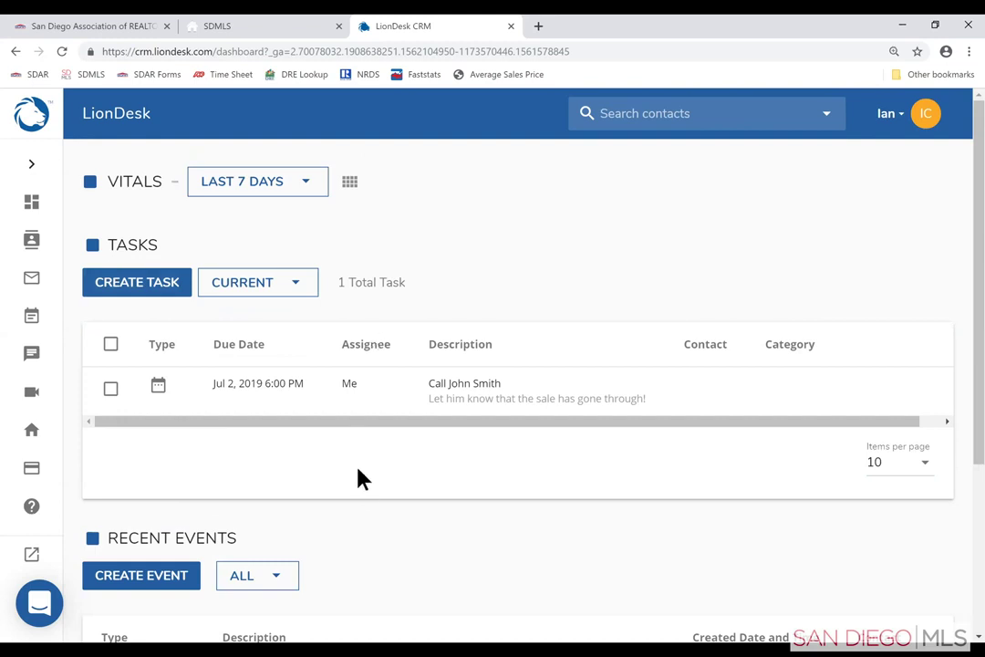
- Expand the sidebar to show labels and open the user account dropdown
click(31, 167)
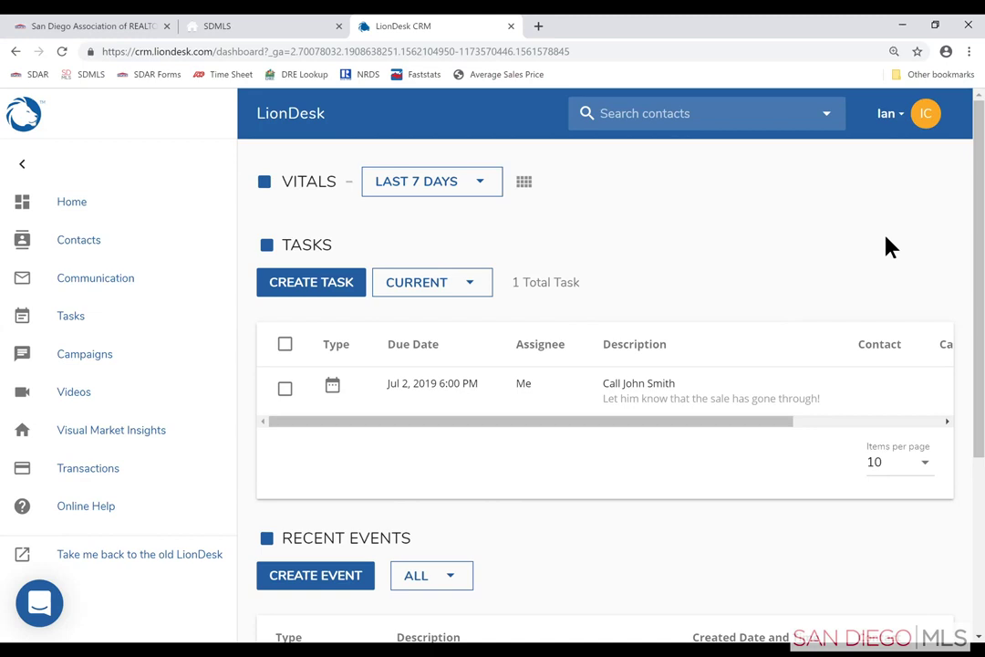
click(887, 125)
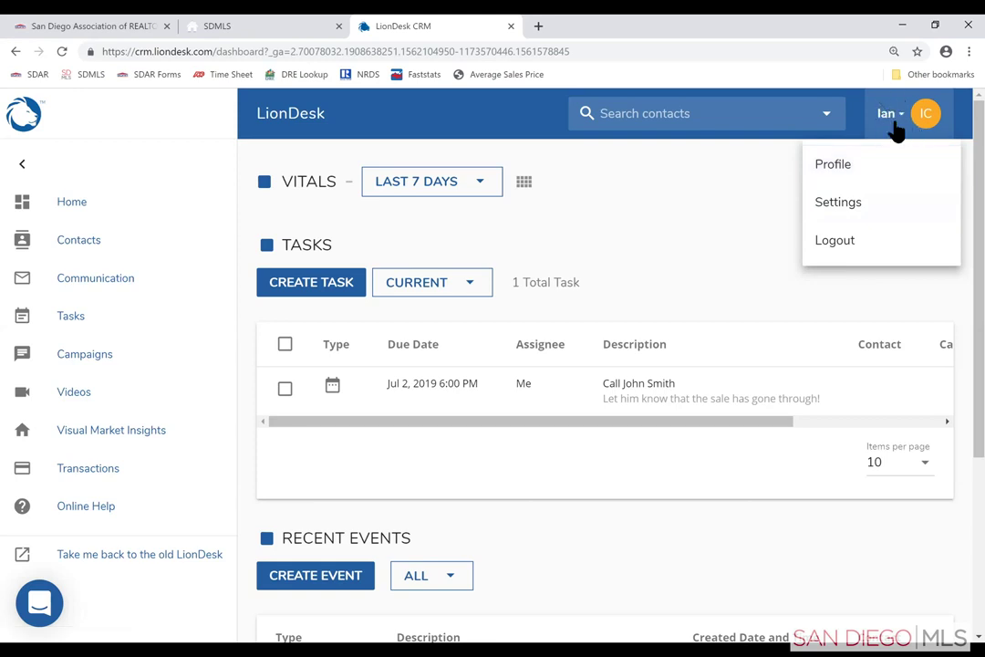
- Open the Profile page, look over its contact tools and Profile Information, and collapse the sidebar
click(837, 169)
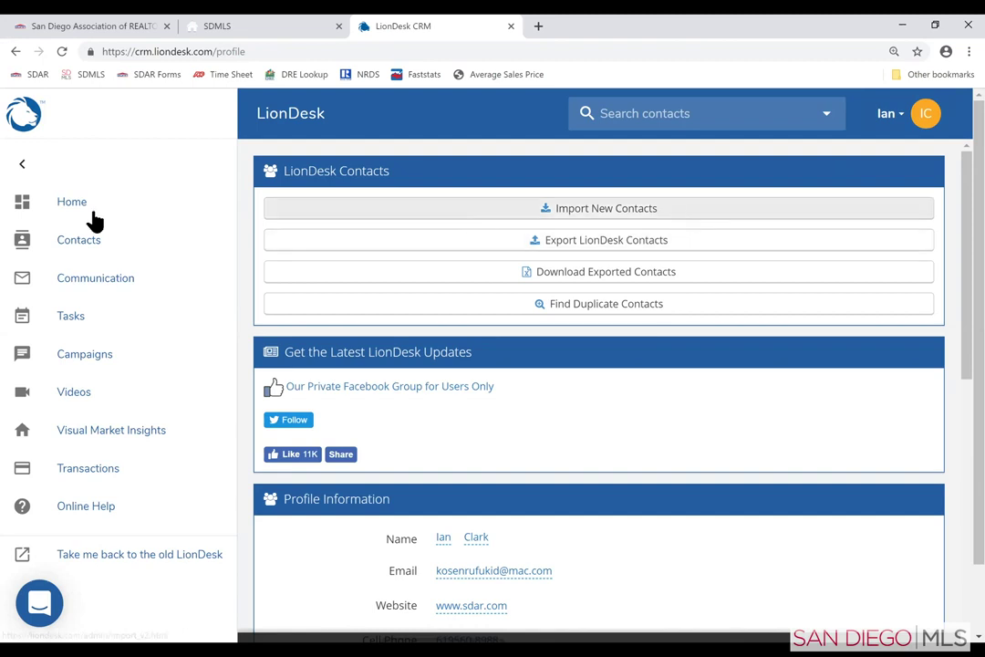
click(21, 165)
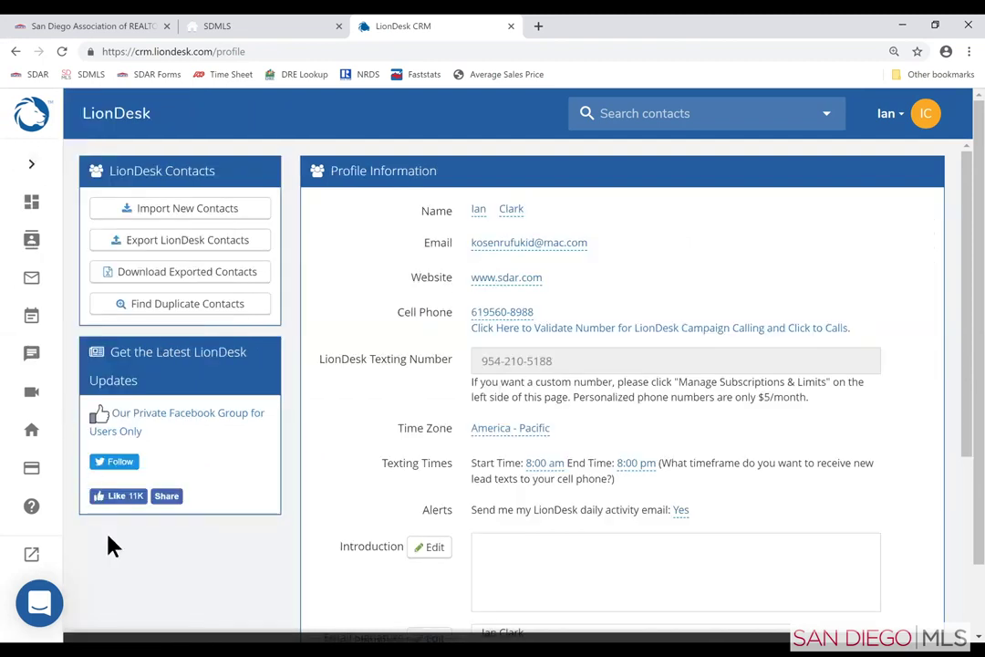
click(31, 164)
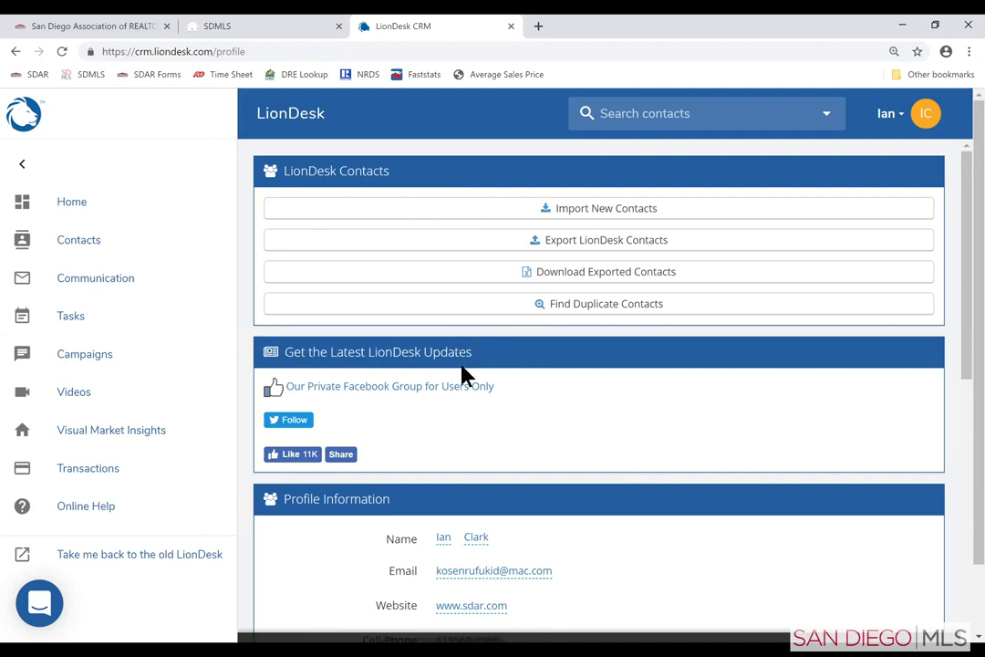
scroll(465, 374, down, 3)
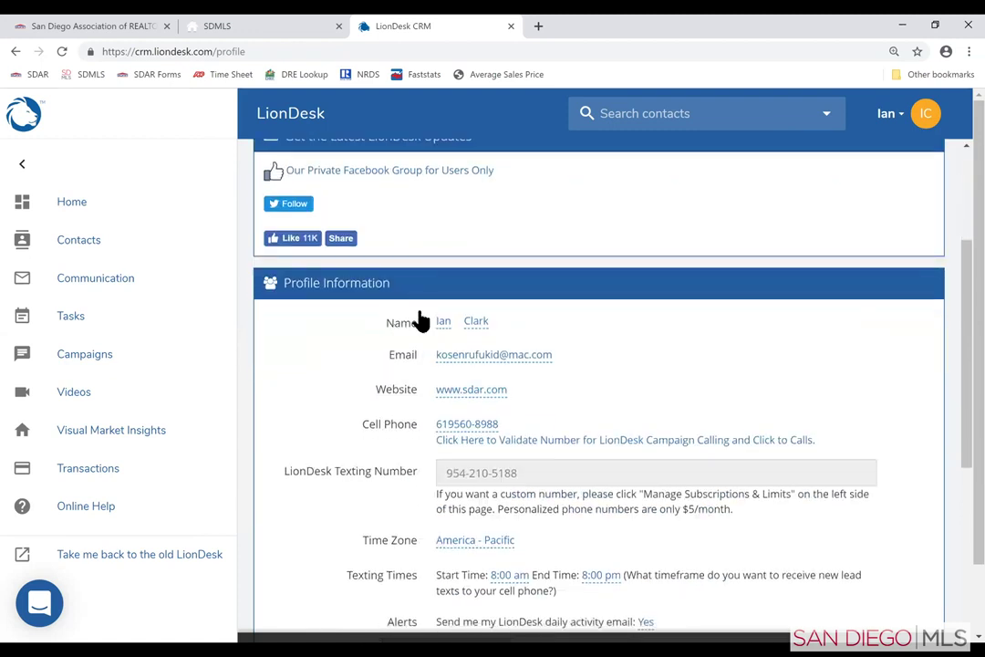
scroll(398, 390, down, 1)
scroll(402, 379, up, 2)
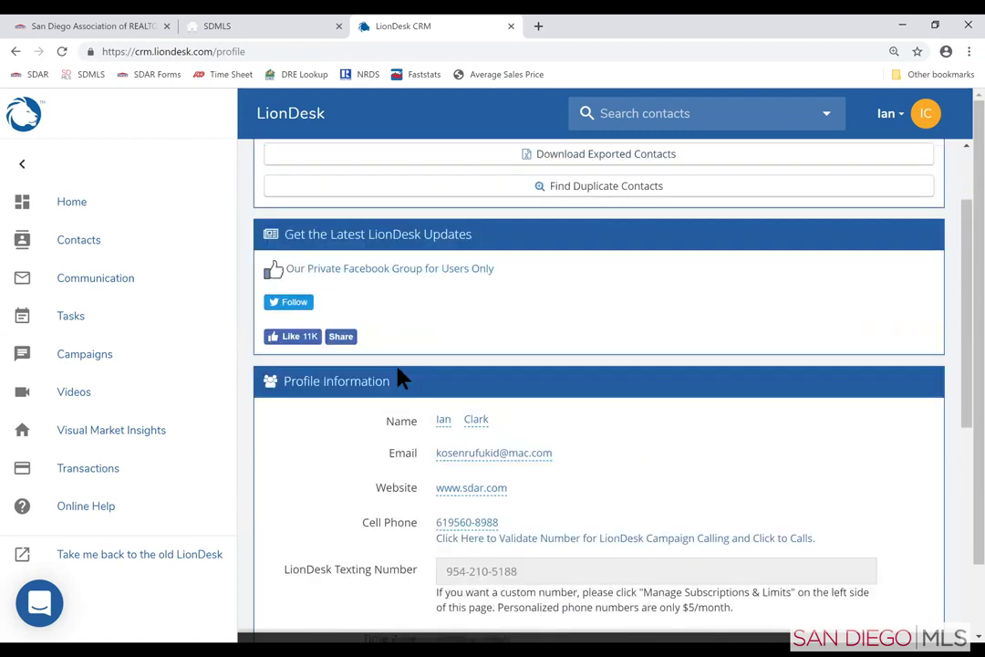
scroll(401, 379, up, 2)
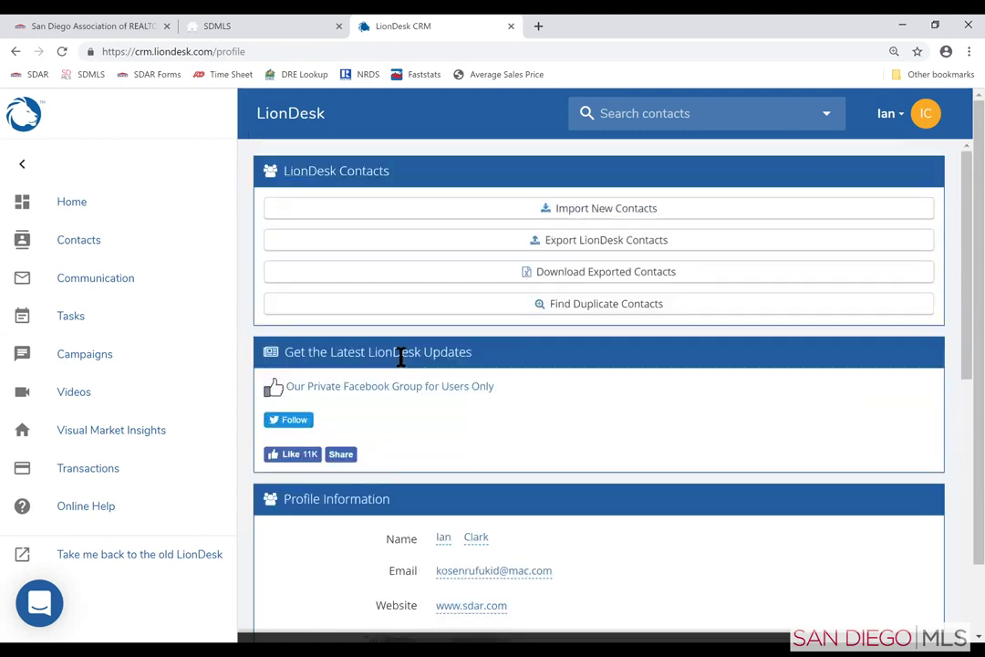
click(23, 167)
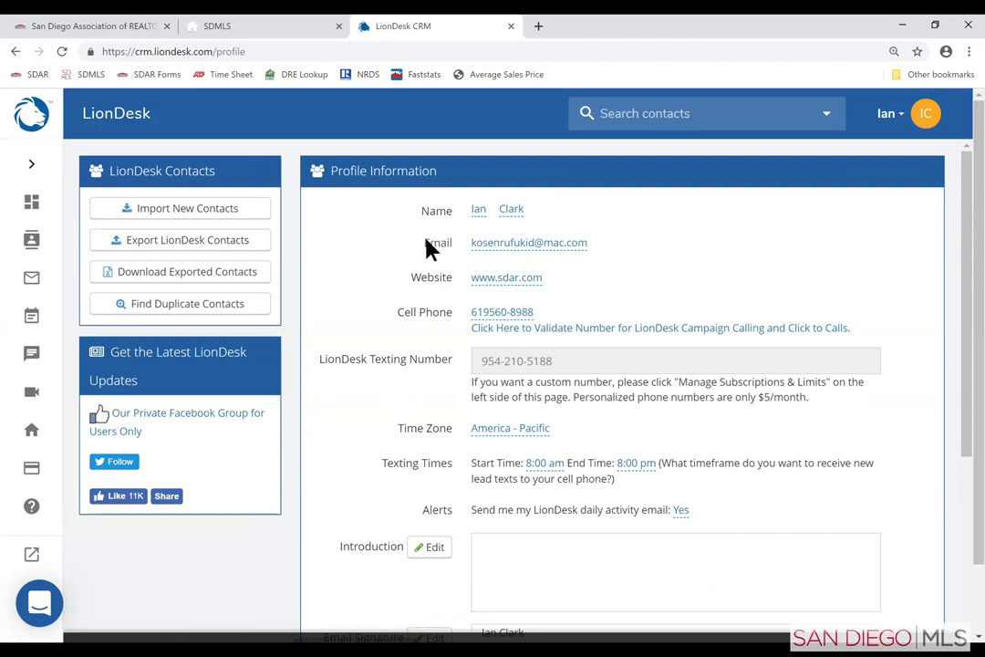
click(509, 281)
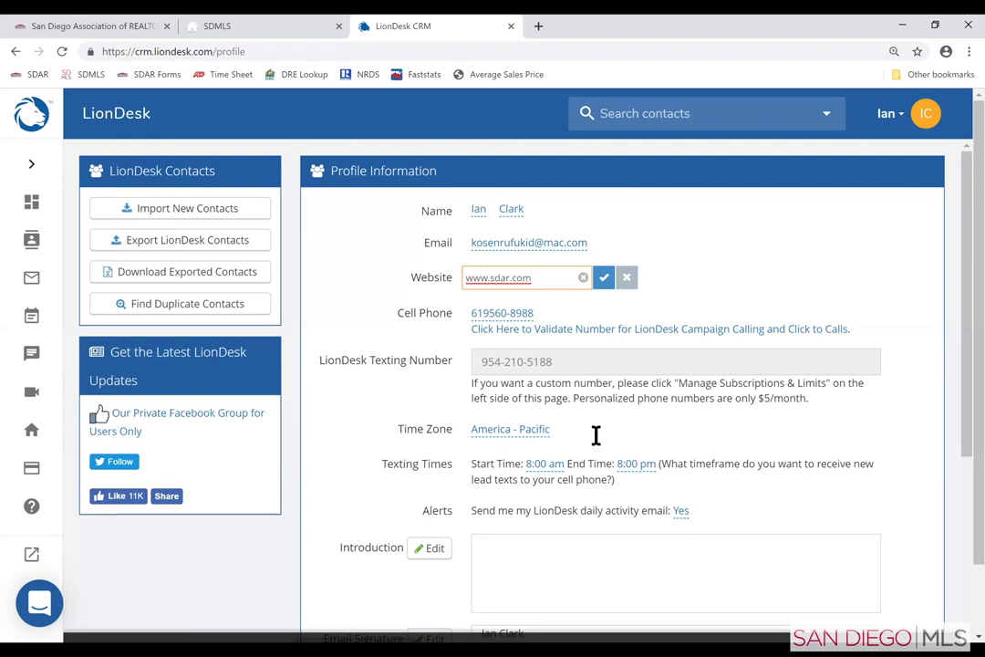
click(605, 286)
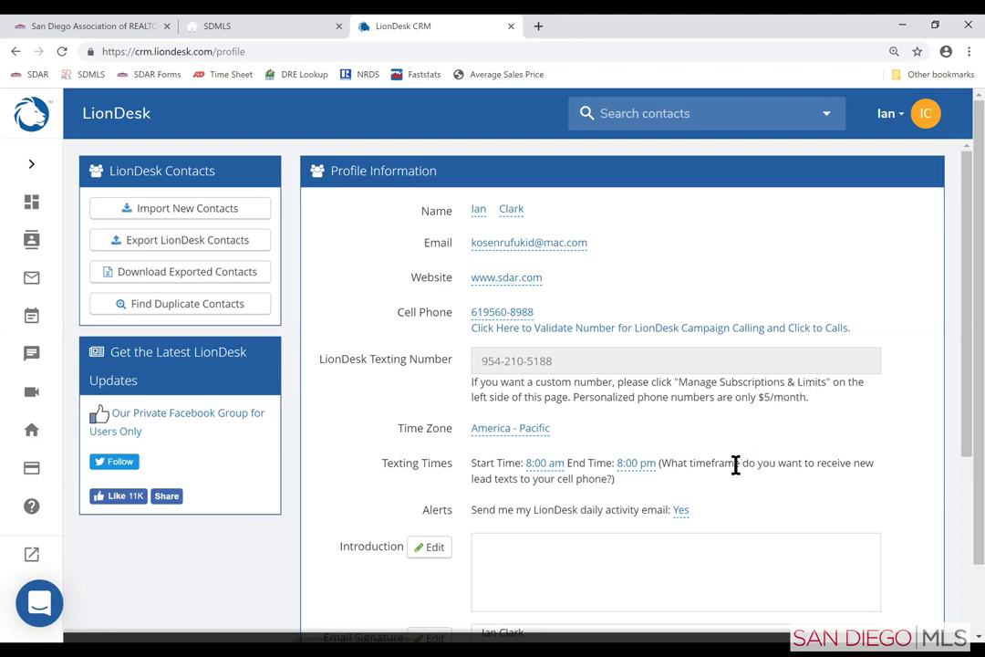
click(31, 167)
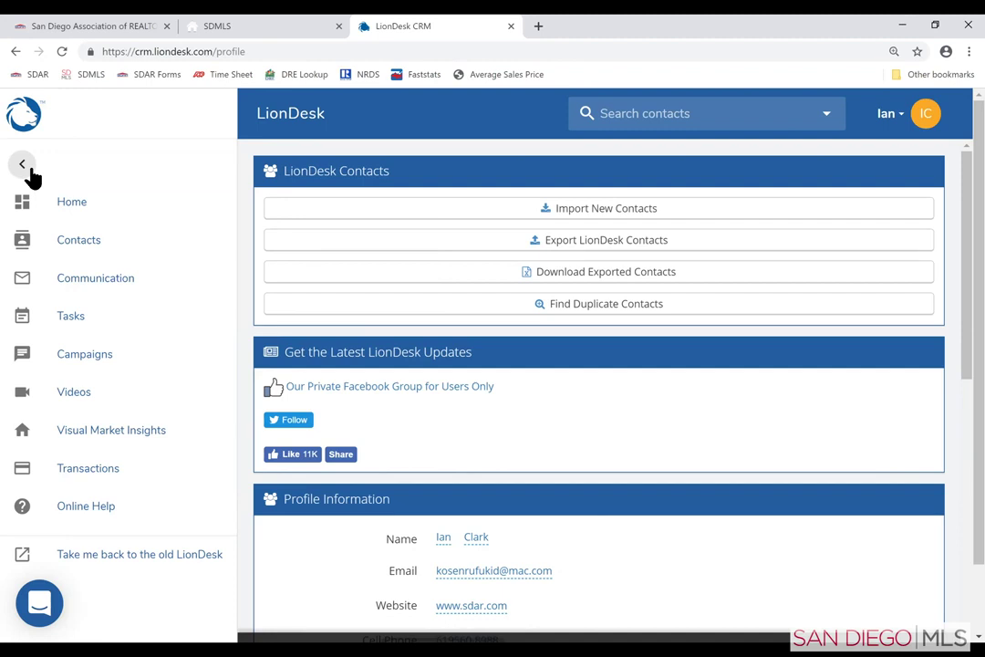
click(26, 167)
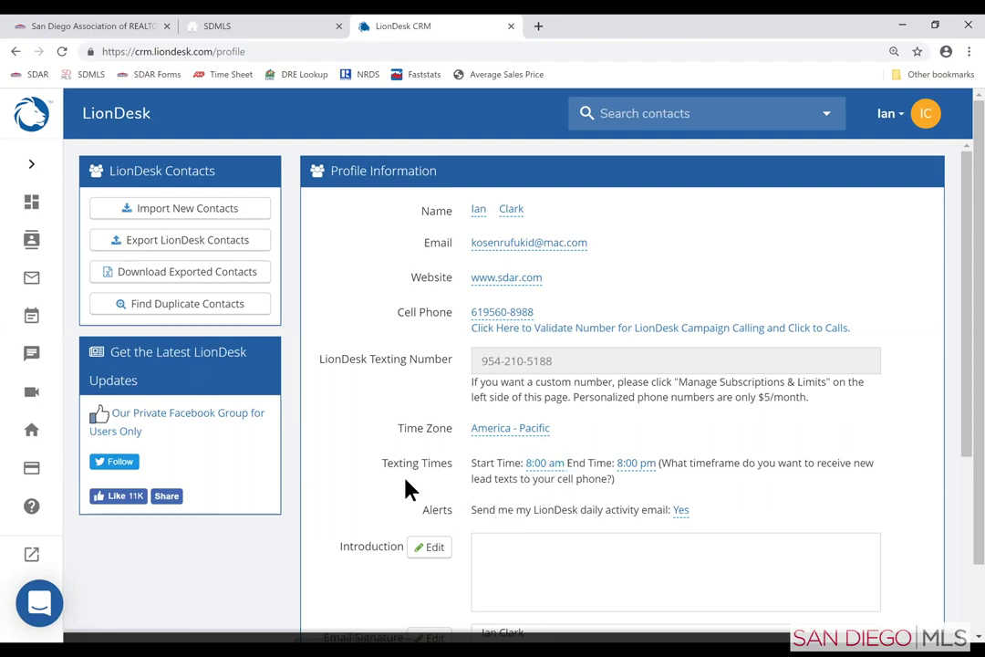
click(540, 465)
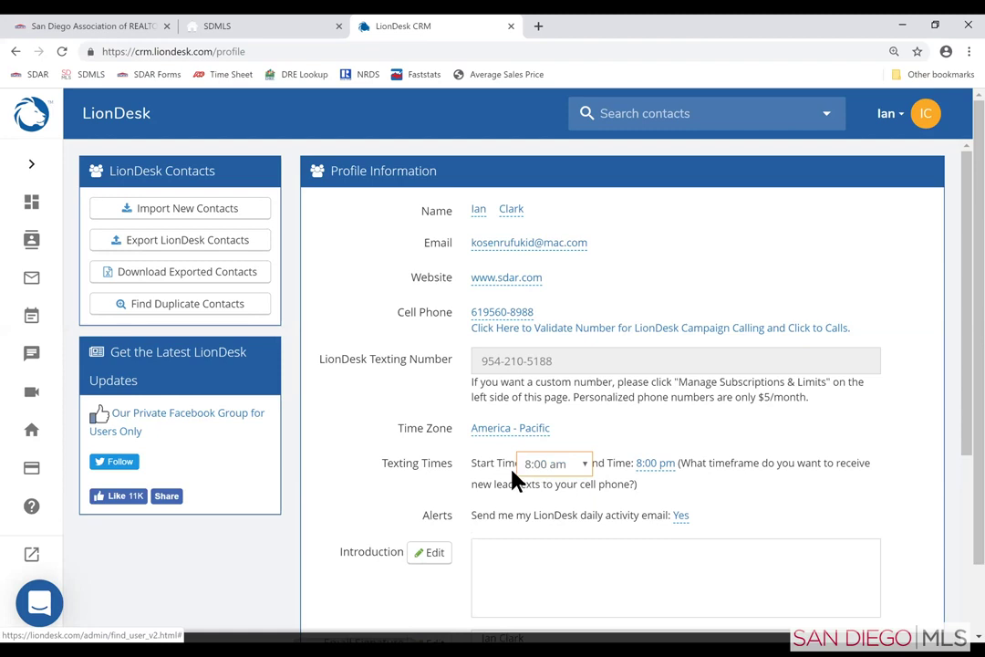
click(381, 488)
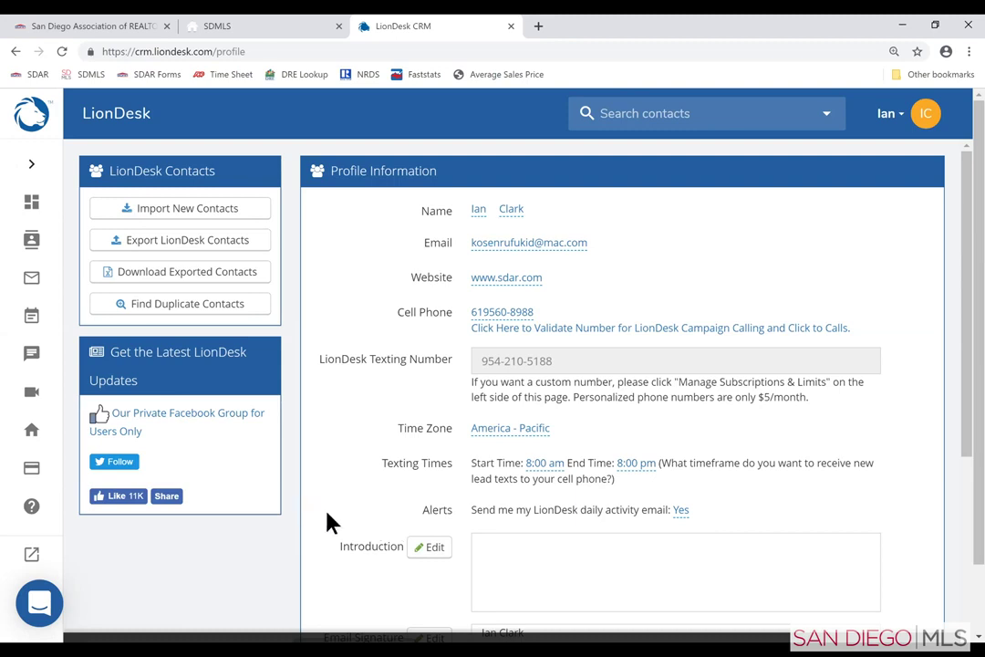
scroll(576, 530, down, 1)
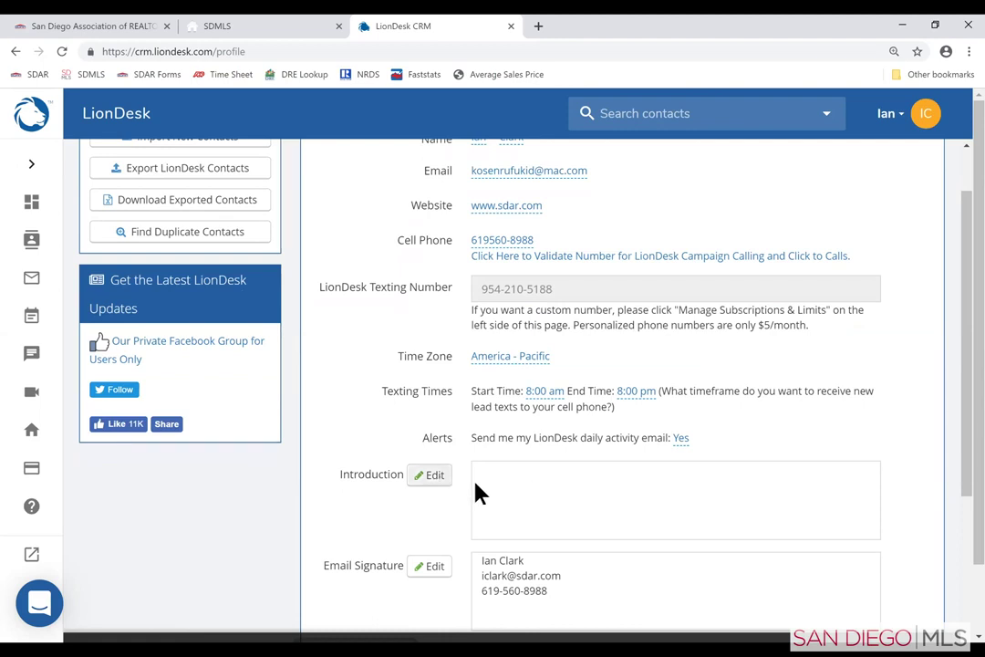
- Type four lines of placeholder text into the profile Introduction
click(428, 478)
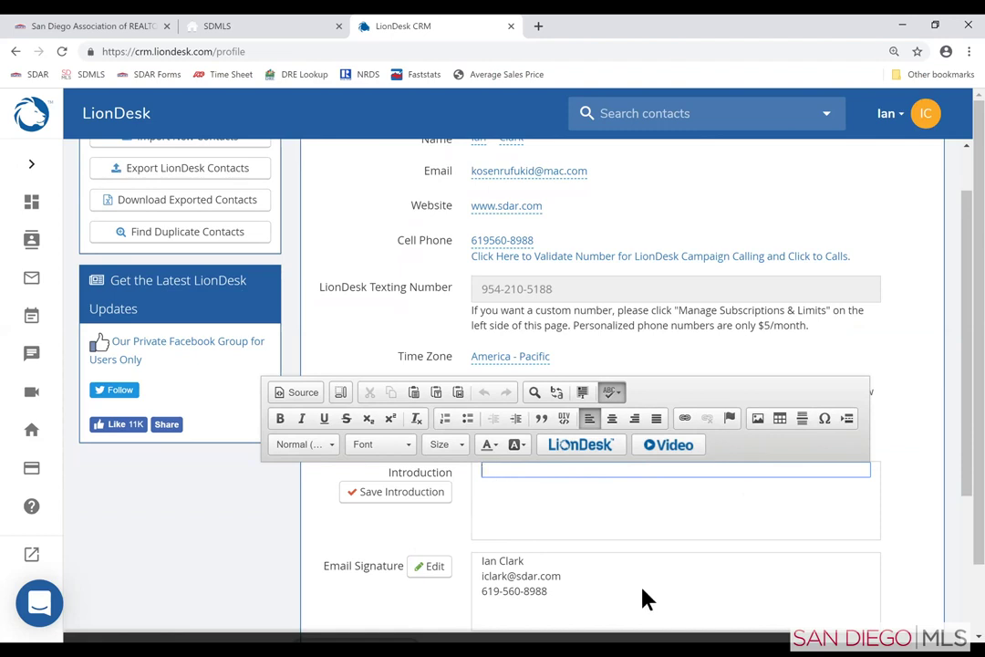
text(kajdf;lsdh;foiashf;hdlfhSKLFHJL)
key(Return)
text(kjshdf)
key(Return)
text(ladskjfhlksdjf)
key(Return)
text(lakfj)
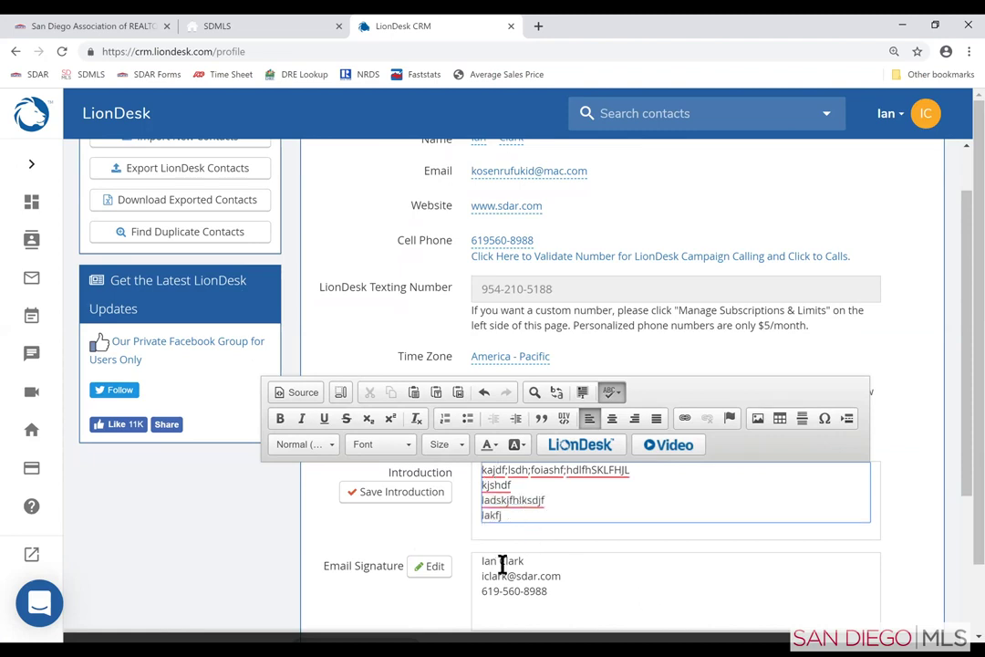
- Colour the last three Introduction lines Maroon
drag(524, 527, 463, 478)
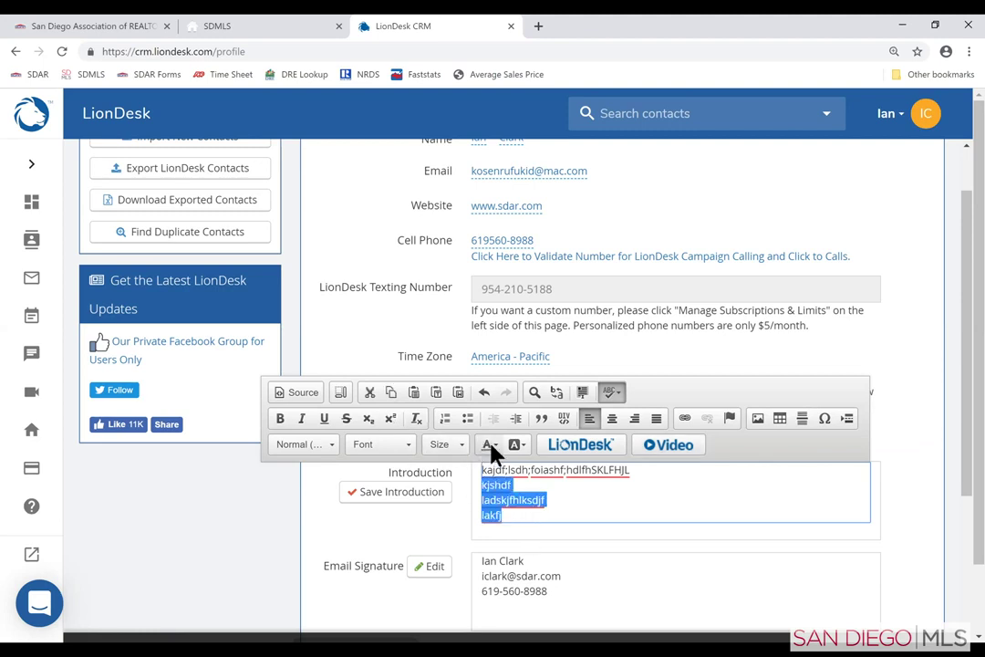
click(489, 446)
click(501, 492)
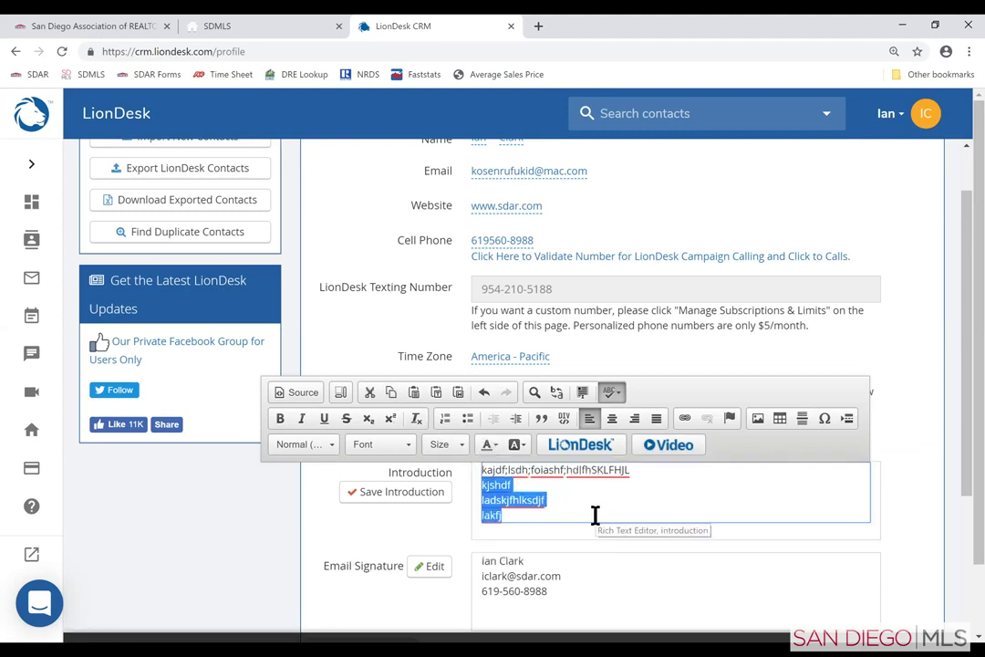
drag(521, 509, 479, 473)
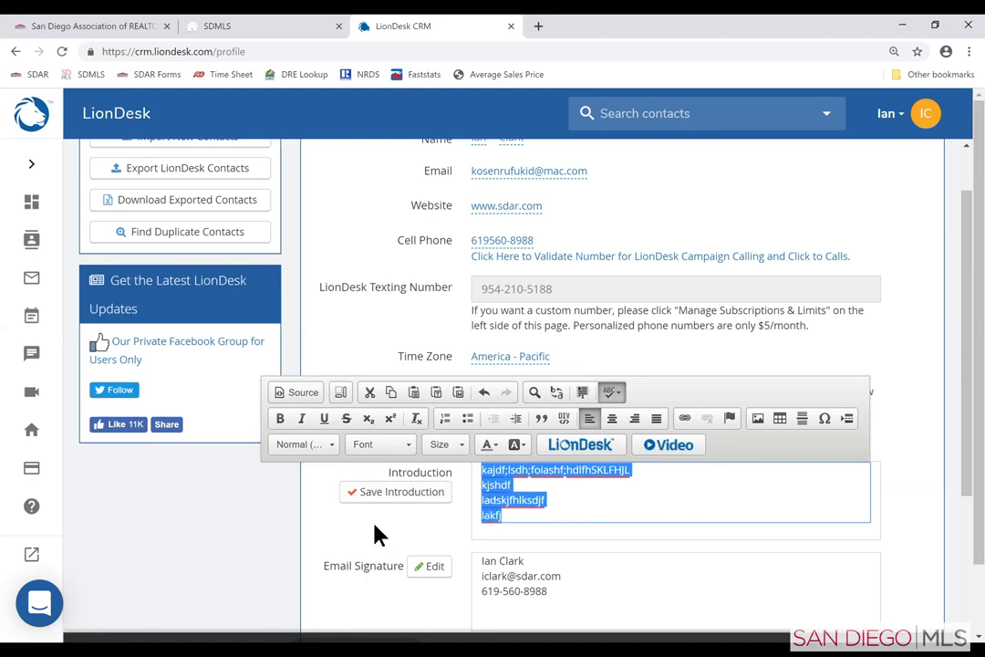
click(468, 531)
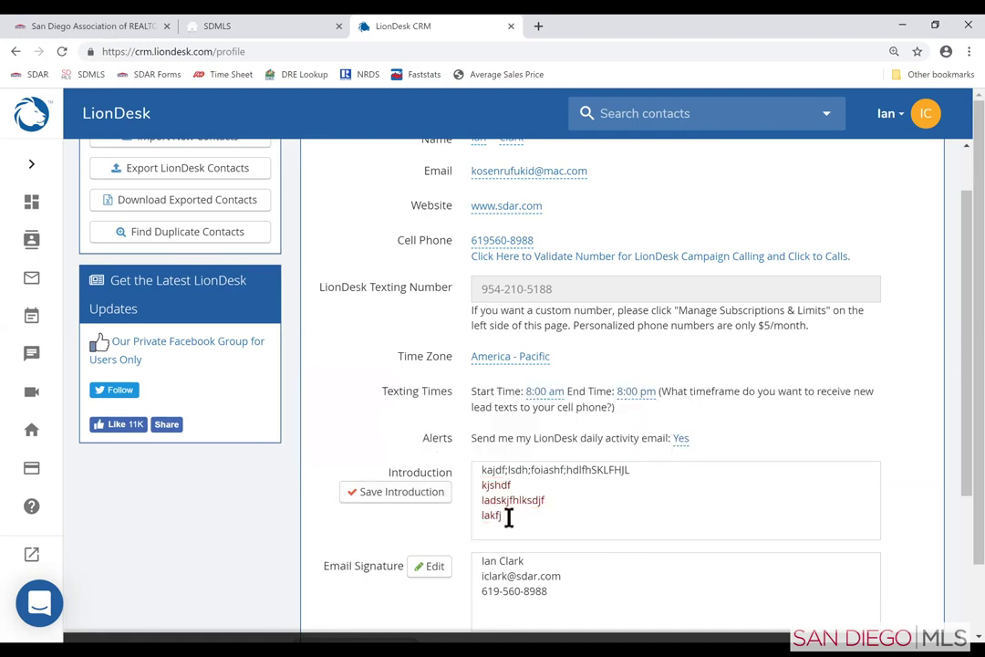
- Delete all the Introduction text and save the empty Introduction
drag(508, 517, 475, 455)
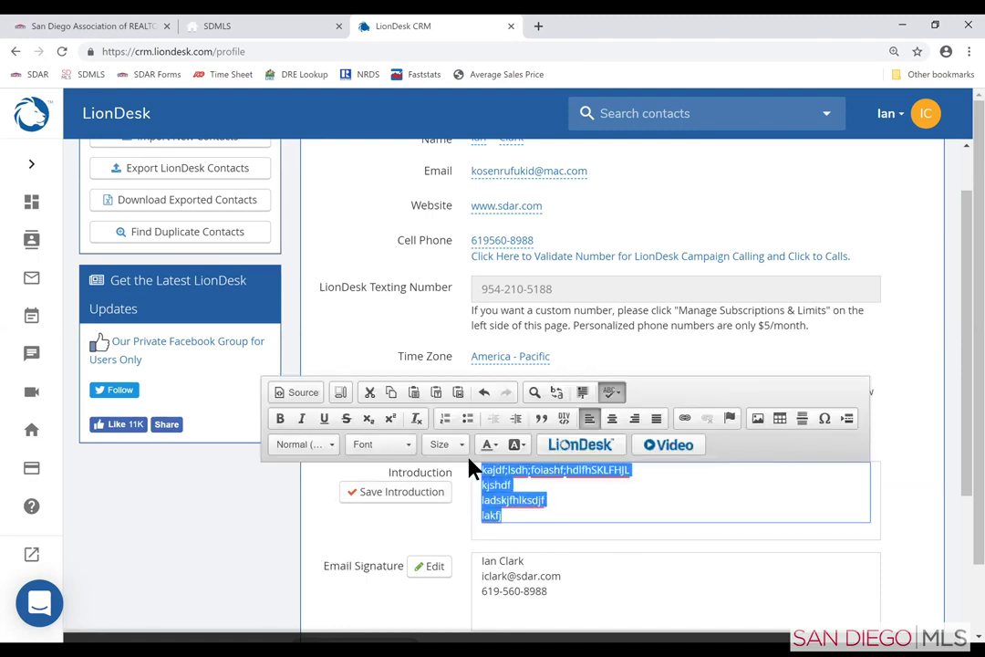
key(BackSpace)
click(426, 495)
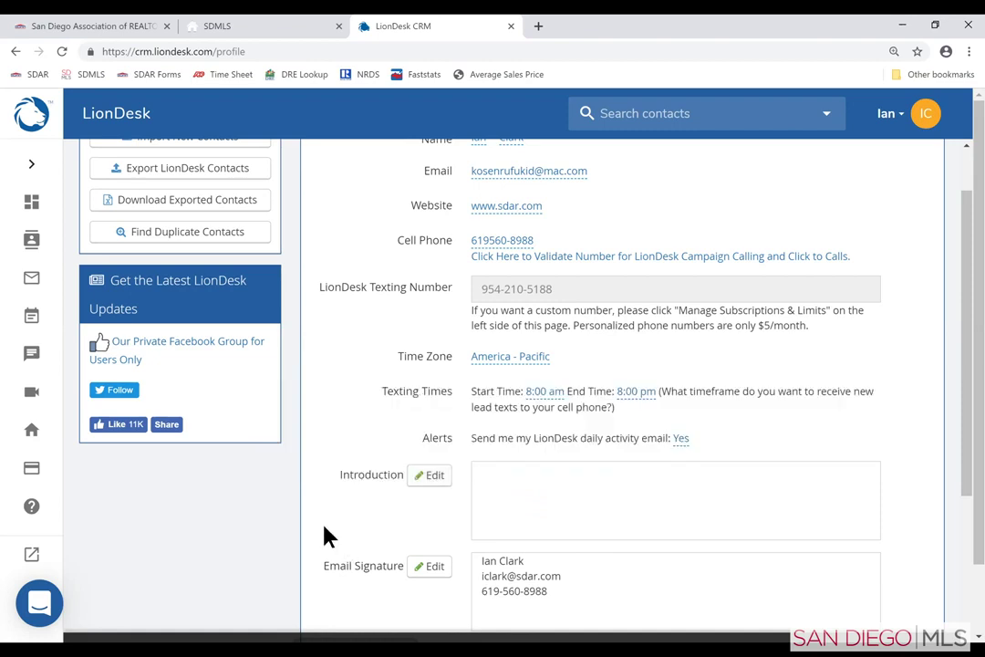
scroll(383, 520, down, 1)
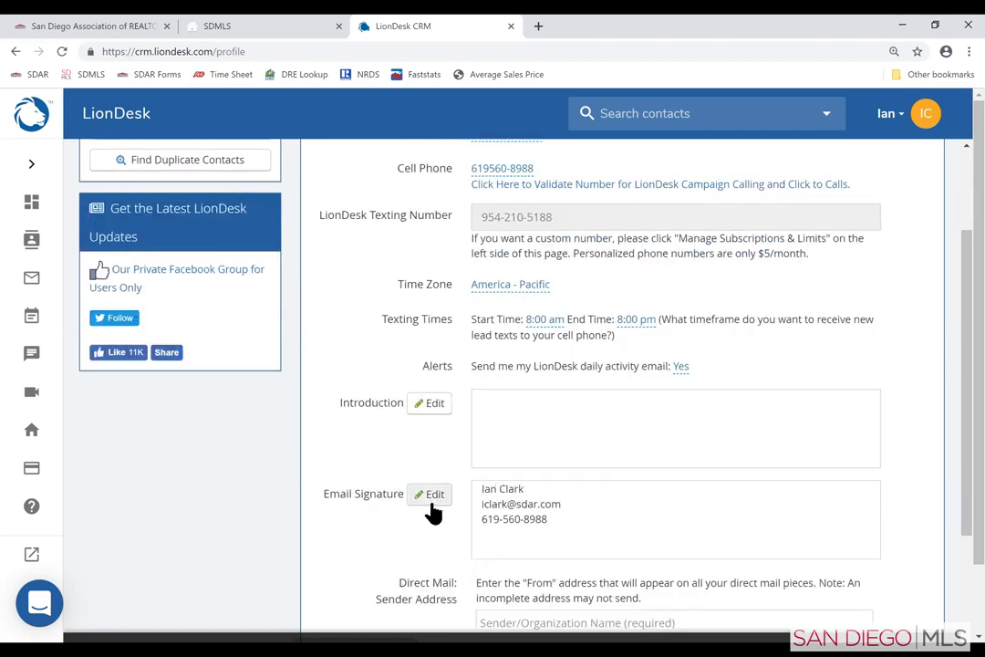
- Add the agent's DRE licence number on a new last signature line, save, and reopen the editor
click(433, 495)
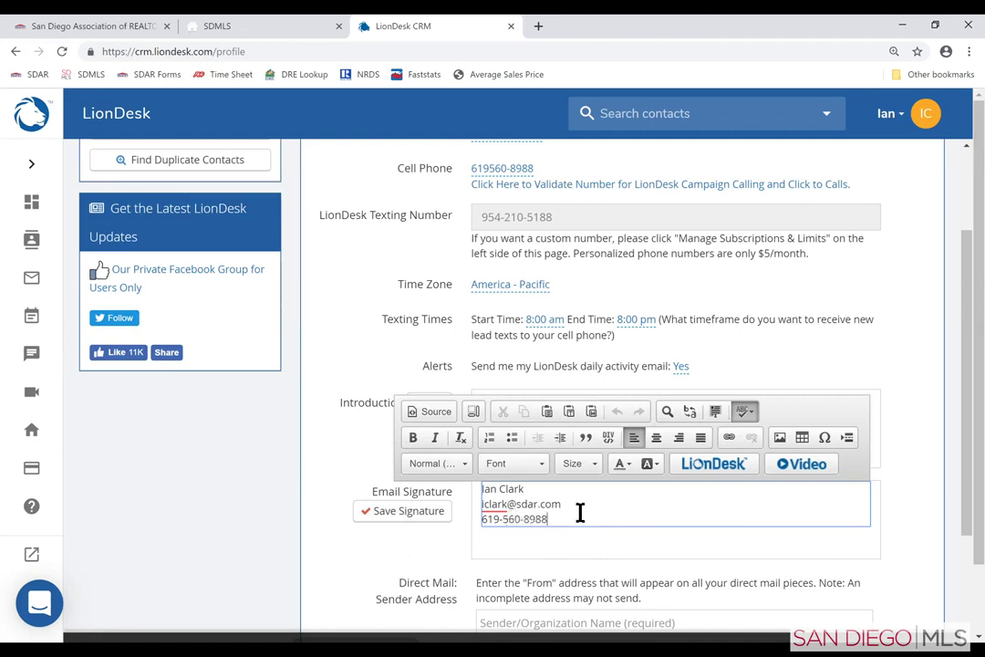
key(Return)
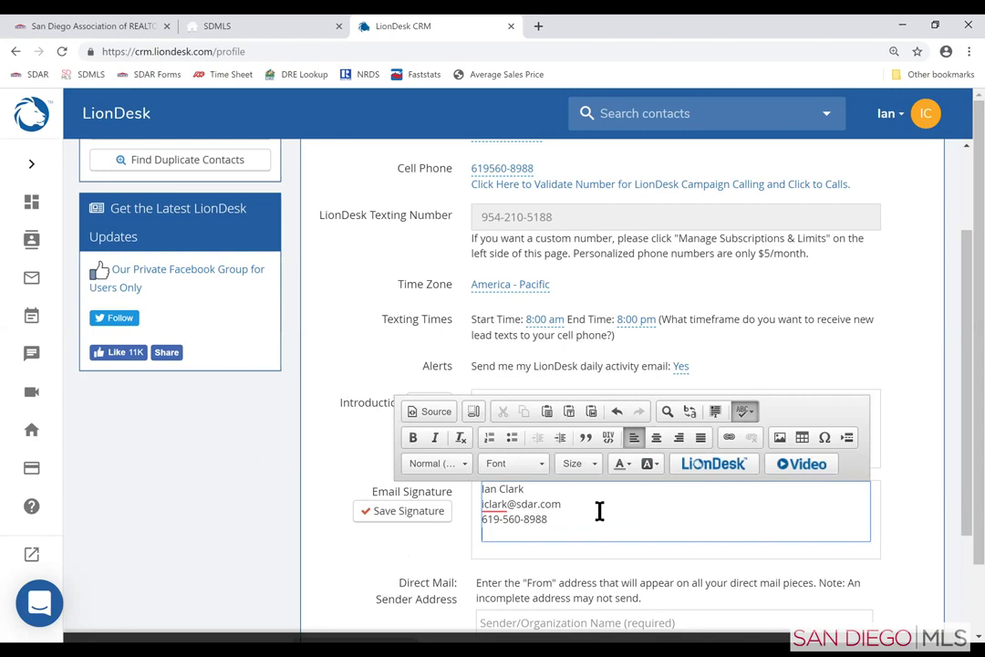
text(DRE# 012334568)
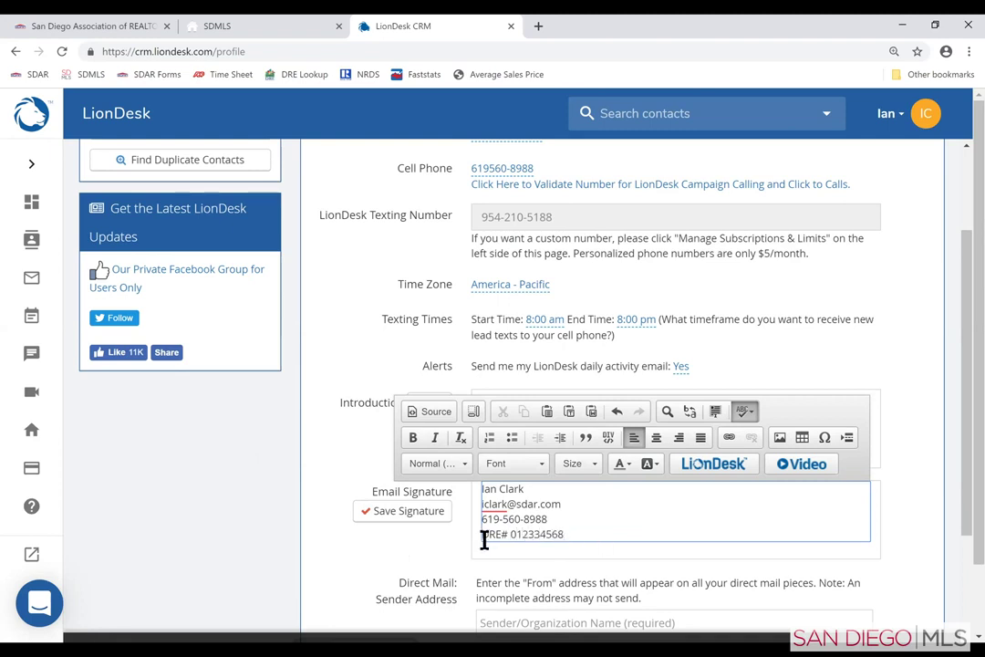
key(Home)
text(C)
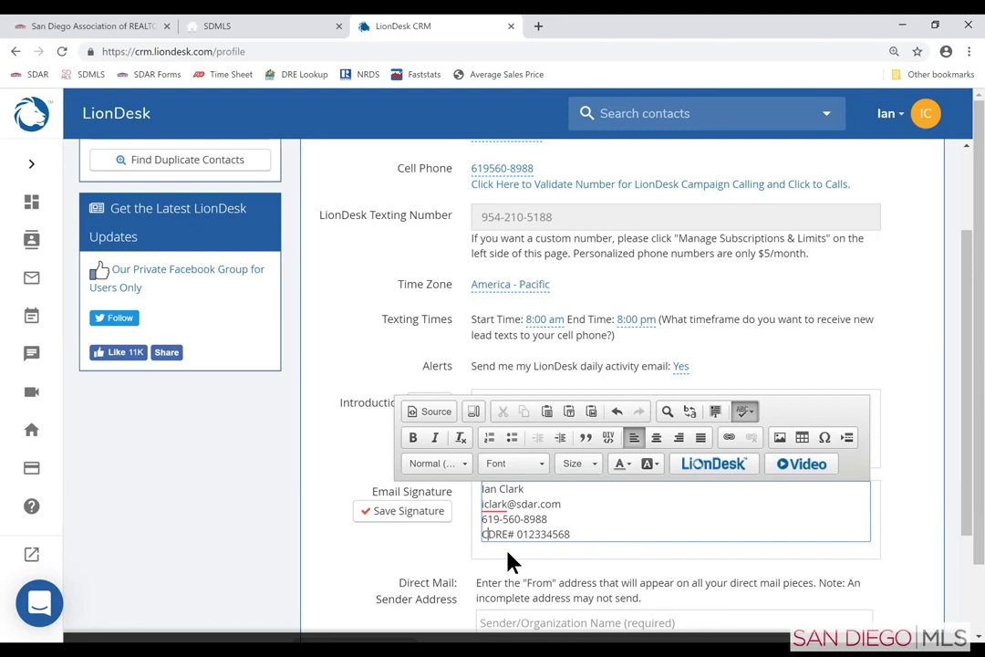
text(a)
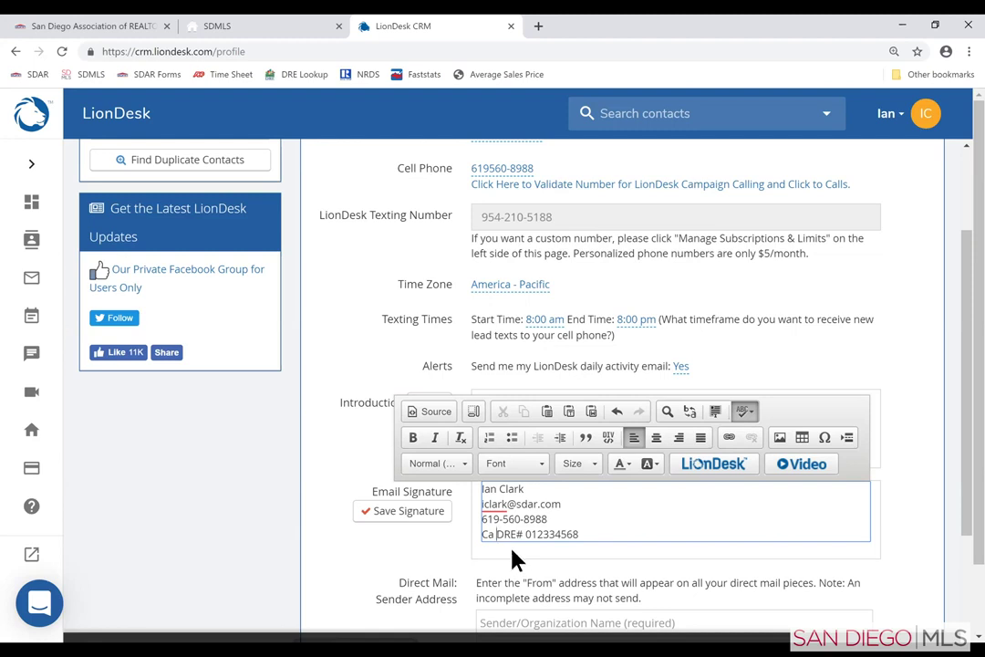
key(BackSpace)
key(BackSpace)
key(BackSpace)
click(376, 516)
click(430, 497)
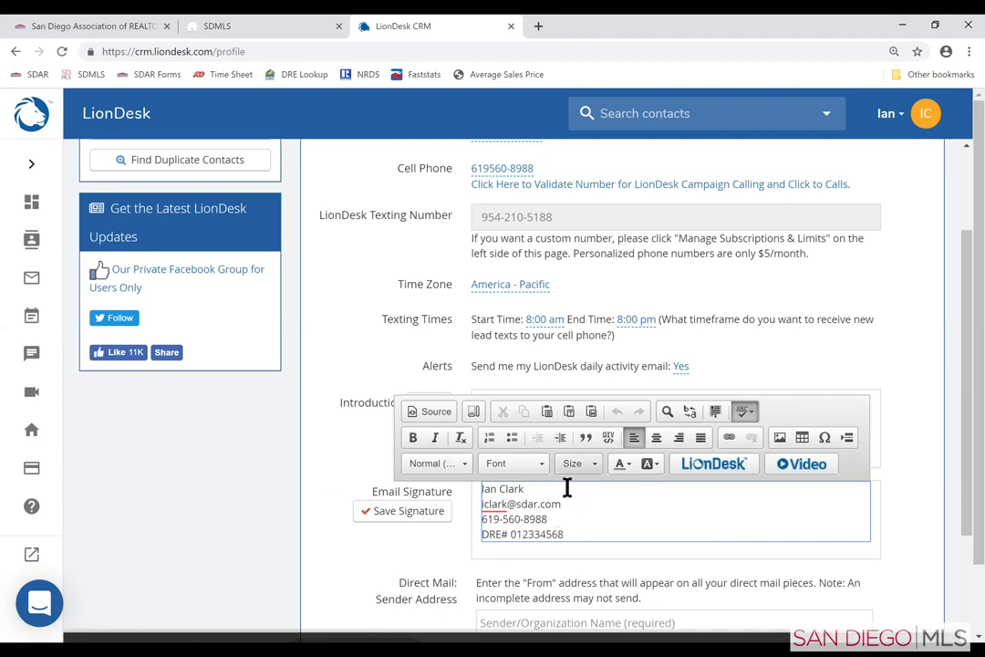
- Set the whole four-line email signature to 20-point Arial and save it
mouse_move(566, 534)
mouse_down()
mouse_move(490, 503)
mouse_move(479, 489)
mouse_up()
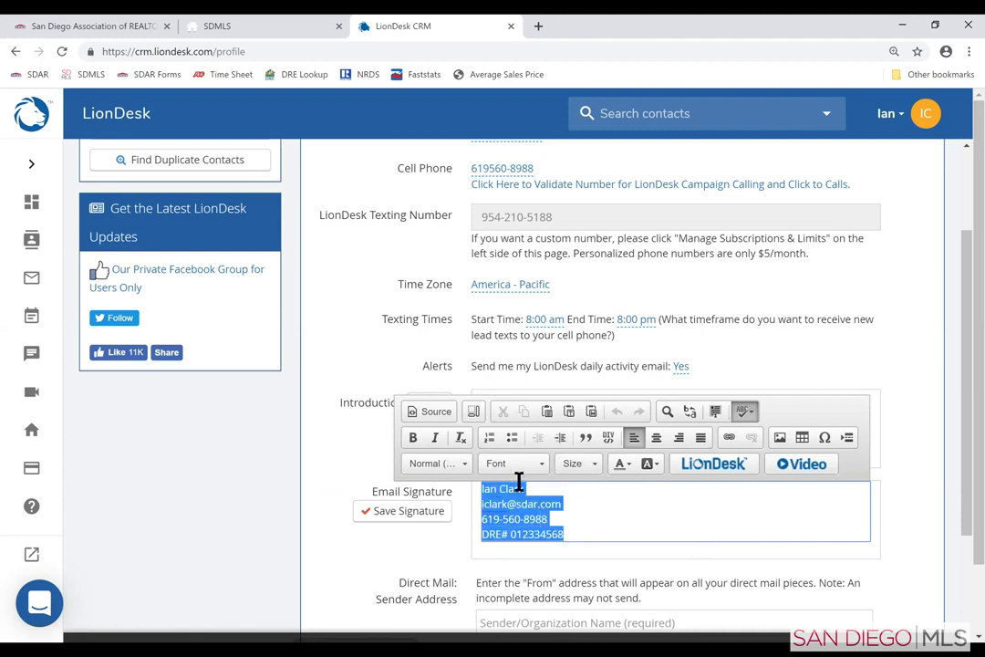
click(597, 470)
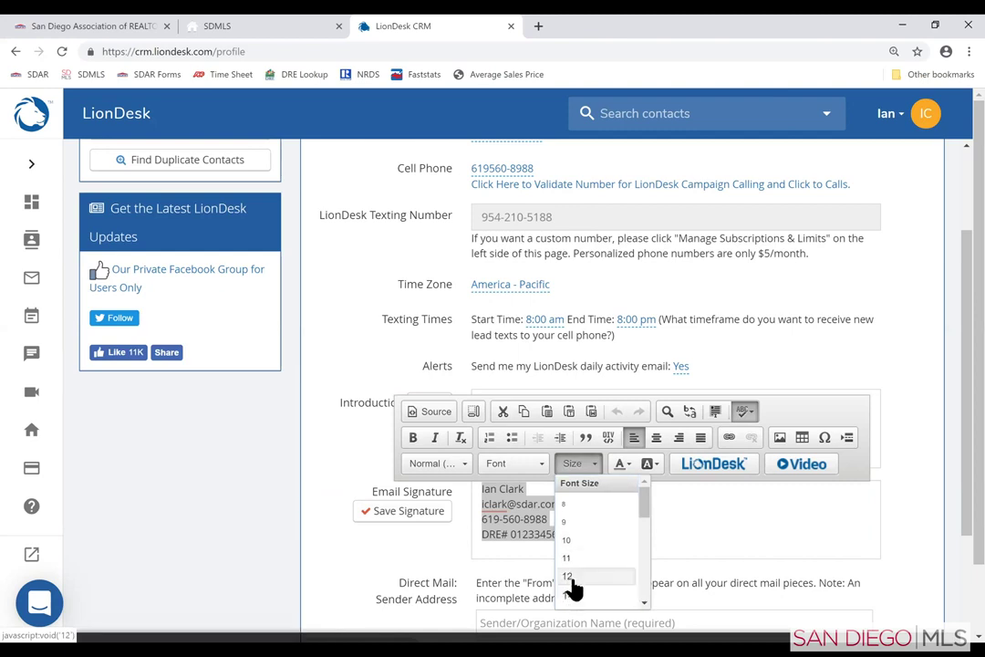
click(567, 576)
click(583, 465)
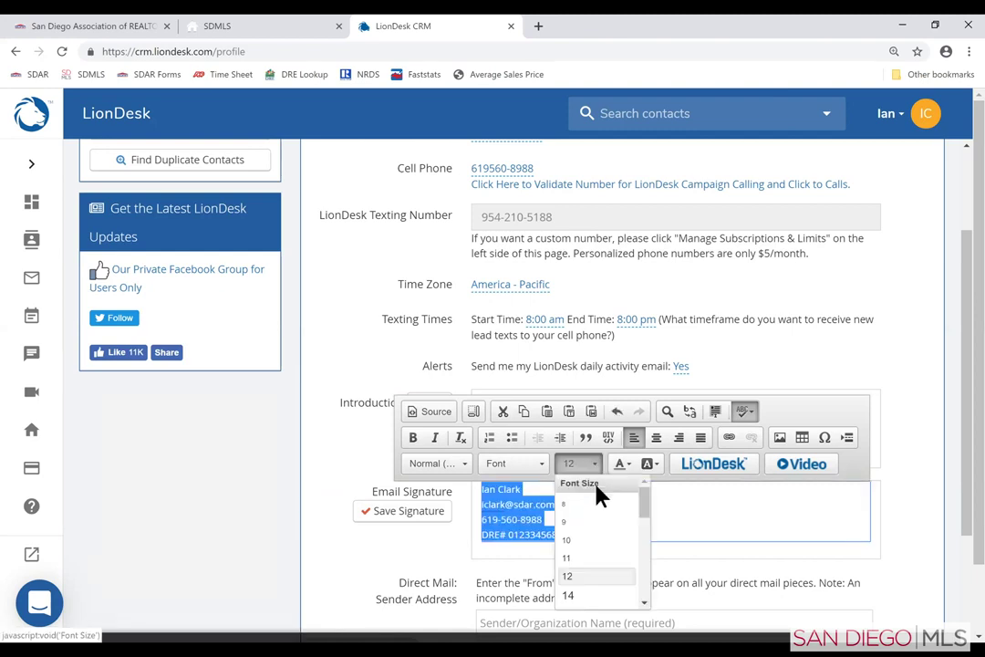
scroll(576, 583, down, 3)
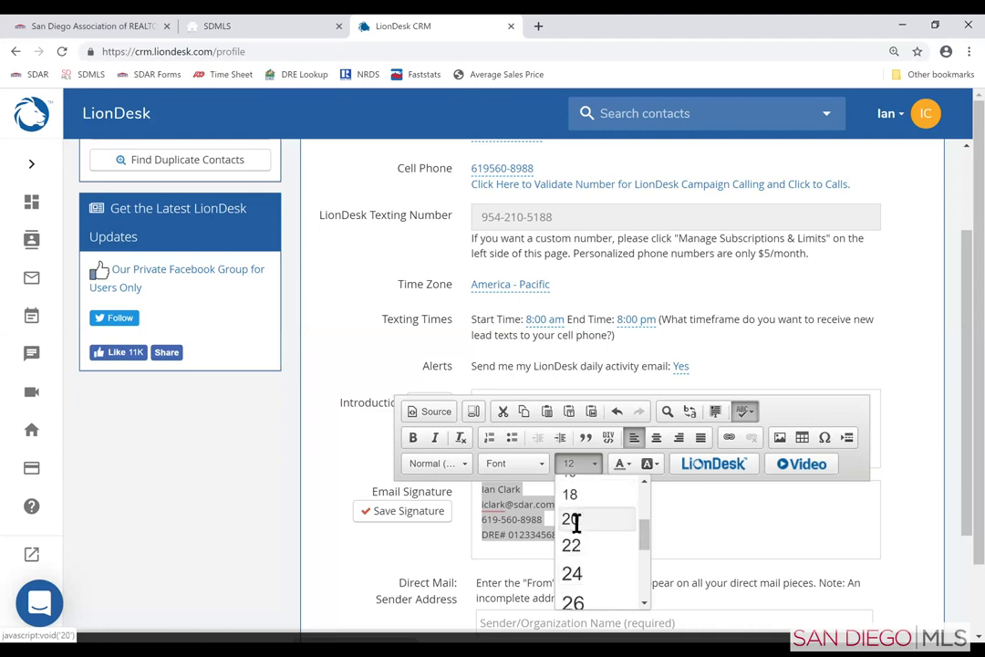
click(571, 520)
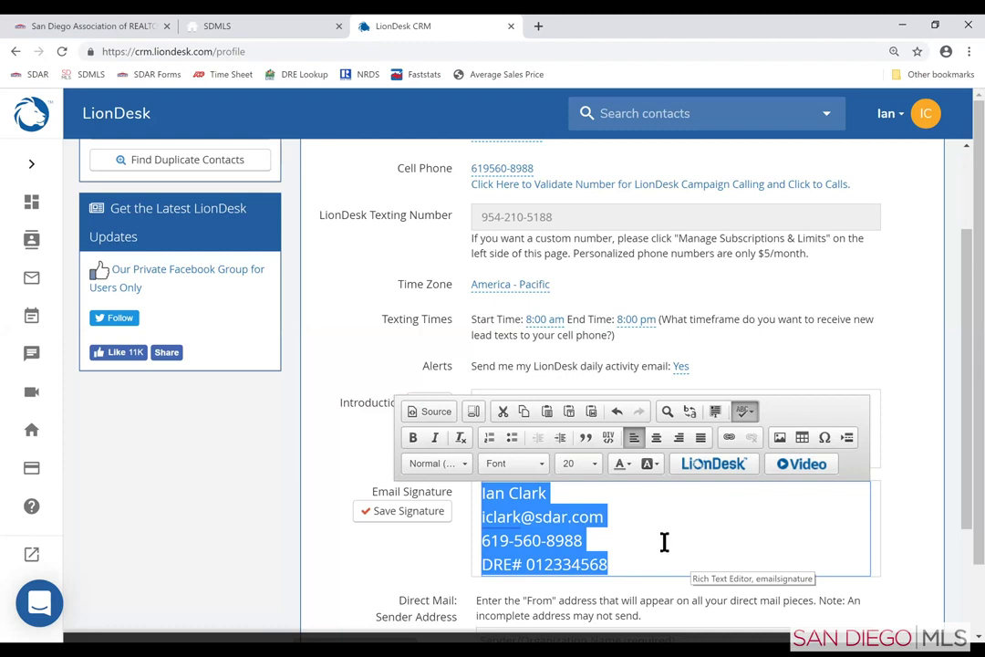
click(542, 465)
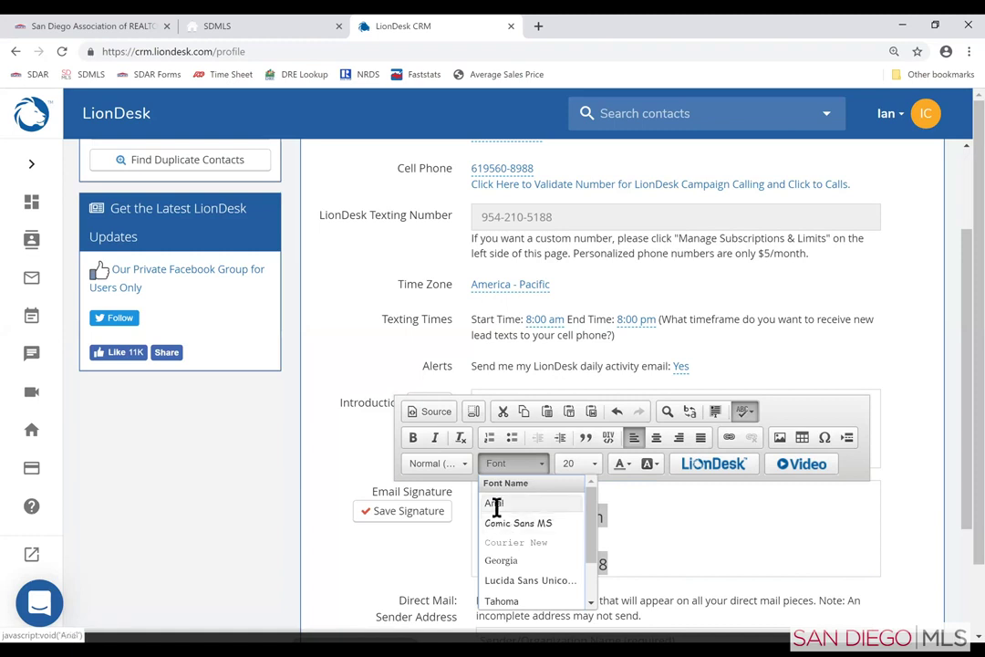
click(496, 504)
scroll(511, 497, down, 2)
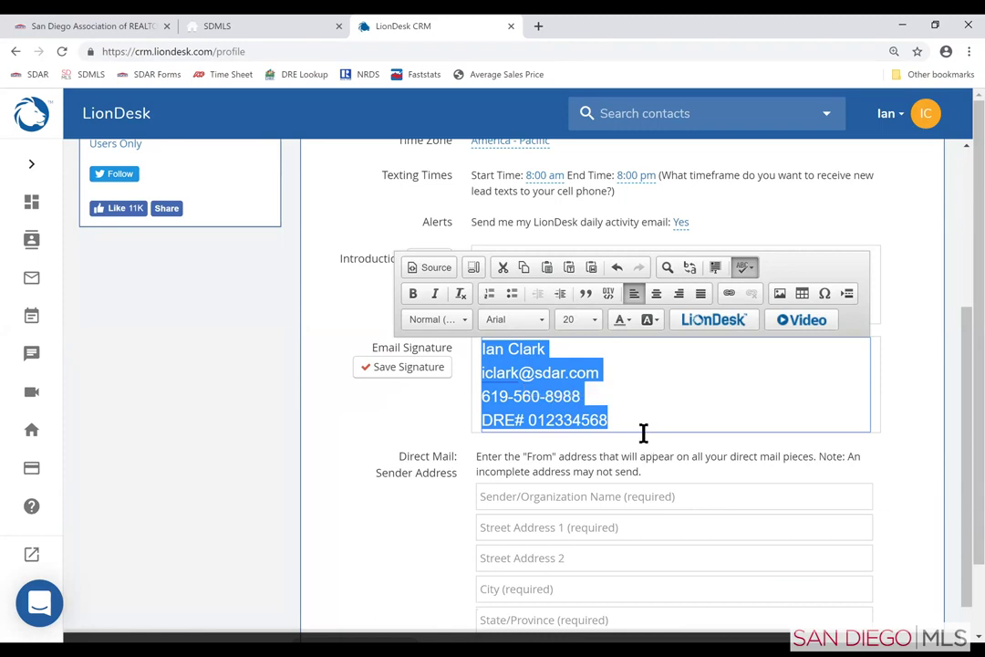
scroll(411, 479, down, 2)
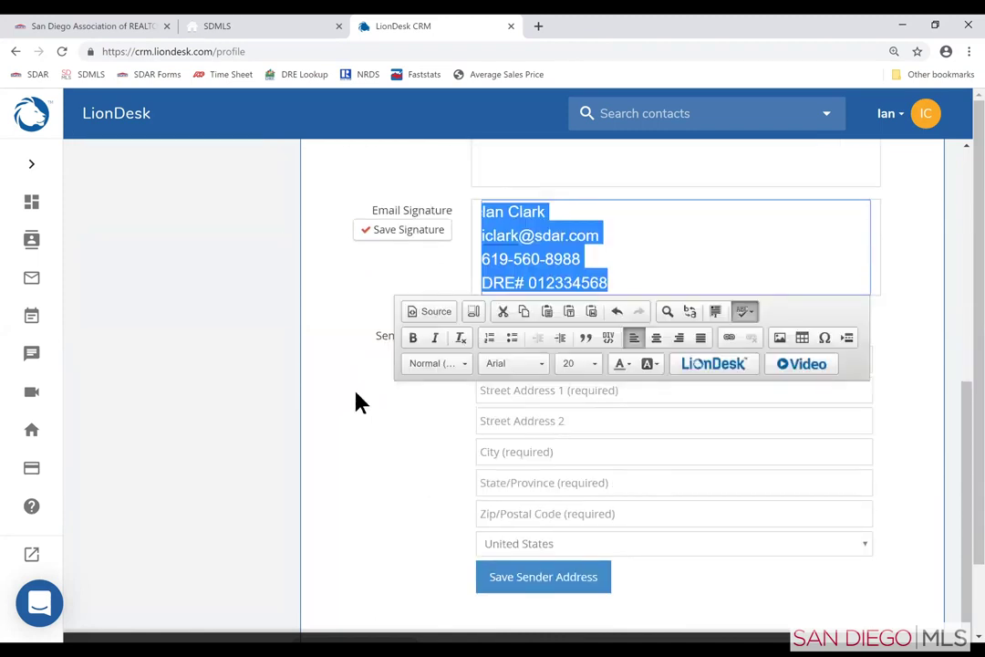
click(396, 231)
scroll(419, 375, down, 1)
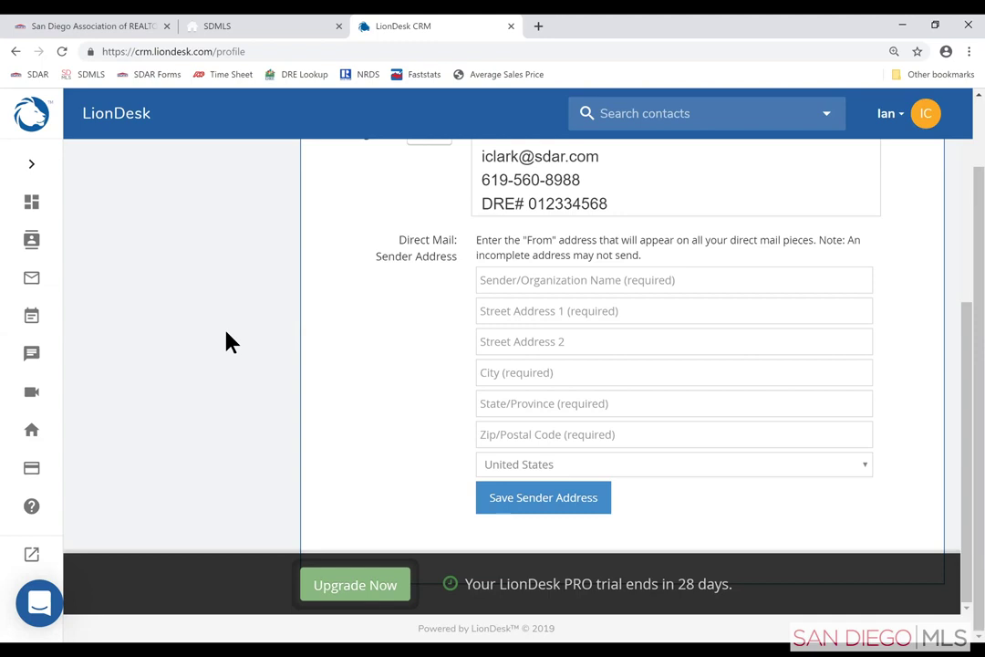
scroll(228, 341, up, 3)
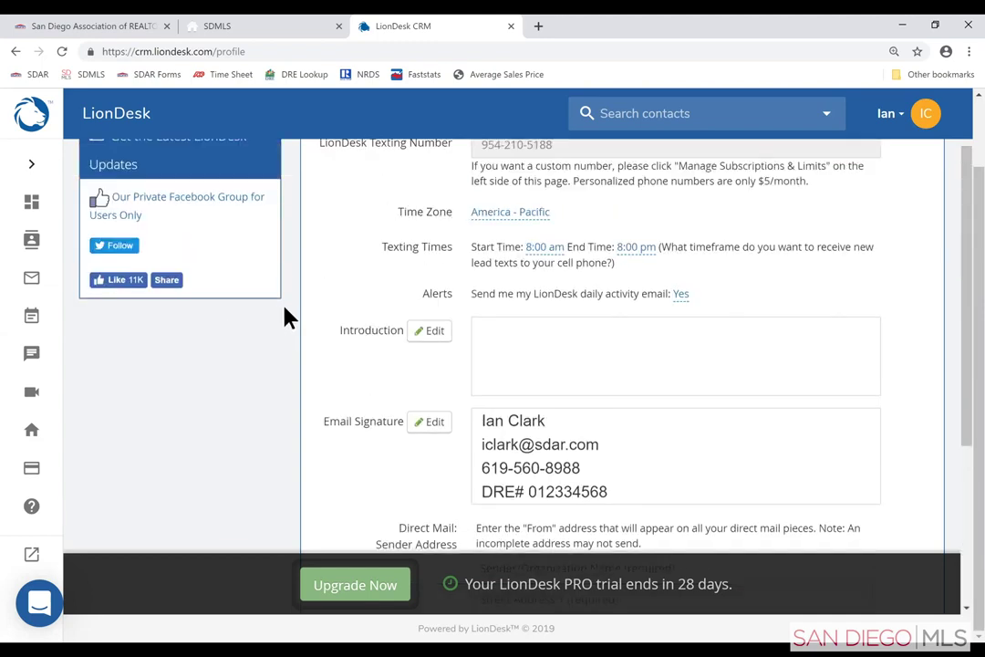
scroll(285, 317, up, 3)
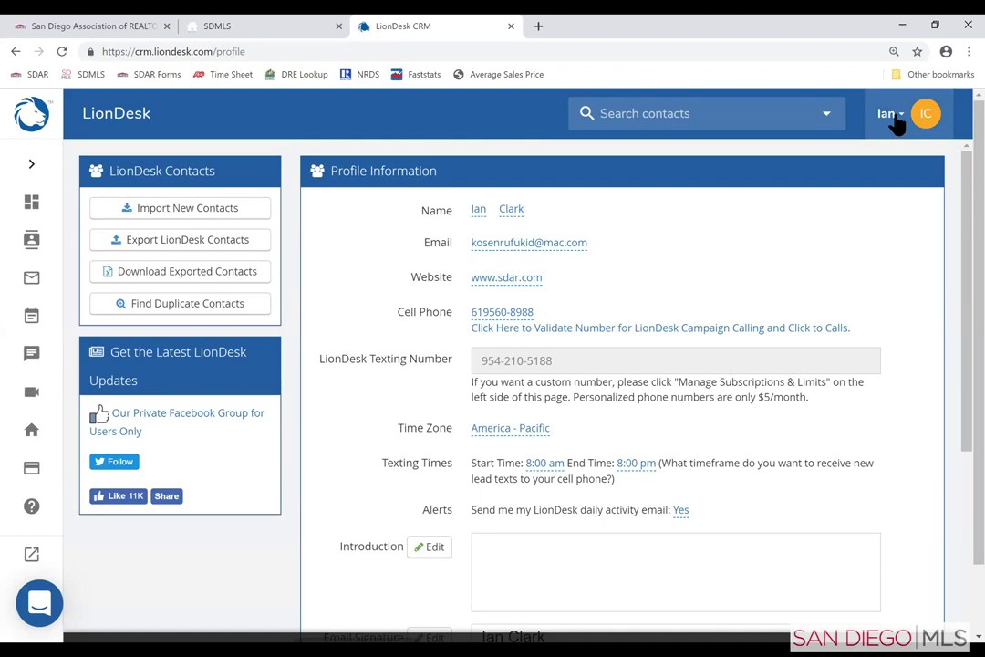
- Open the account dropdown in the top-right header to show Profile, Settings and Logout
click(895, 117)
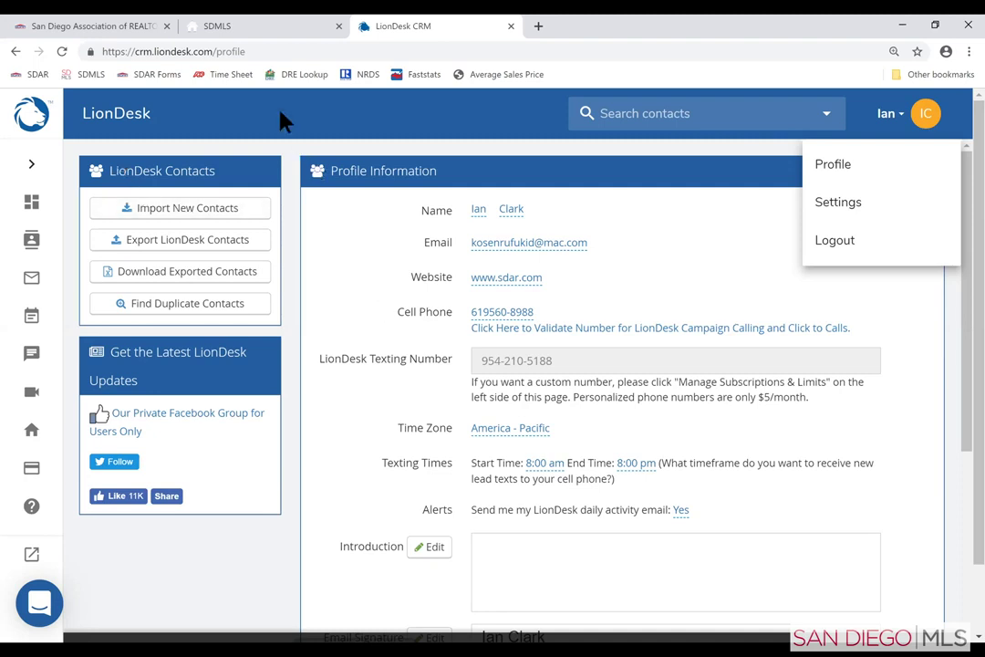
- From the SDMLS dashboard tab, launch Paragon MLS in a new tab
click(206, 27)
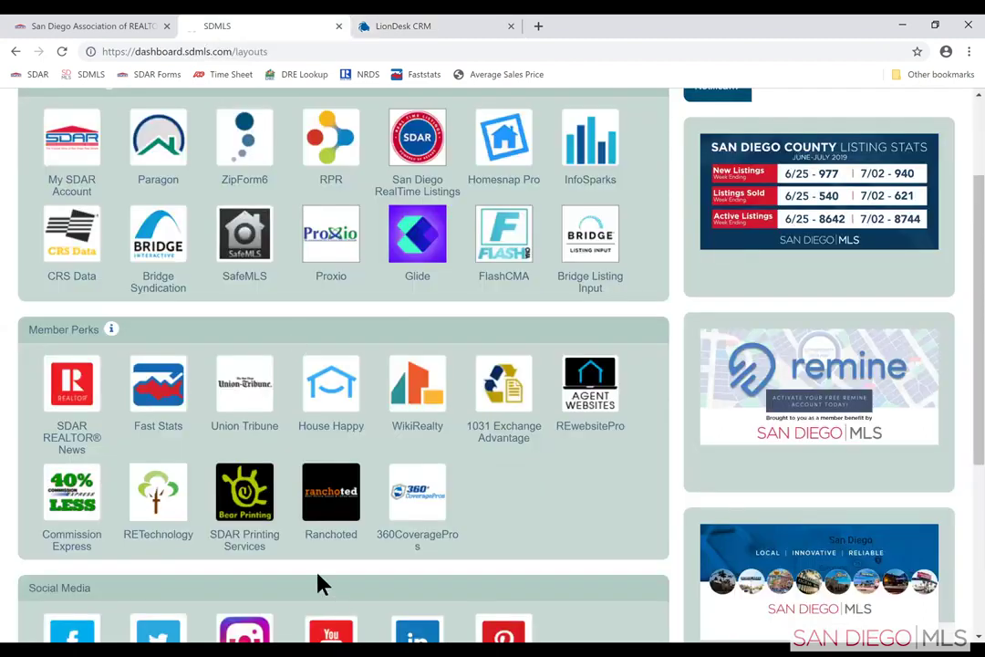
click(150, 159)
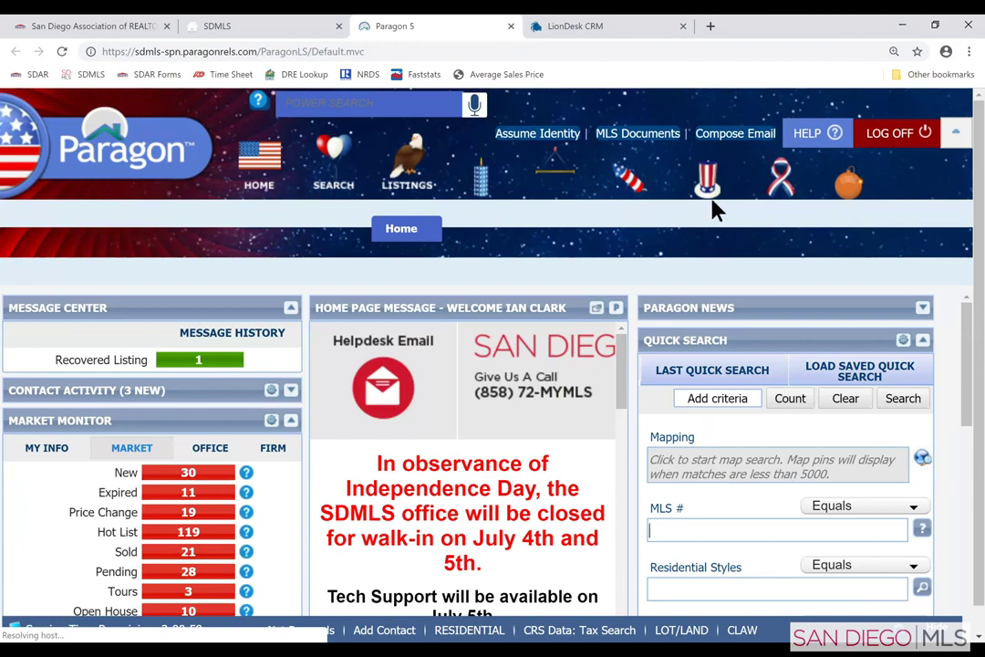
- Reduce Chrome's page zoom from 150% to 100% and show Paragon's Contacts options
click(968, 51)
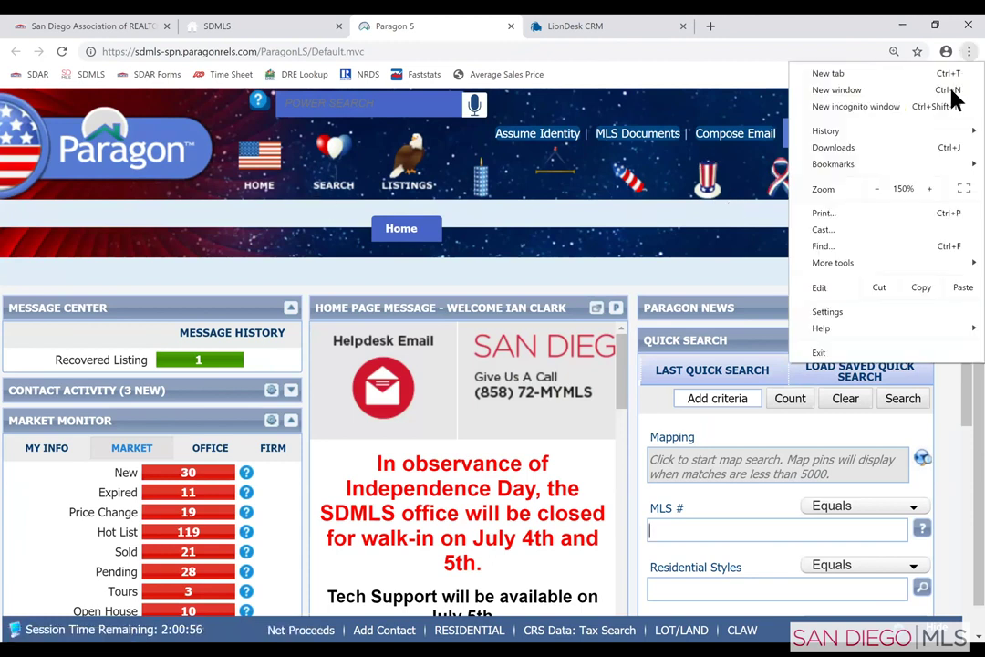
click(877, 189)
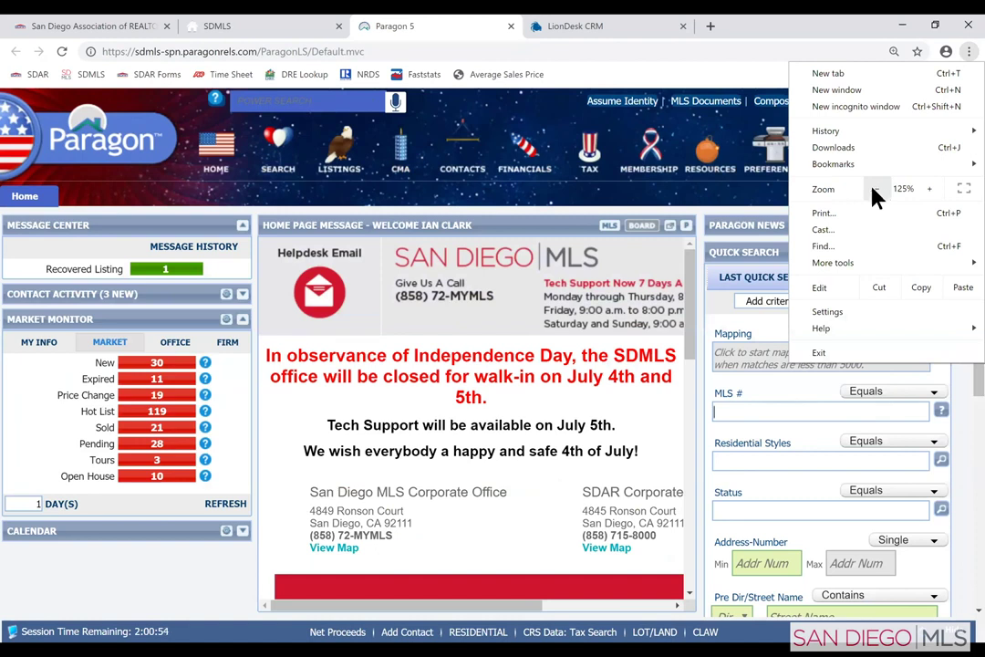
click(874, 190)
click(688, 401)
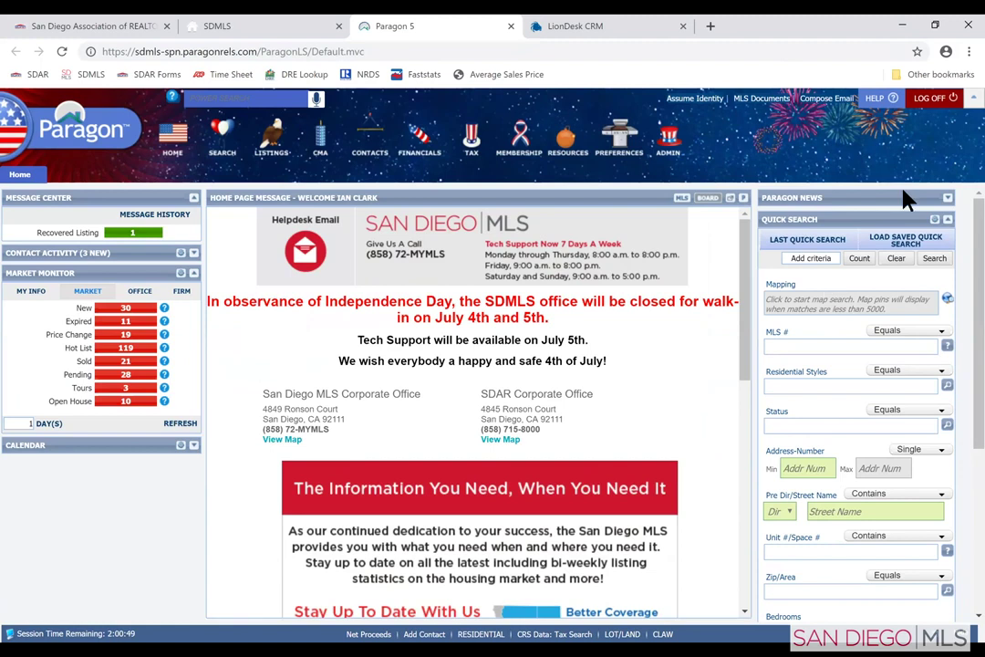
click(966, 53)
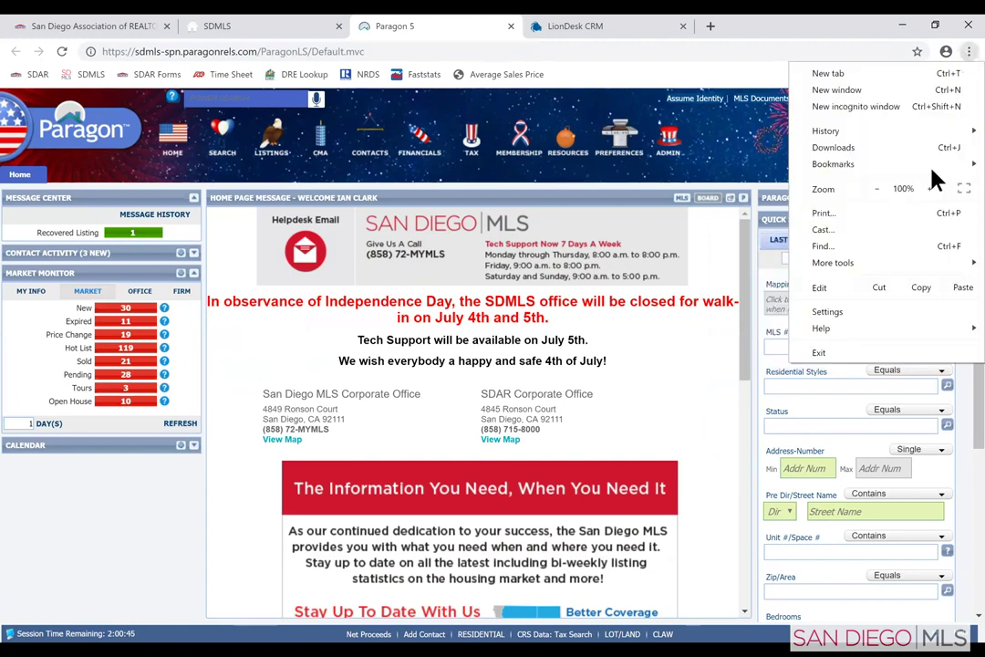
click(965, 51)
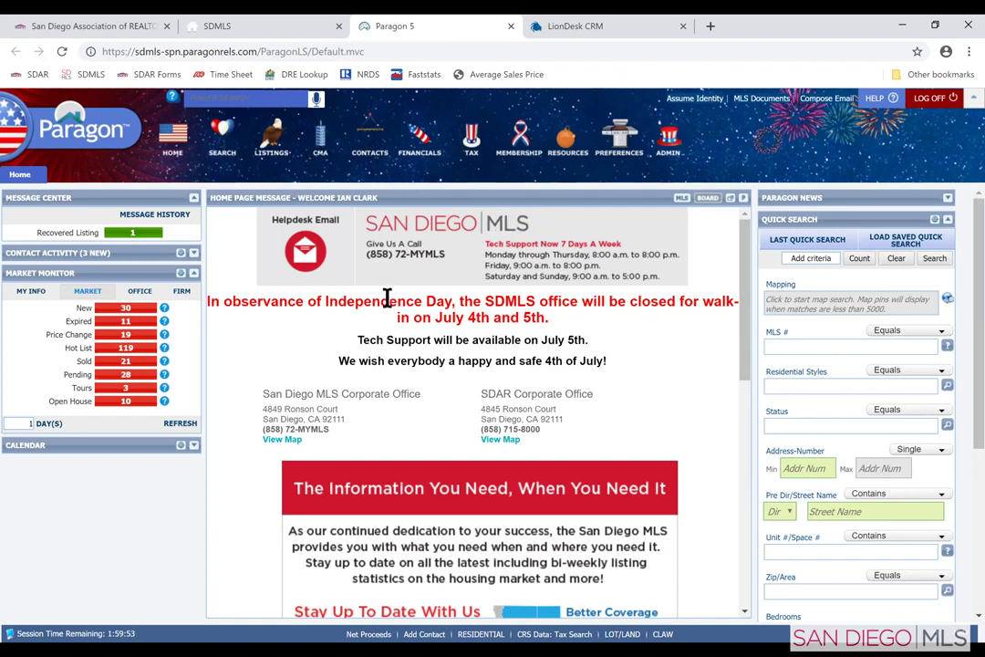
click(372, 143)
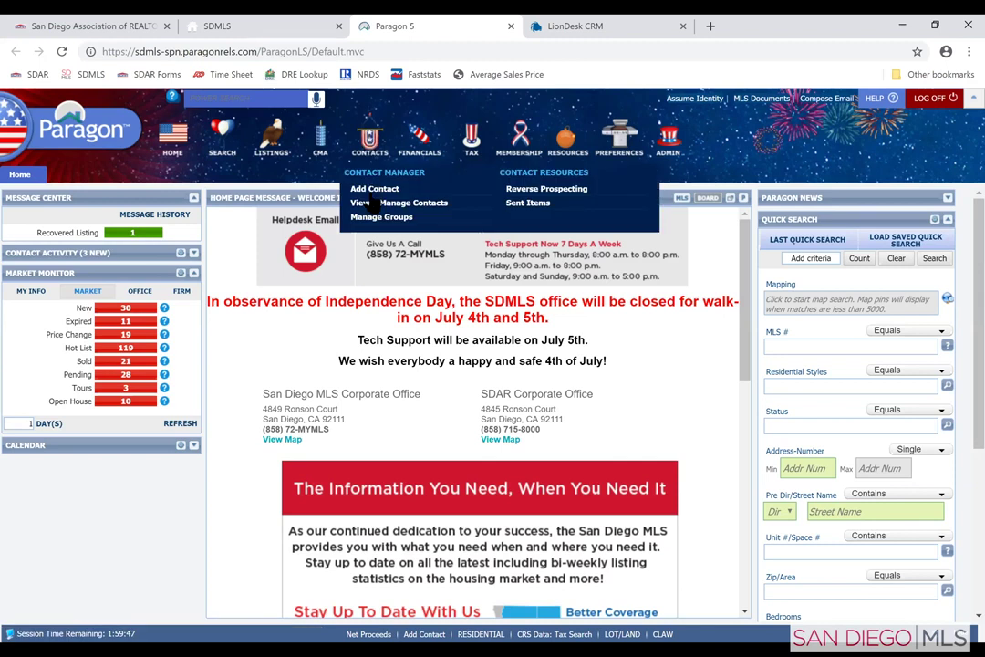
- Choose View / Manage Contacts to list the four saved contacts
click(365, 206)
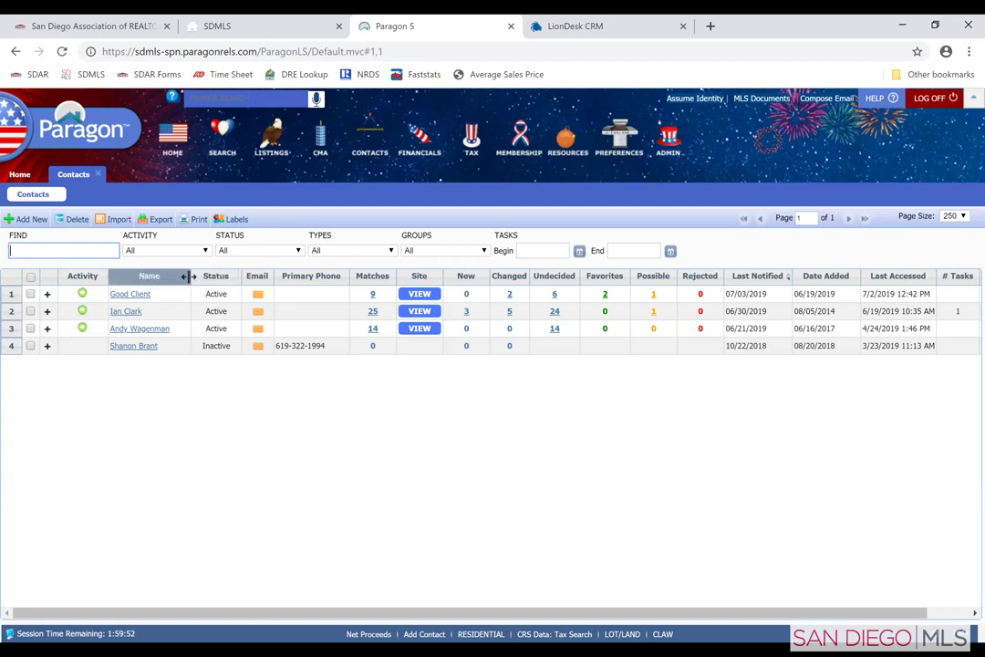
- Export All Contacts as Comma Separated Values (.csv)
click(156, 227)
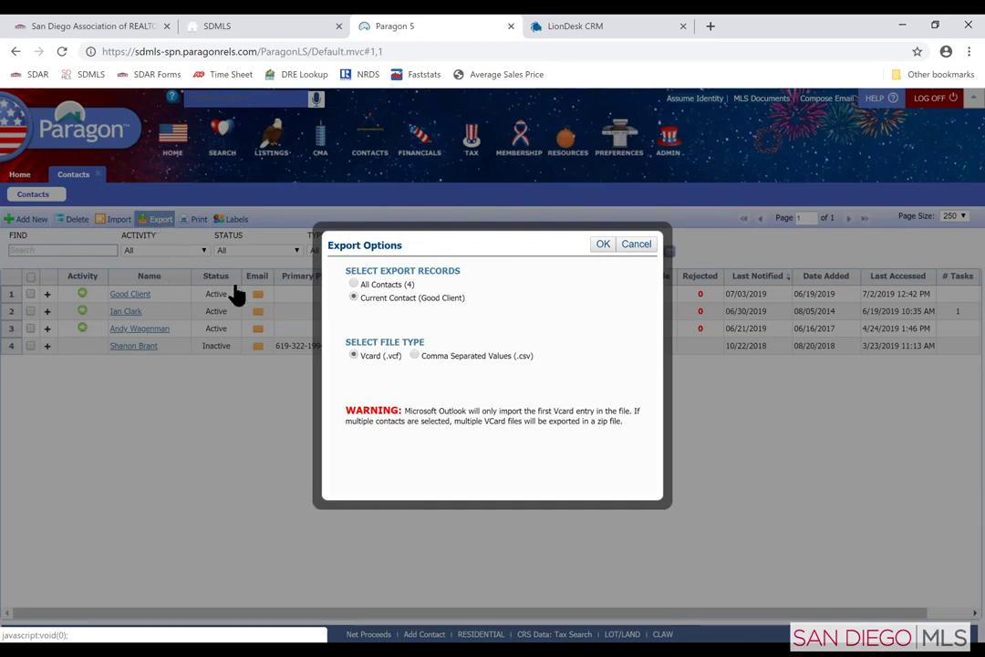
click(354, 285)
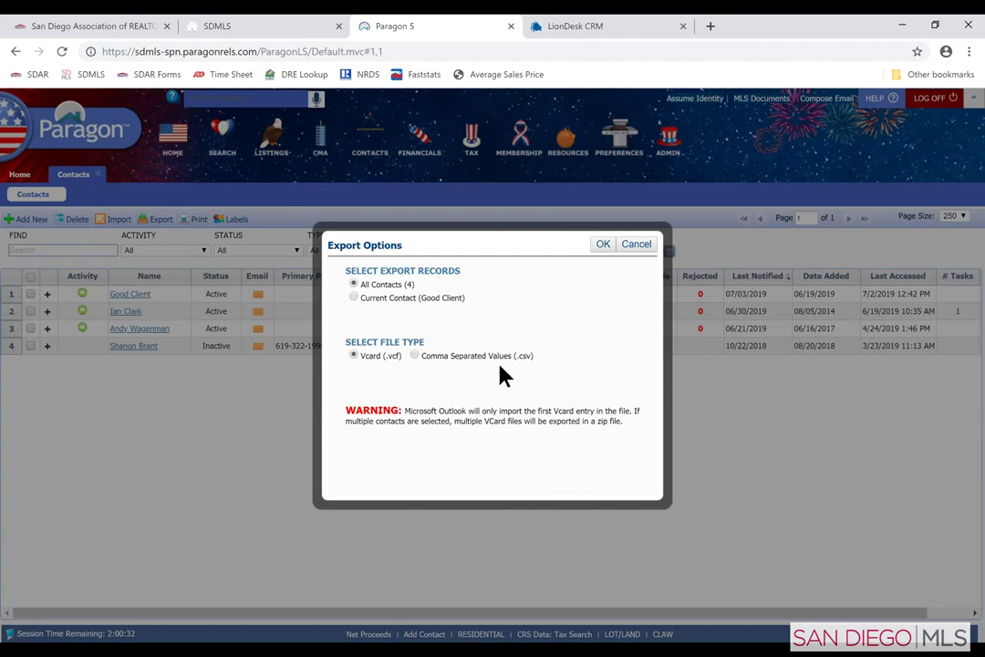
click(415, 355)
click(603, 245)
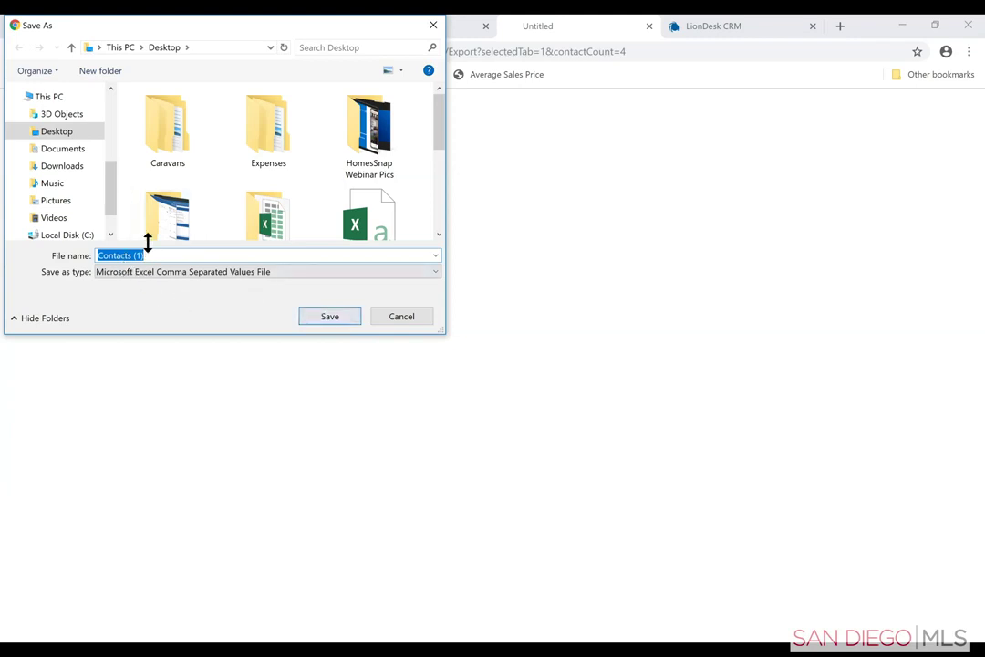
- Save the exported file to the Desktop as Contacts (1).csv
click(50, 135)
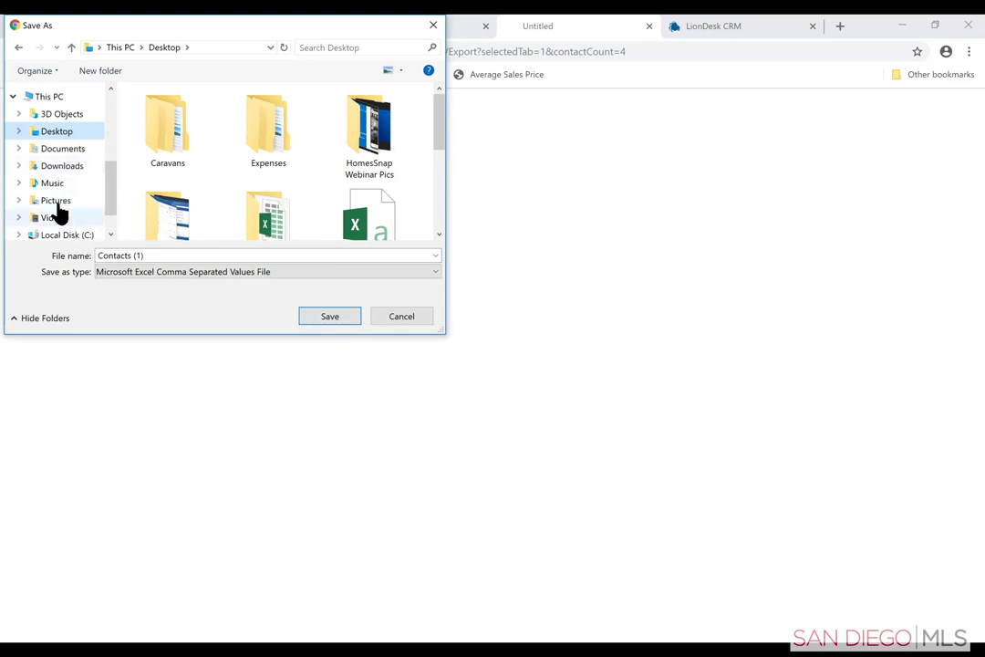
scroll(59, 210, down, 2)
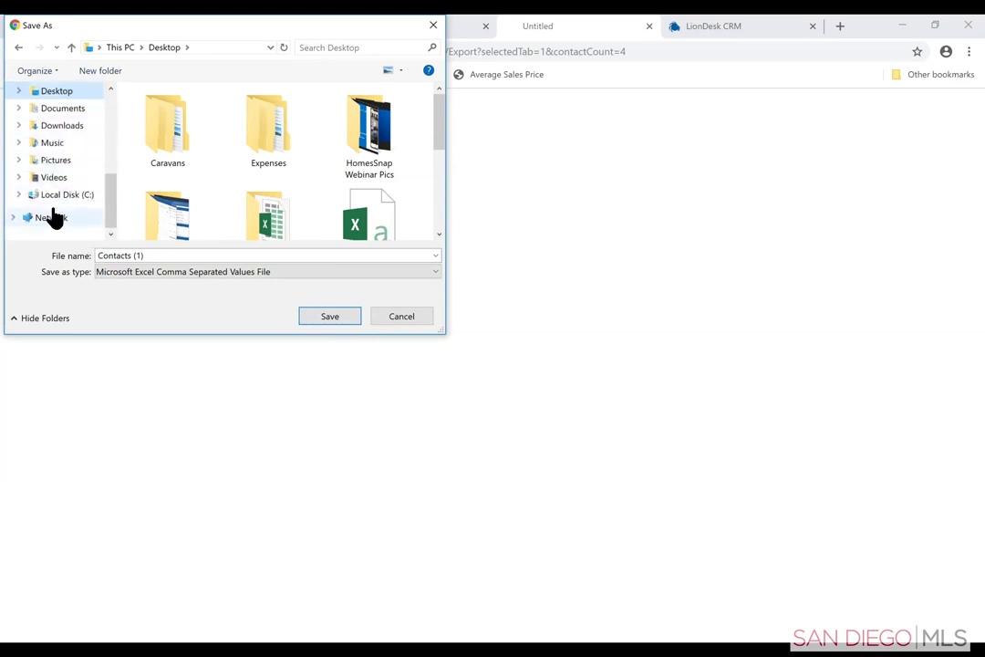
scroll(66, 174, up, 2)
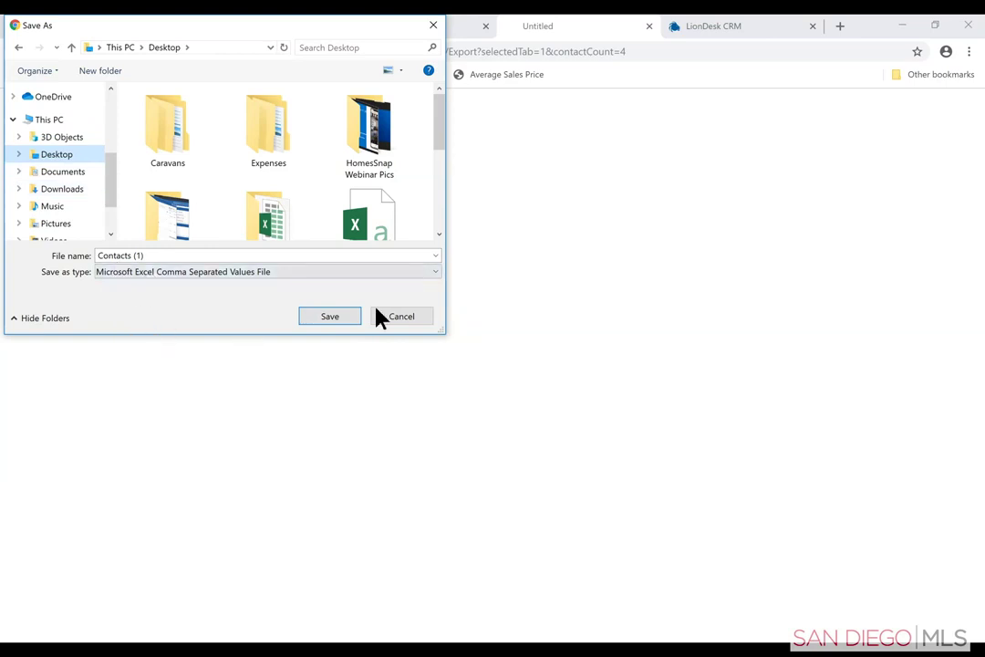
click(329, 316)
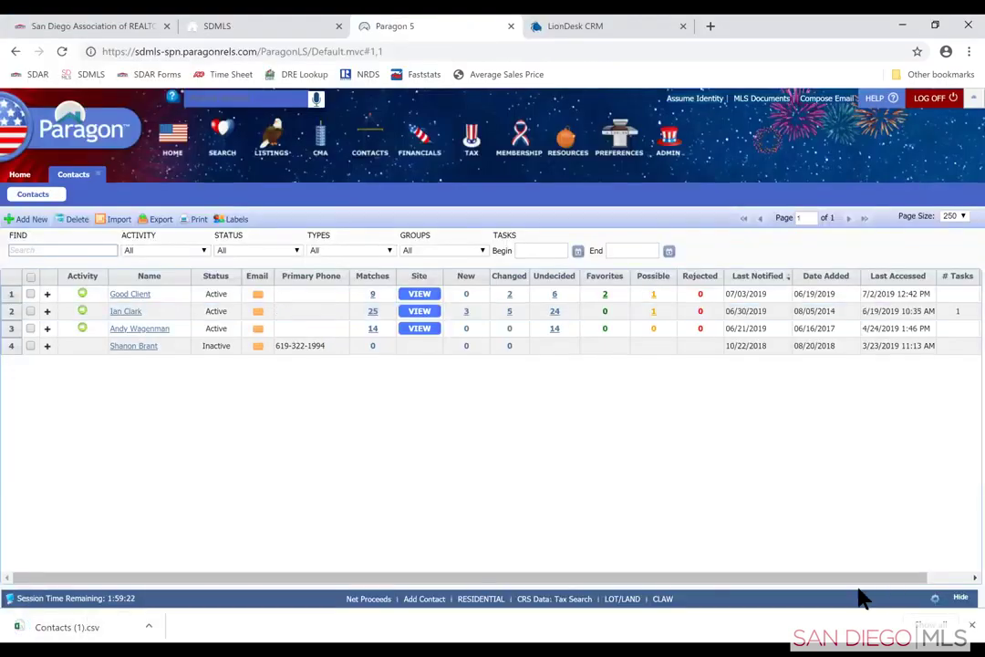
click(68, 628)
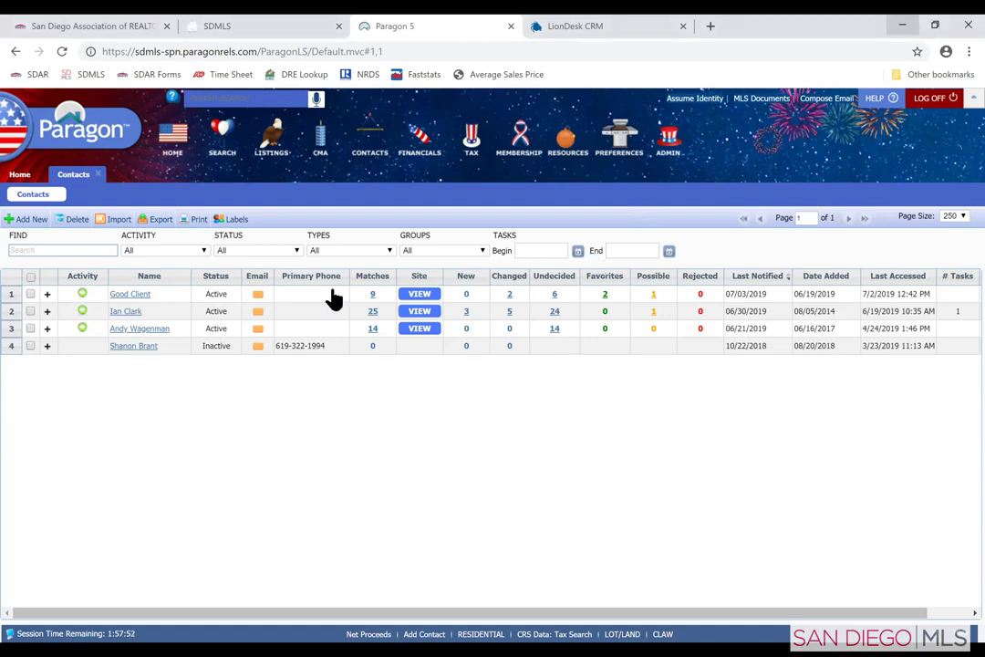
click(217, 294)
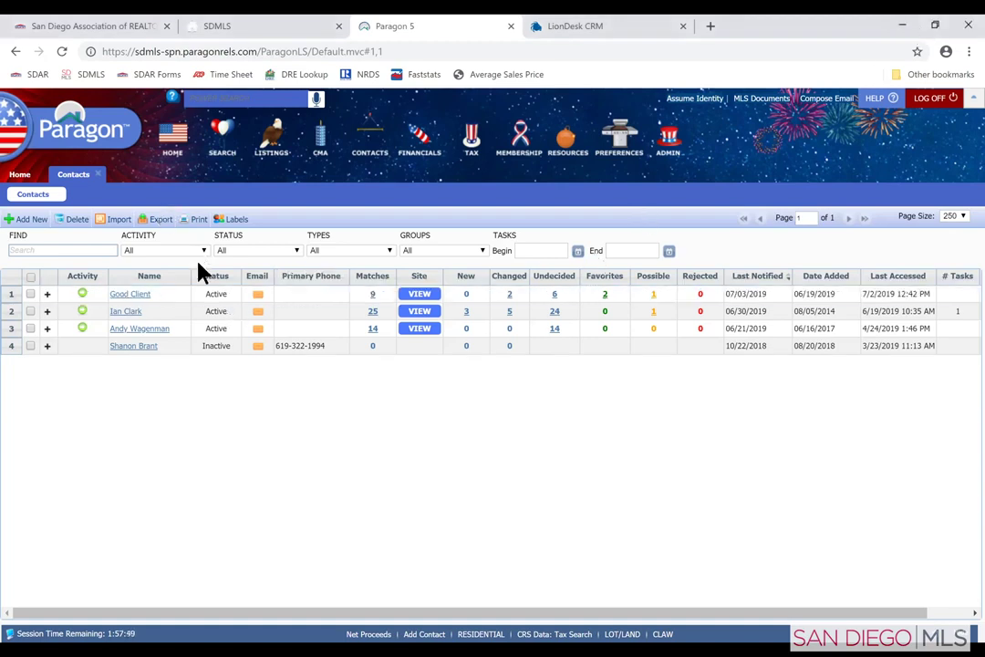
click(196, 330)
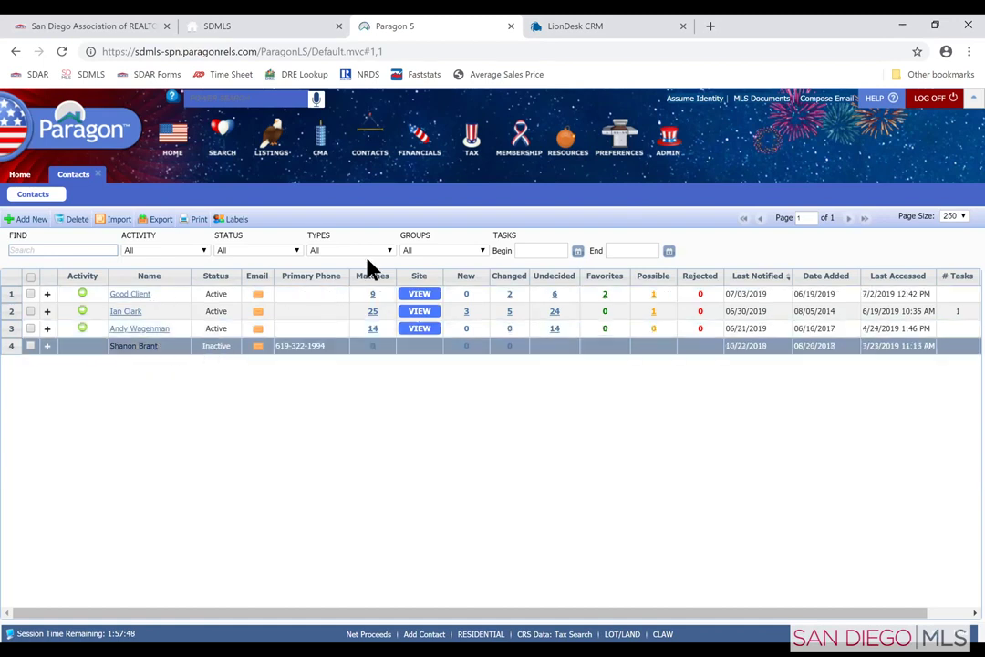
- Switch to the LionDesk CRM tab and open the account Profile page from the account menu
click(583, 26)
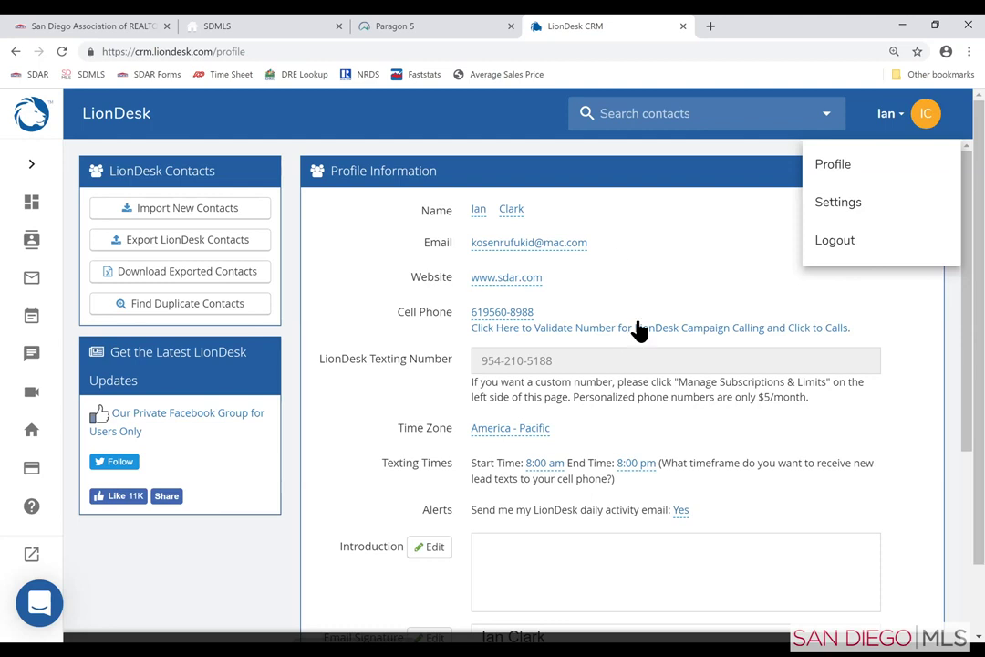
click(894, 118)
click(892, 117)
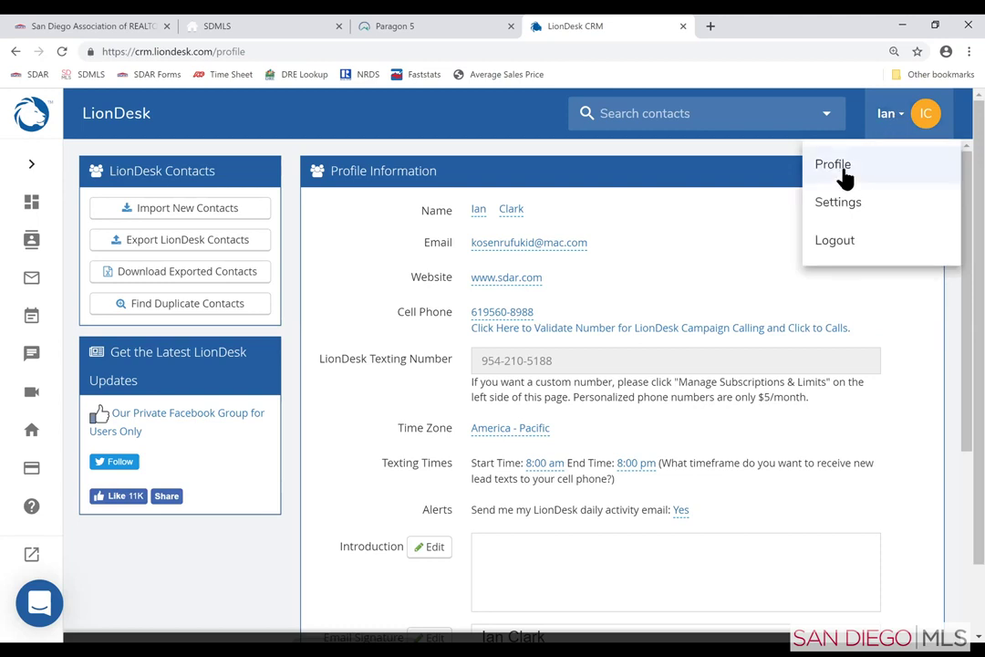
click(841, 171)
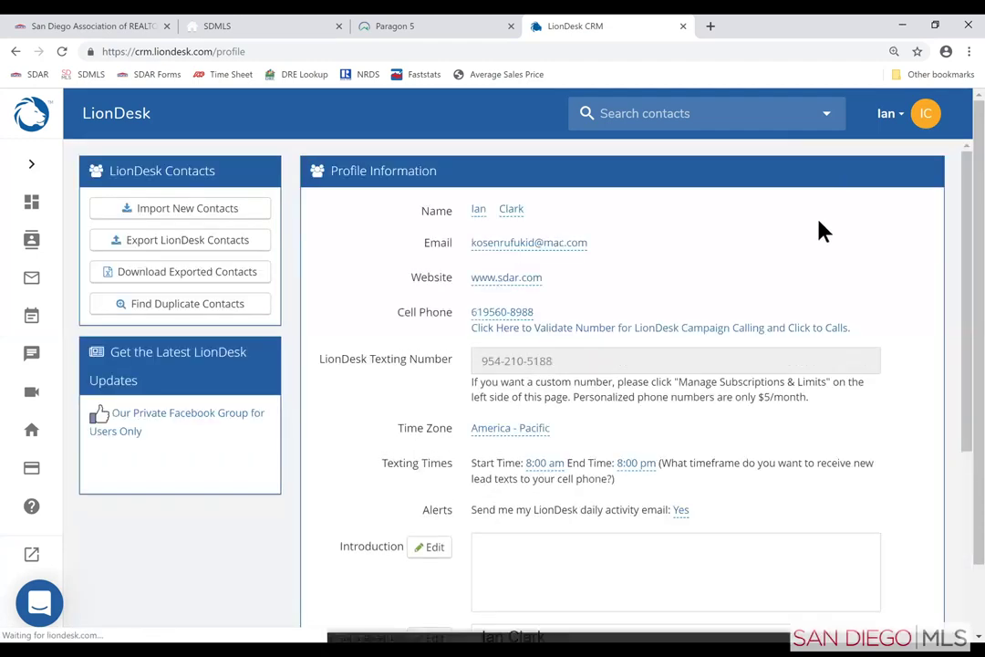
click(893, 123)
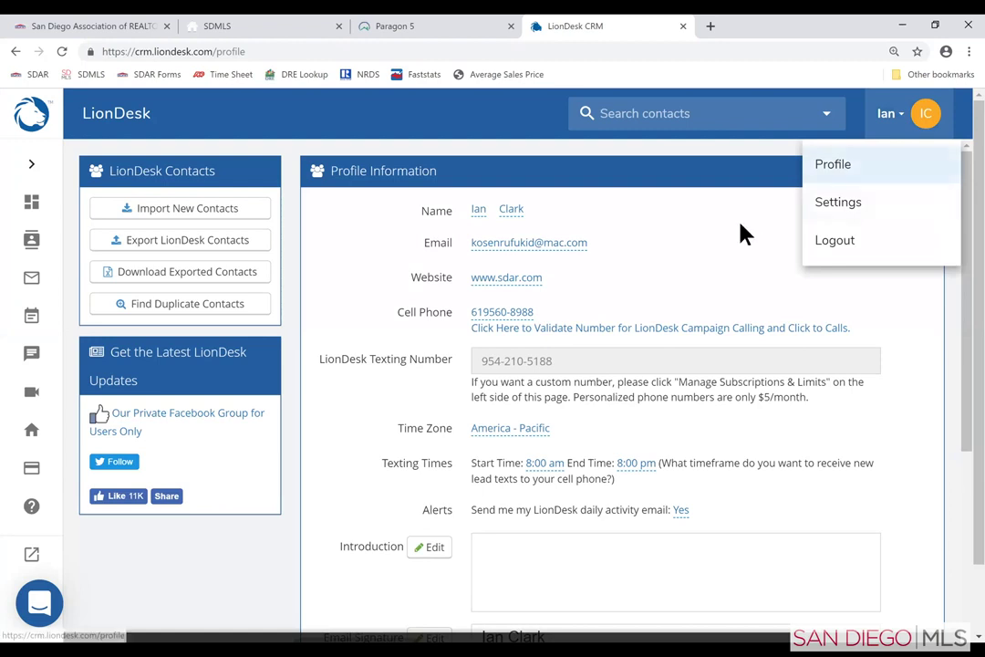
click(824, 168)
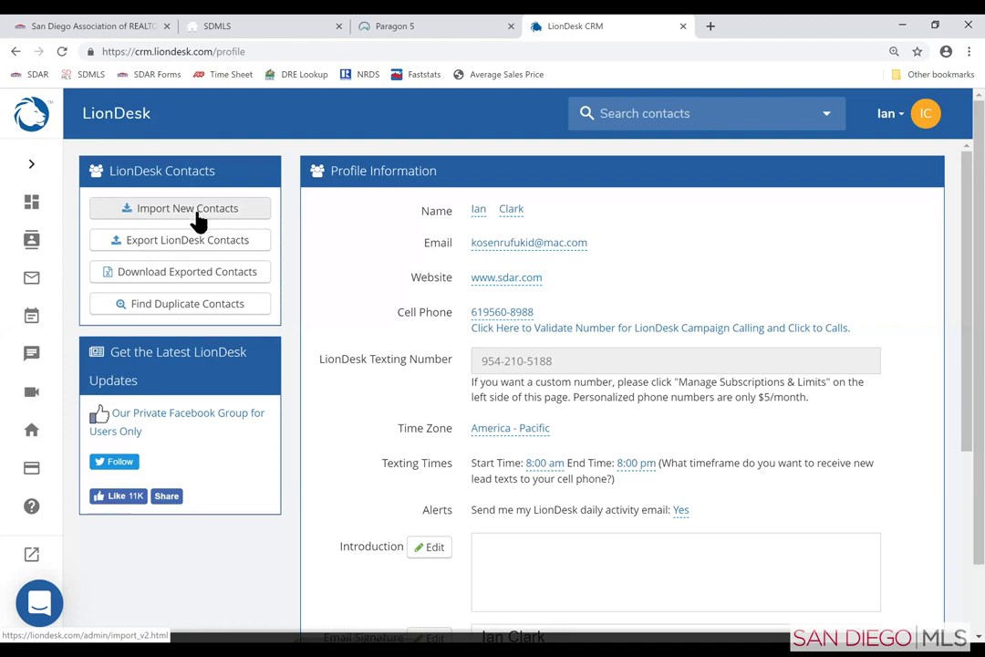
- Start Import New Contacts and open the Step 1 Choose File picker
click(198, 218)
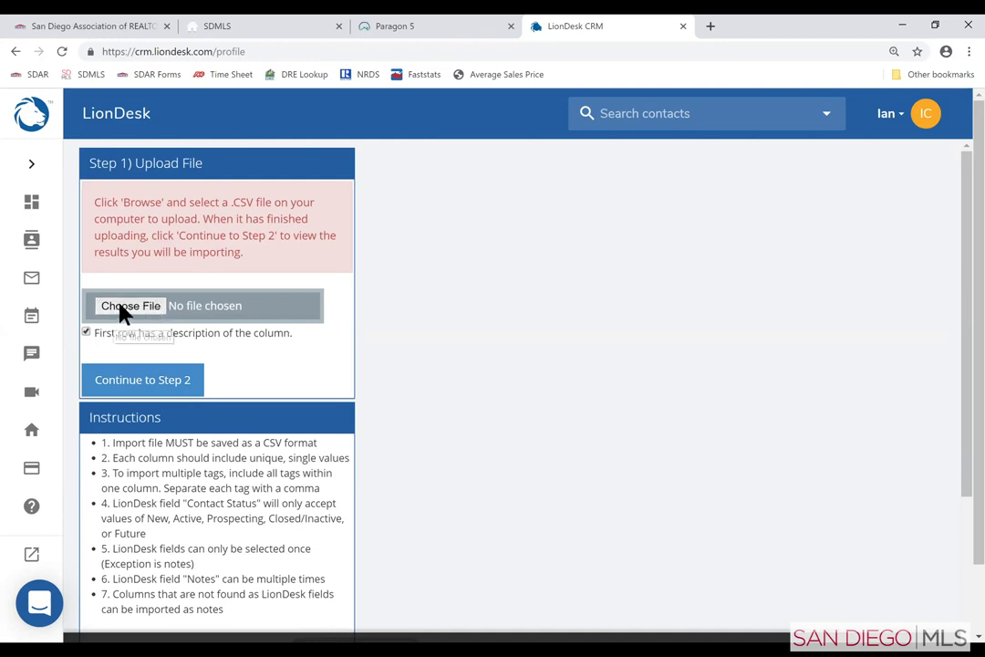
click(328, 321)
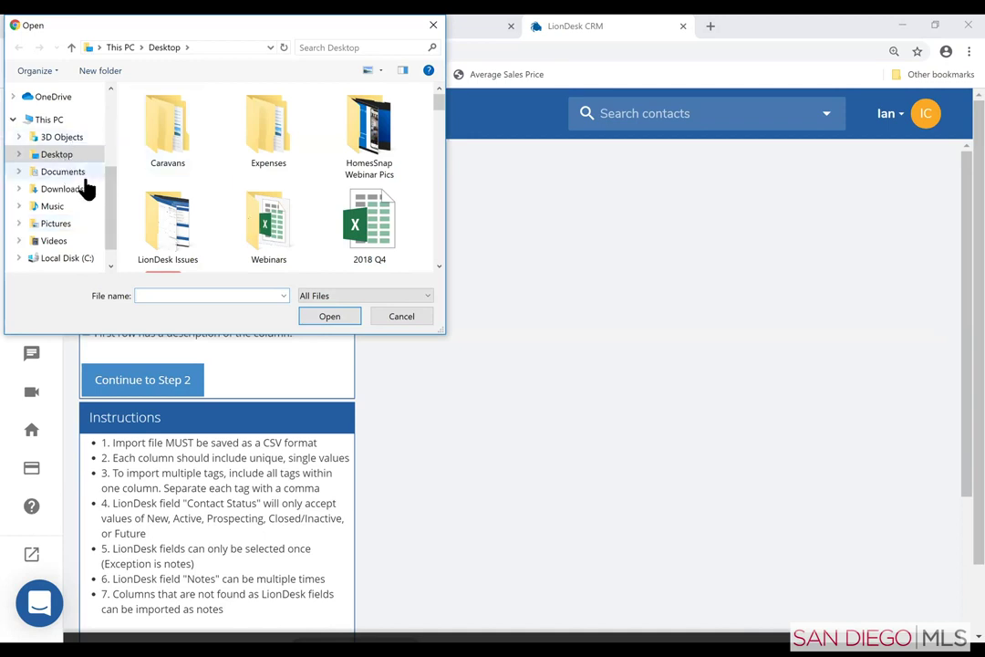
- Pick Contacts (1).csv from the Desktop as the upload file
click(44, 155)
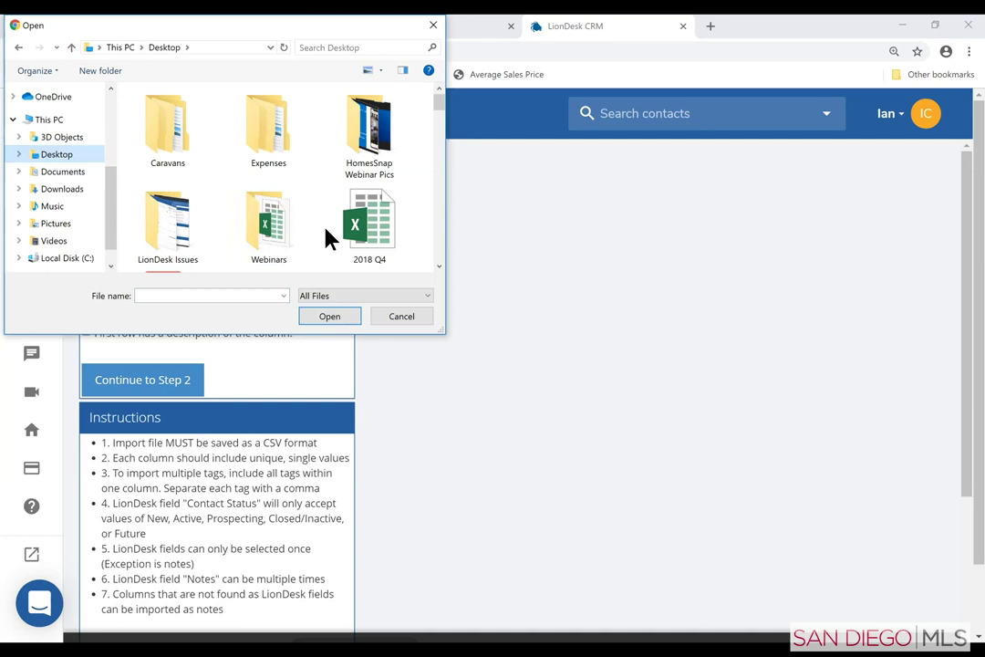
scroll(328, 235, down, 5)
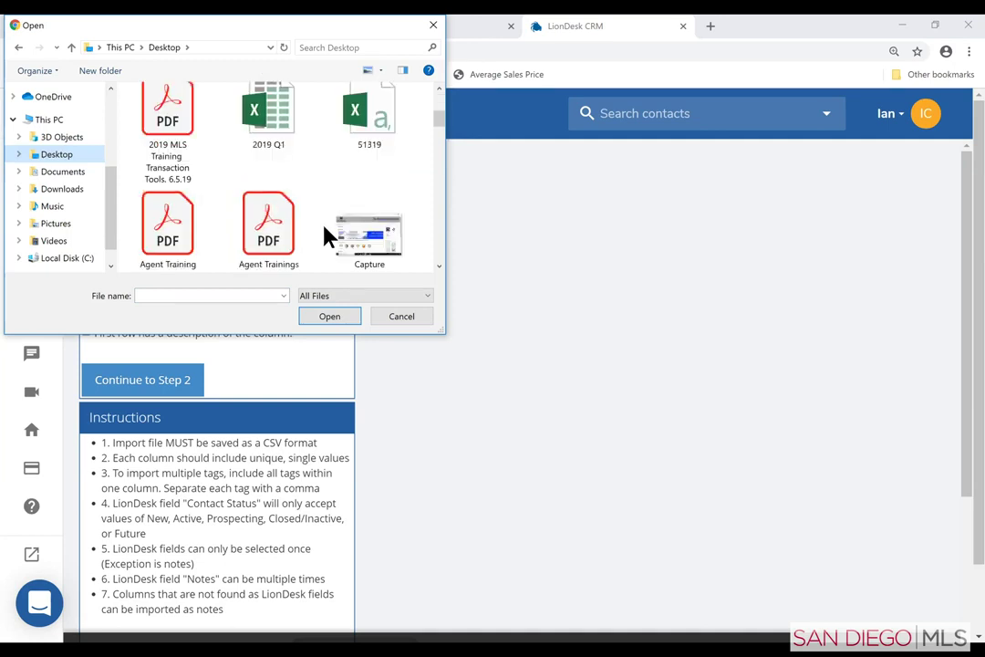
scroll(328, 235, down, 5)
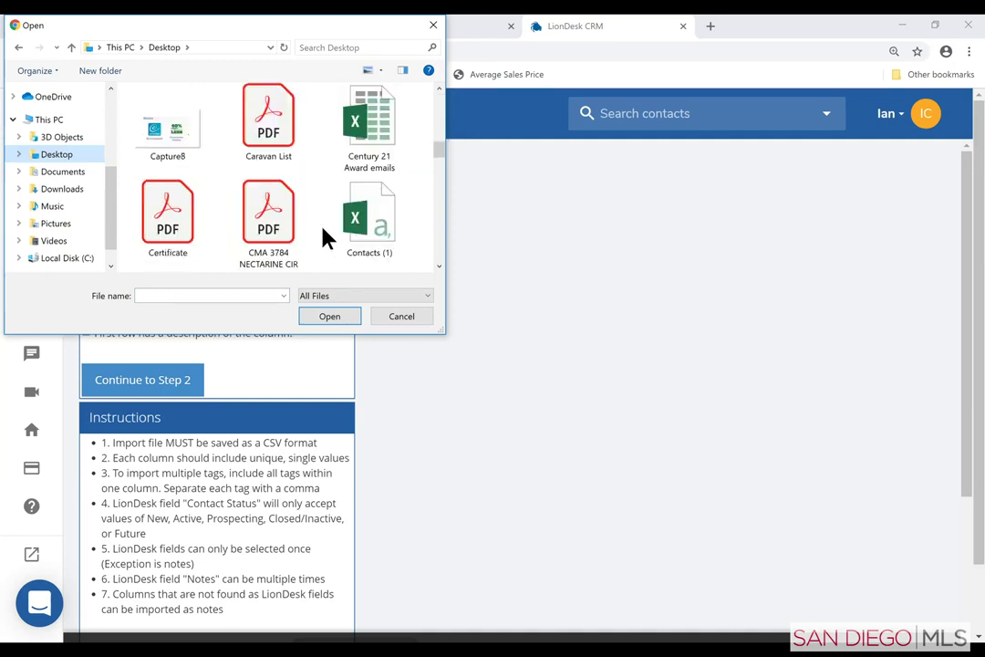
click(358, 238)
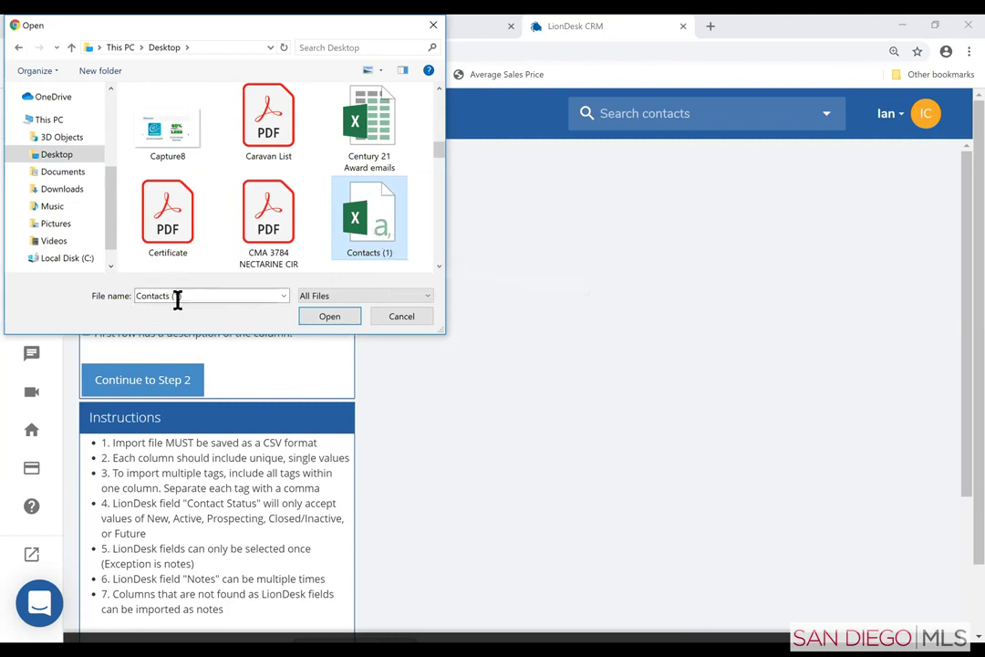
click(326, 316)
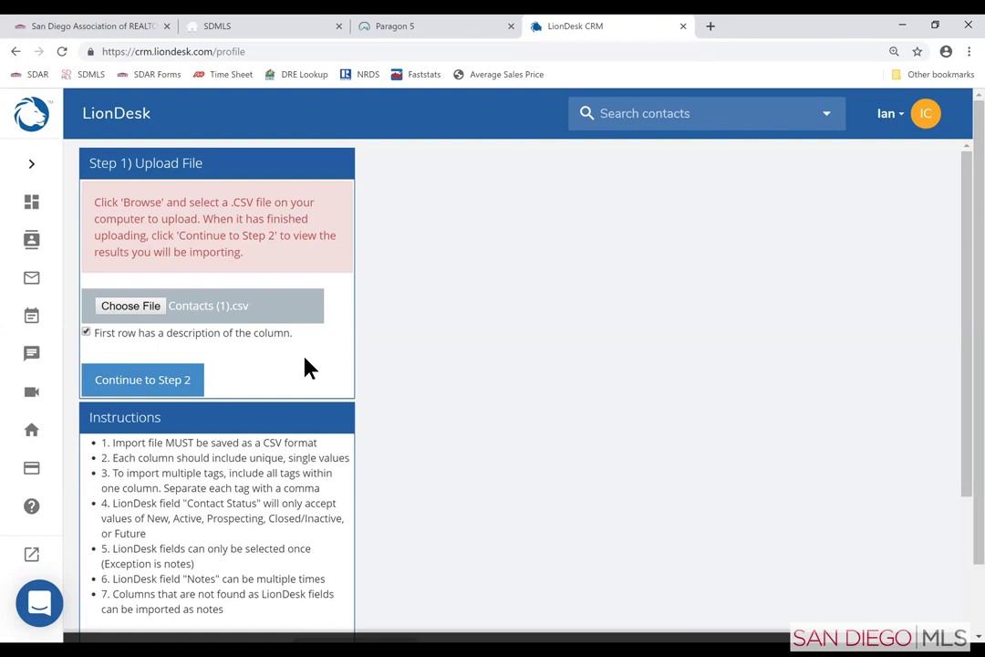
- Continue to Step 2 Contact Import, showing 5 rows found
click(137, 390)
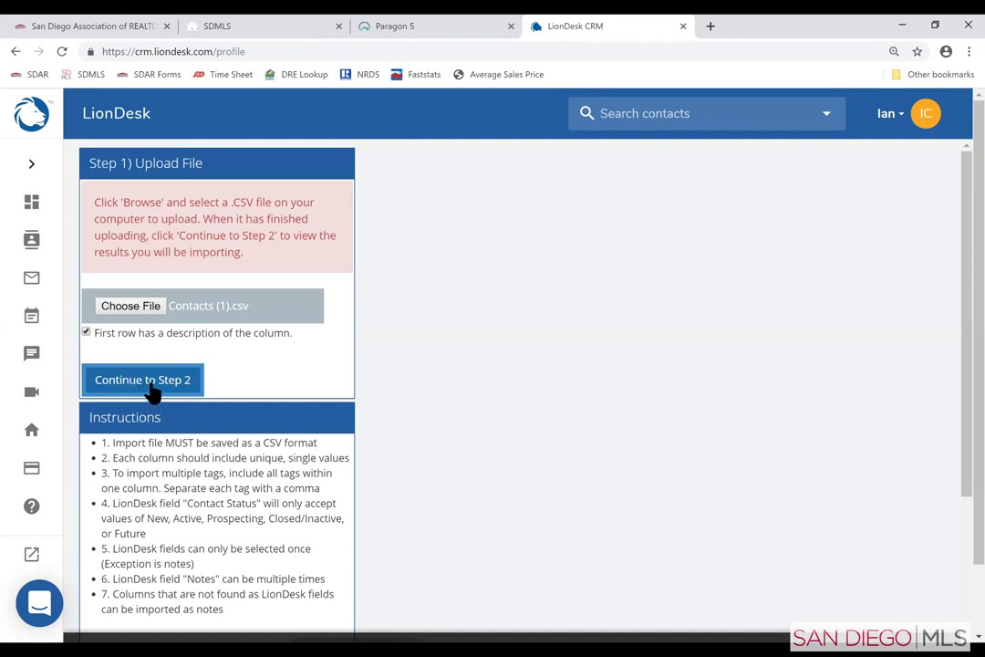
click(152, 389)
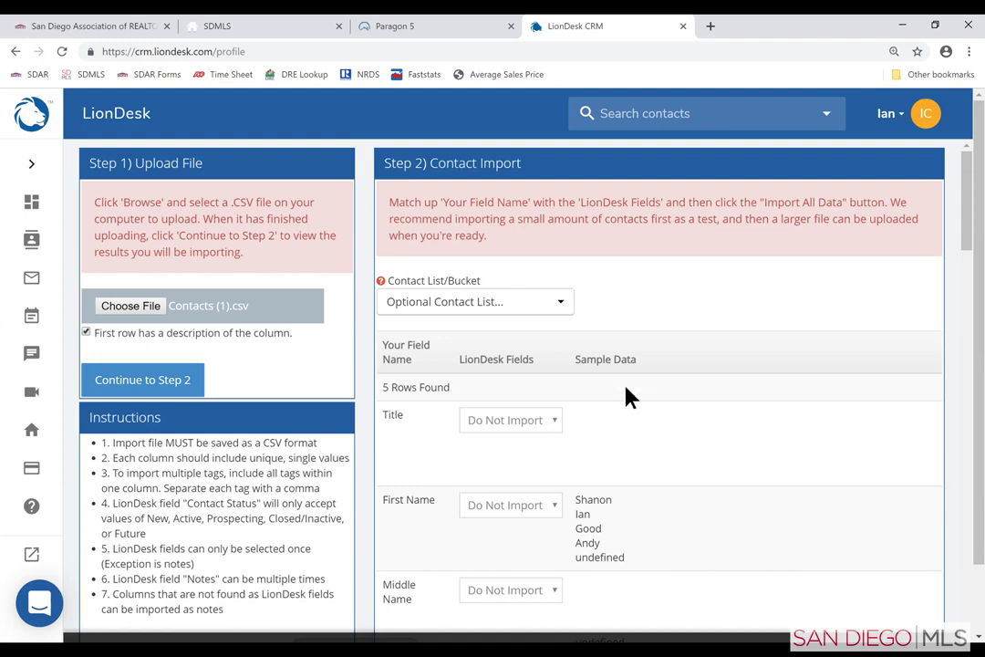
- Map the file's First Name column to LionDesk's First Name field
scroll(616, 399, down, 2)
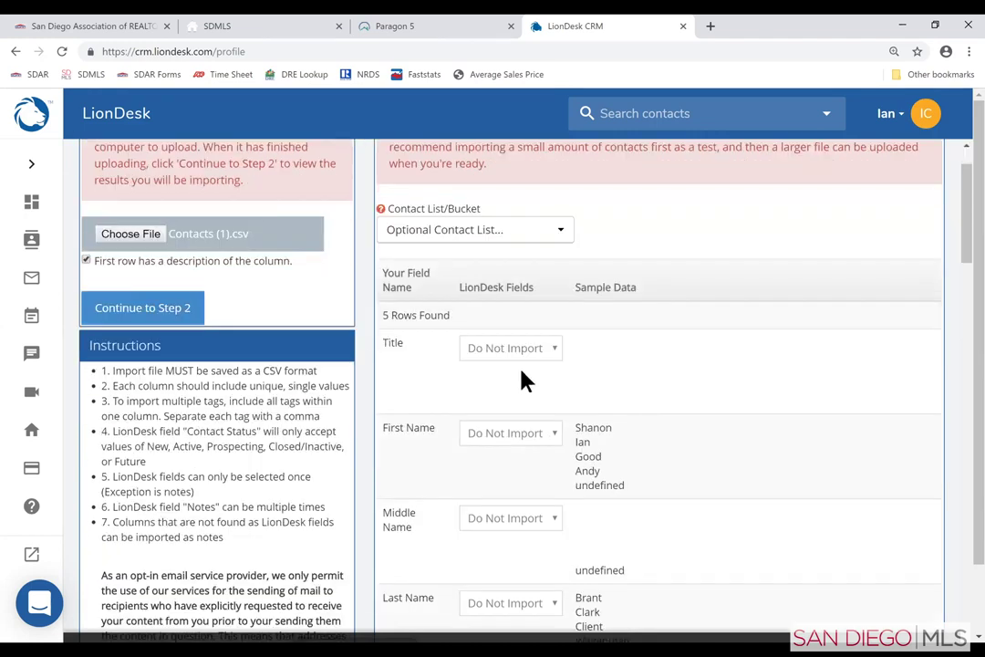
scroll(524, 378, down, 2)
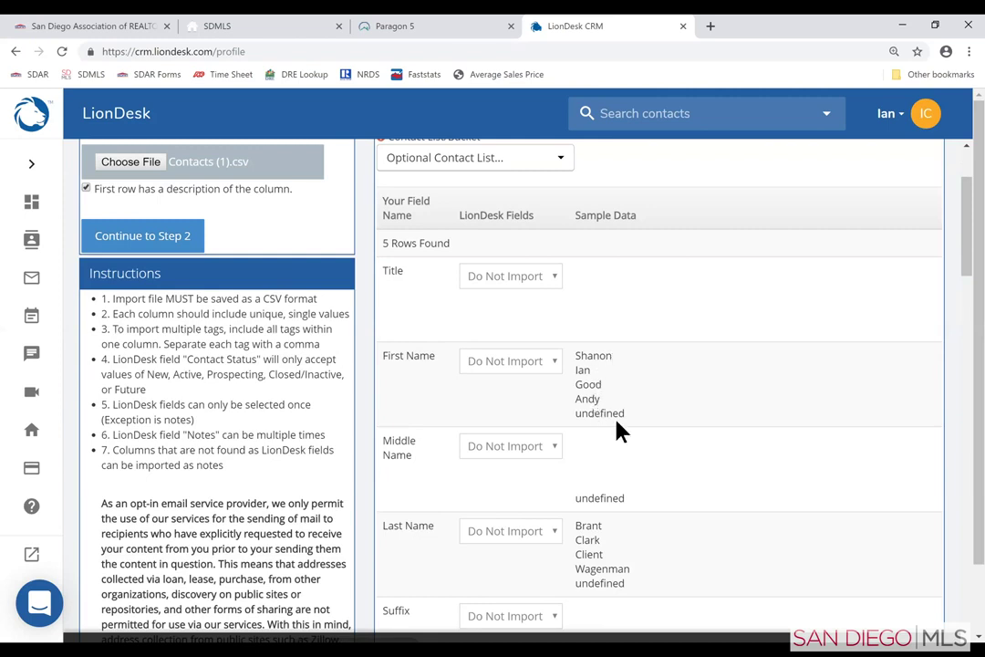
double_click(577, 412)
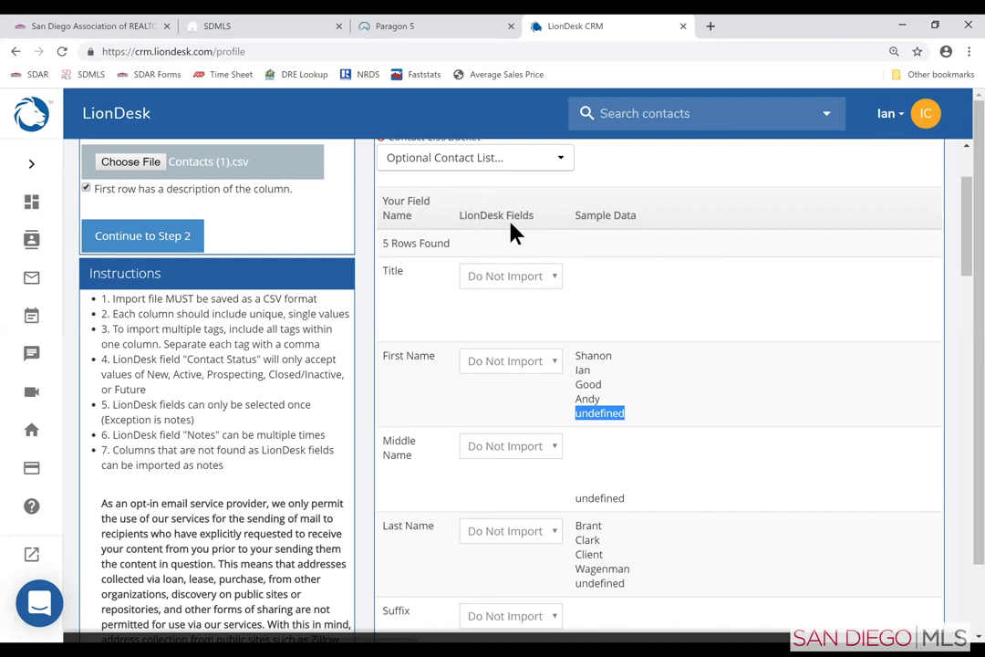
click(552, 362)
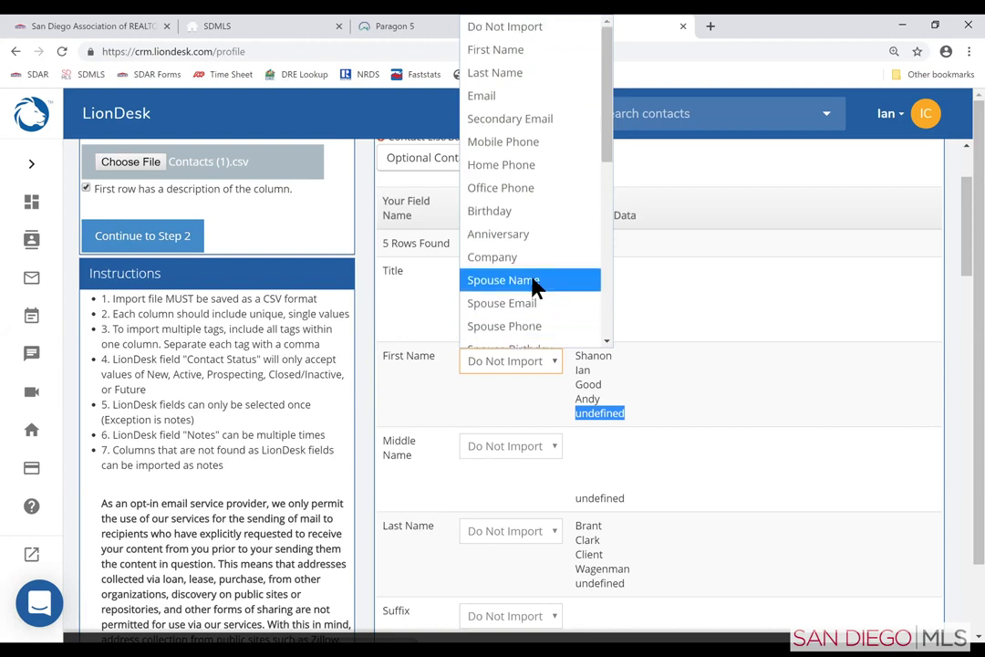
scroll(536, 288, down, 5)
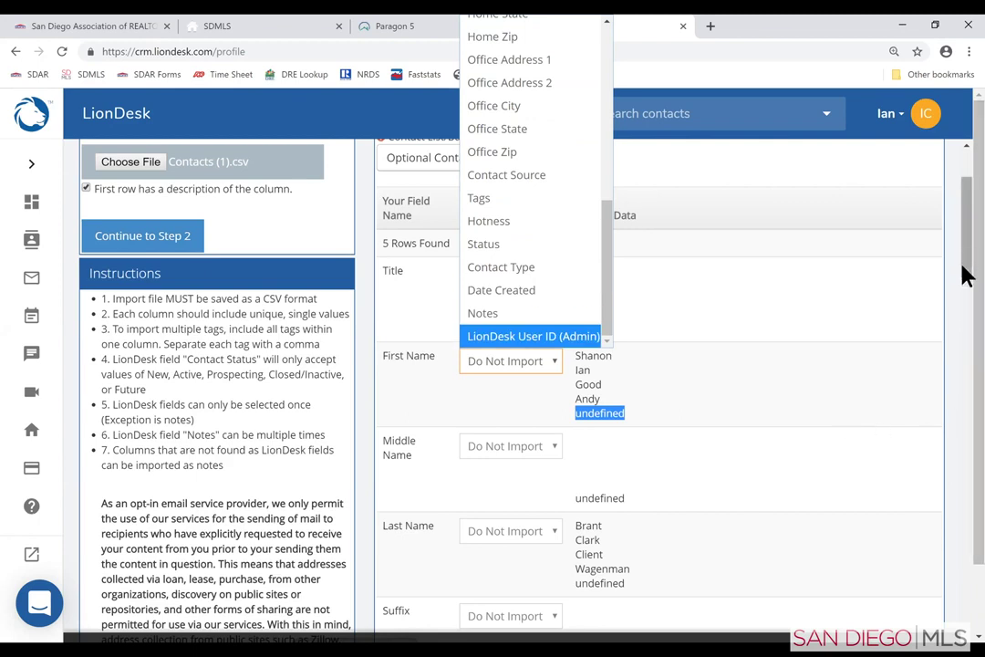
scroll(965, 269, down, 2)
scroll(967, 282, down, 2)
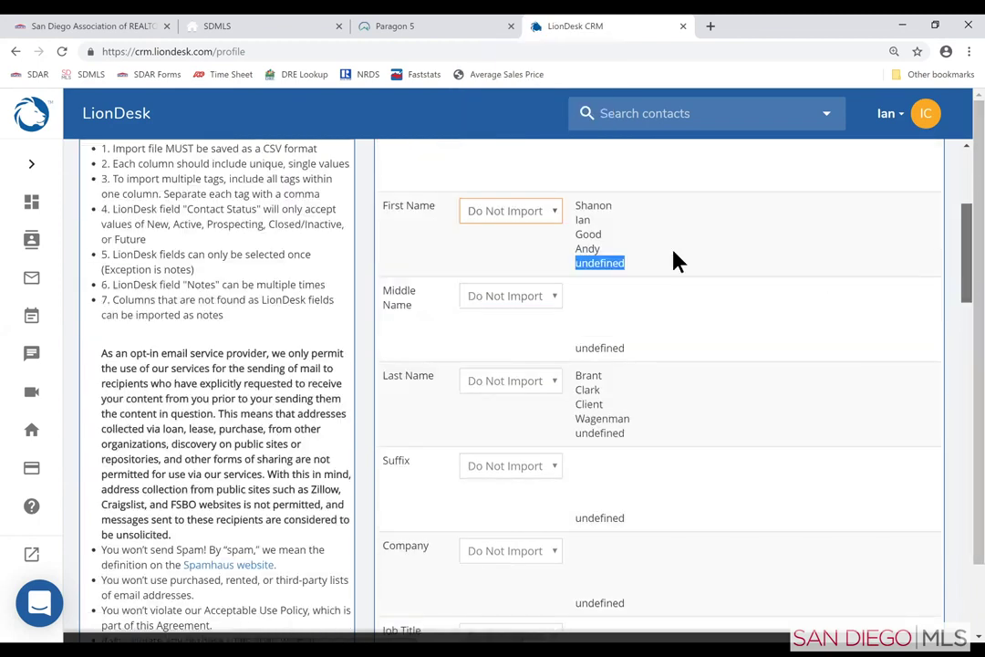
click(553, 215)
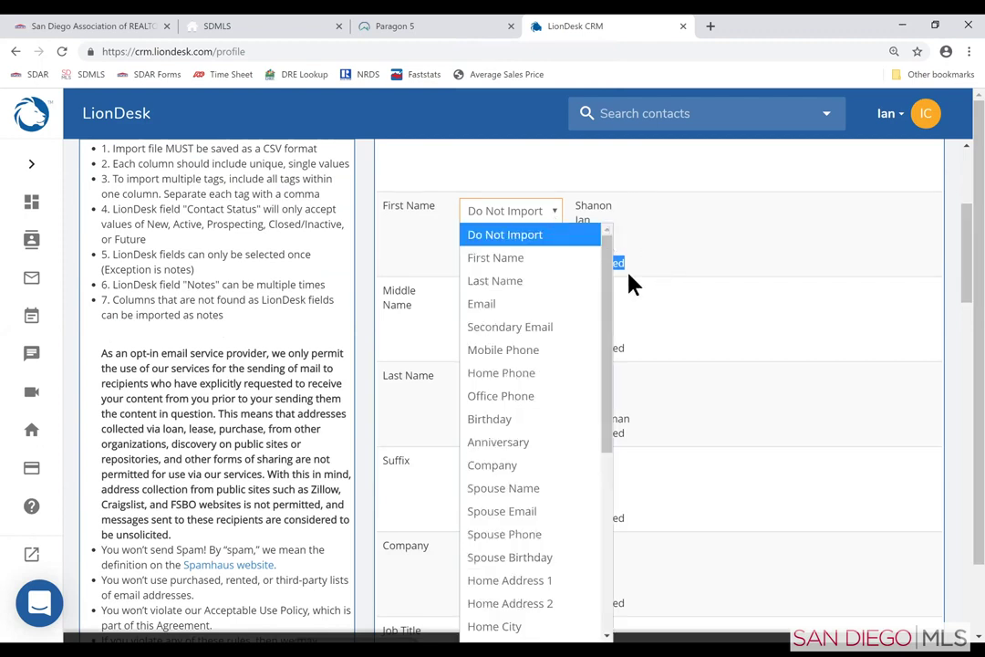
click(487, 260)
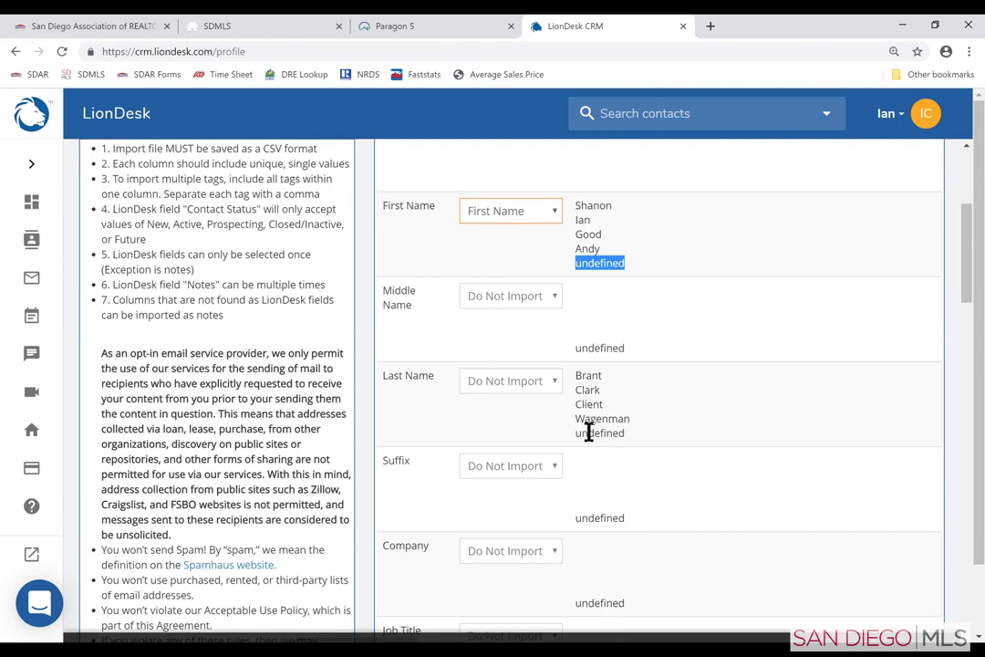
- Map the file's Last Name column to LionDesk's Last Name field
click(535, 383)
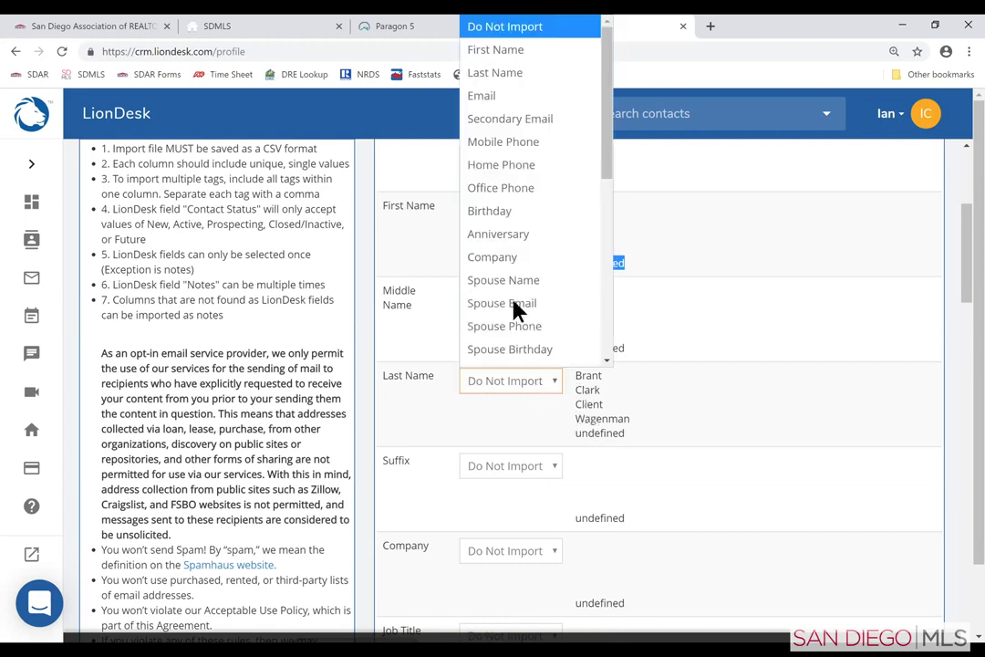
scroll(525, 290, down, 1)
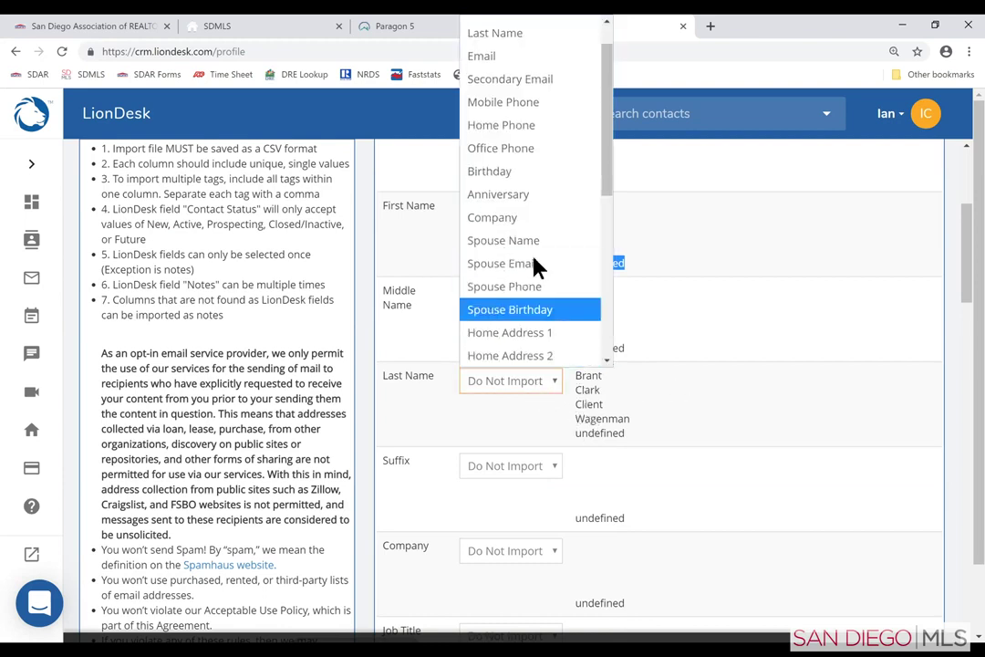
scroll(529, 260, up, 1)
drag(967, 269, 968, 300)
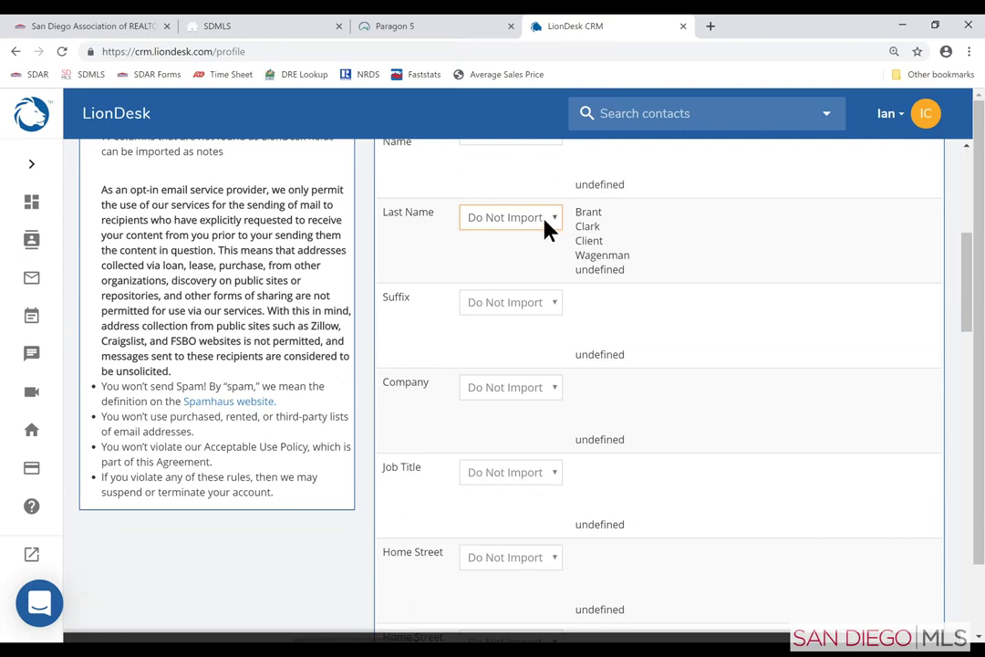
click(548, 226)
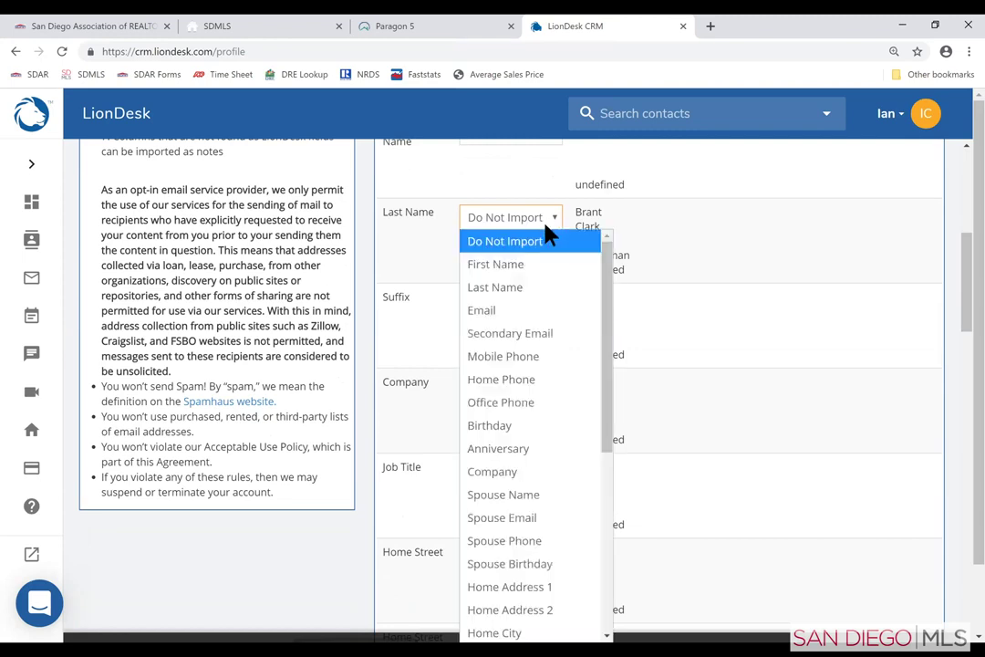
click(561, 278)
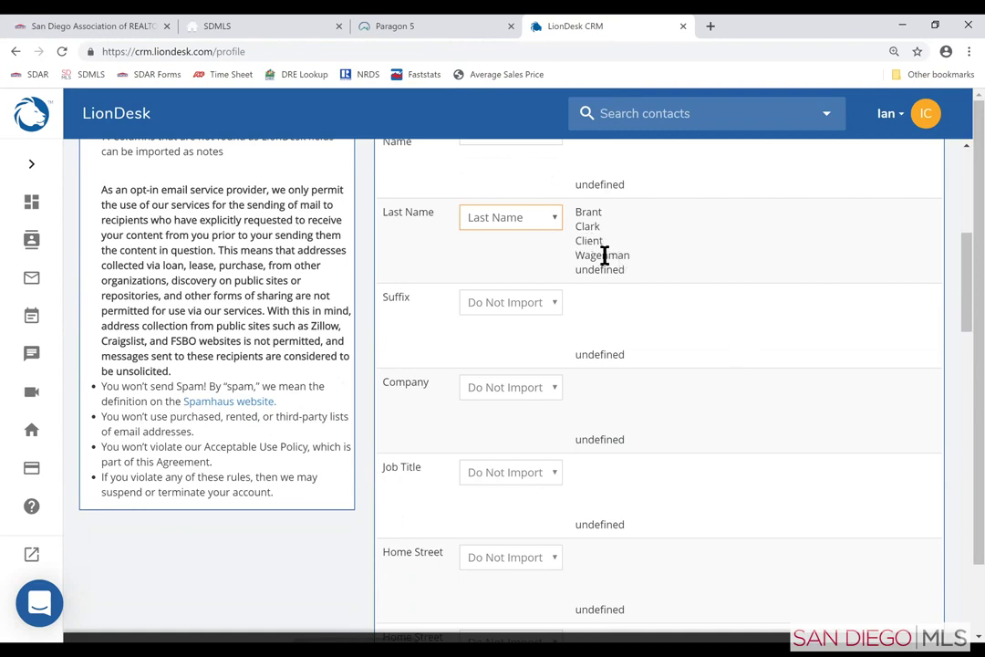
scroll(455, 267, down, 1)
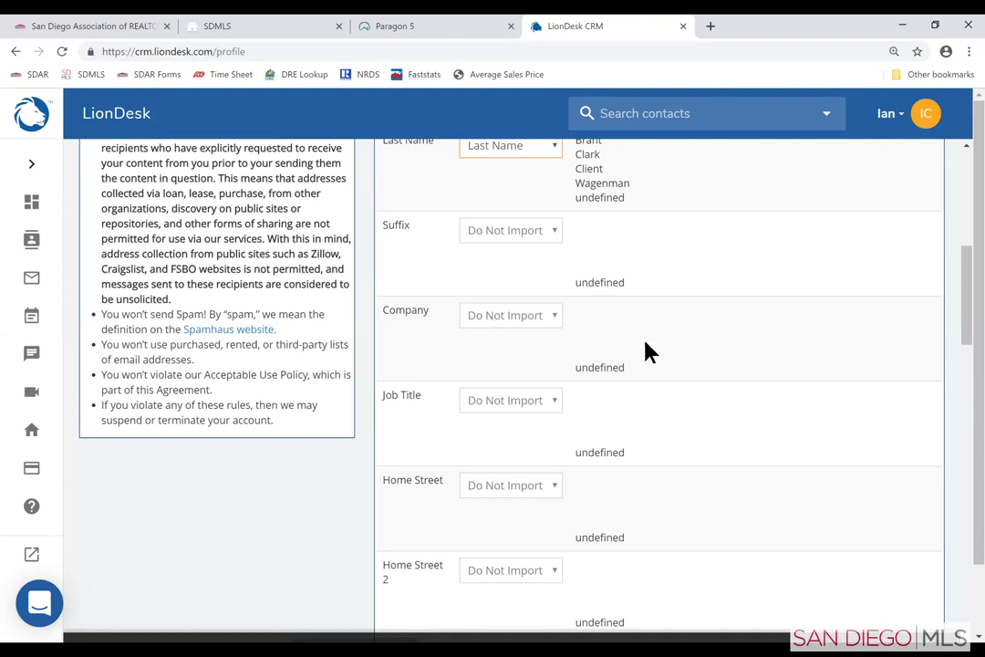
scroll(640, 346, down, 3)
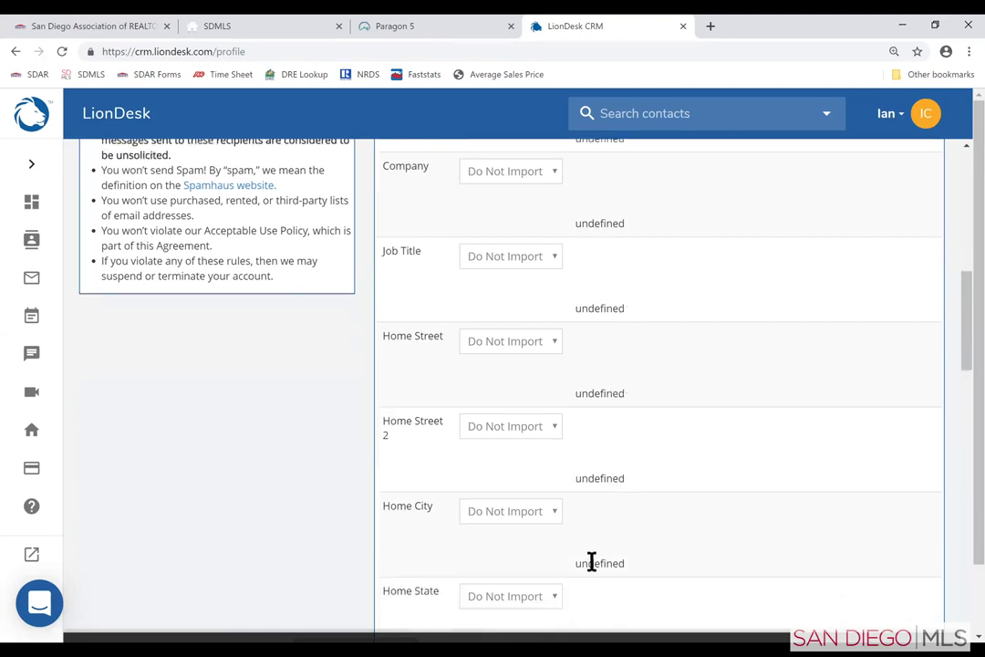
scroll(588, 497, down, 4)
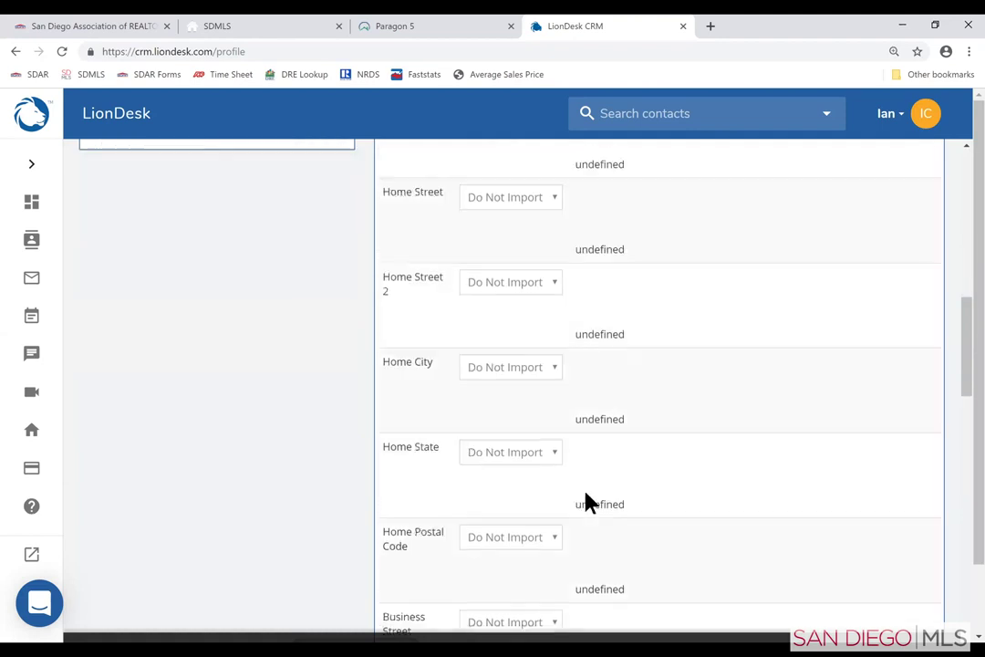
scroll(589, 292, down, 4)
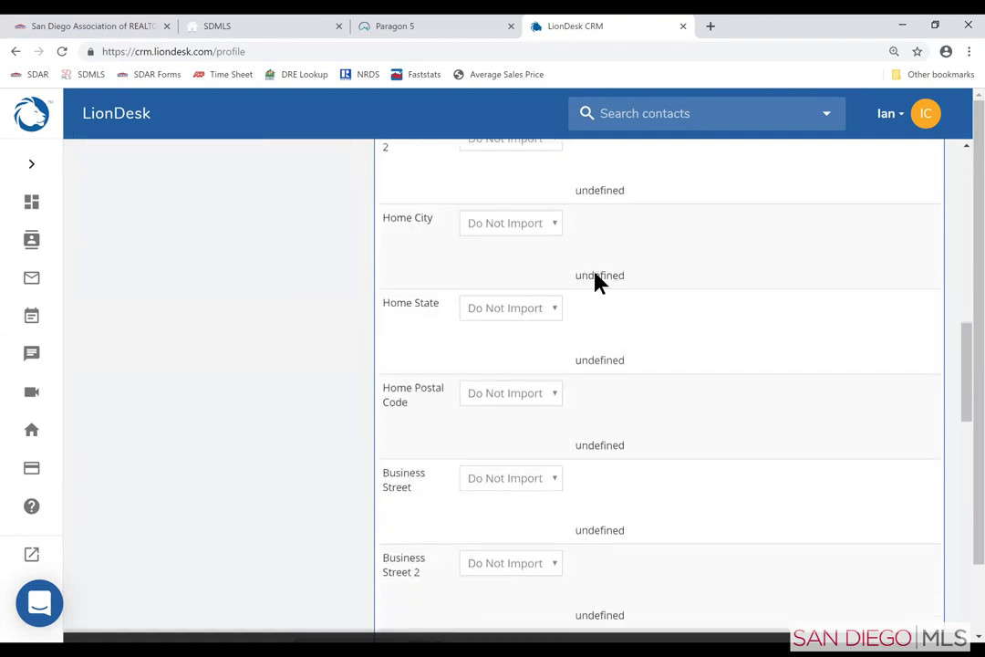
scroll(593, 272, down, 5)
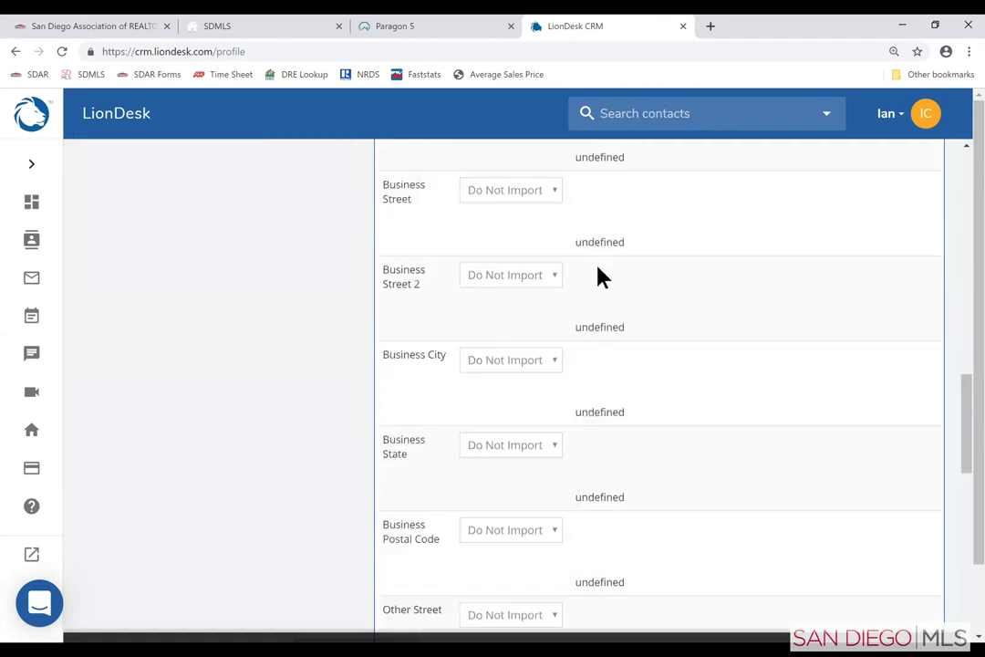
scroll(599, 264, down, 2)
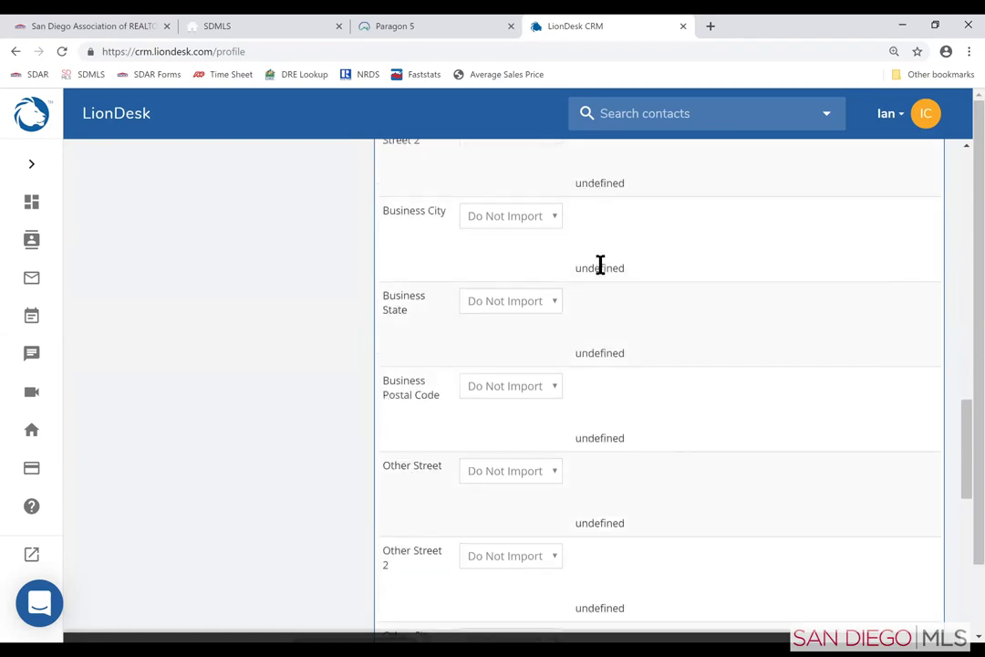
scroll(599, 269, down, 2)
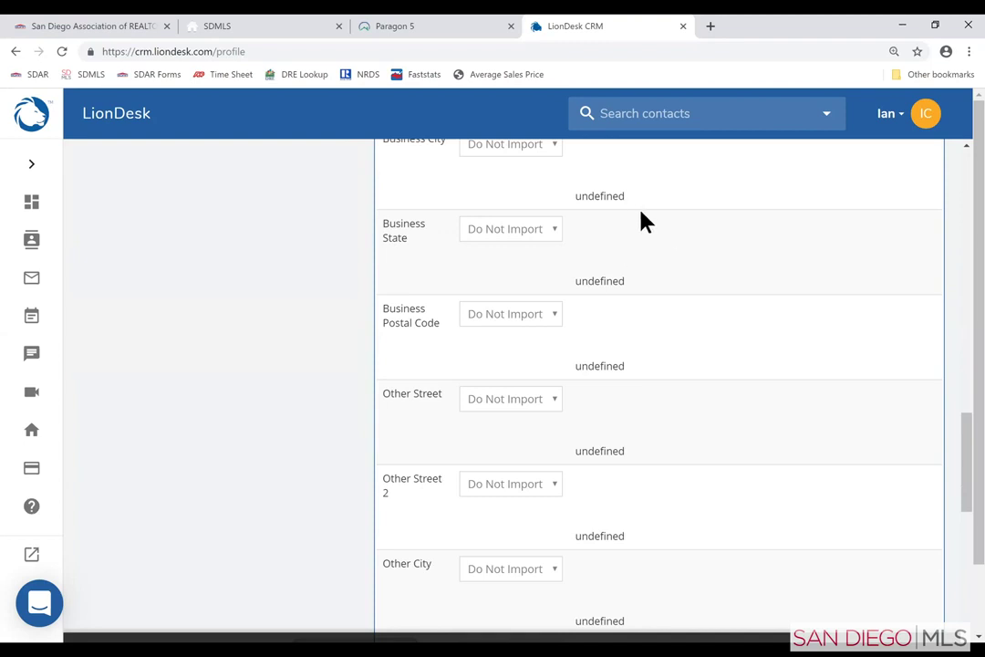
scroll(628, 236, down, 4)
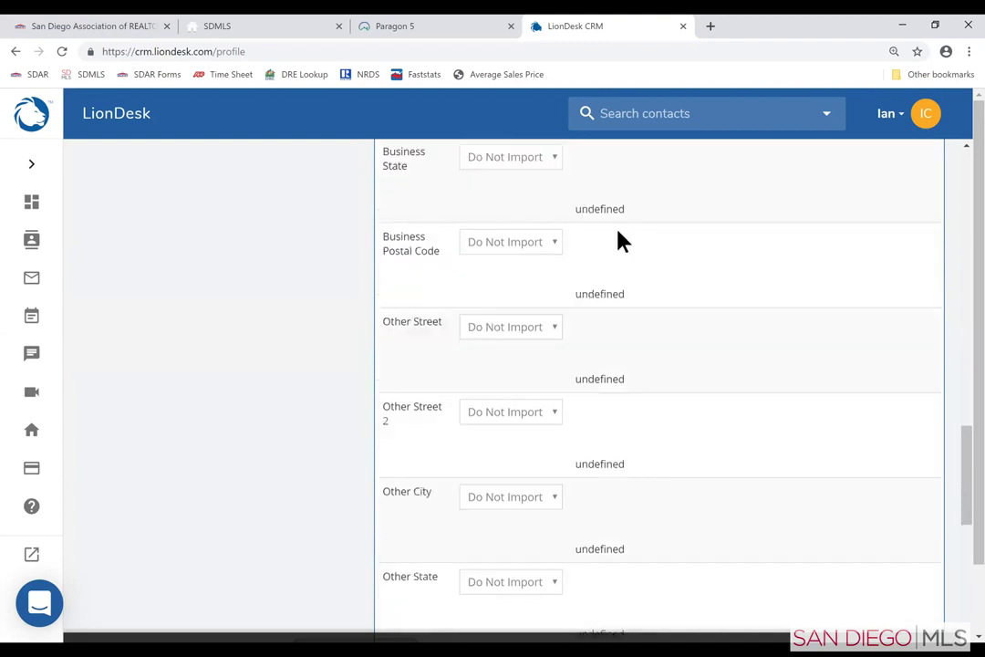
scroll(616, 235, down, 5)
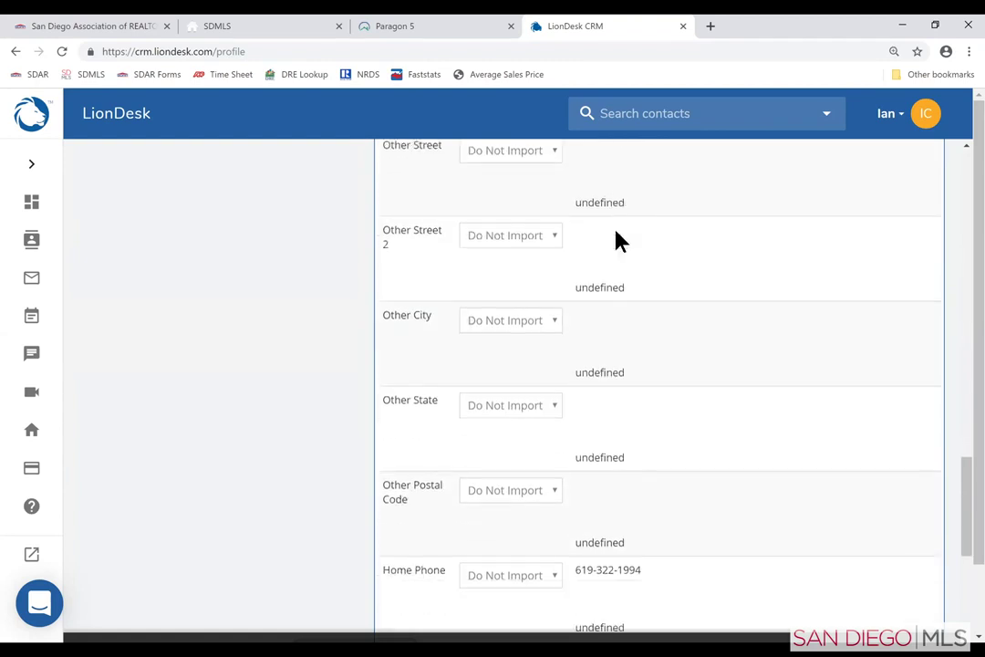
scroll(615, 234, down, 5)
scroll(656, 232, down, 2)
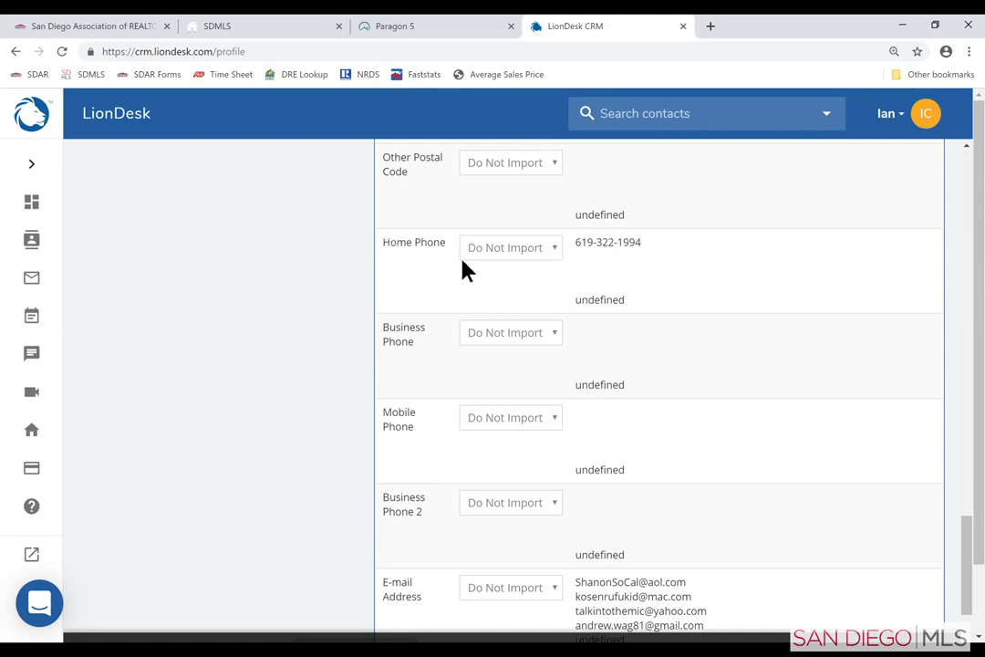
- Map the file's Home Phone column to the LionDesk Home Phone field
click(511, 254)
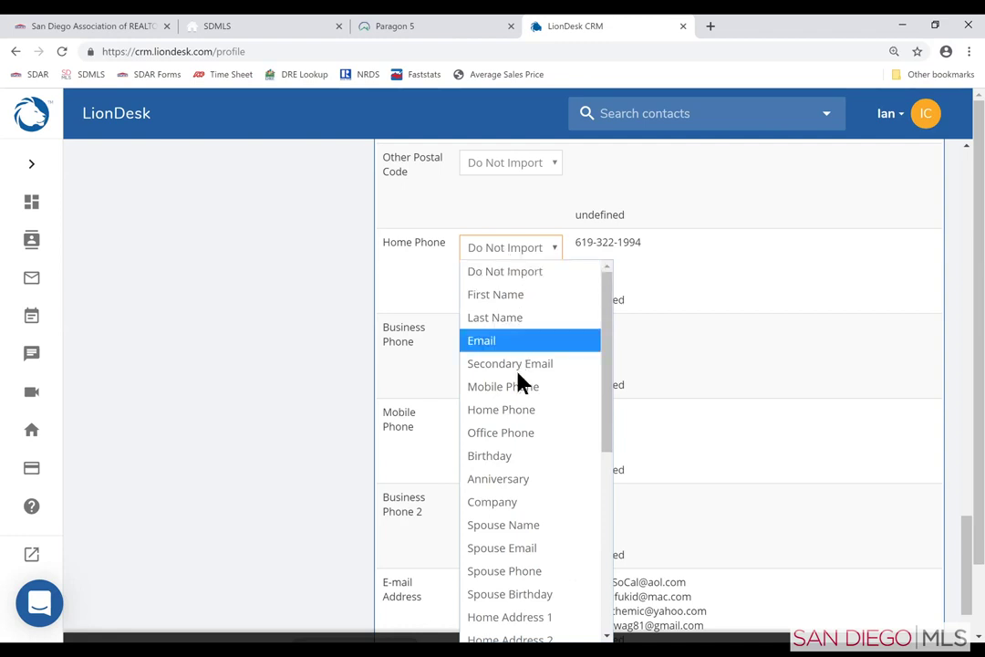
click(519, 409)
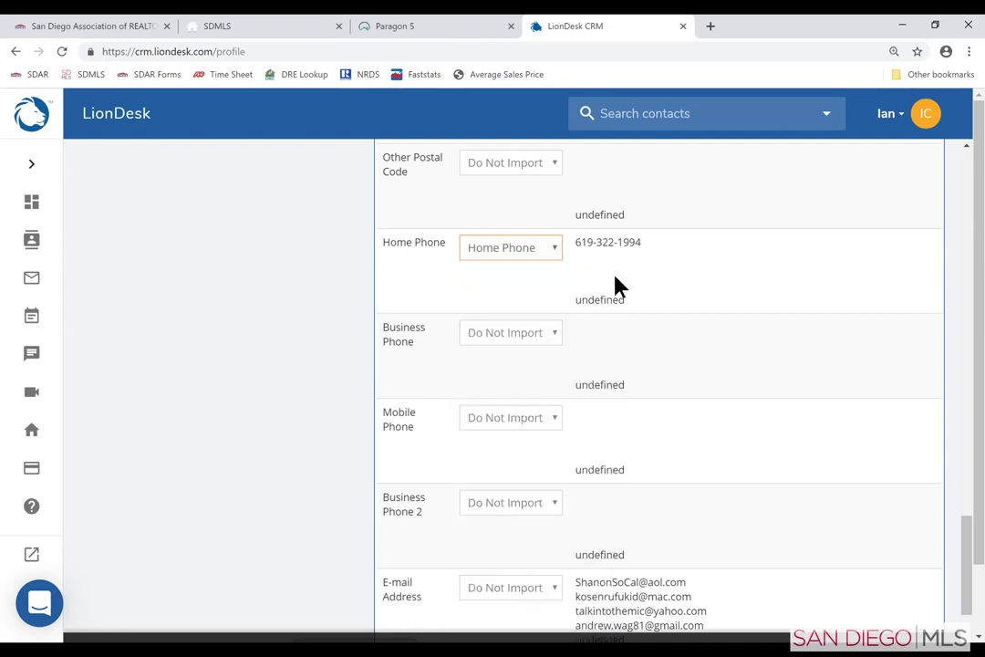
scroll(621, 293, down, 3)
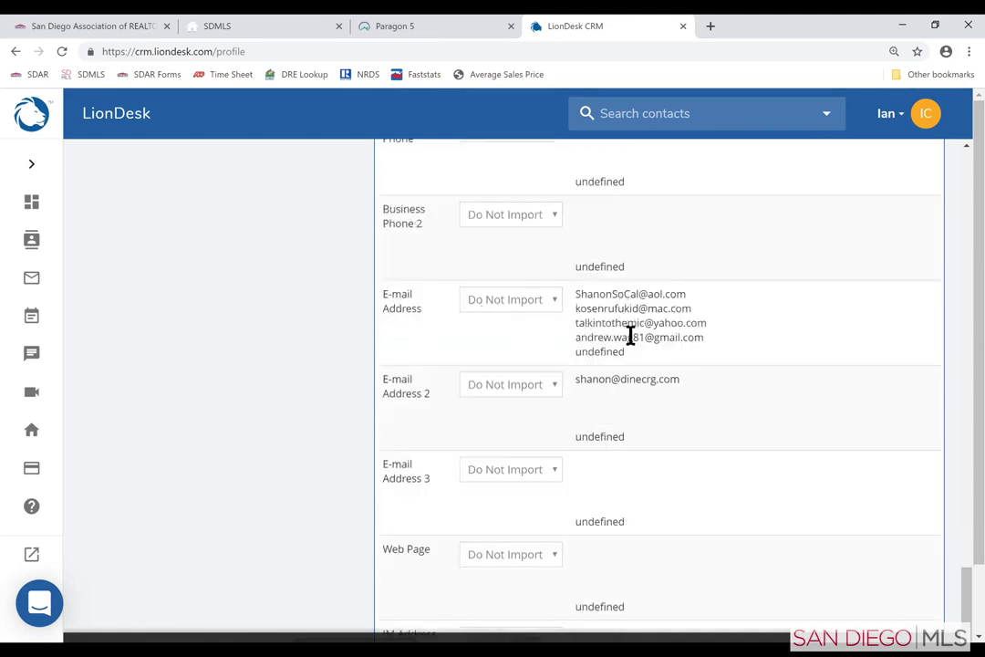
- Map E-mail Address to Email and E-mail Address 2 to Secondary Email
click(520, 301)
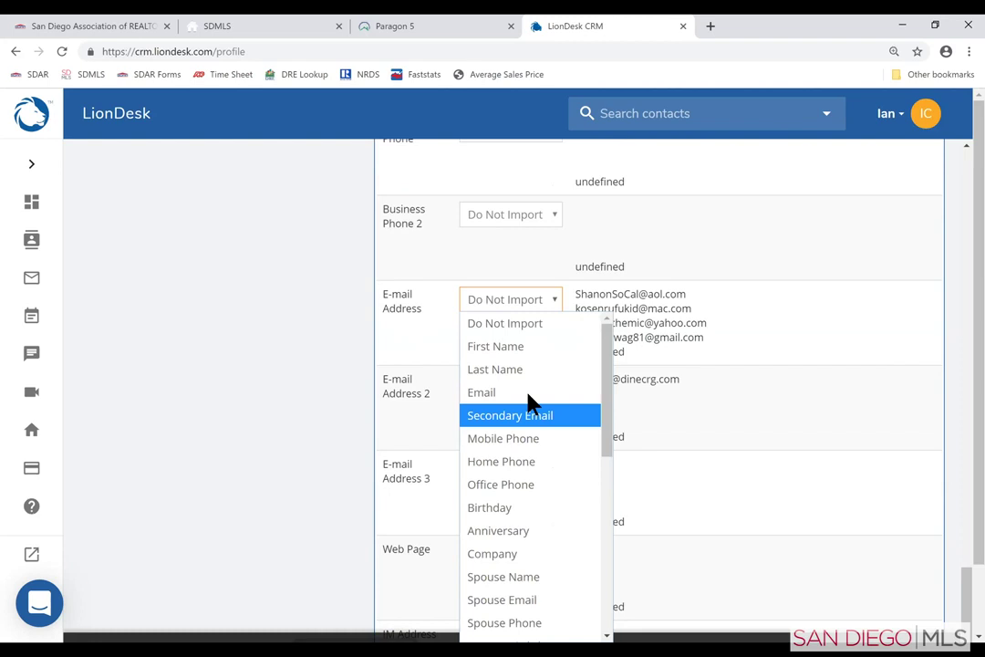
click(528, 394)
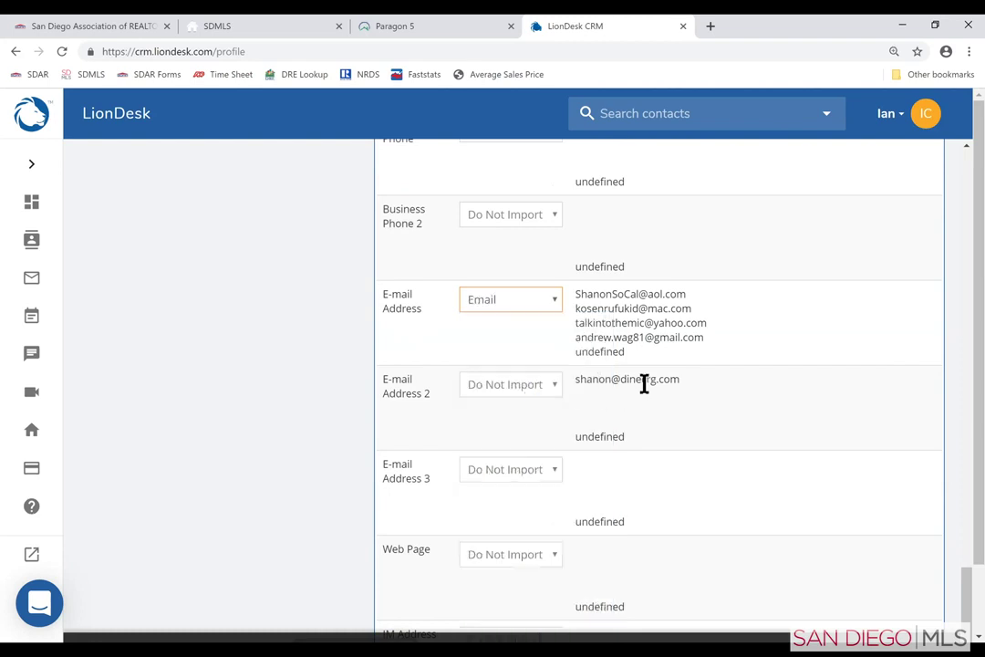
click(505, 387)
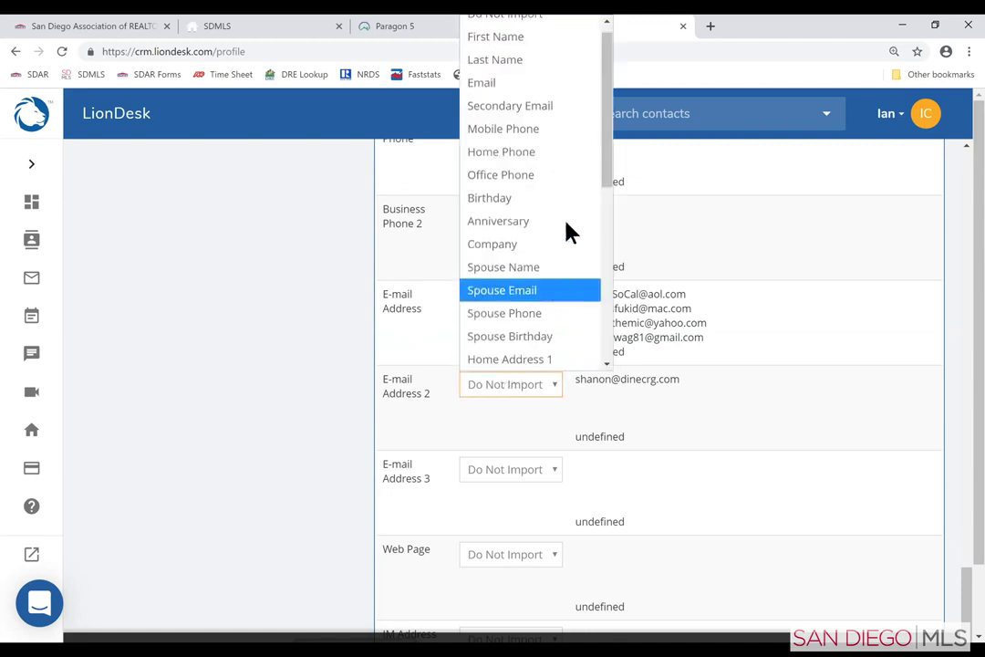
click(497, 107)
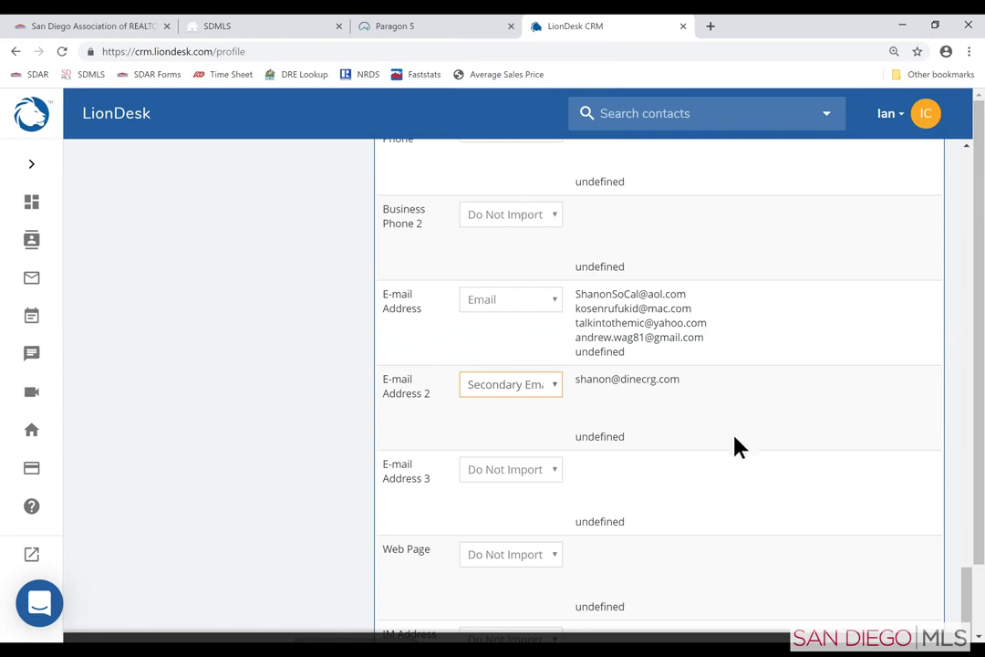
scroll(708, 422, down, 2)
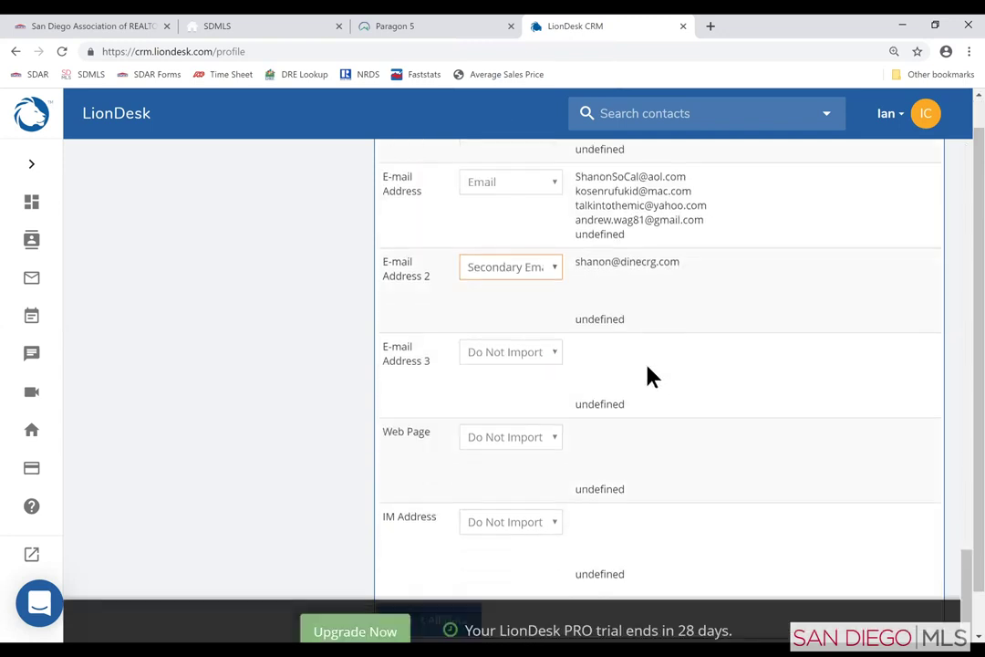
scroll(650, 376, down, 1)
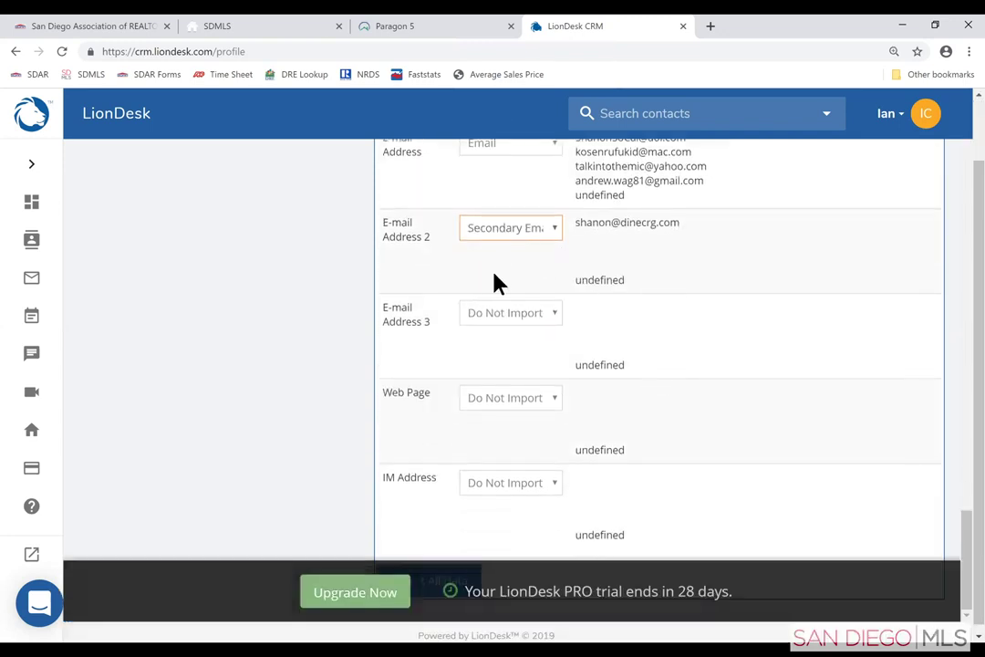
scroll(494, 282, down, 1)
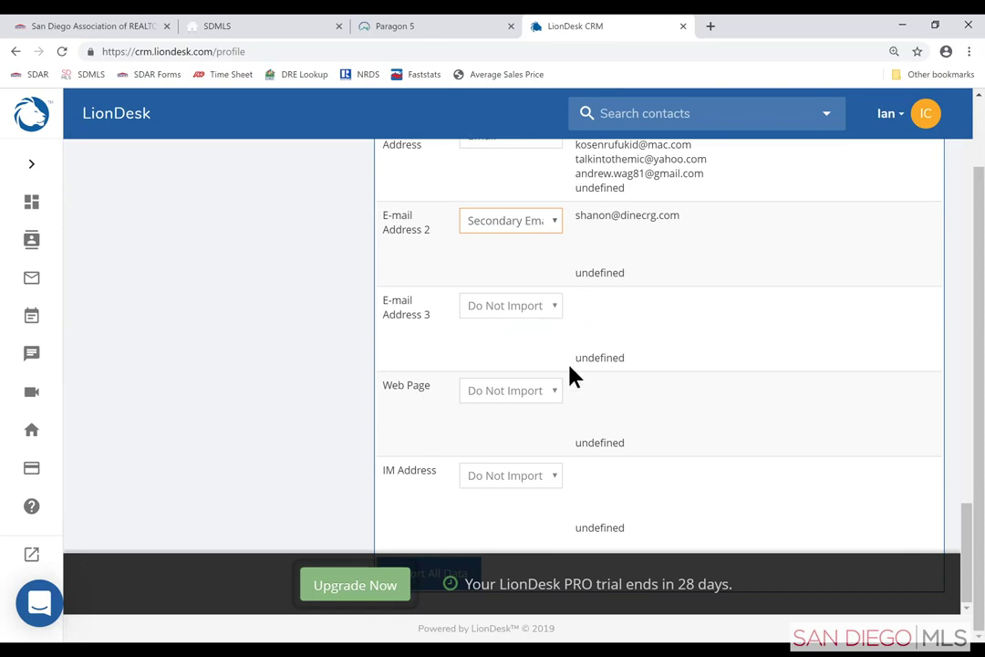
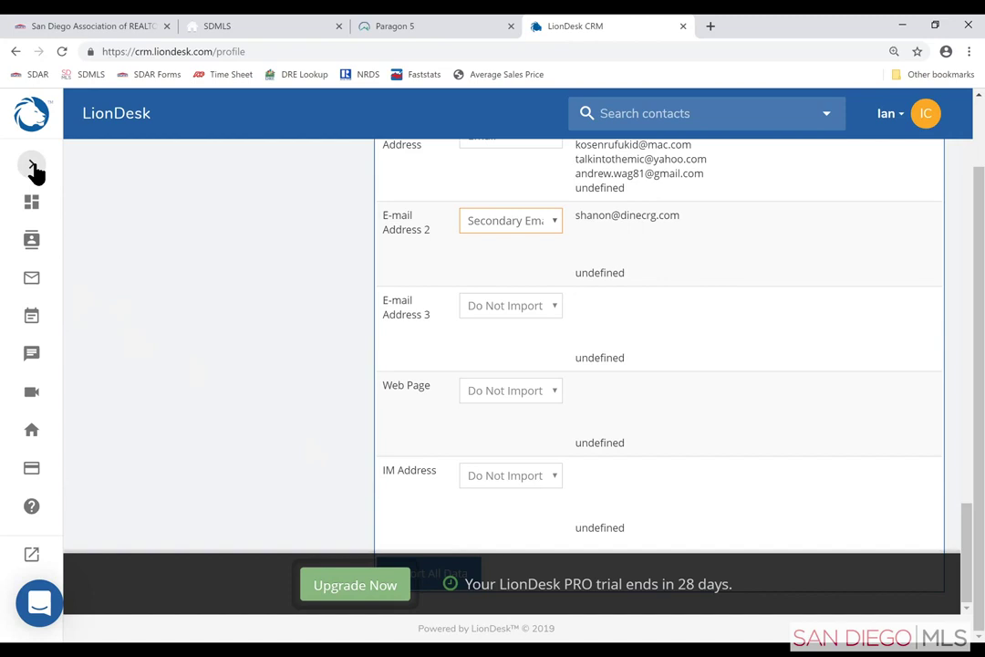
- Expand the sidebar and switch back to the old LionDesk dashboard in a new tab
click(31, 167)
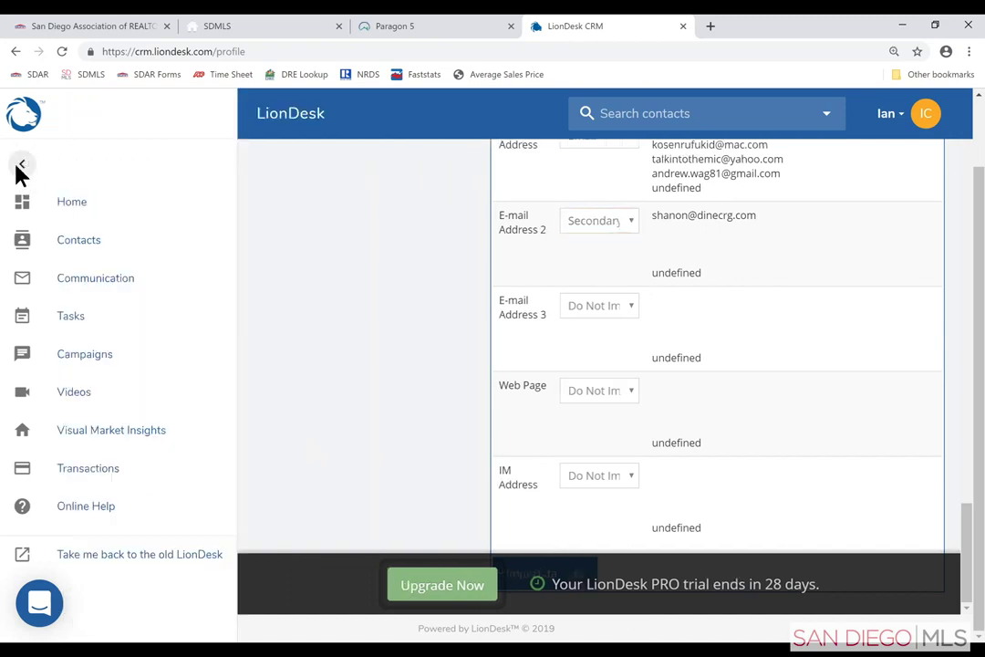
click(90, 557)
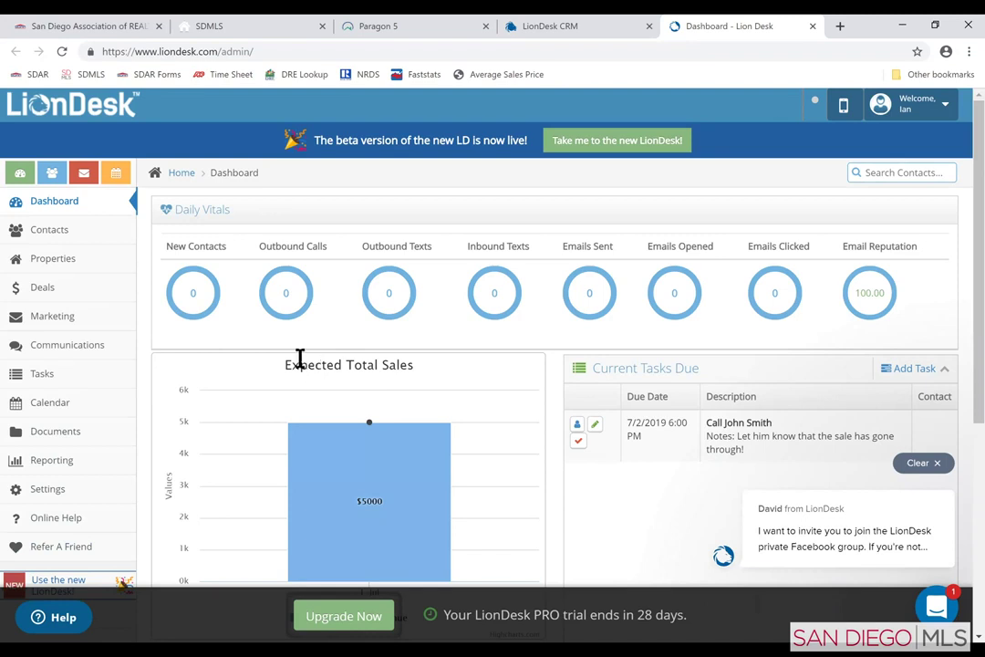
- Open the user profile page and start importing new contacts
click(911, 109)
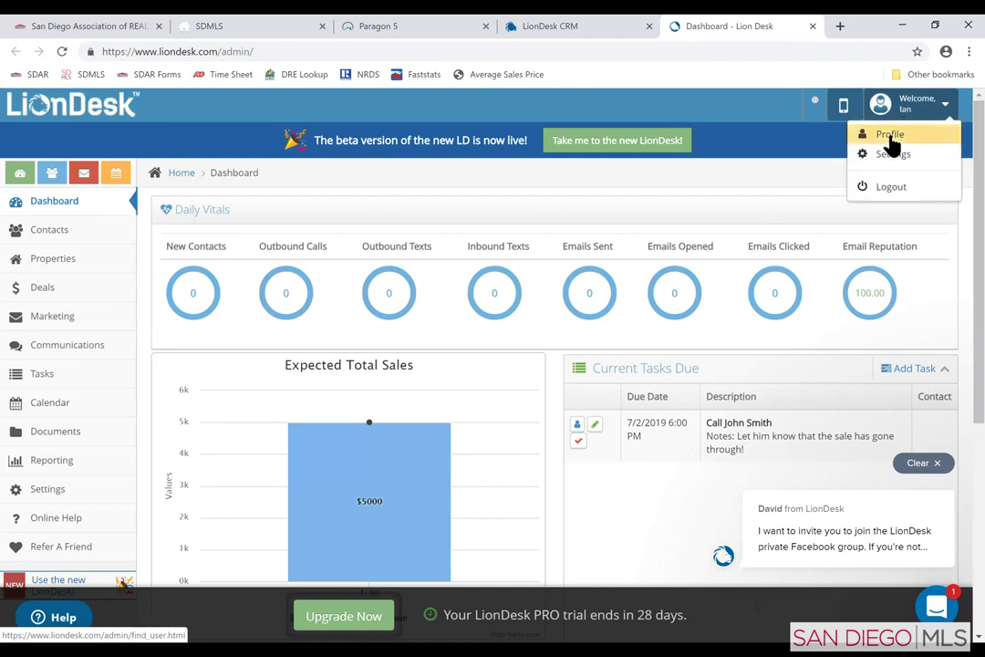
click(890, 141)
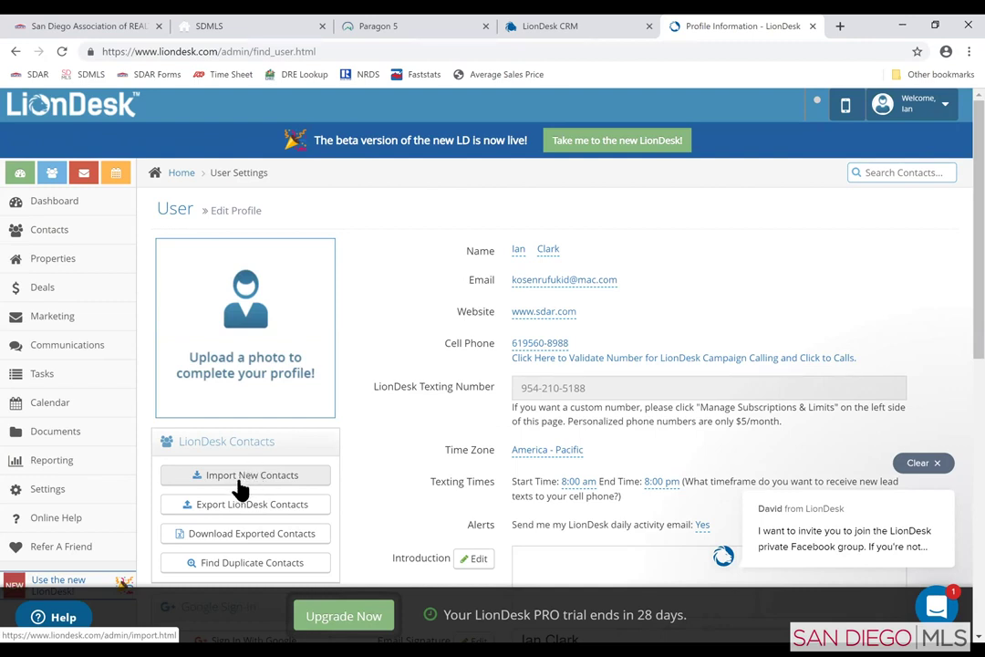
click(241, 484)
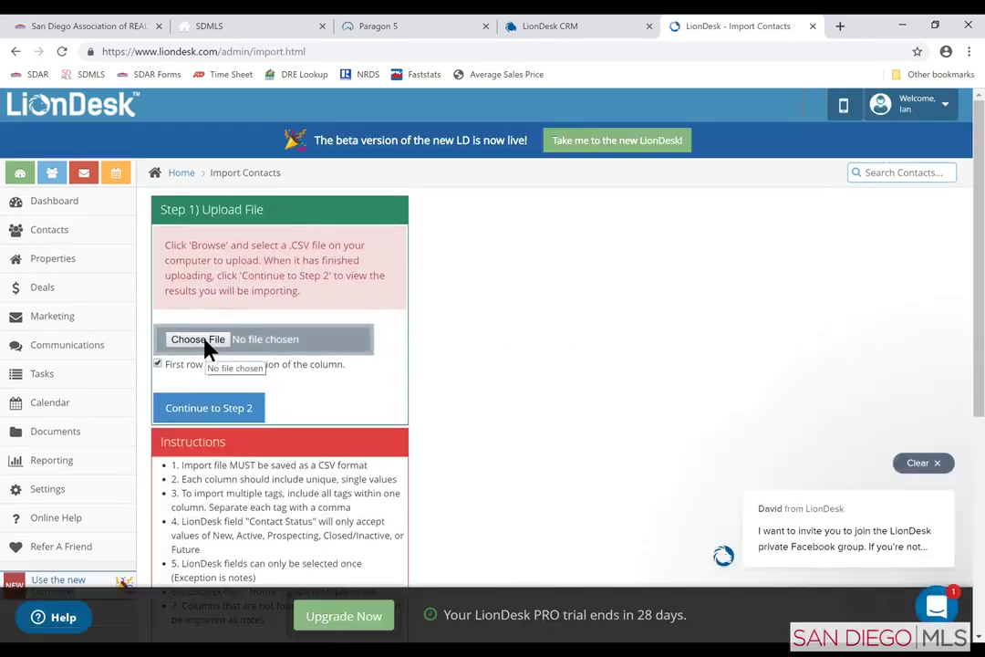
- Upload the file Contacts (1).csv and continue to field mapping
click(333, 333)
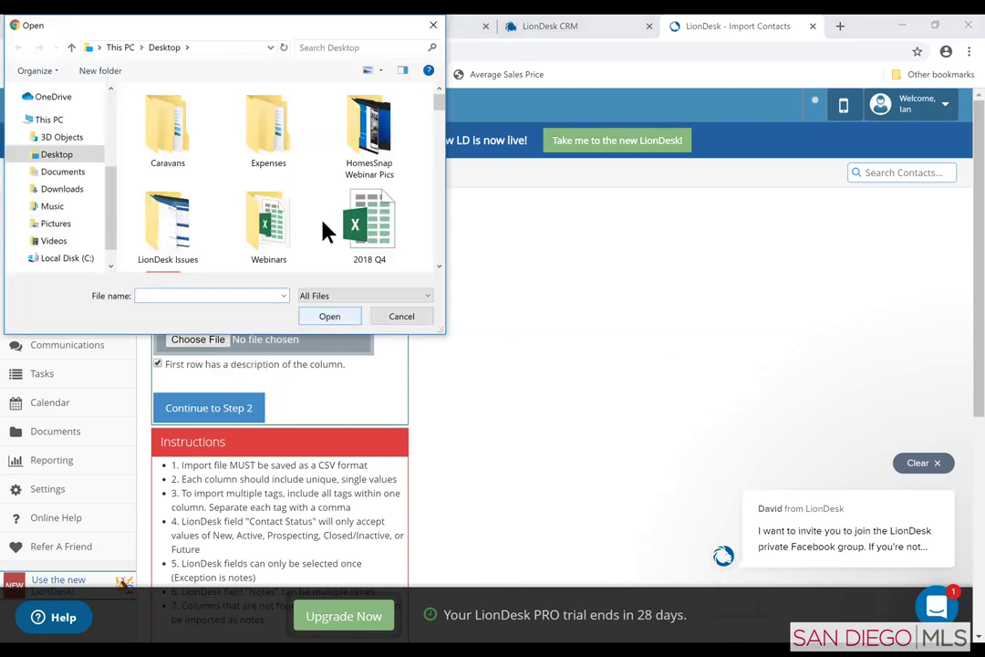
scroll(328, 228, down, 3)
scroll(332, 235, down, 6)
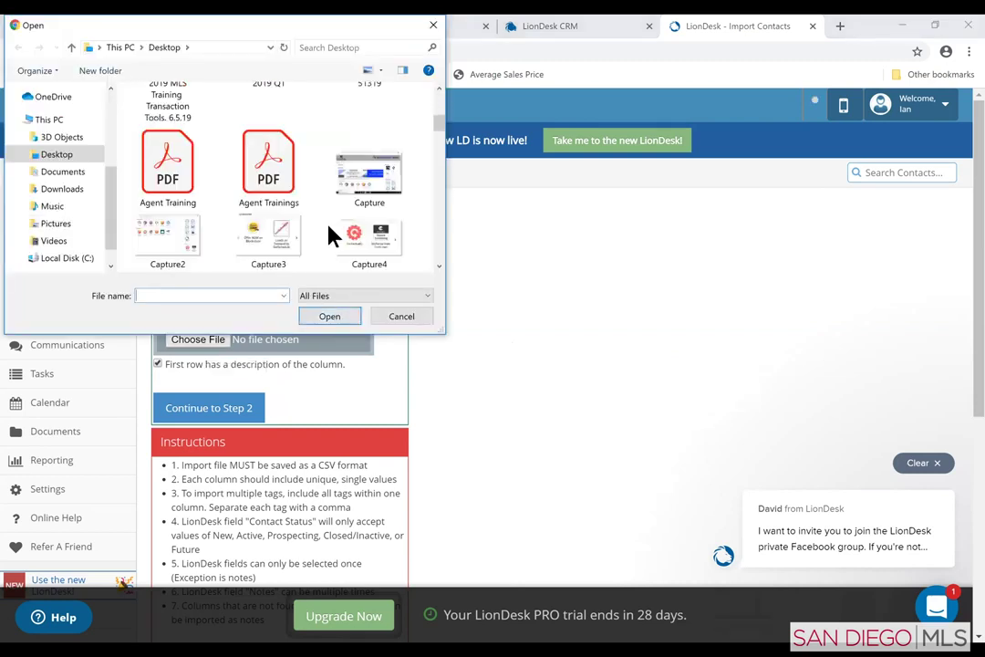
scroll(330, 236, down, 3)
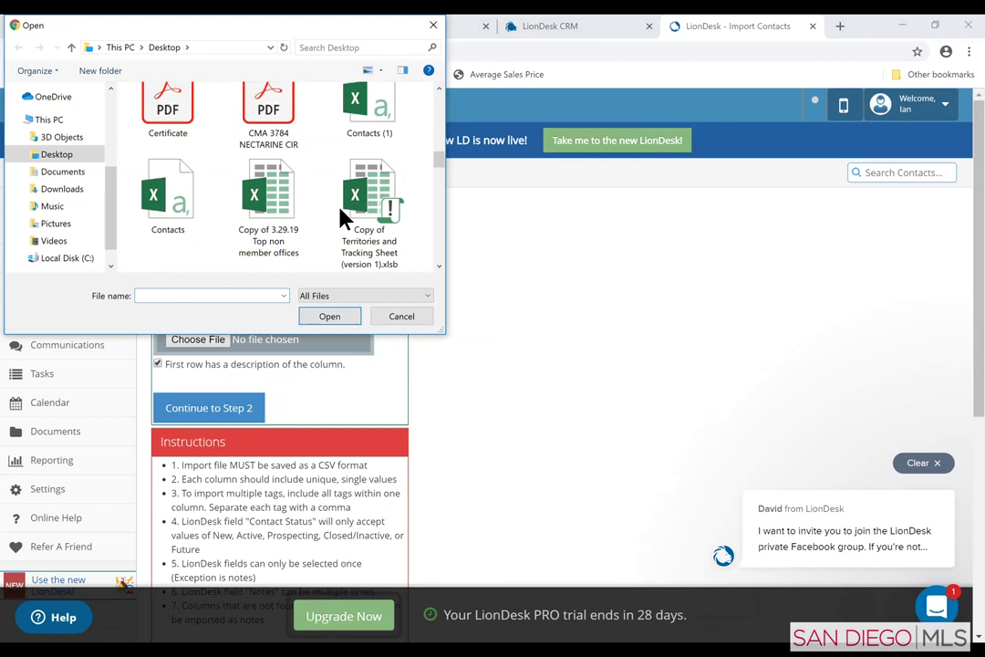
click(379, 158)
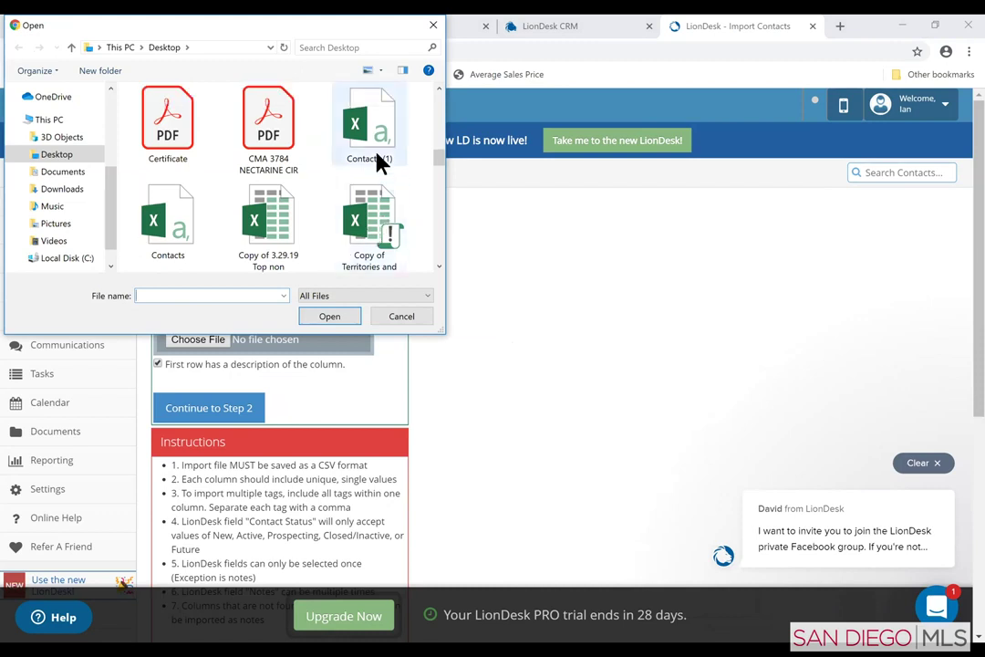
click(334, 319)
click(228, 407)
- Map the First Name and Last Name columns to LionDesk's First Name and Last Name fields
scroll(693, 392, down, 1)
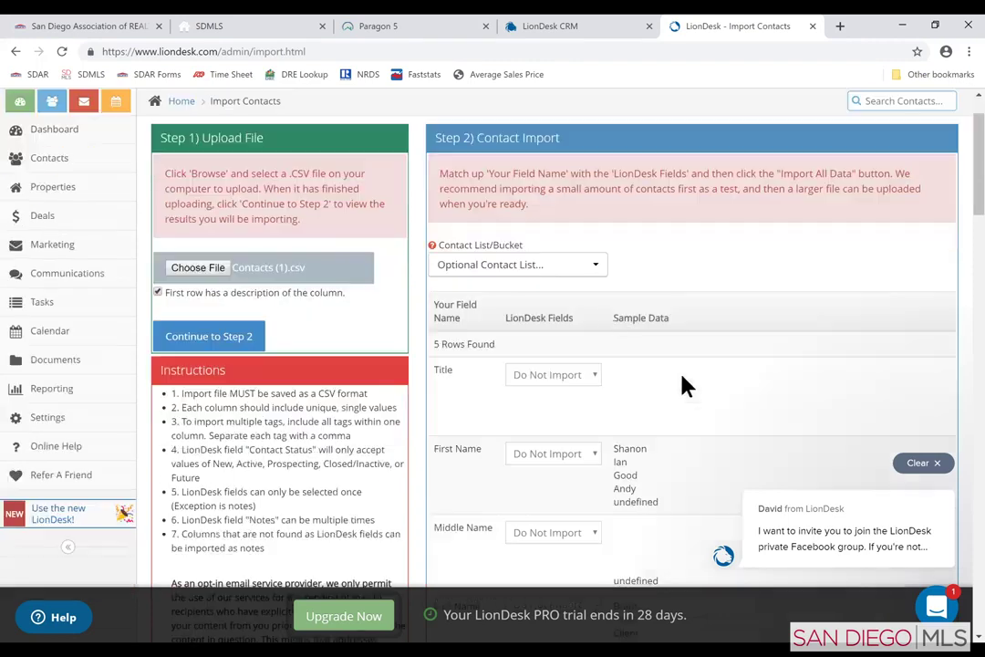
scroll(574, 315, down, 1)
scroll(565, 319, down, 1)
click(552, 309)
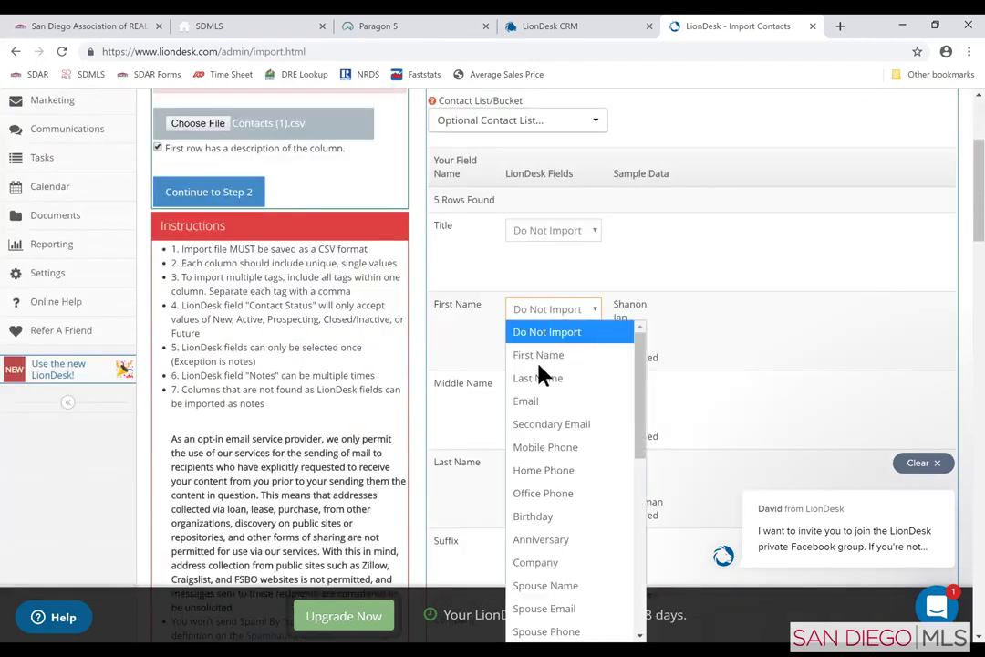
click(538, 355)
scroll(684, 342, down, 1)
scroll(583, 270, down, 4)
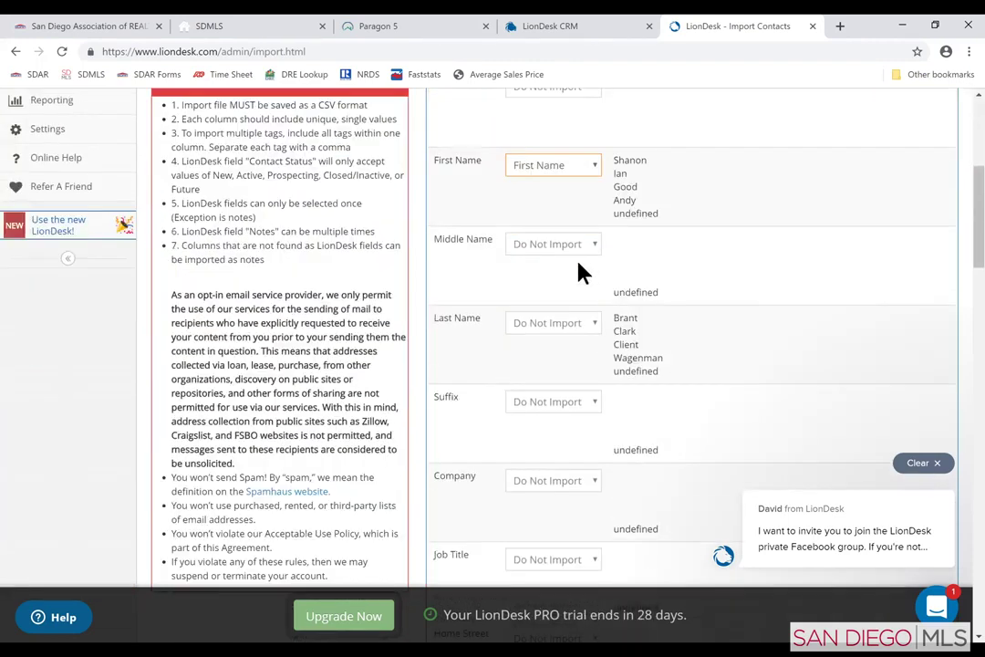
click(584, 256)
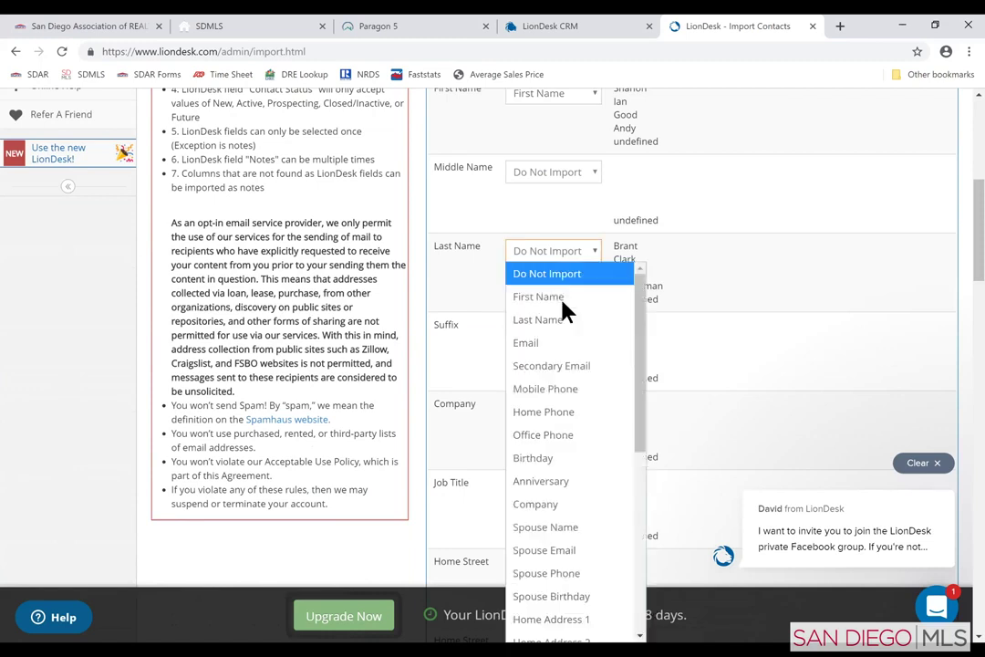
click(622, 314)
- Map the Home Phone column to the Home Phone field
scroll(624, 315, down, 6)
scroll(620, 319, down, 6)
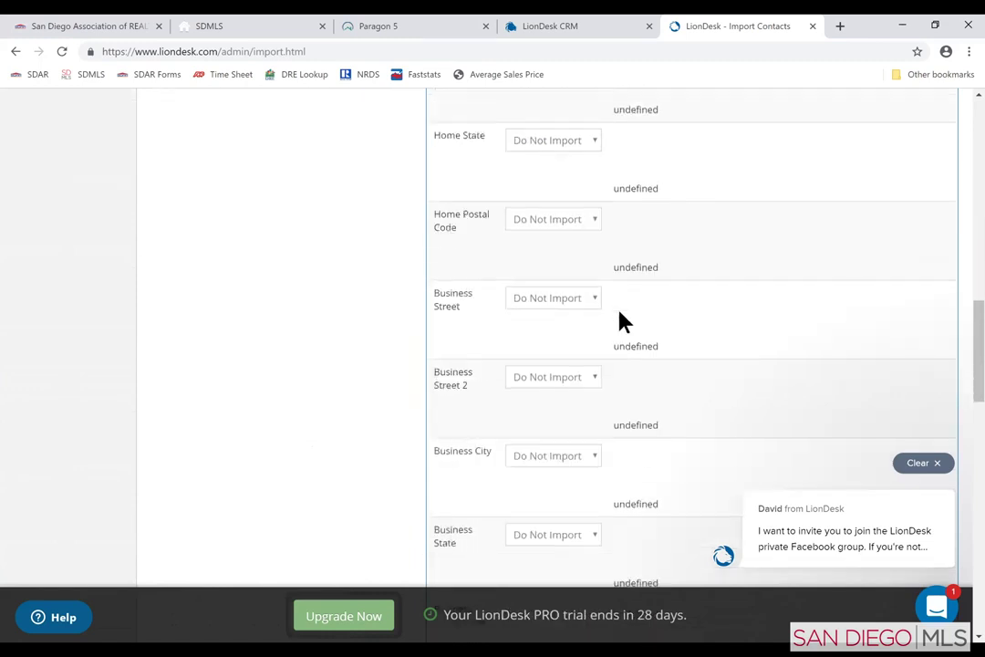
scroll(617, 319, down, 3)
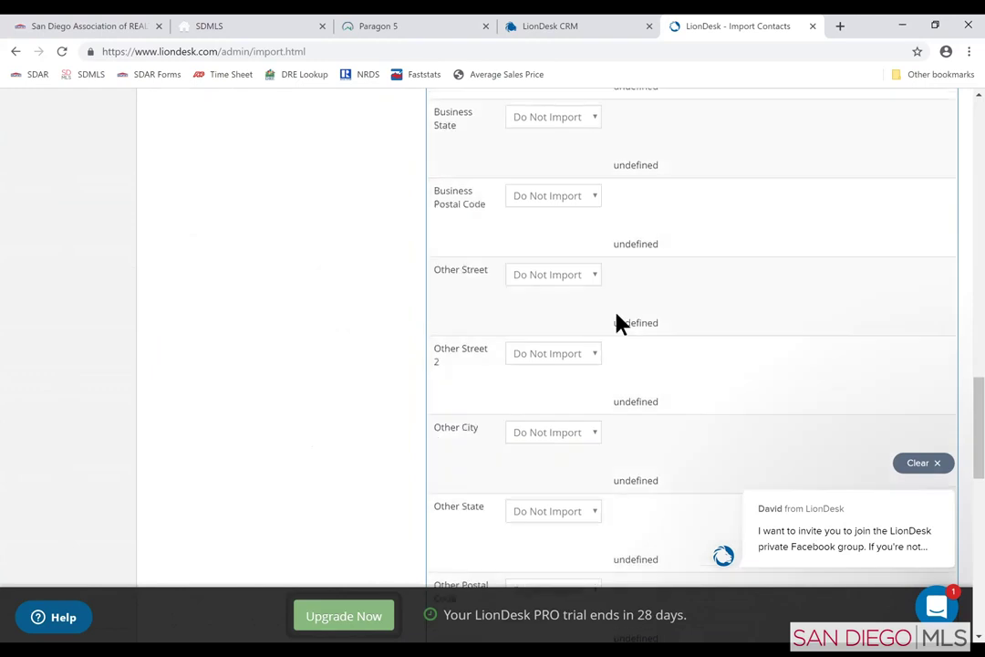
scroll(602, 358, down, 2)
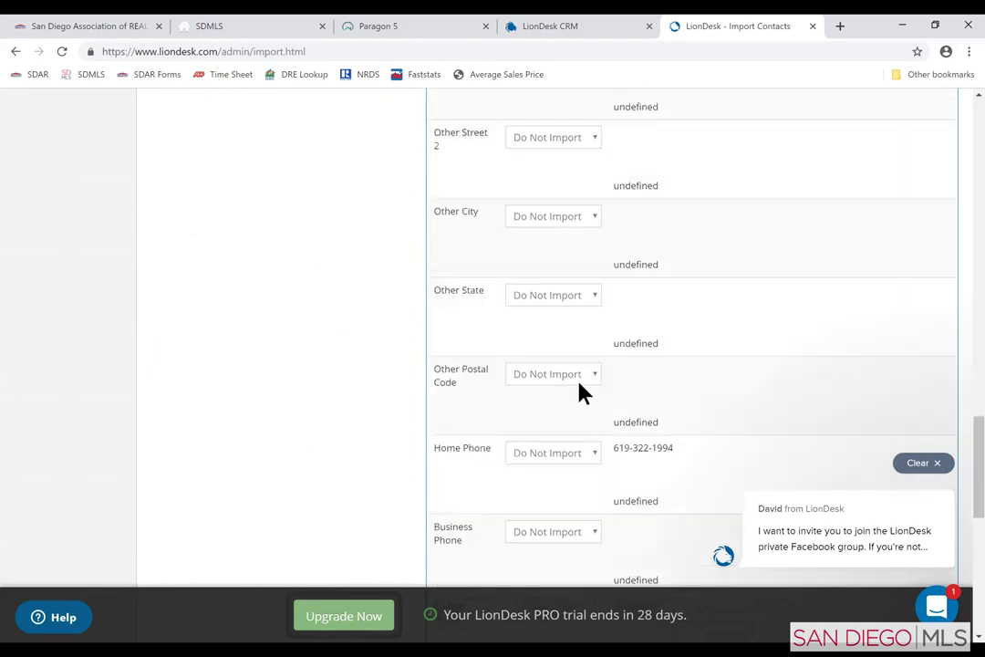
click(573, 387)
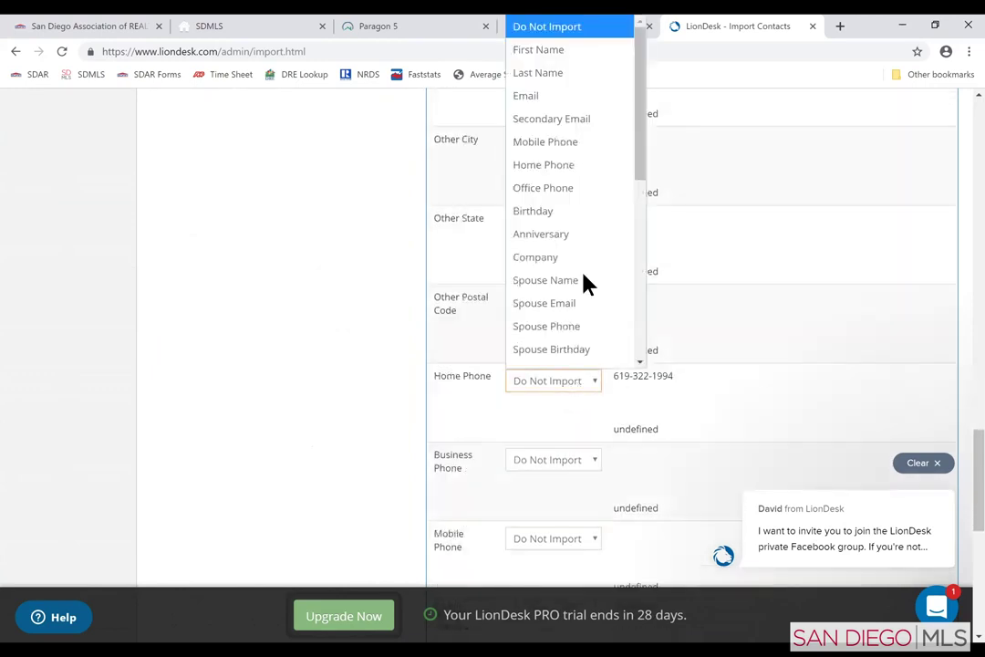
scroll(586, 255, down, 1)
click(587, 157)
scroll(702, 351, down, 4)
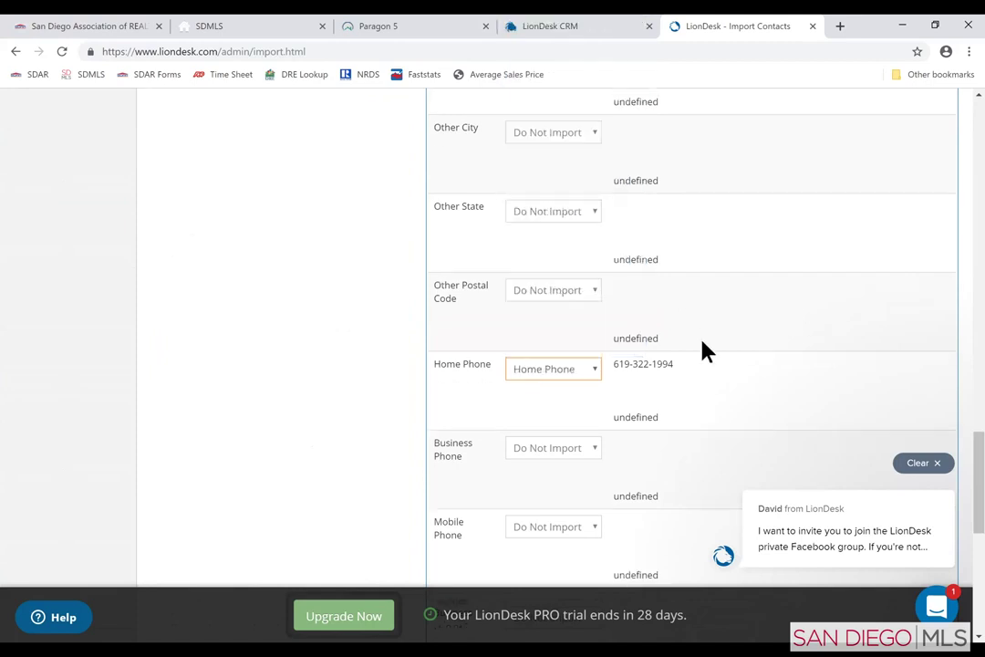
scroll(638, 342, down, 2)
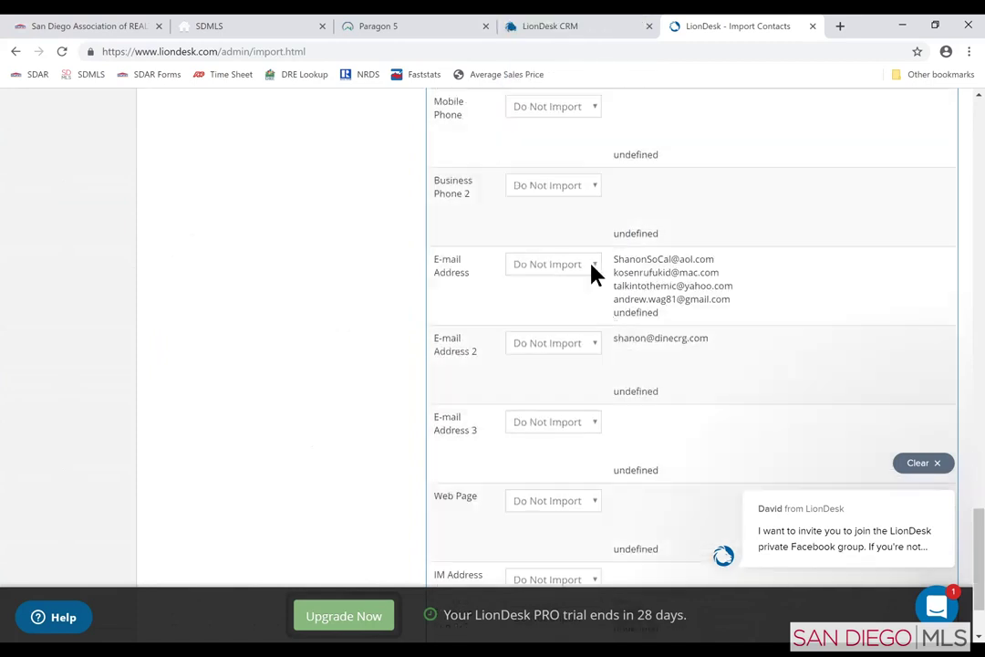
- Map E-mail Address to Email and E-mail Address 2 to Secondary Email, then proceed to import
click(584, 266)
click(545, 356)
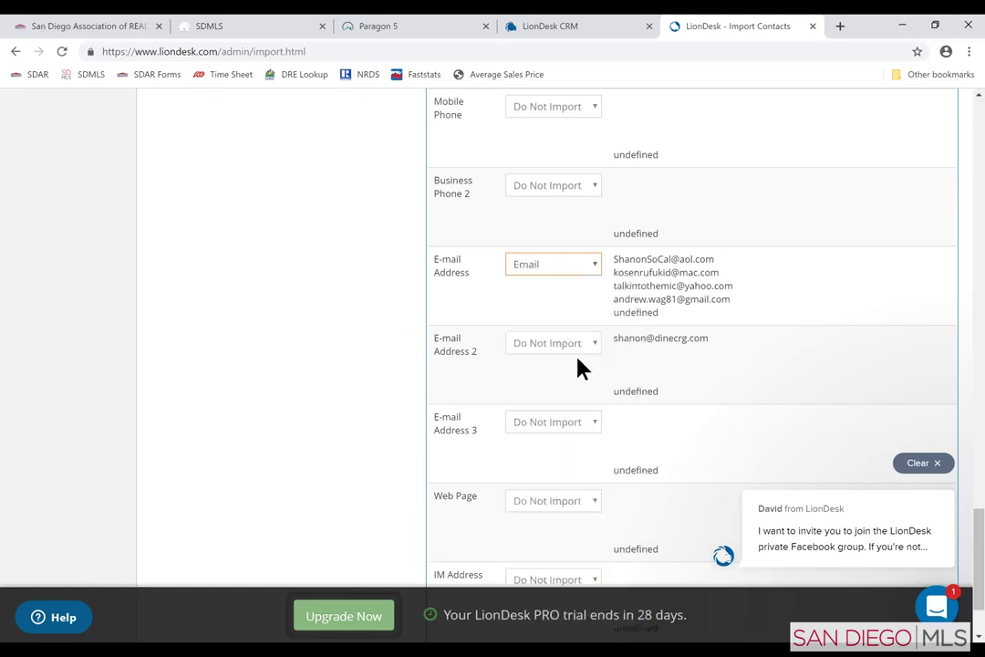
scroll(565, 286, down, 2)
click(547, 242)
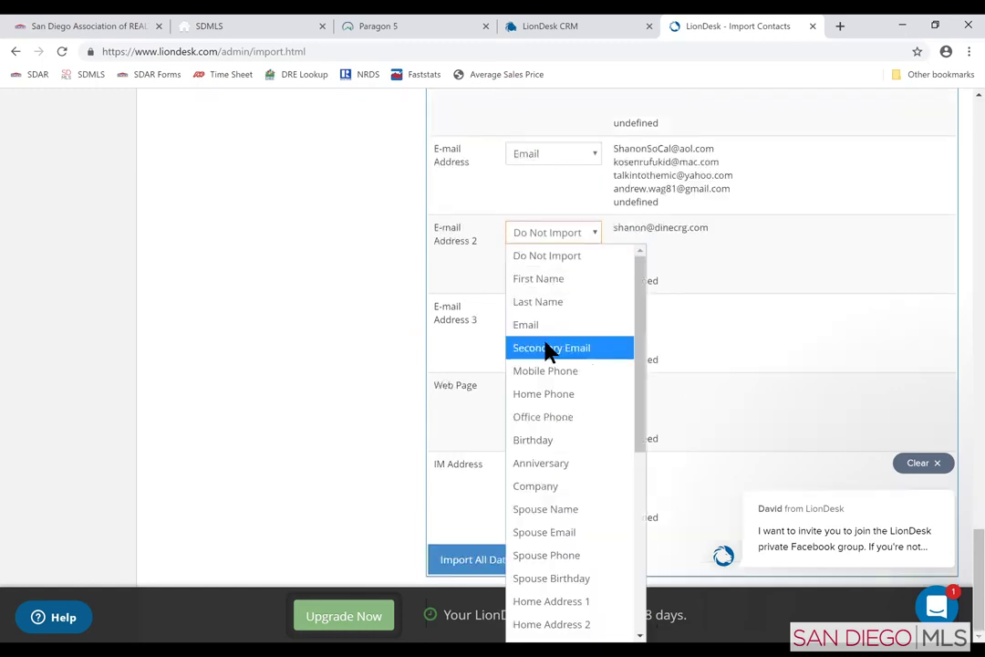
click(546, 349)
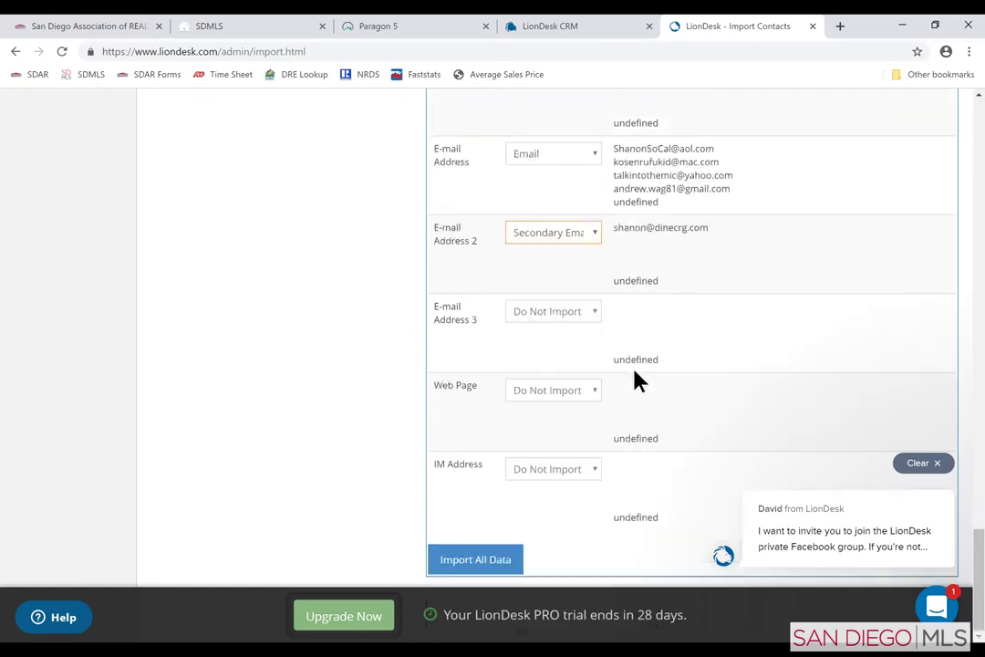
click(464, 560)
- Import all mapped contact data, dismiss the Data Importing notice, and return to the page top
click(463, 567)
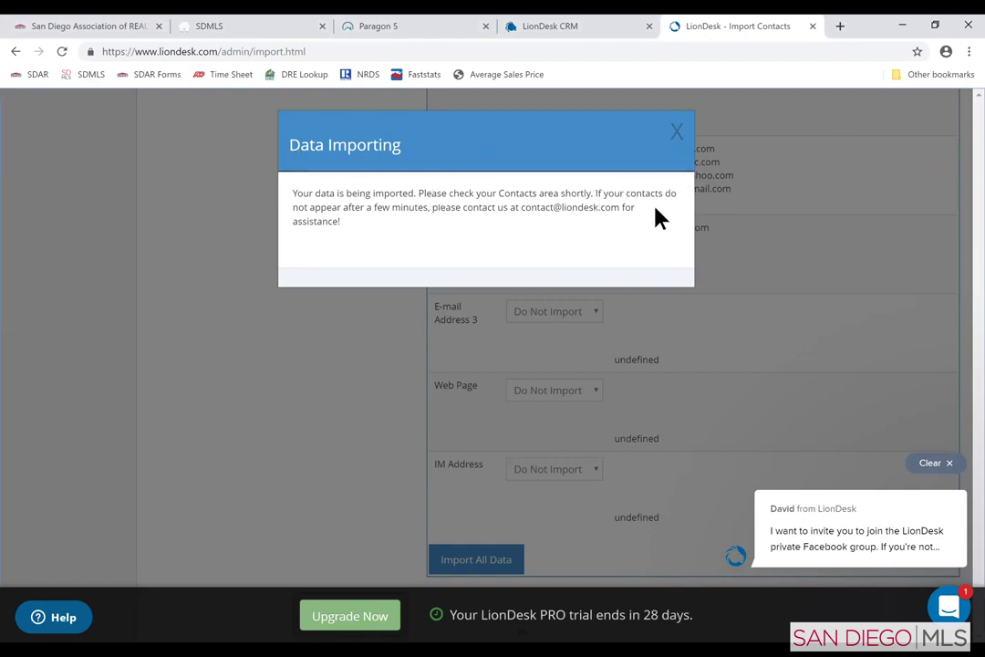
click(677, 133)
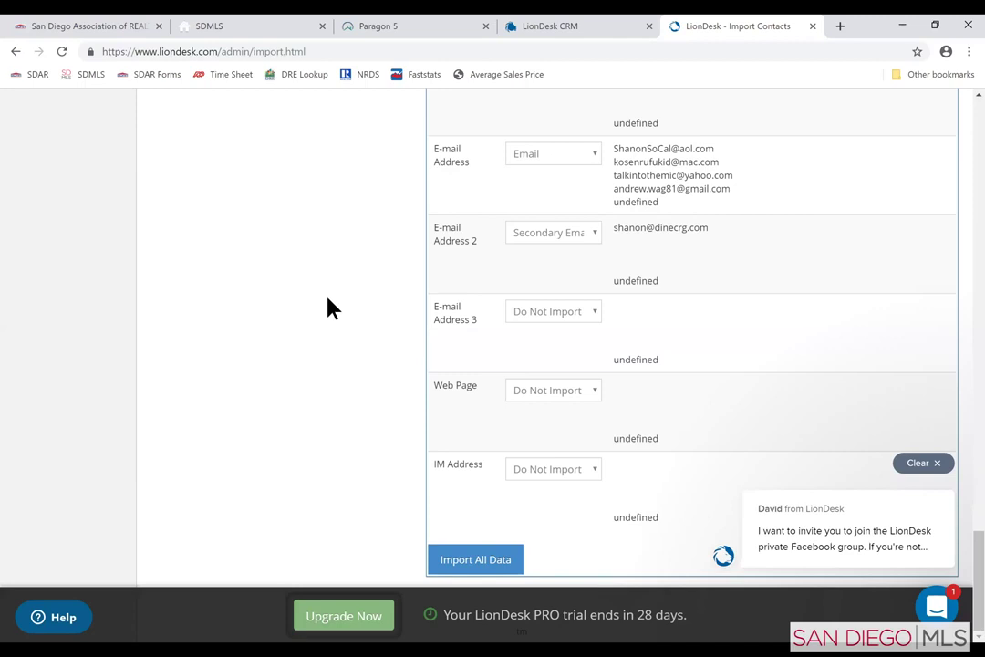
scroll(321, 303, up, 2)
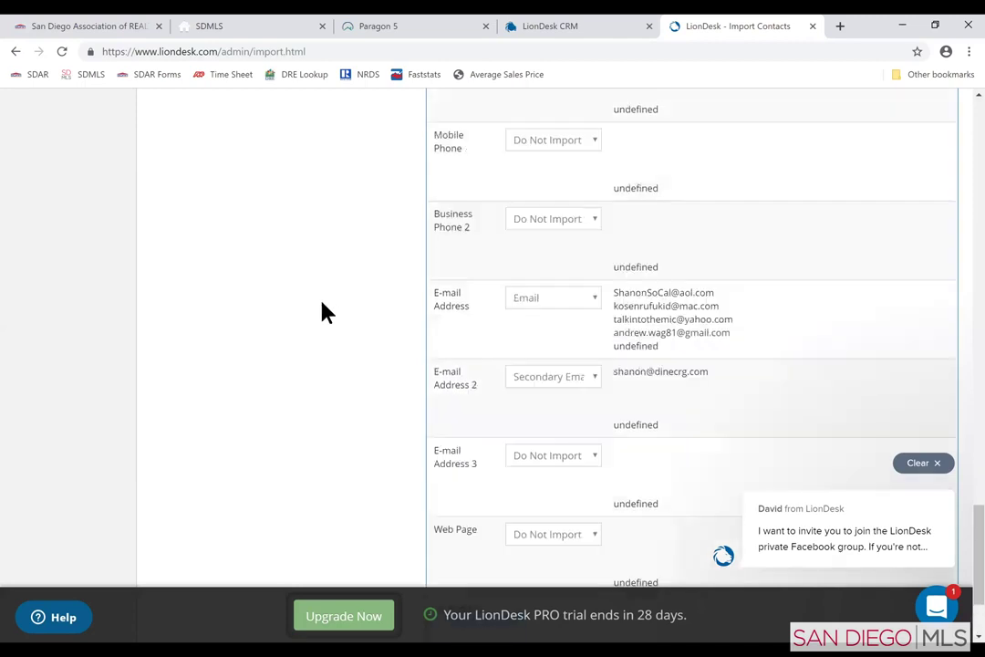
scroll(321, 313, up, 12)
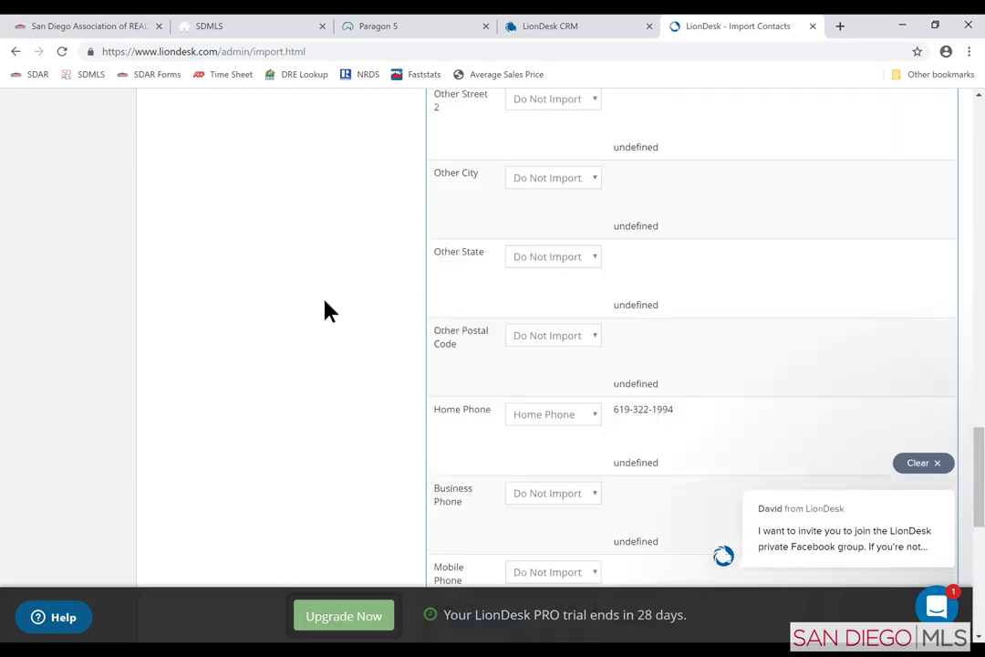
scroll(328, 310, up, 11)
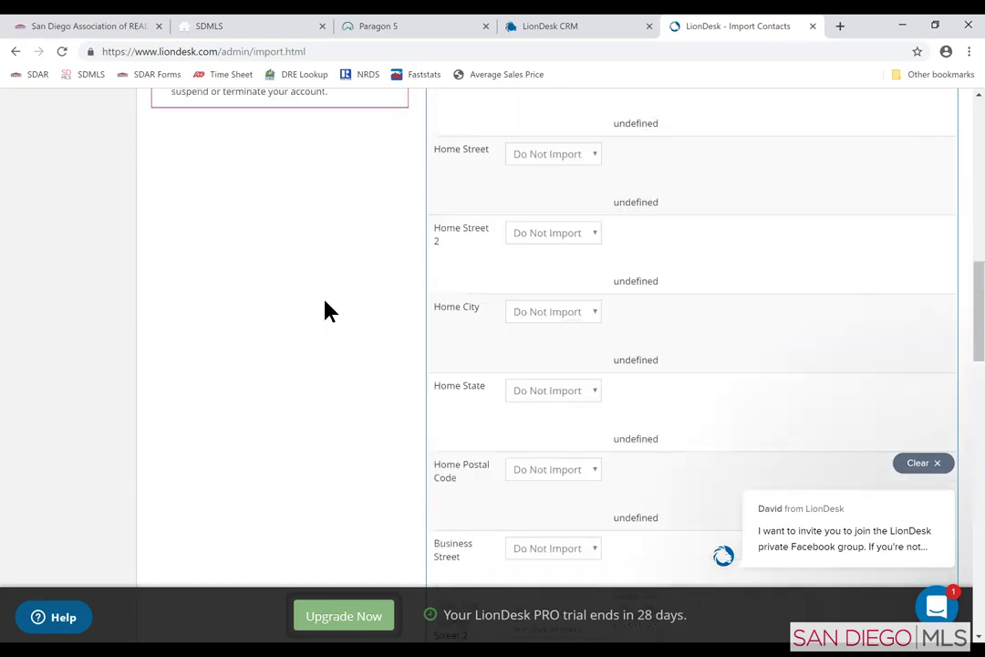
scroll(323, 302, up, 7)
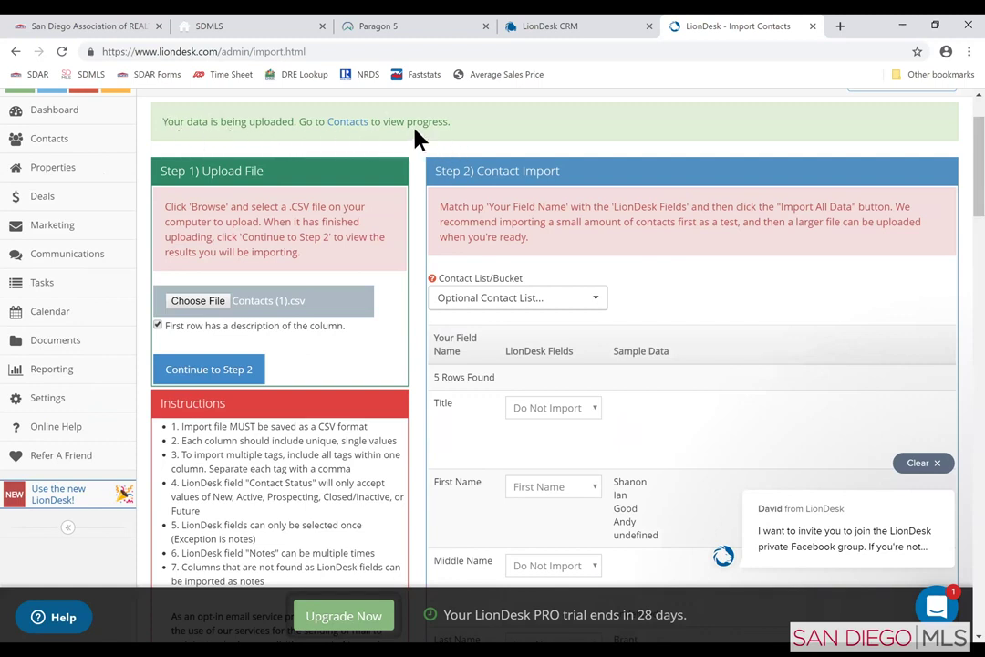
scroll(307, 154, up, 2)
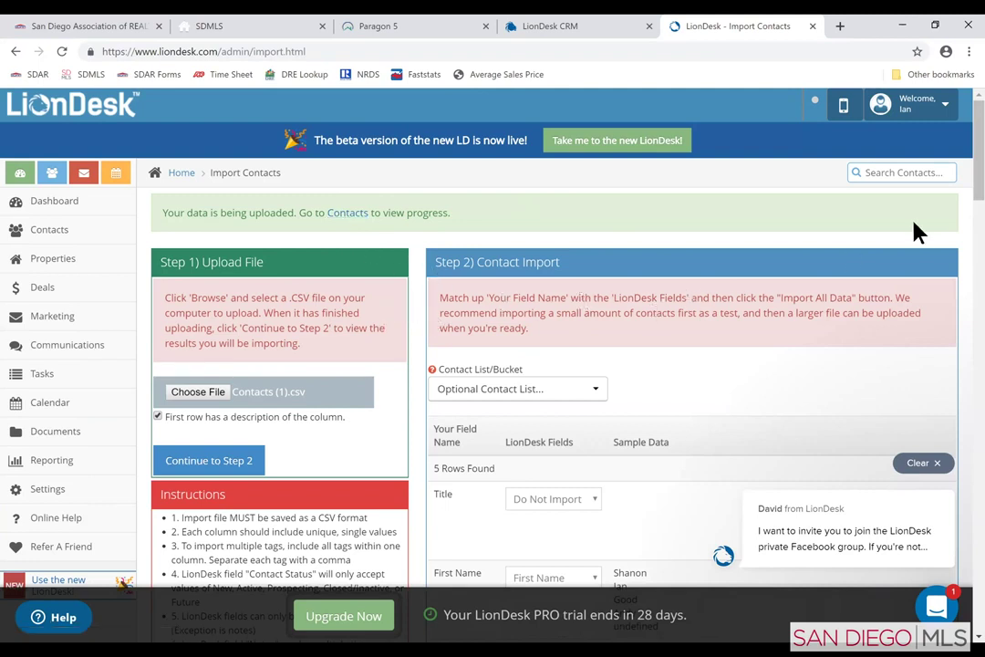
- Open the user profile page and locate its photo upload area
click(904, 111)
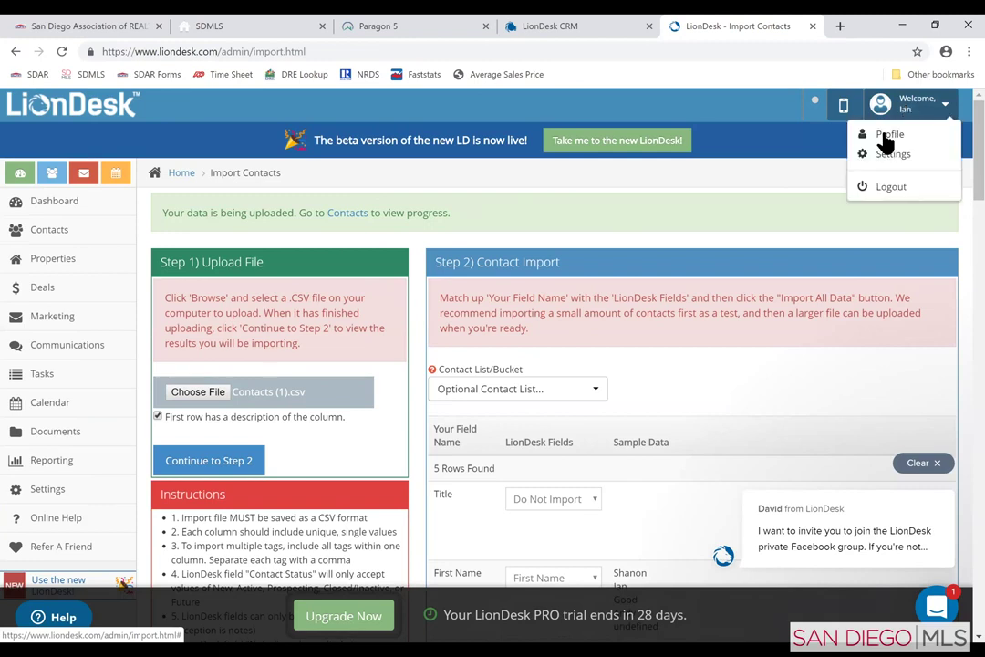
click(884, 133)
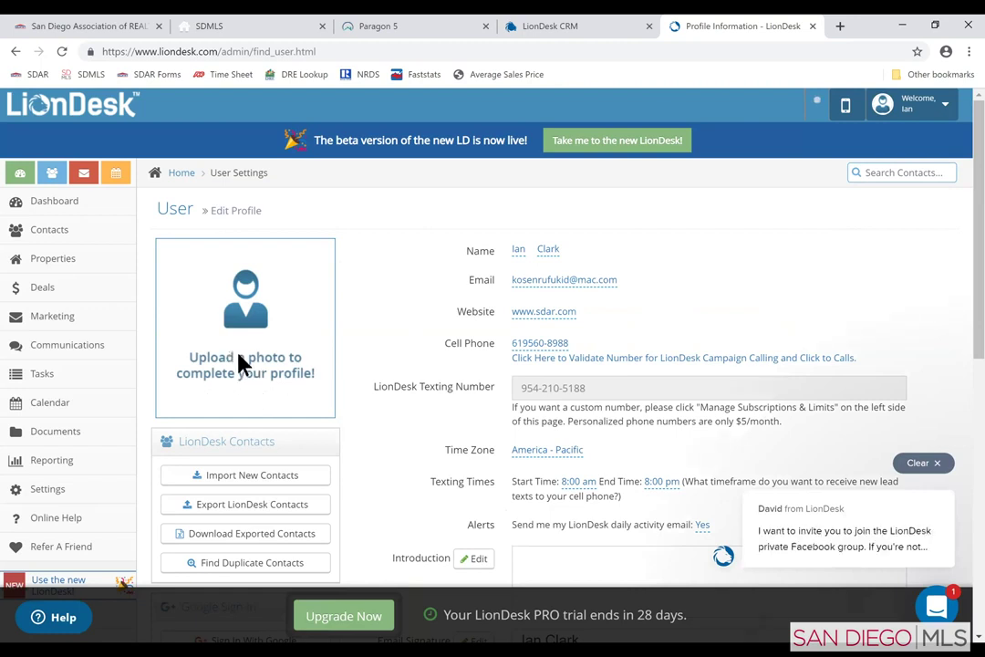
scroll(333, 360, down, 1)
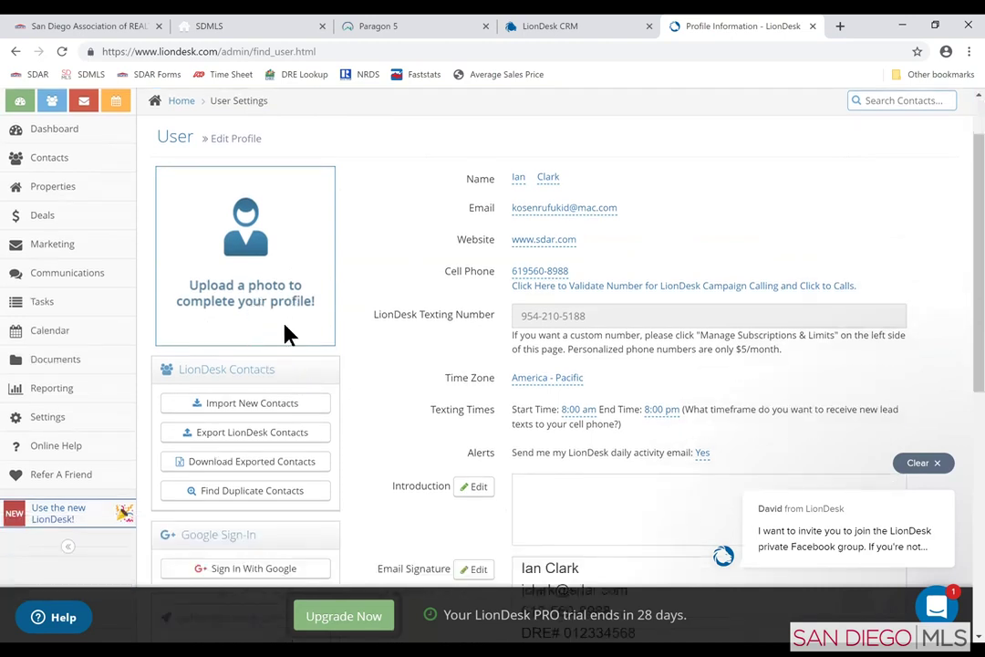
right_click(247, 289)
key(Escape)
scroll(347, 337, down, 3)
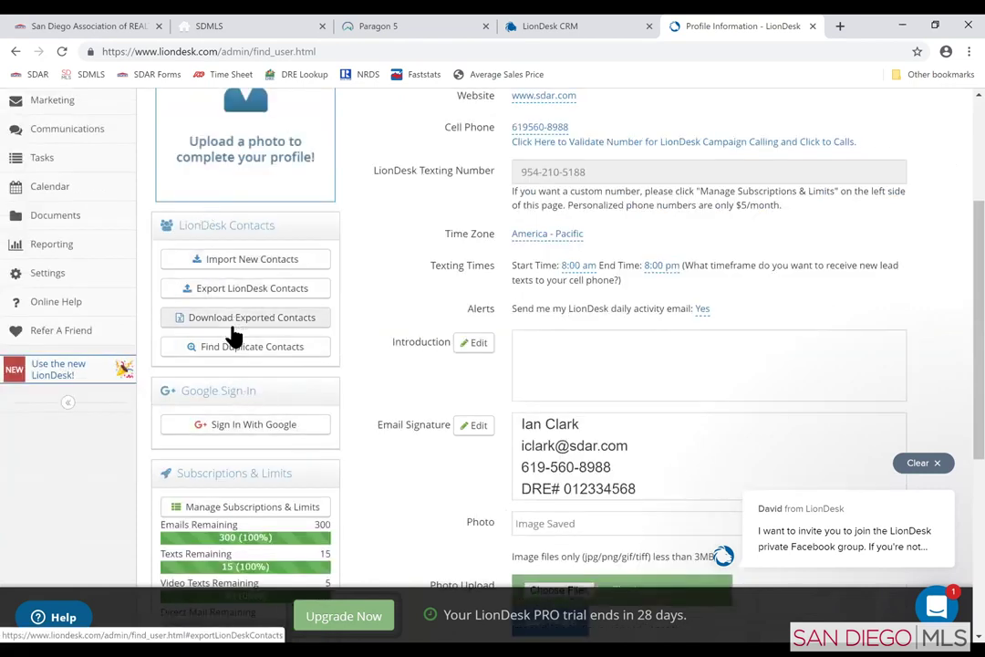
scroll(282, 274, up, 2)
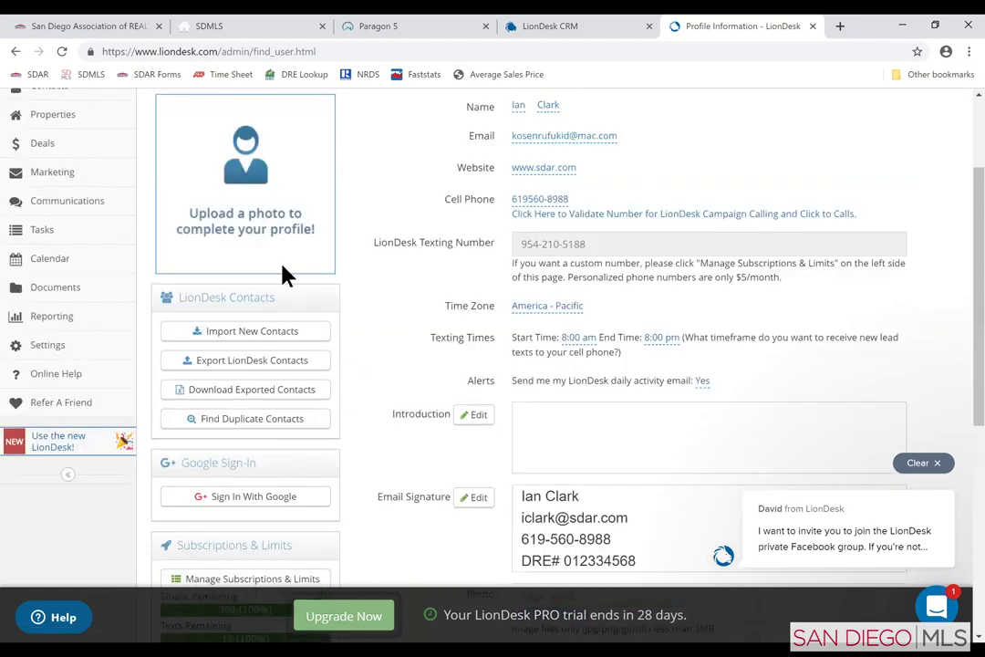
scroll(271, 295, up, 2)
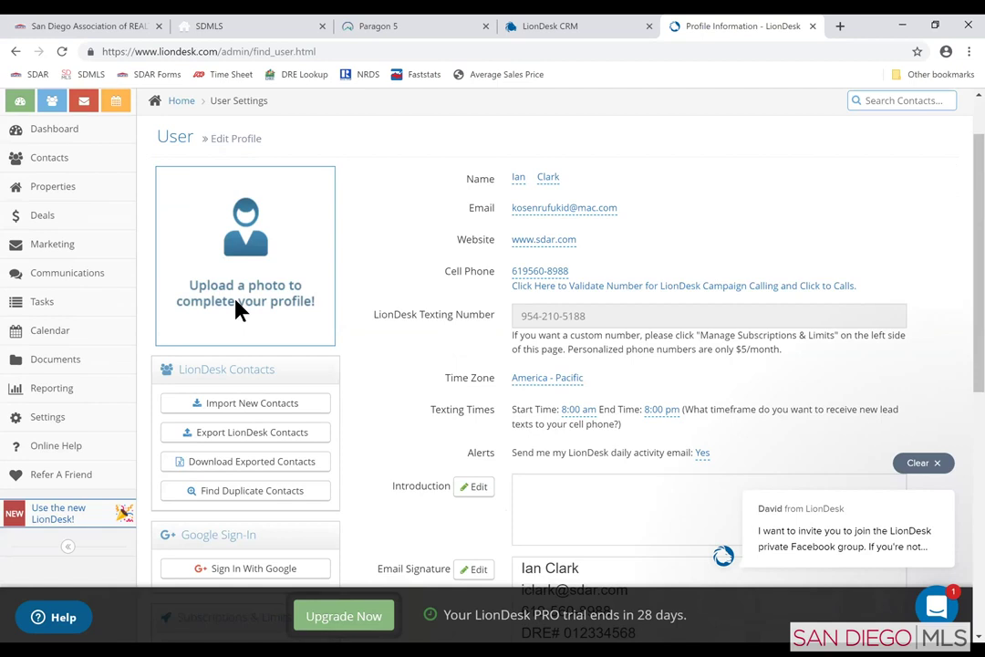
scroll(273, 273, up, 2)
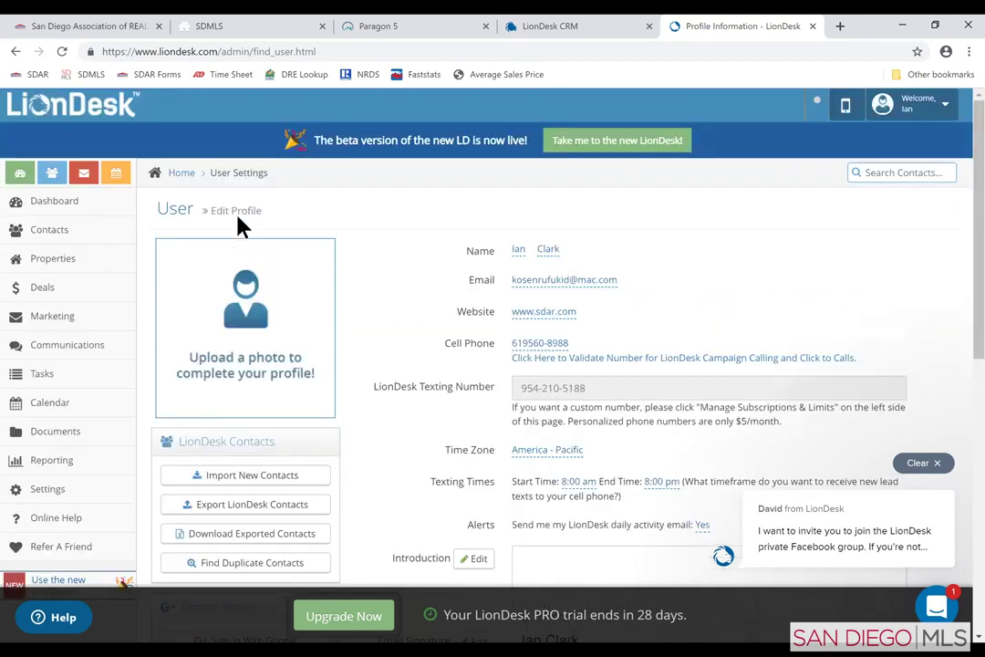
scroll(390, 360, down, 2)
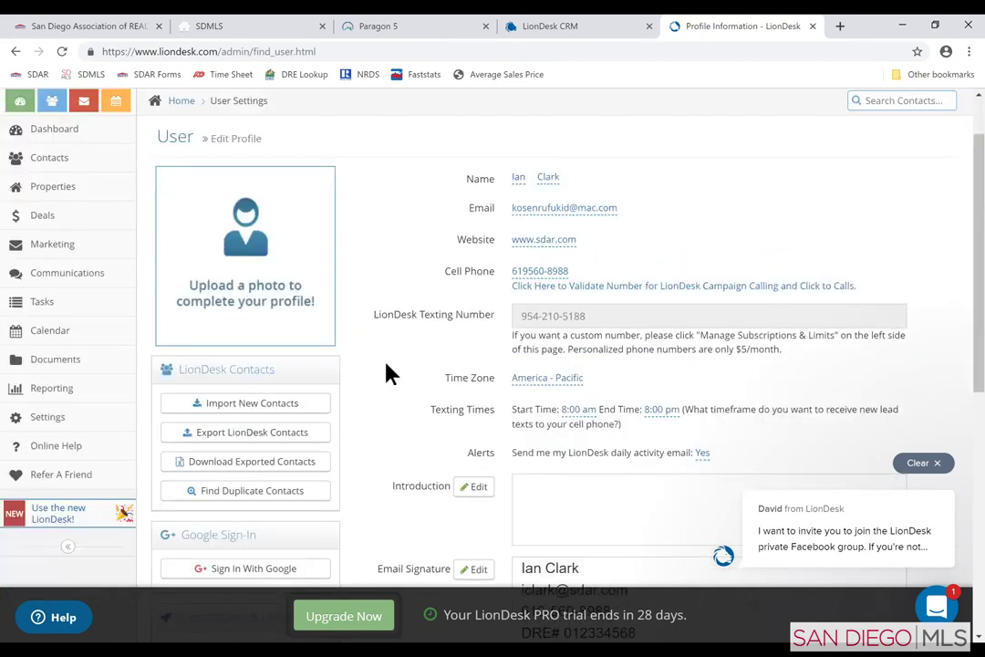
scroll(387, 374, down, 8)
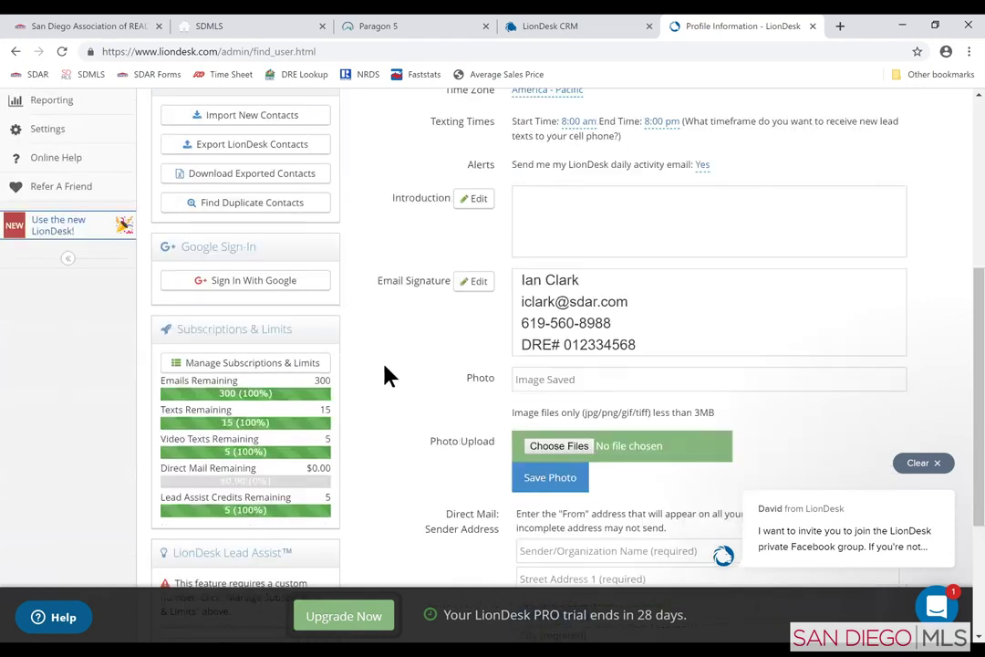
scroll(444, 404, down, 2)
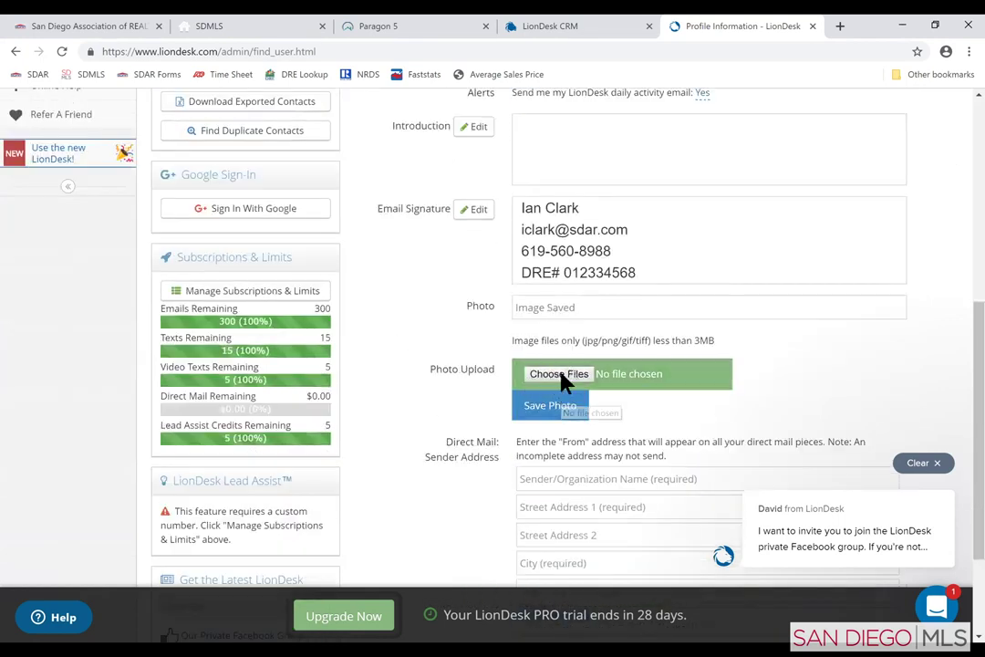
scroll(939, 415, up, 10)
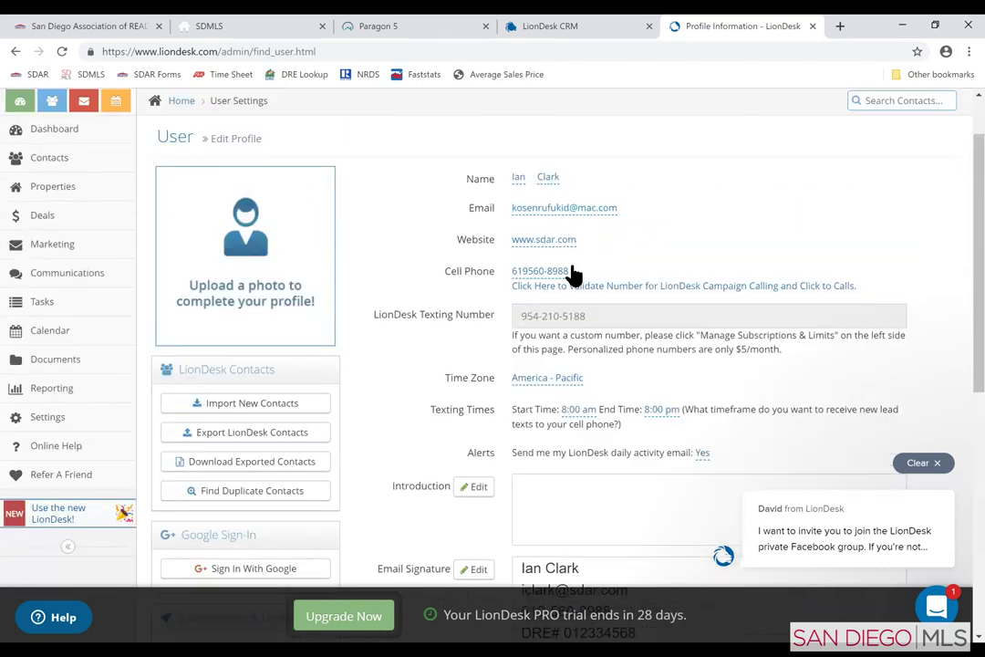
scroll(576, 279, down, 8)
scroll(573, 293, down, 4)
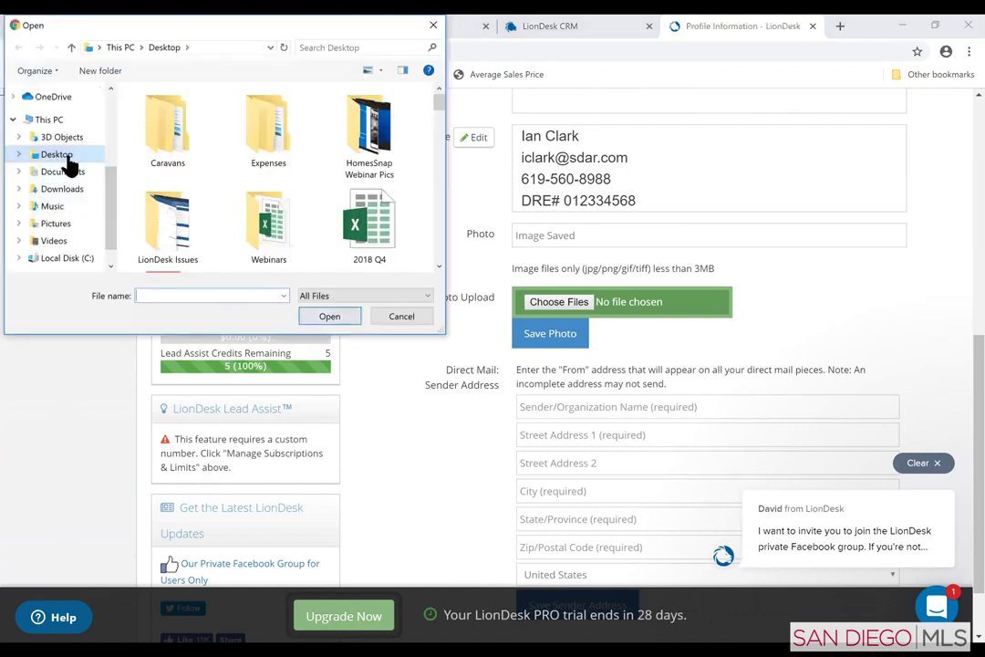
scroll(154, 151, down, 1)
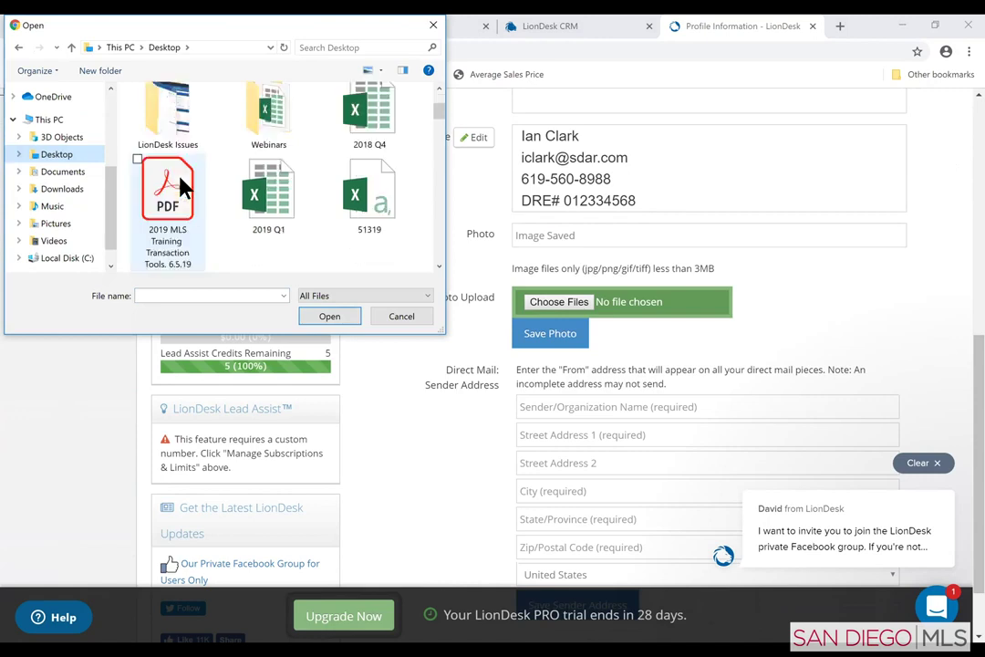
- Choose MIB pic upright from Pictures > Saved Pictures and save it as the profile photo
click(57, 224)
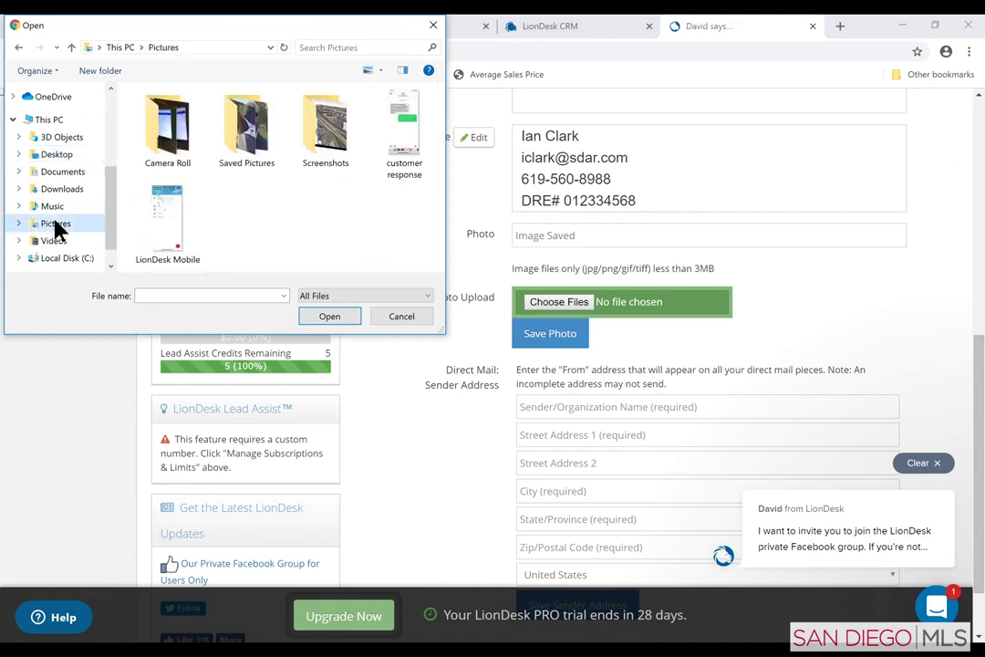
double_click(260, 135)
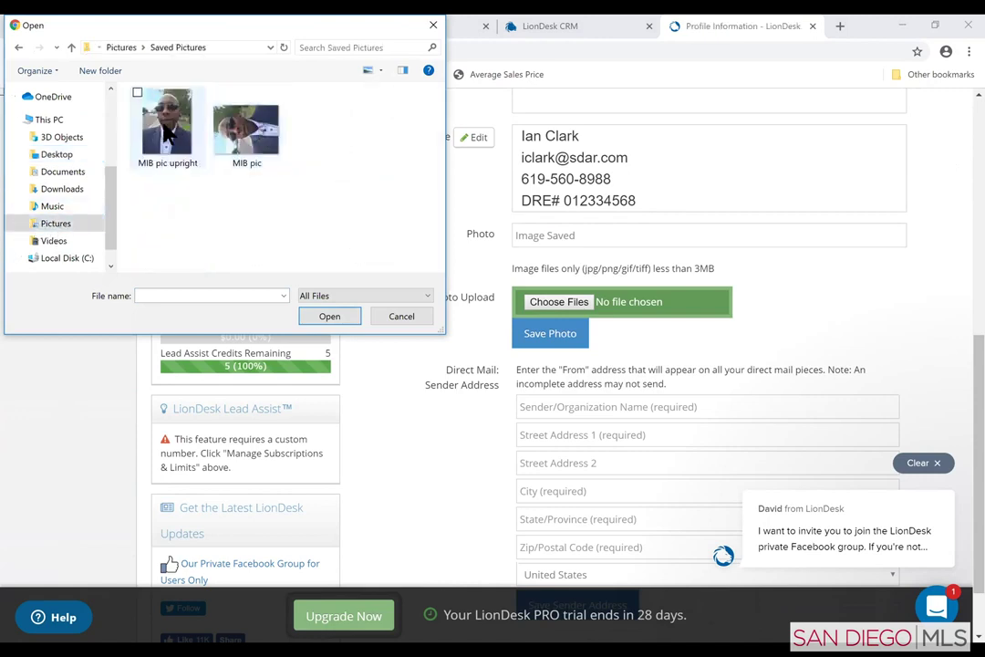
click(329, 316)
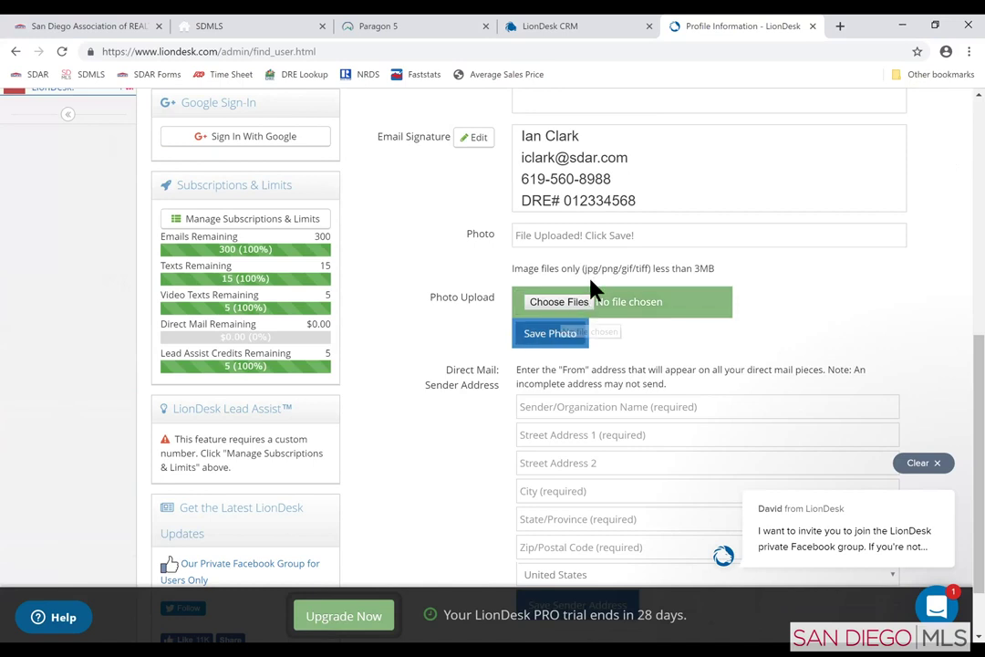
click(550, 306)
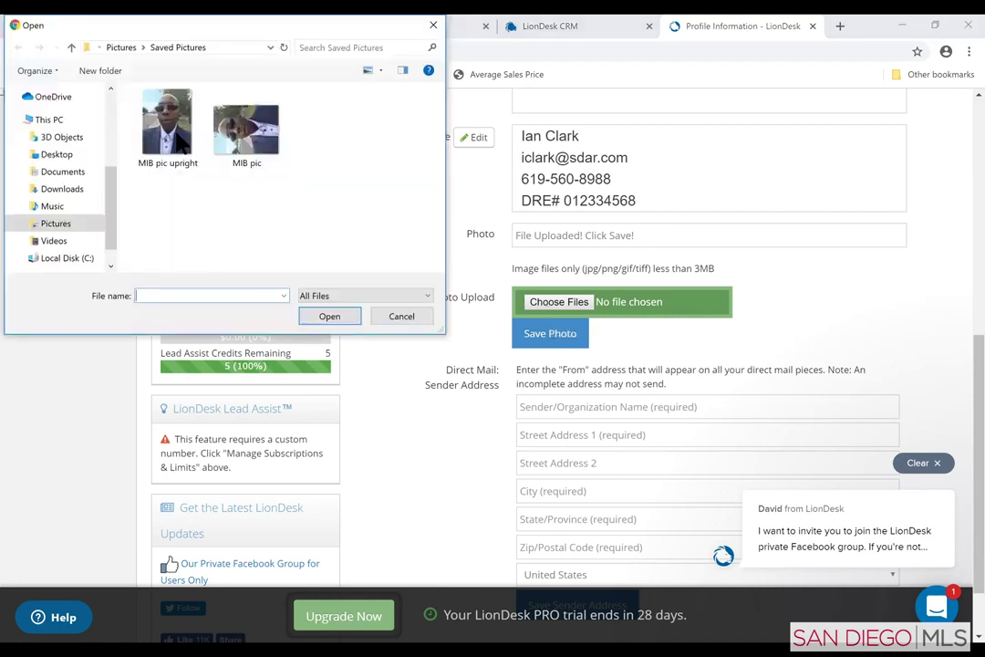
click(167, 127)
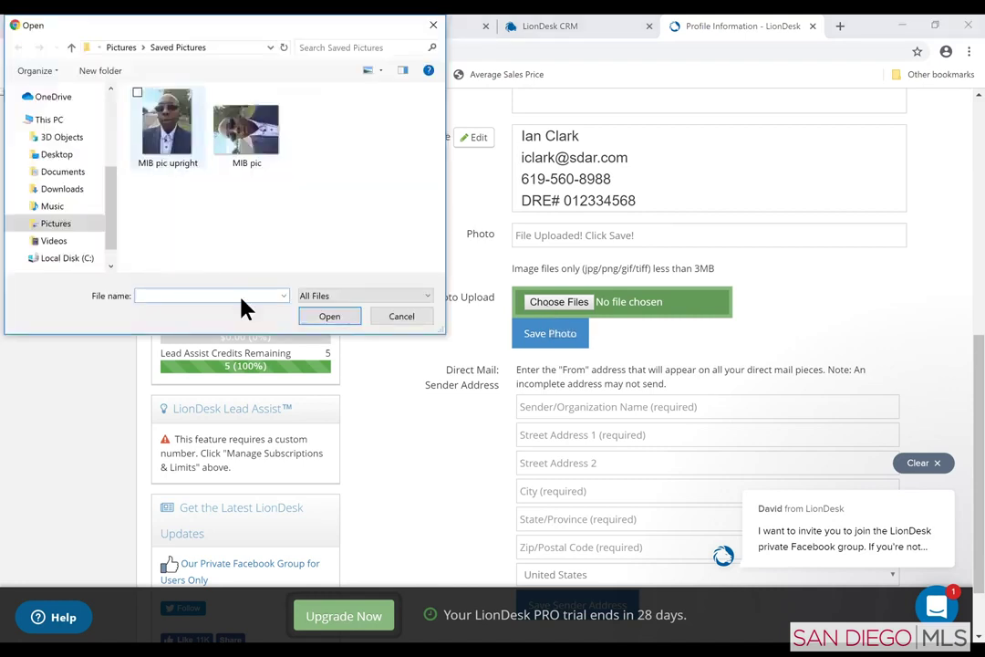
click(343, 316)
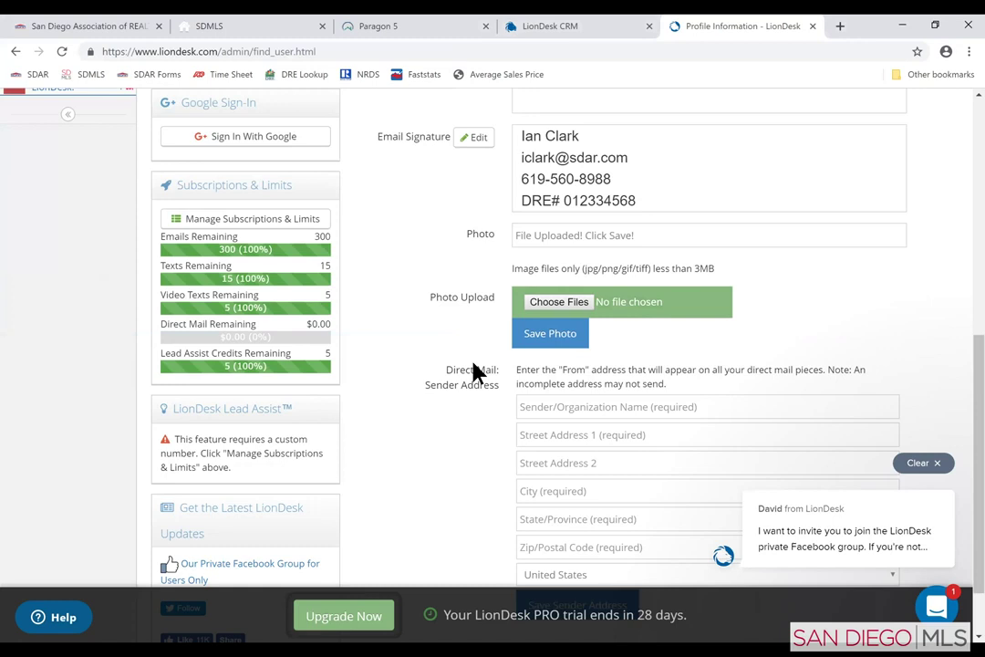
click(558, 337)
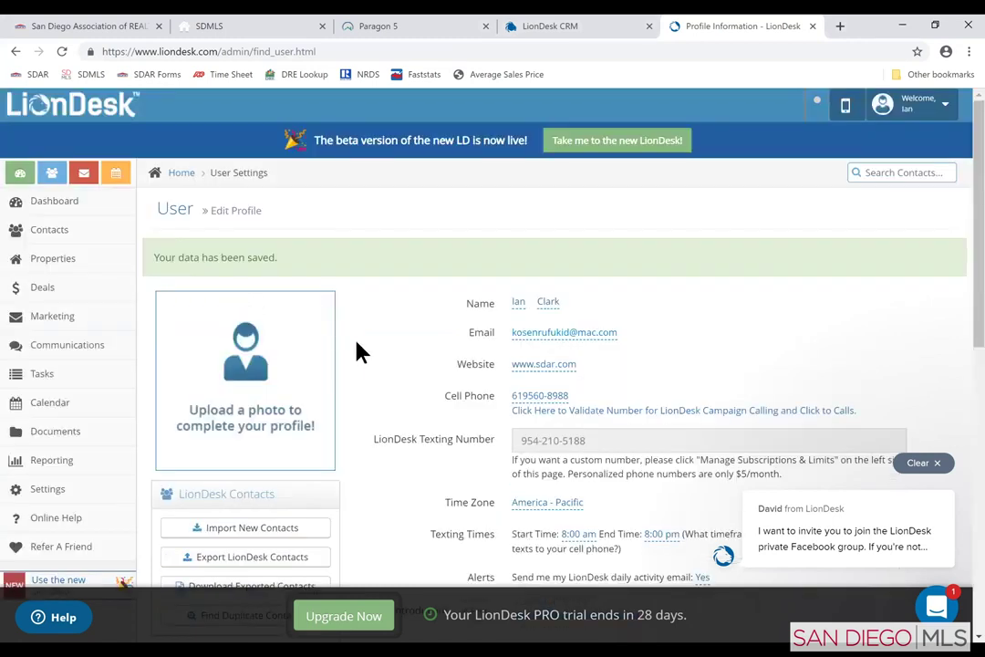
scroll(369, 361, down, 3)
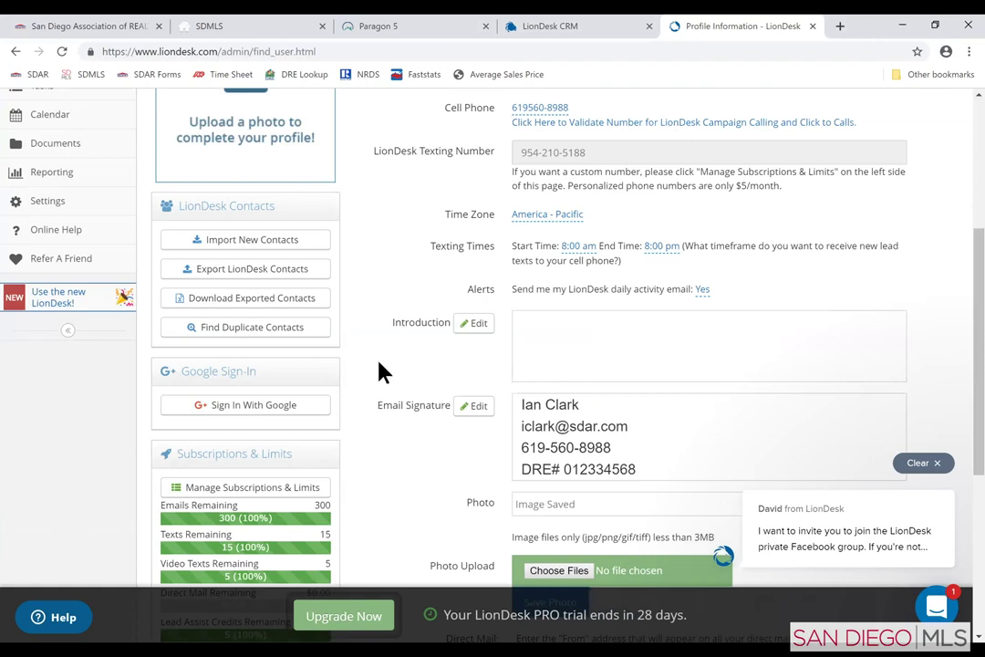
scroll(367, 417, down, 1)
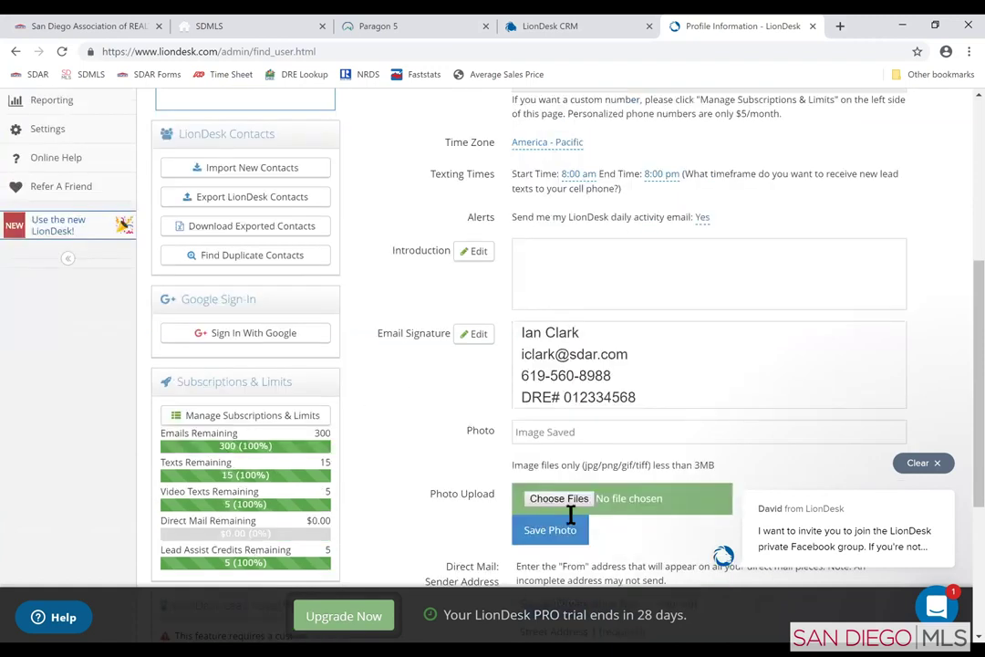
scroll(464, 501, down, 1)
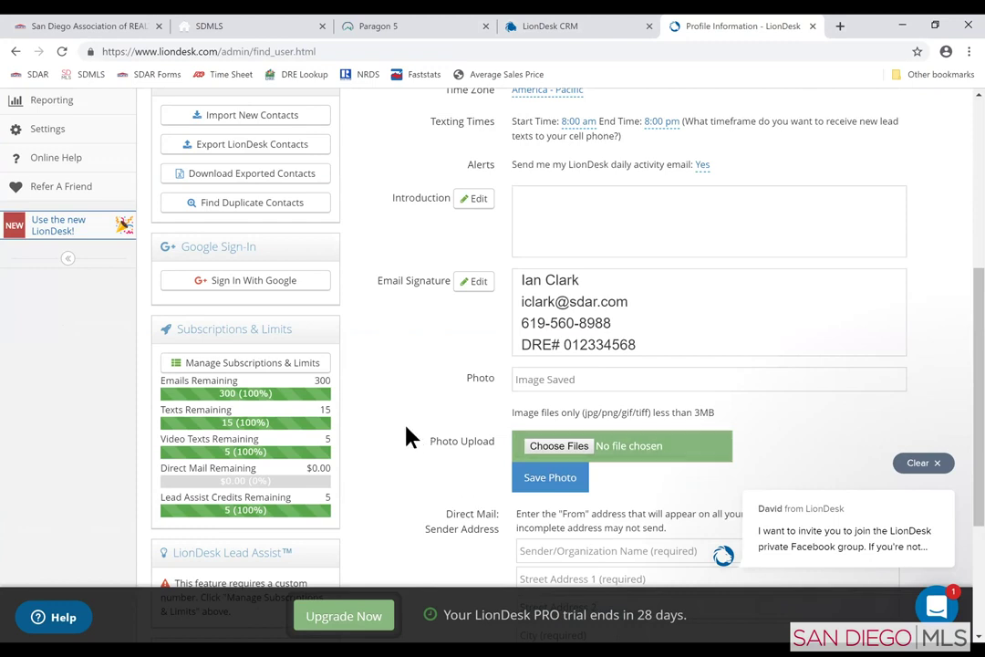
scroll(412, 447, up, 1)
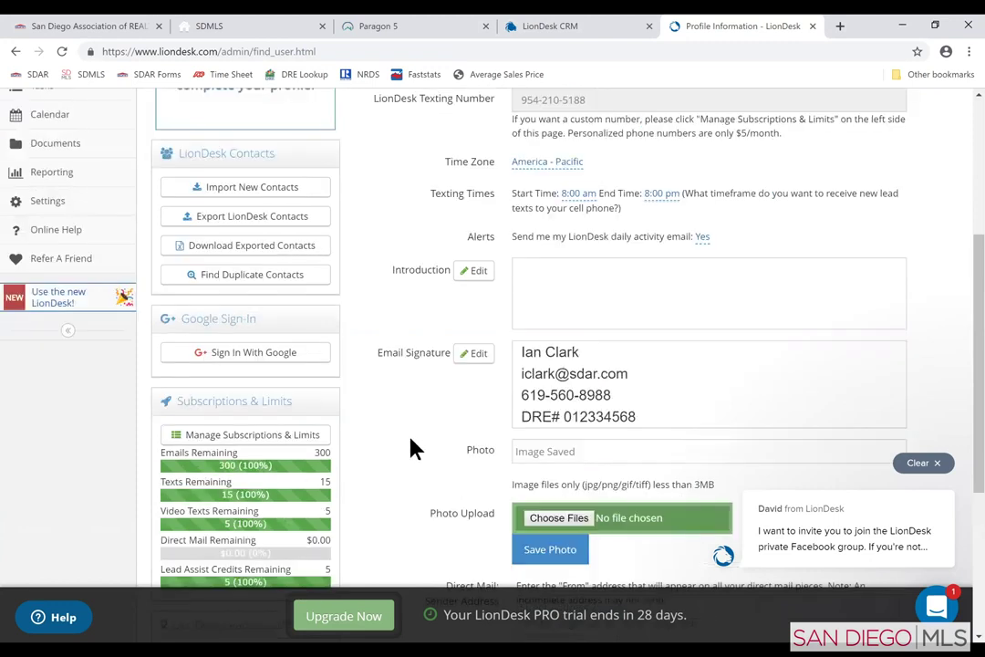
scroll(413, 446, up, 1)
scroll(412, 447, up, 3)
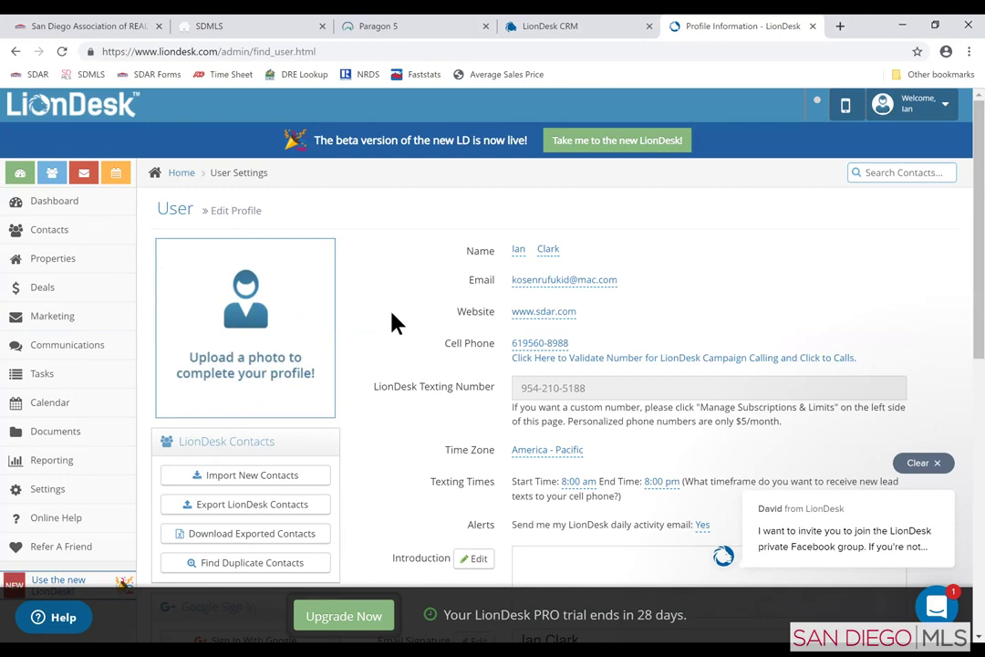
- Switch to the new LionDesk, open the 5-contact list, and open your own contact record
click(592, 142)
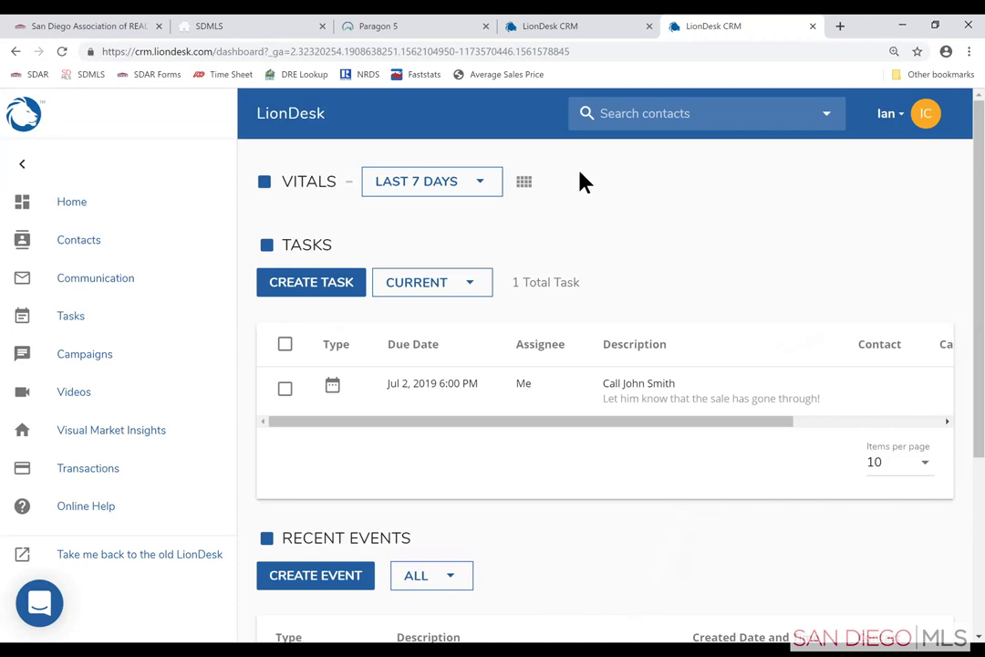
click(76, 245)
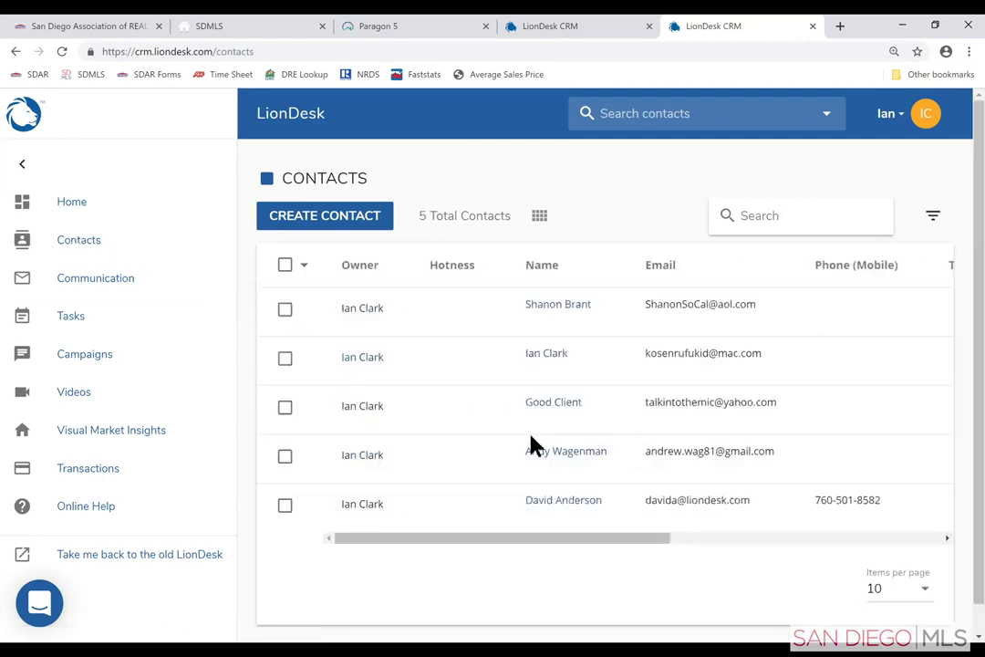
scroll(533, 445, down, 1)
scroll(750, 456, up, 1)
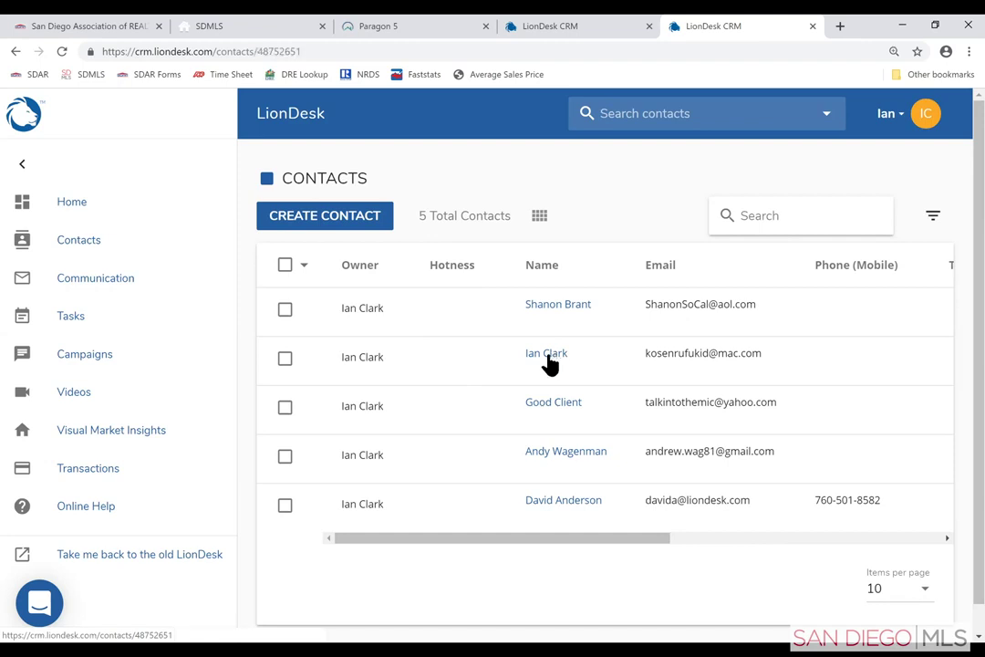
click(551, 356)
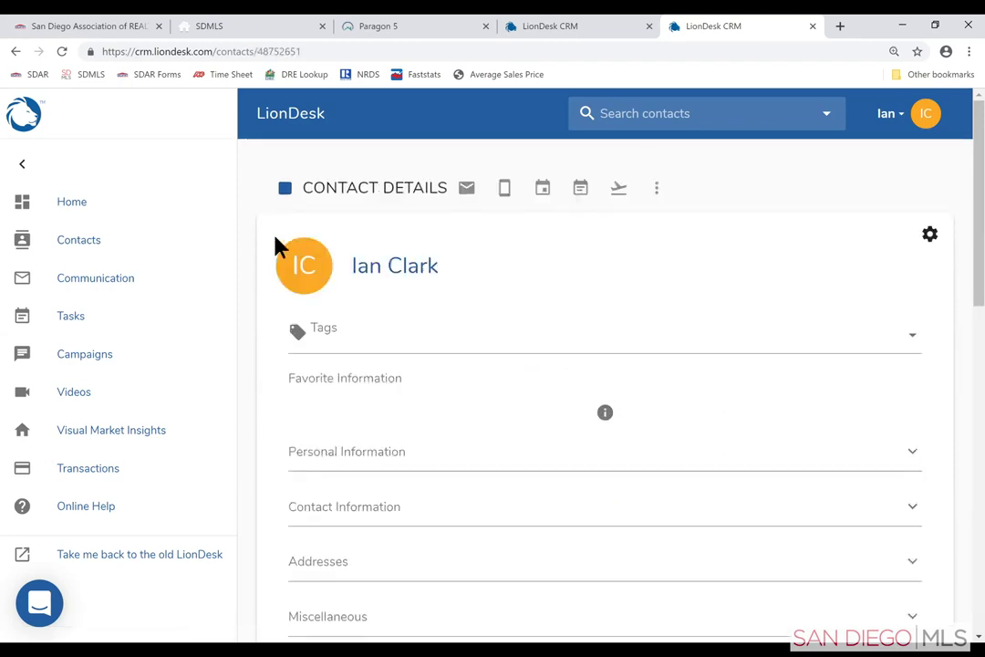
- Expand Contact Information and Personal Information and review the available hotness levels
scroll(273, 417, down, 3)
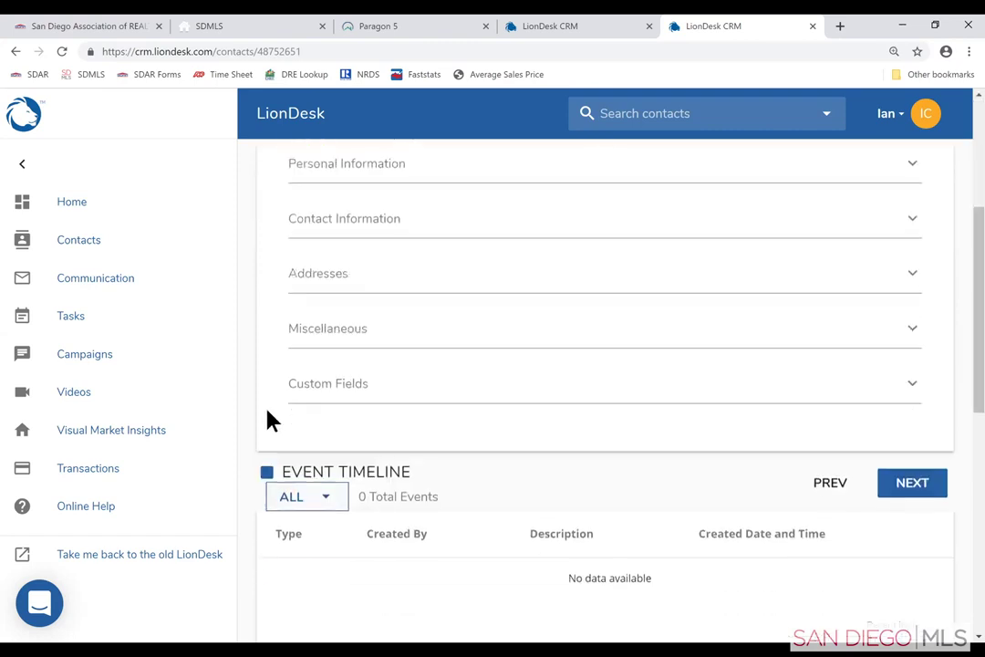
scroll(252, 398, up, 1)
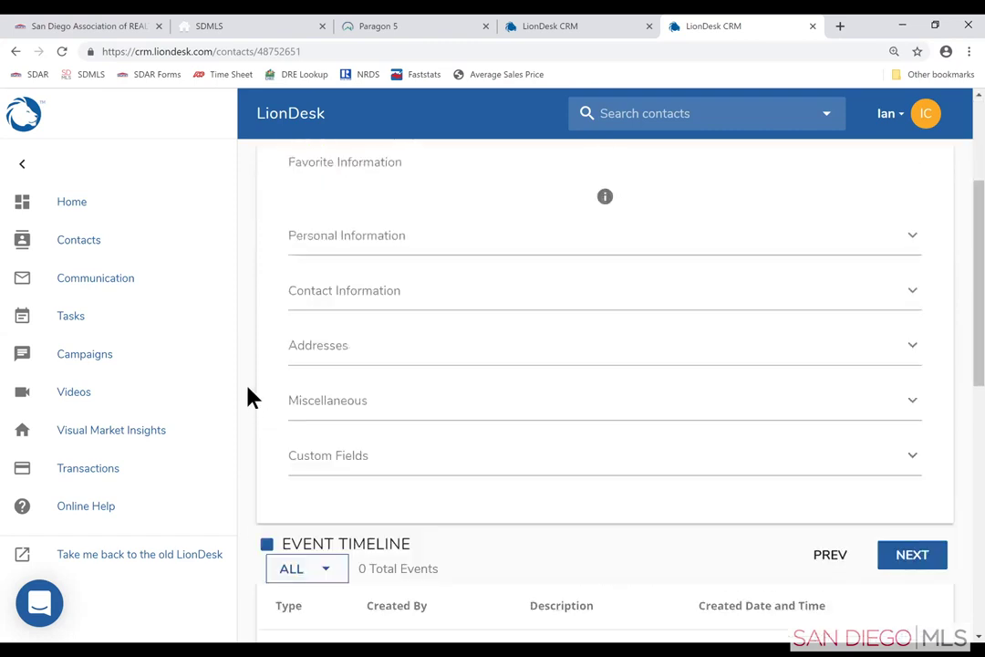
click(913, 291)
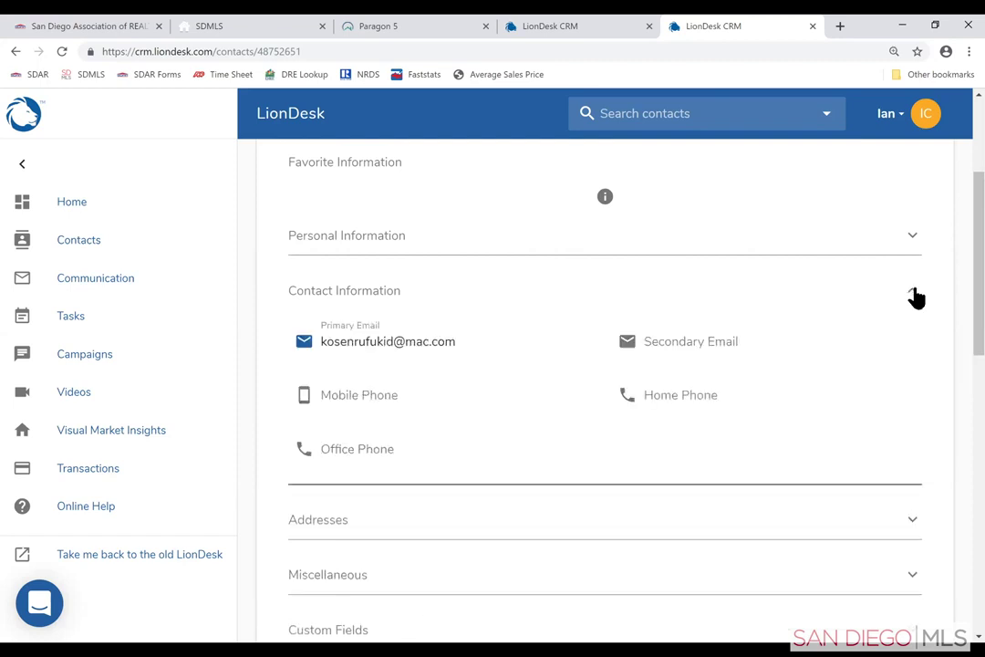
click(913, 237)
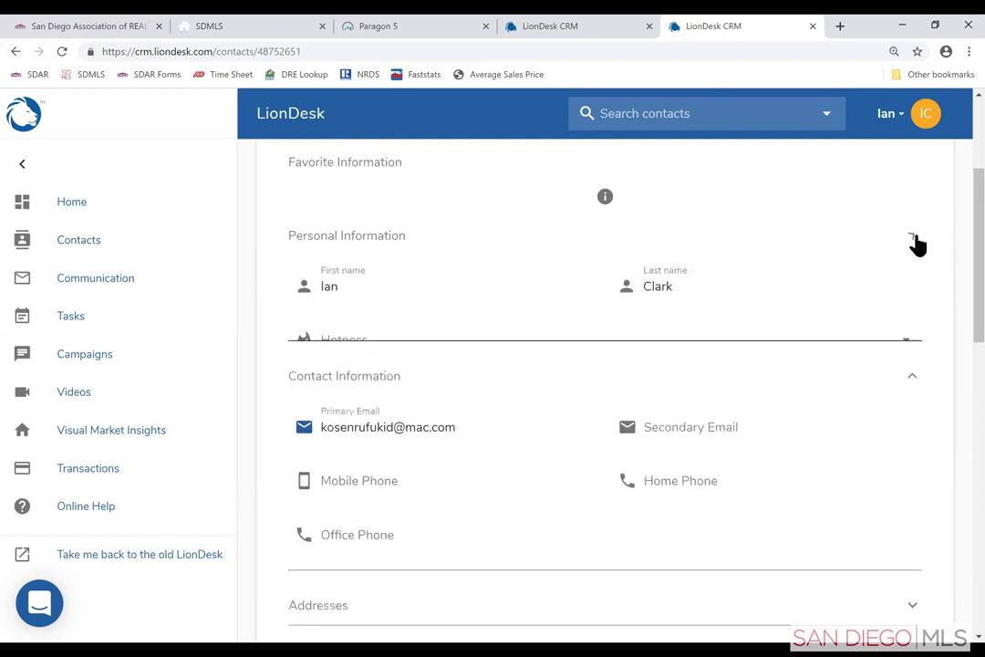
click(341, 346)
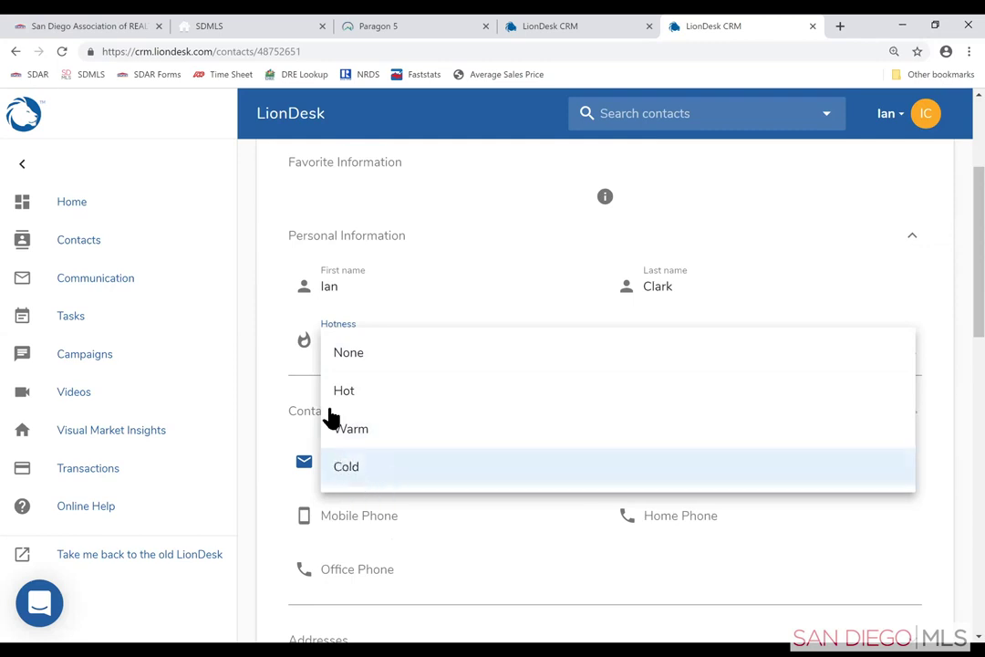
click(252, 422)
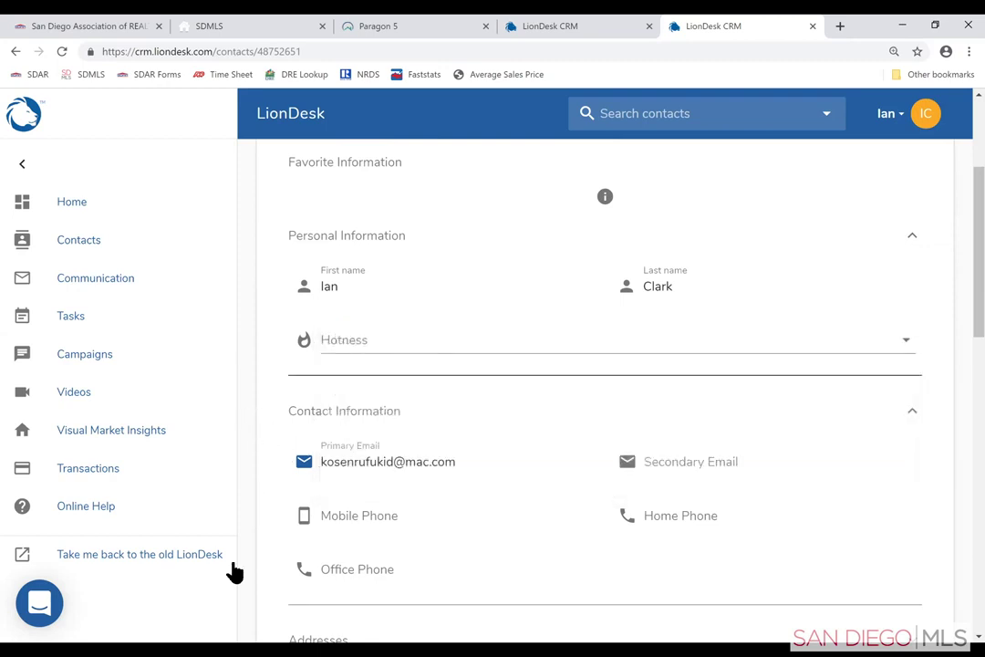
- Expand Addresses, Miscellaneous and Custom Fields, checking the birthday date picker along the way
scroll(520, 492, down, 2)
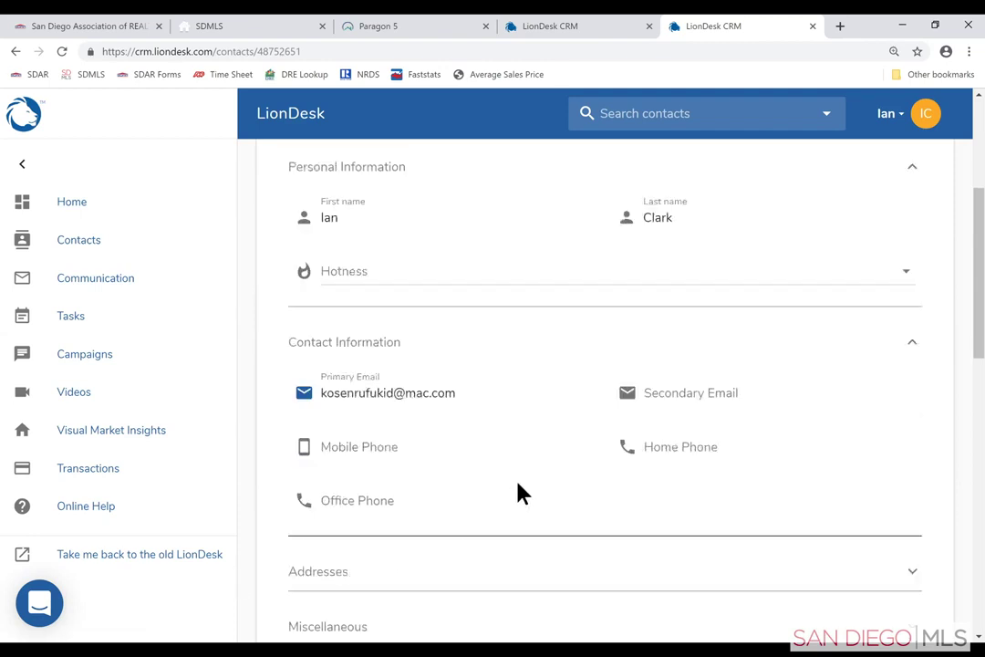
scroll(703, 481, down, 1)
click(914, 426)
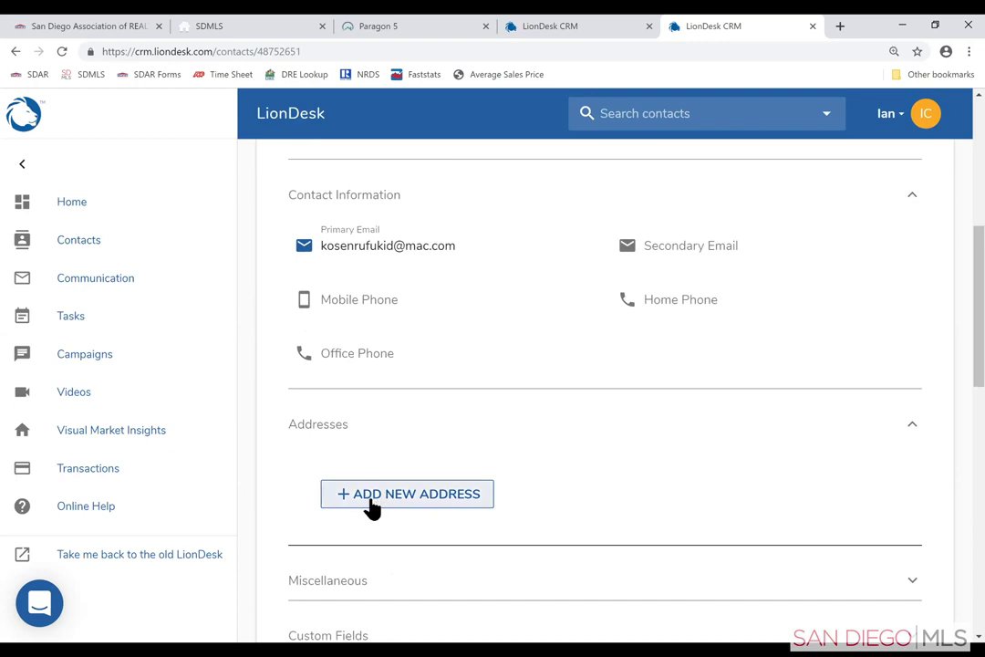
click(907, 578)
scroll(866, 538, down, 4)
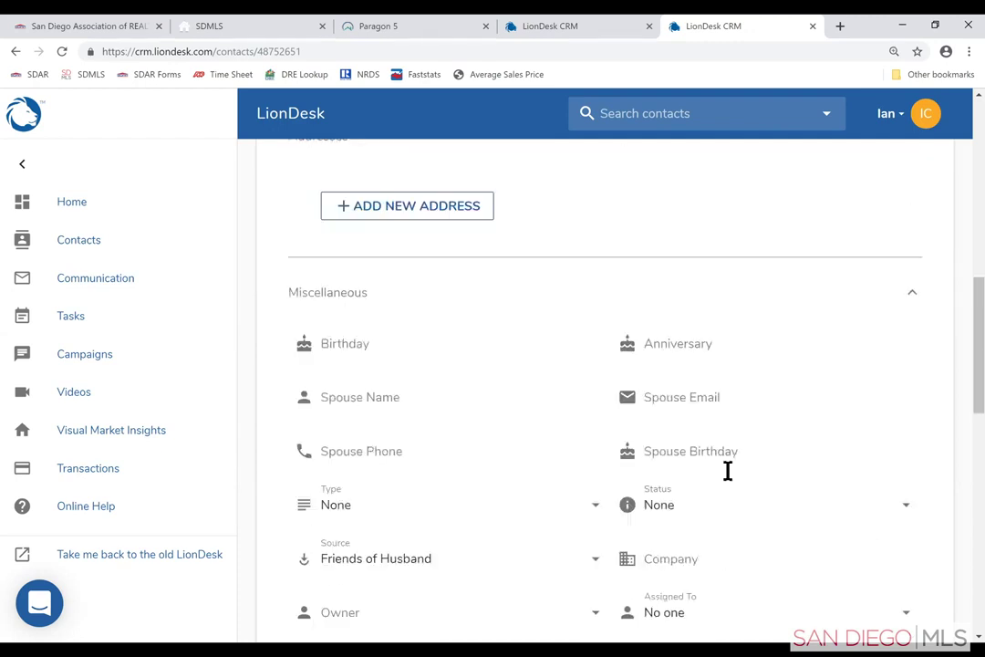
click(348, 350)
scroll(818, 412, down, 3)
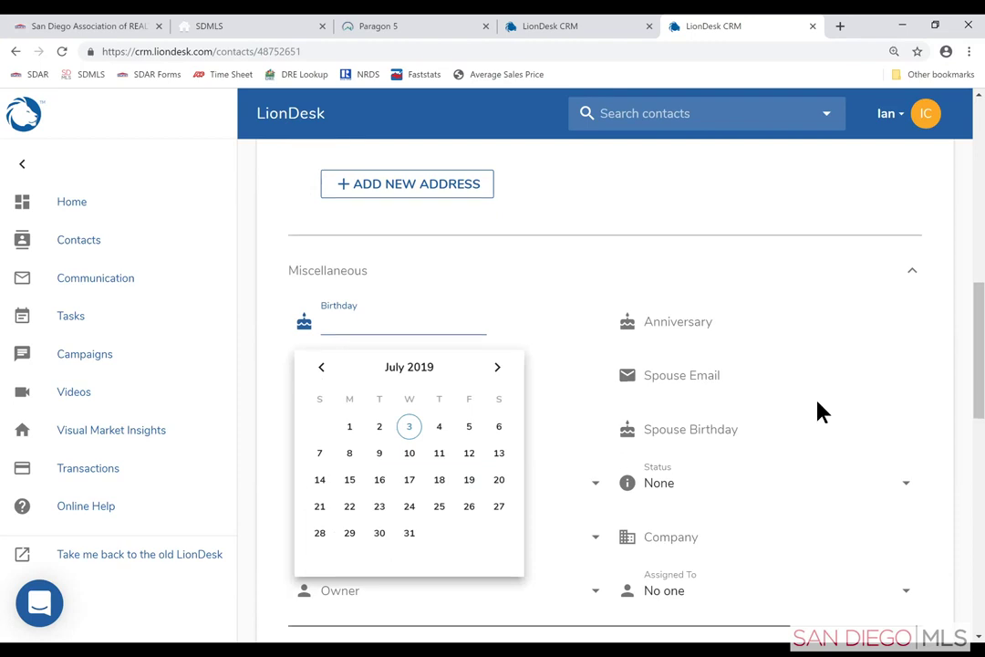
scroll(829, 424, down, 1)
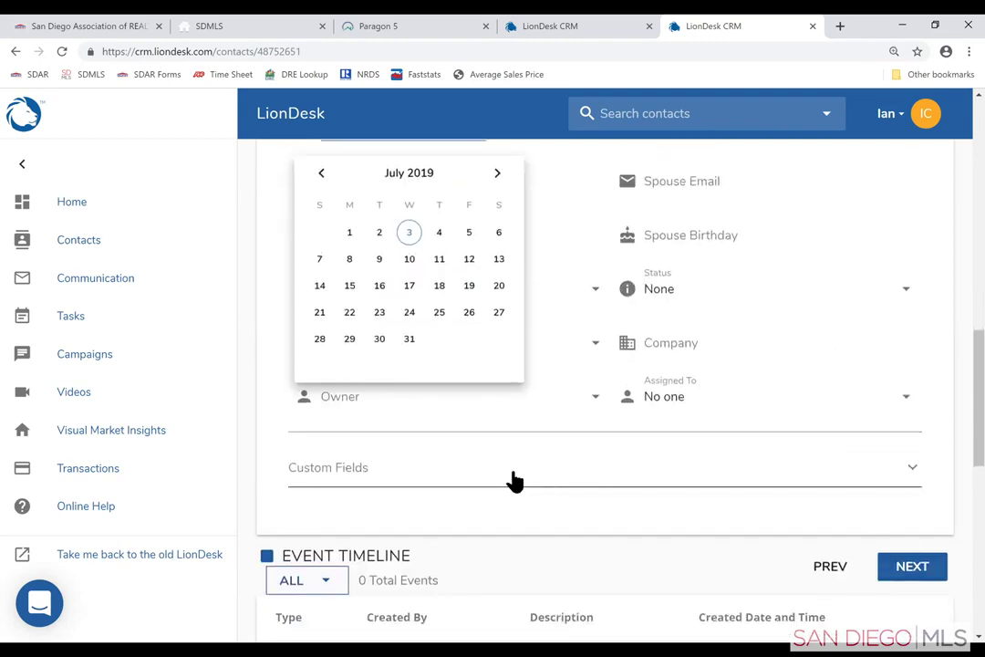
click(913, 472)
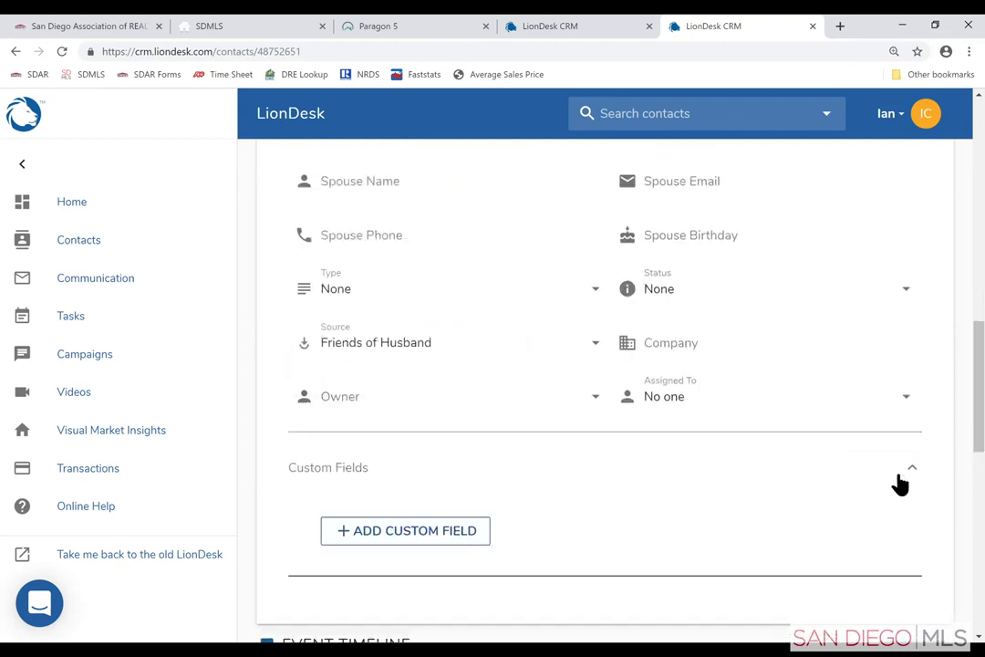
click(374, 535)
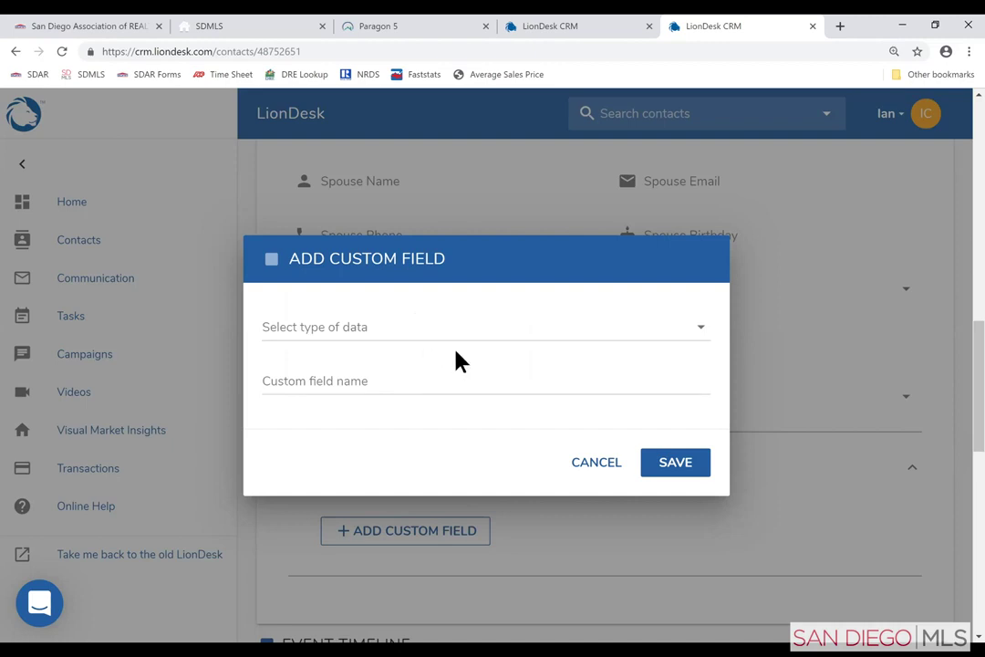
click(328, 335)
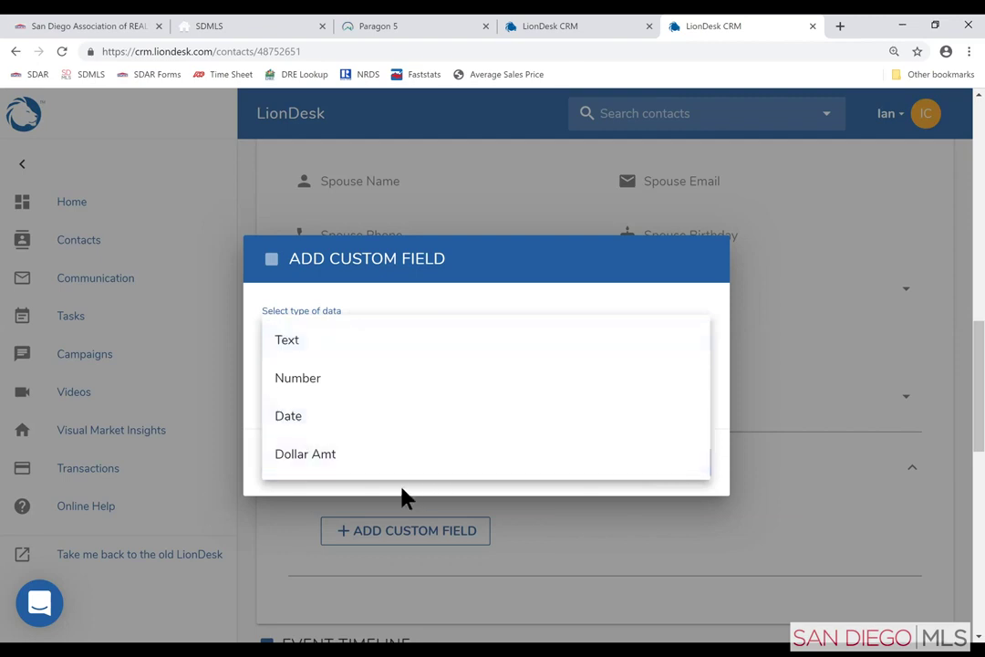
key(Escape)
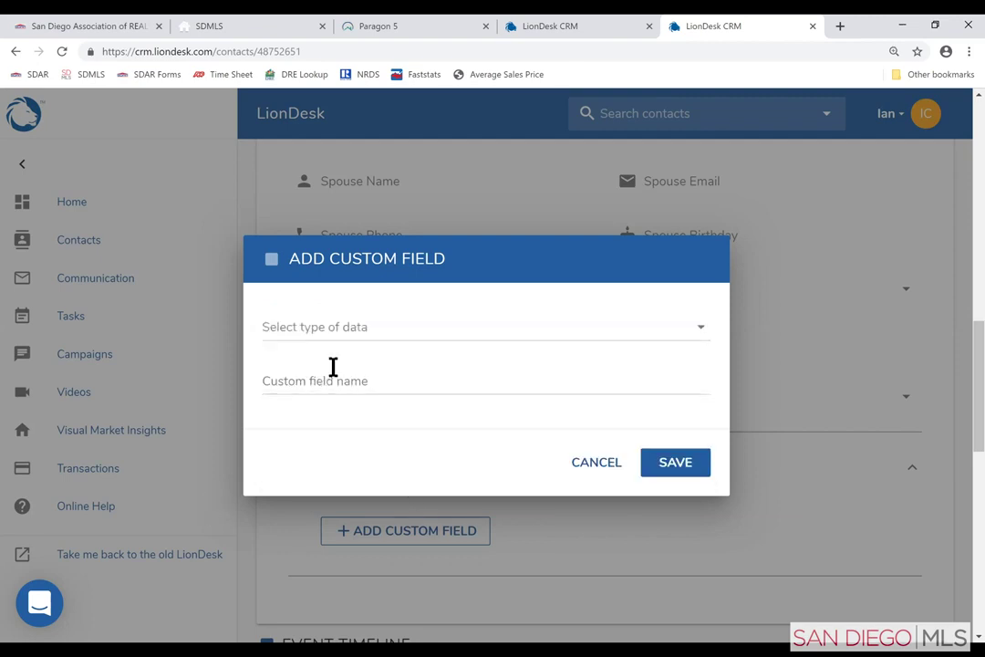
click(326, 387)
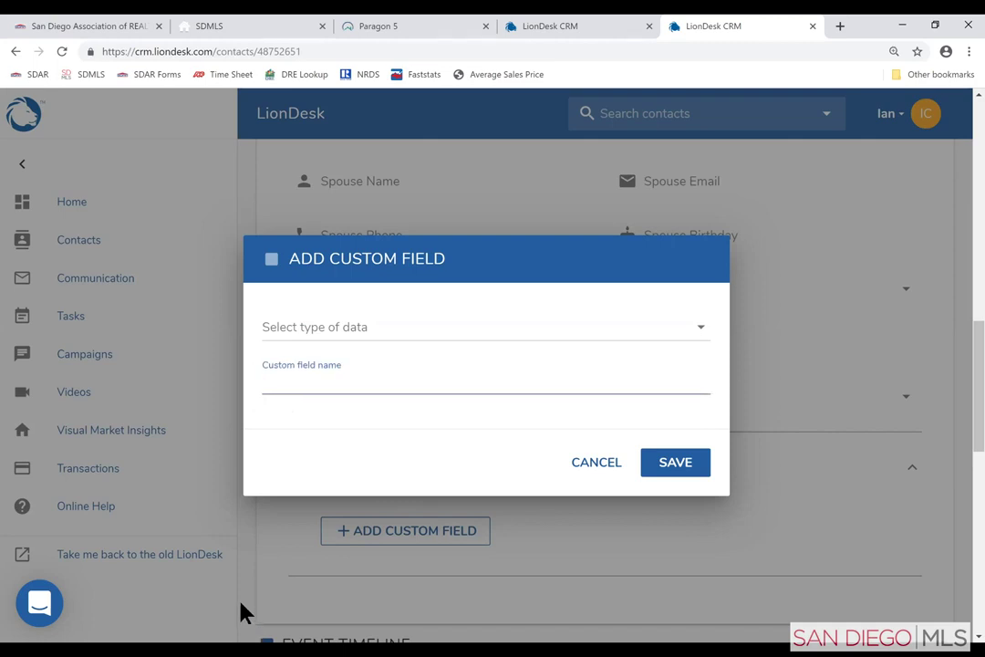
click(346, 328)
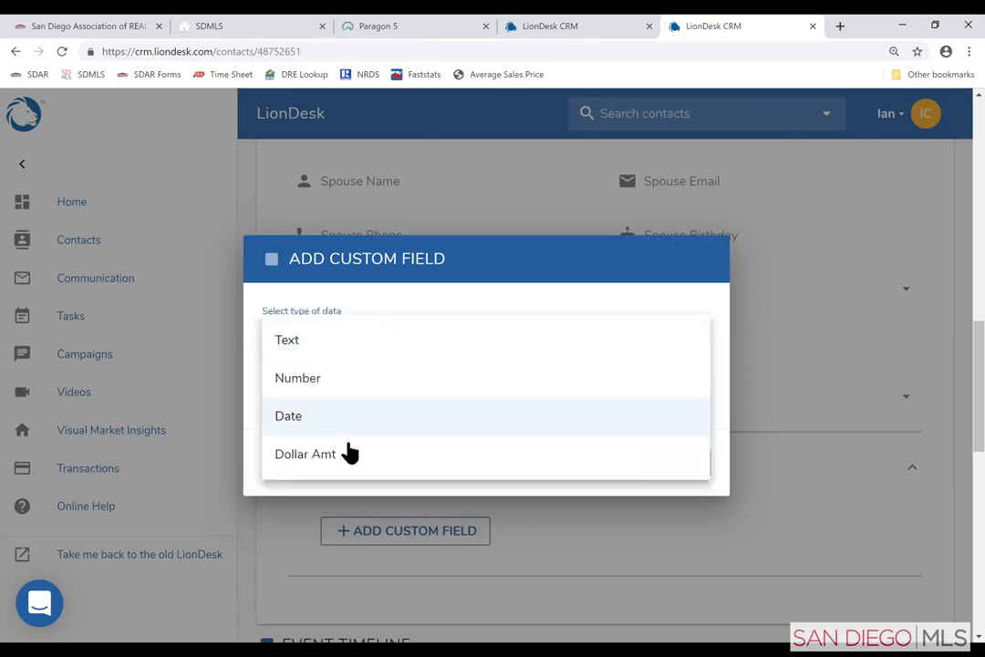
click(307, 350)
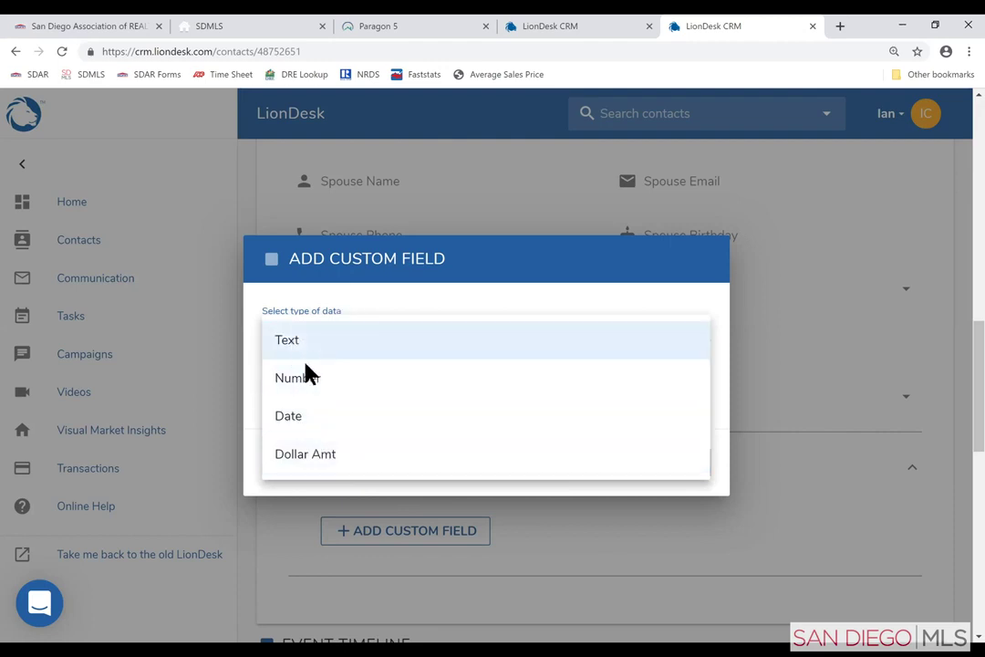
click(345, 381)
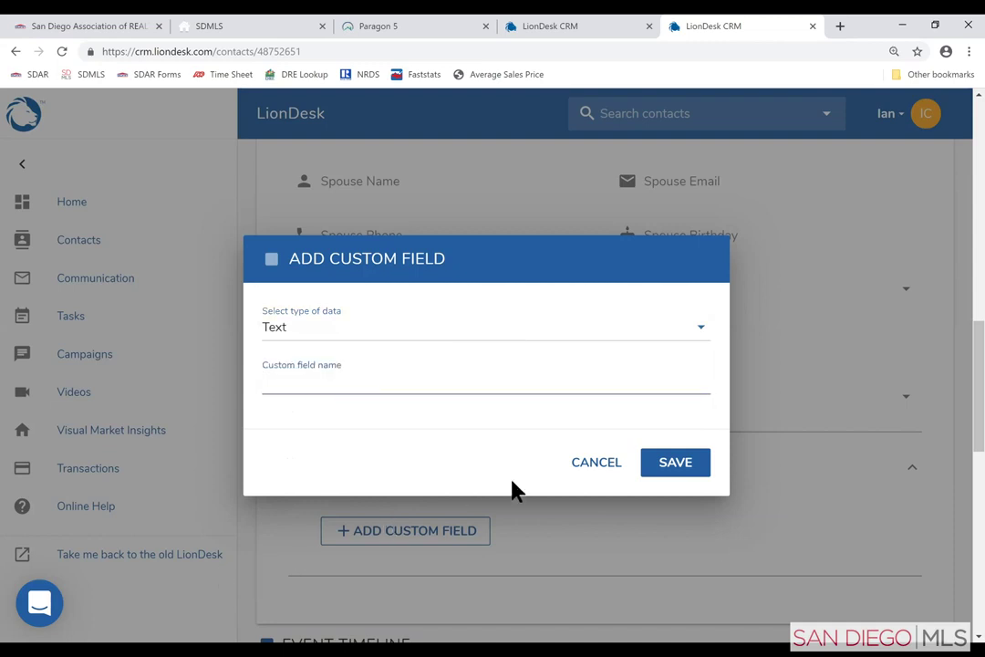
click(589, 468)
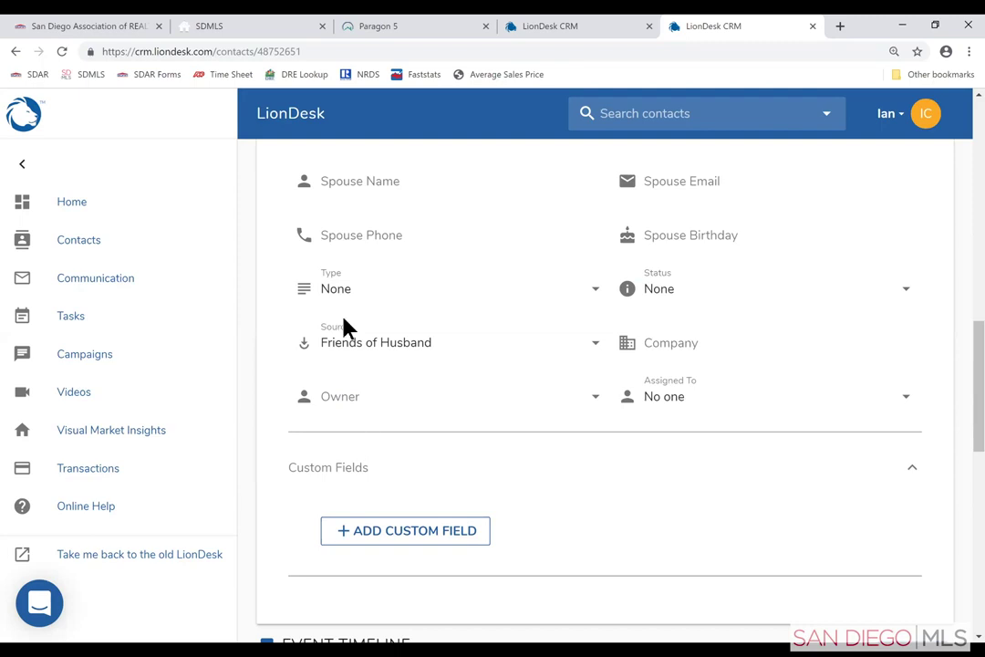
scroll(492, 419, down, 1)
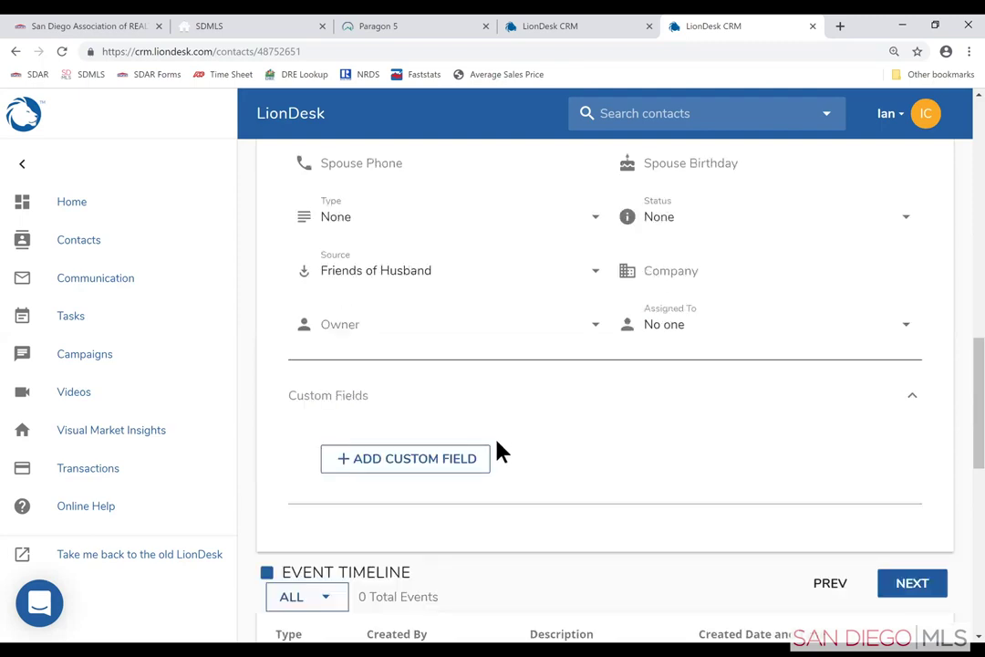
scroll(499, 451, down, 1)
scroll(499, 453, down, 1)
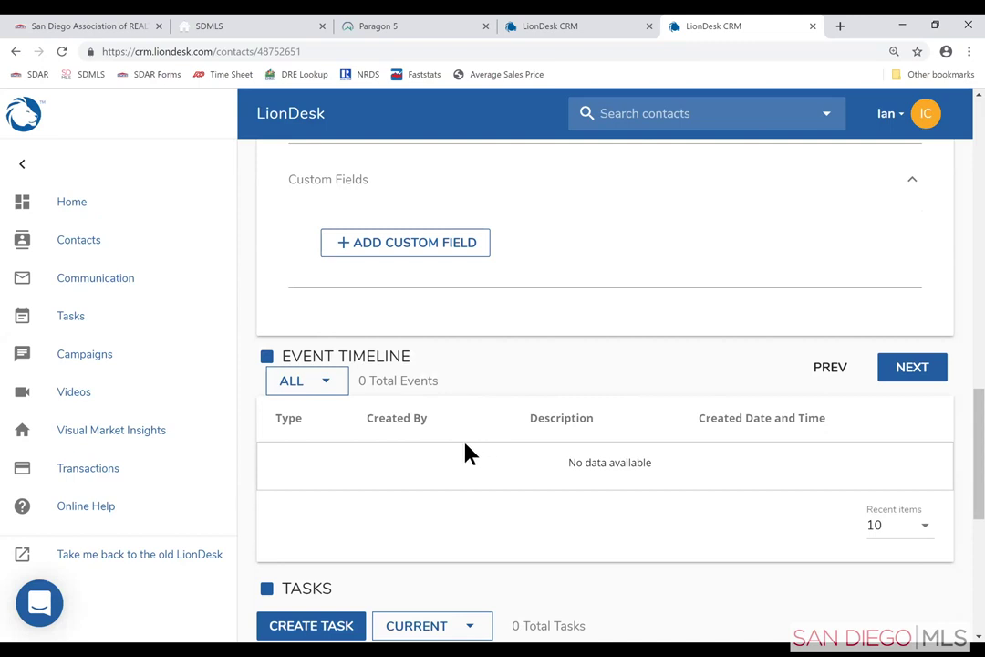
scroll(466, 455, down, 1)
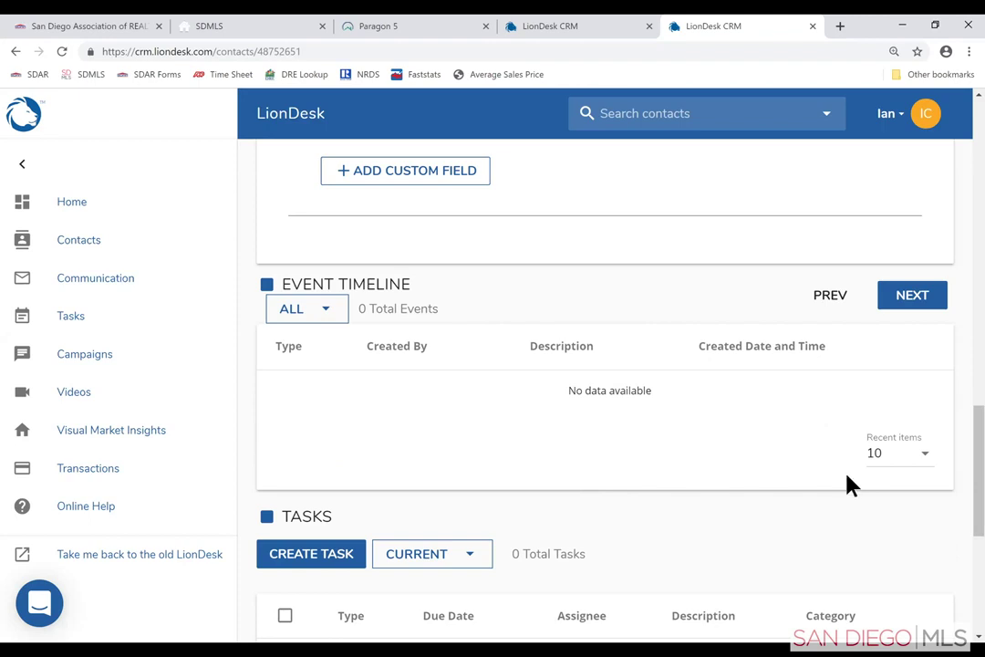
scroll(844, 488, down, 2)
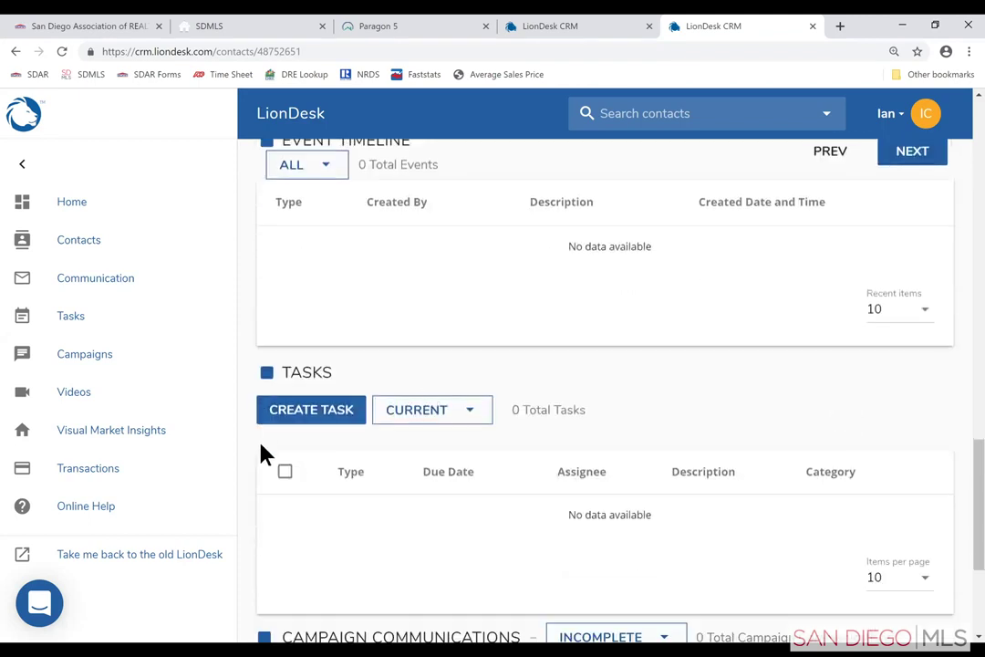
scroll(262, 454, down, 2)
scroll(248, 454, down, 2)
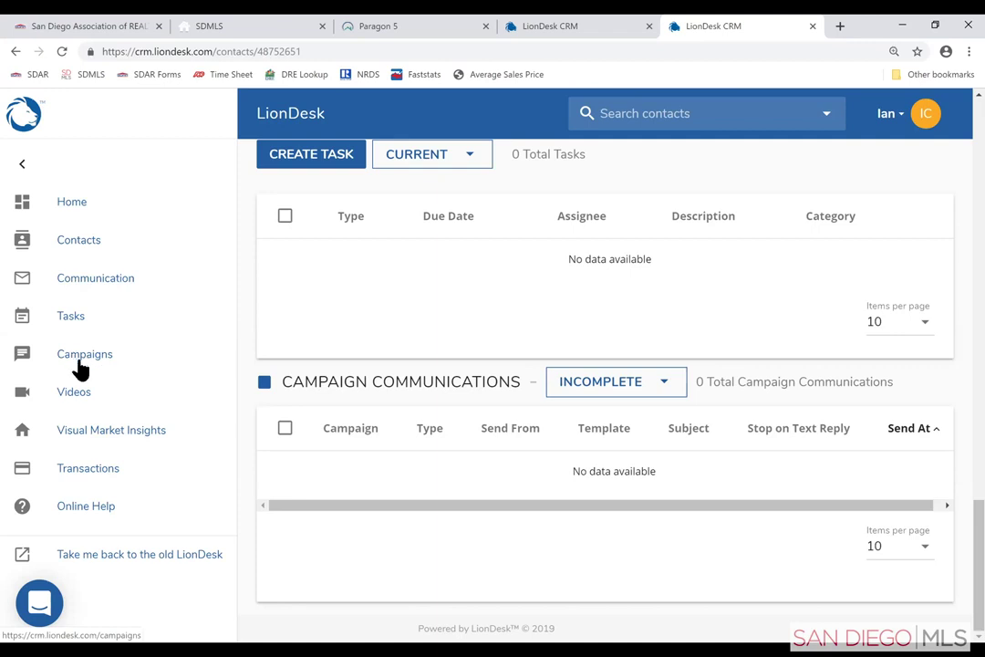
- Open Visual Market Insights in a new tab, then return to the profile page tab
click(99, 435)
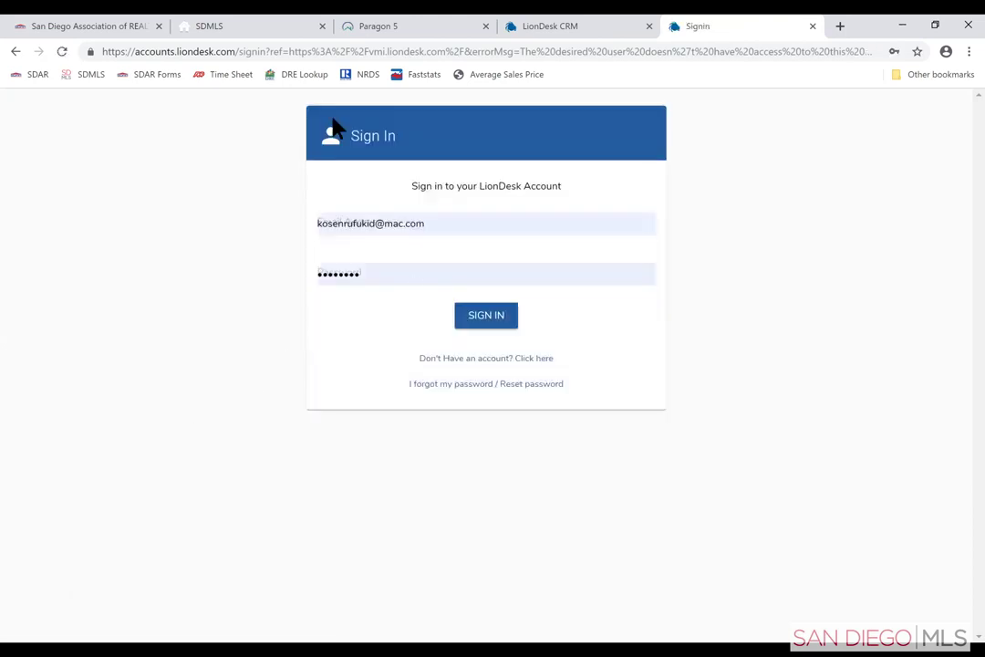
click(616, 22)
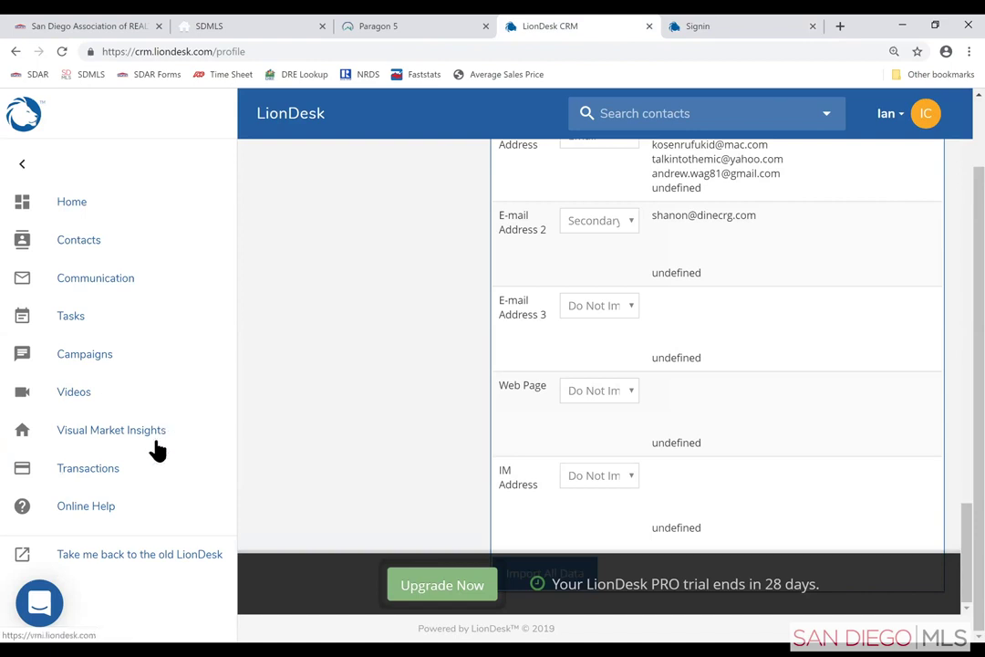
- Open the Transactions dashboard and expand the sidebar to show section labels
click(87, 469)
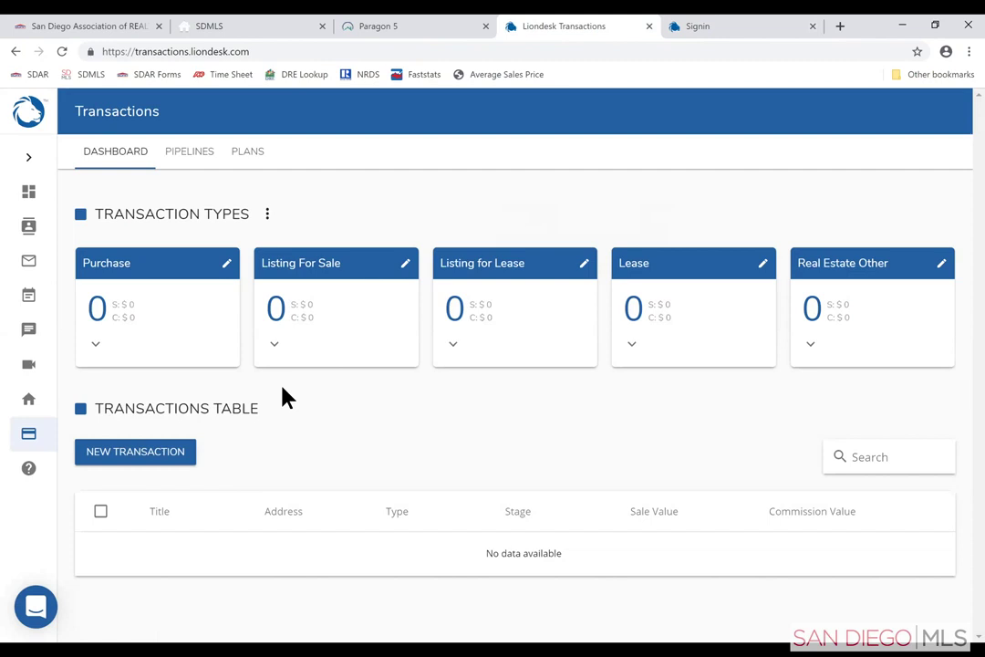
click(28, 160)
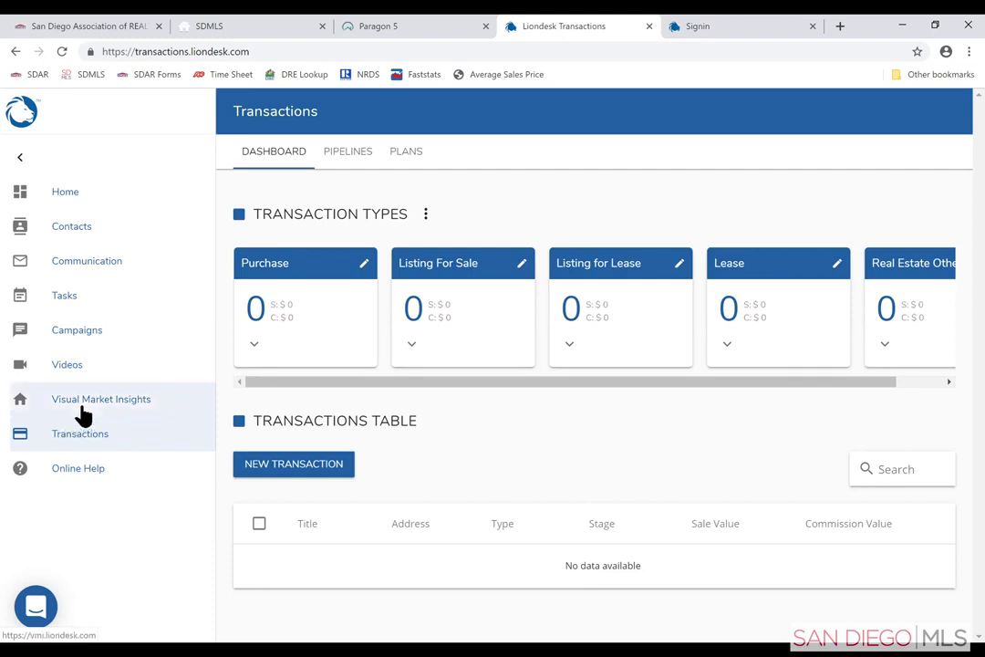
click(66, 230)
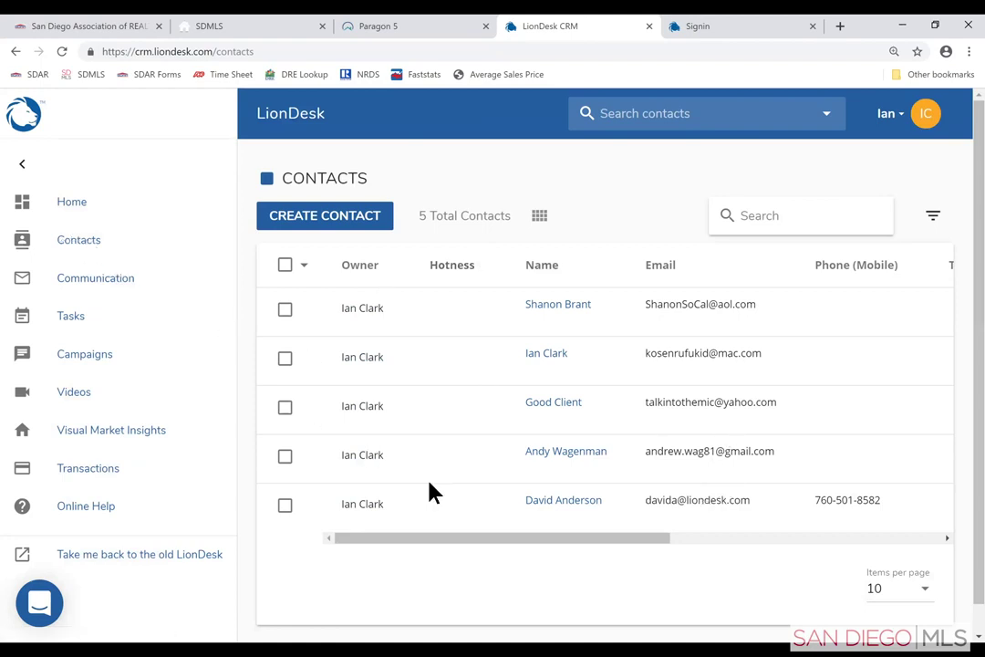
drag(461, 545, 472, 545)
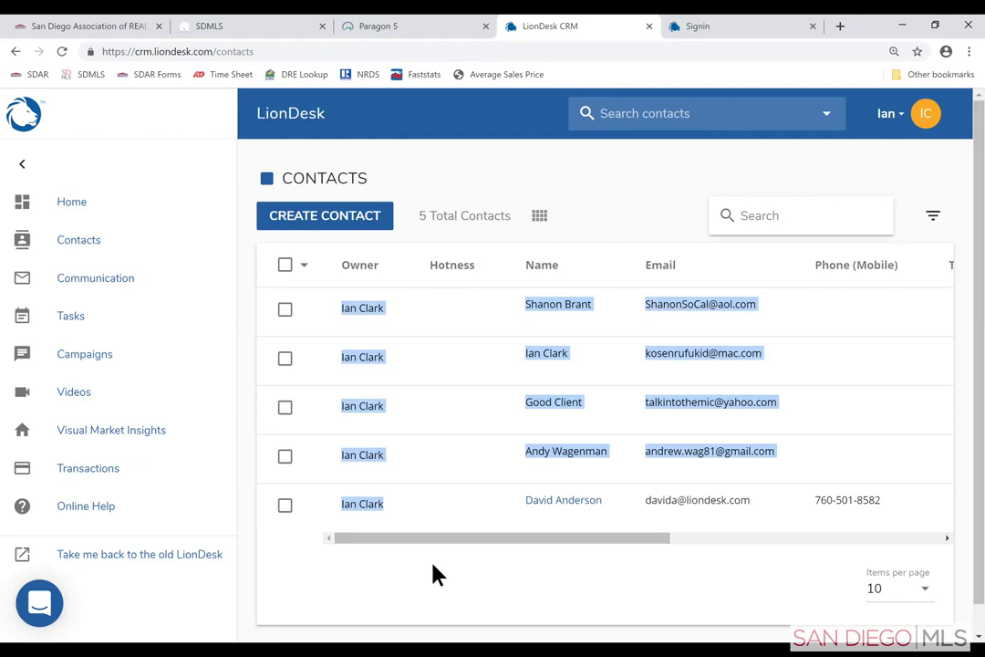
click(402, 544)
drag(396, 545, 497, 540)
drag(499, 538, 568, 516)
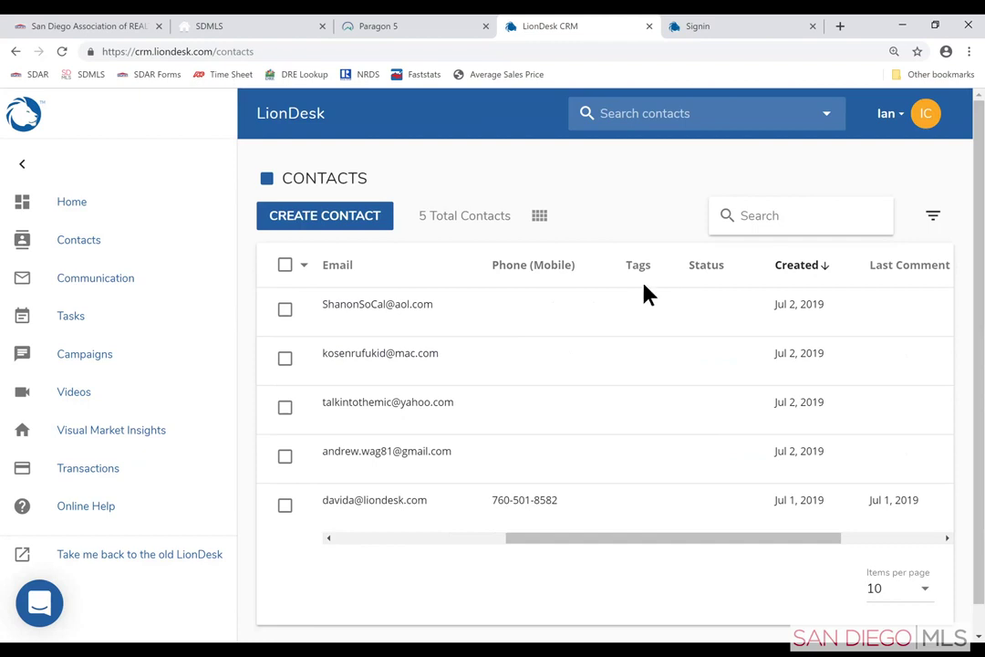
drag(621, 537, 505, 523)
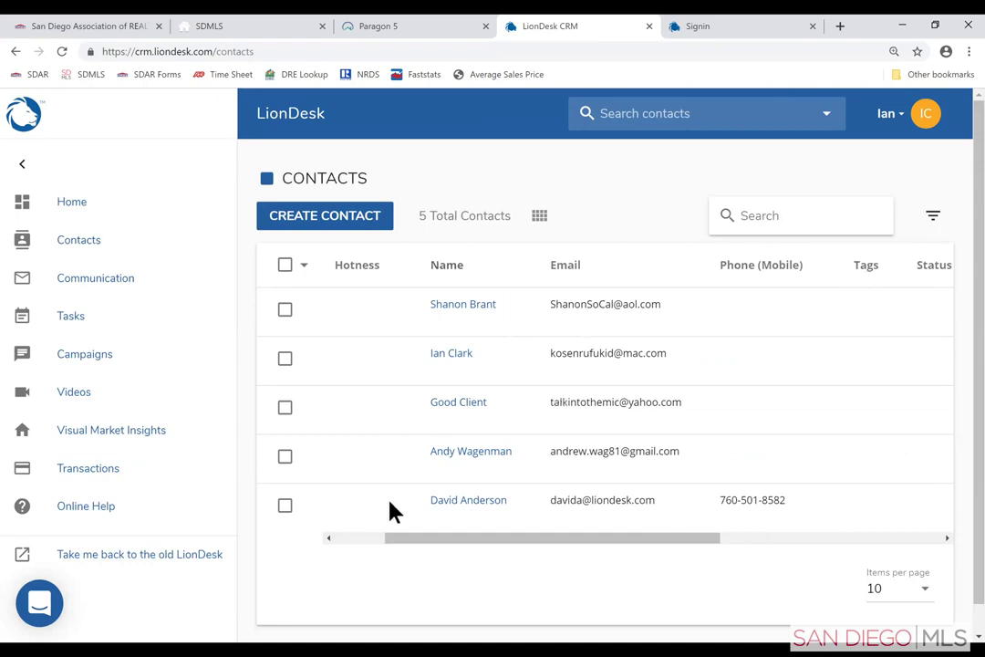
click(469, 308)
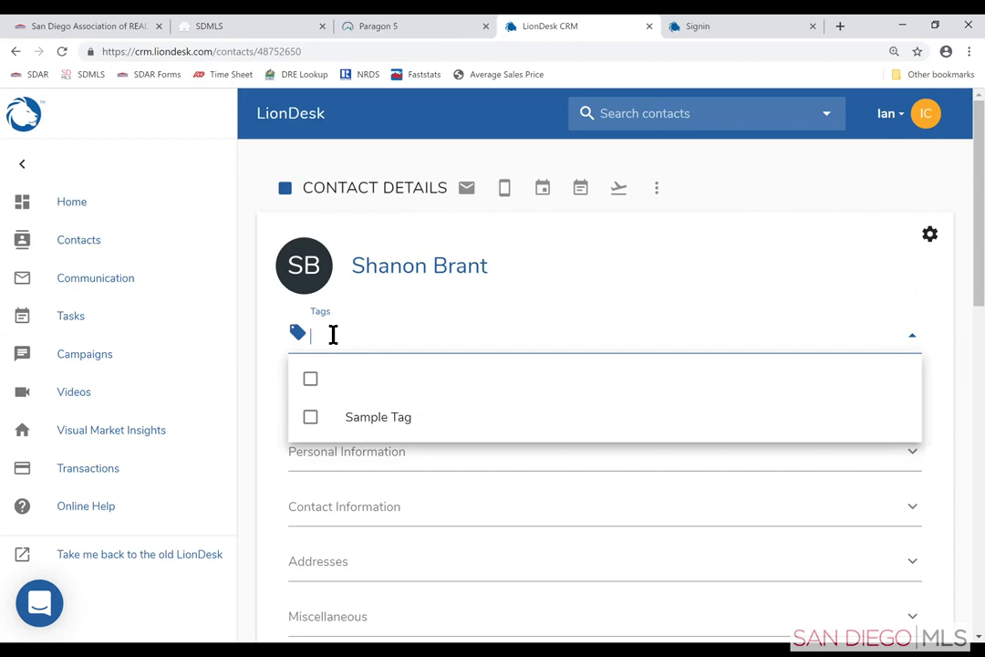
- Create a Buyer tag on the first contact and save the contact
text(BU)
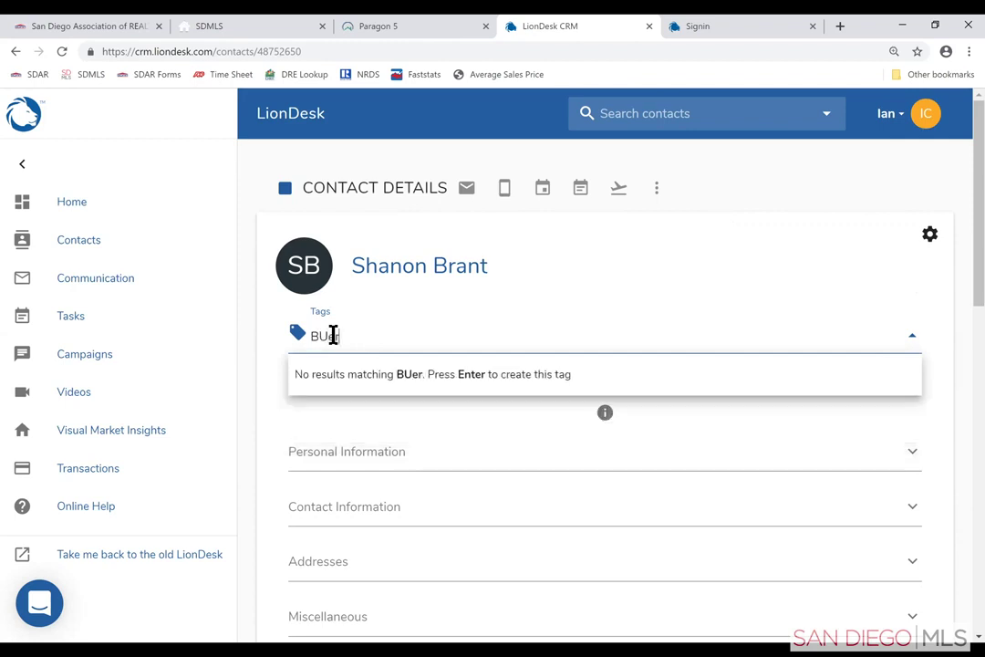
key(BackSpace)
text(u)
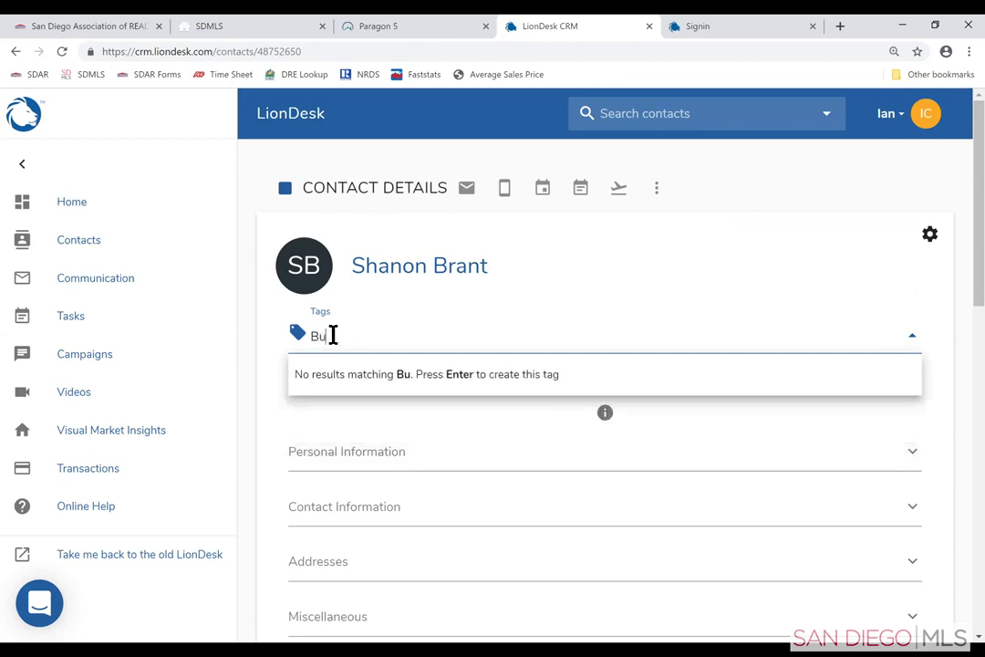
text(yer)
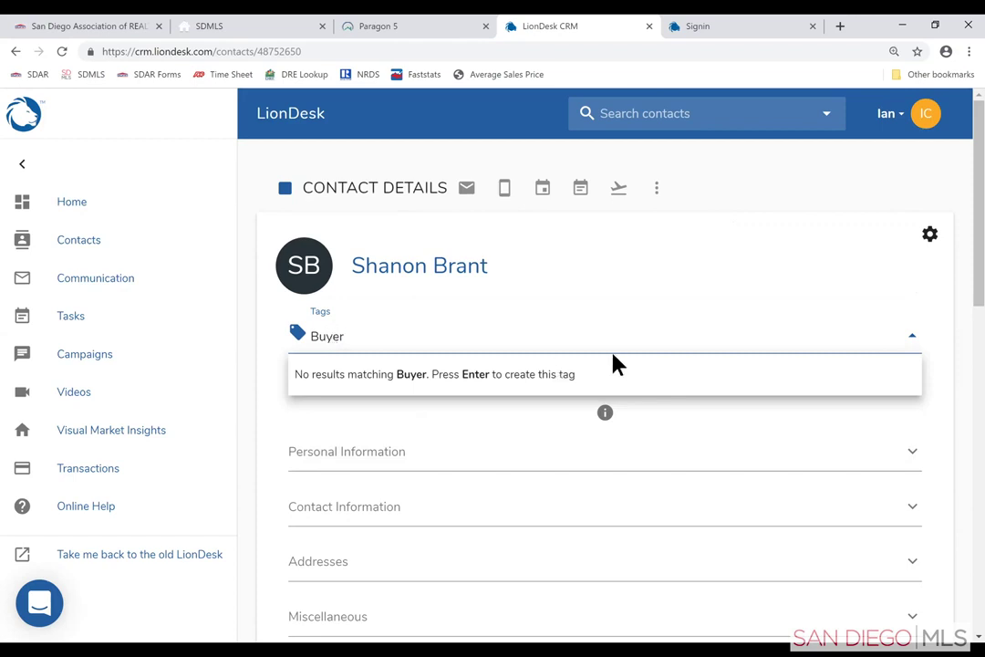
key(Return)
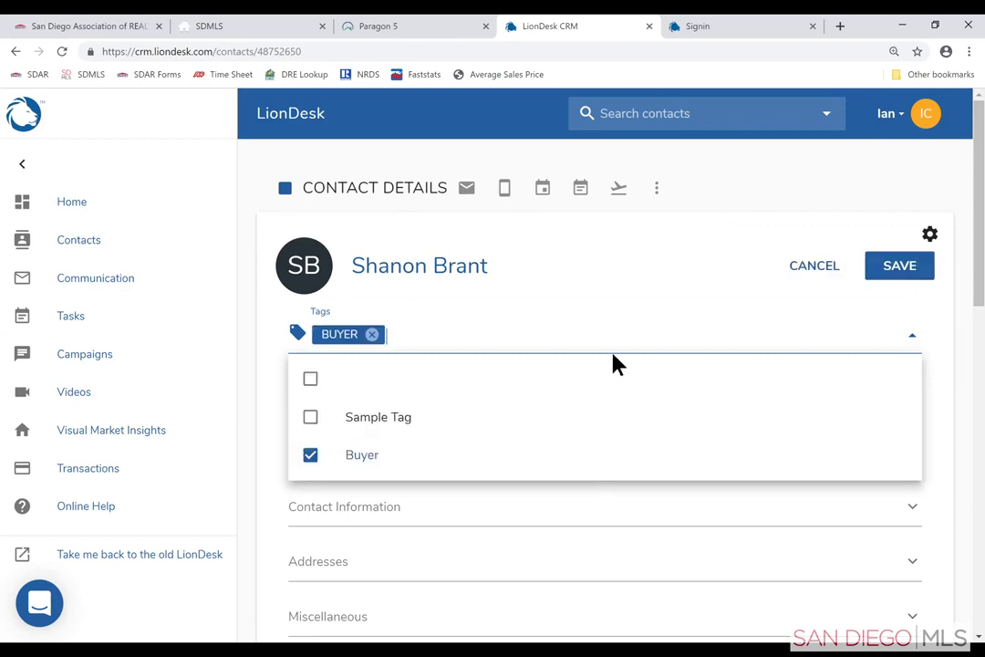
click(896, 272)
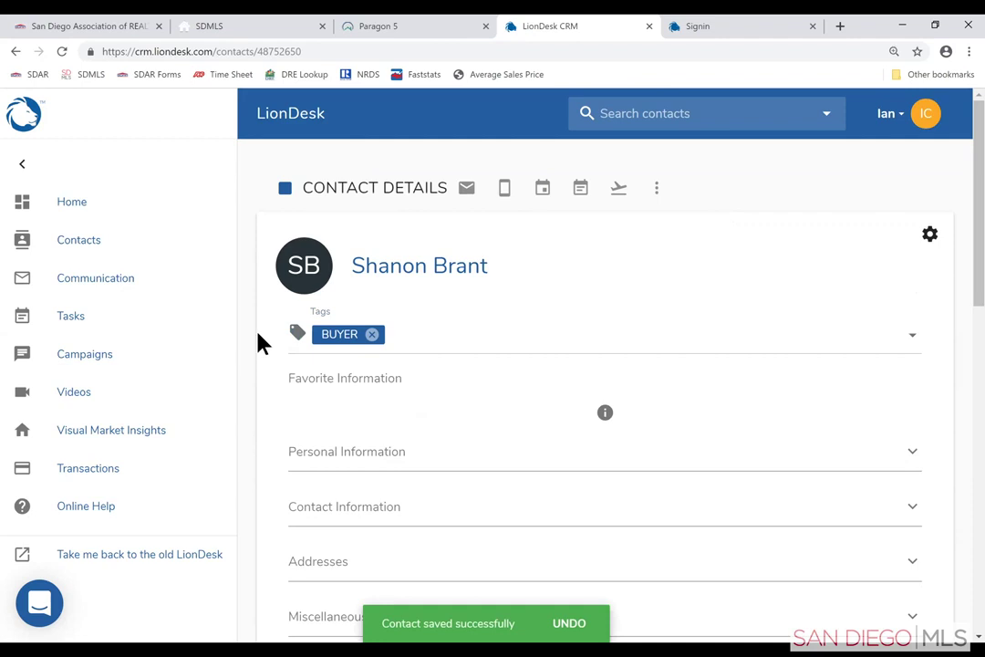
- Reopen the first contact from the Contacts list and check its available tags
click(81, 244)
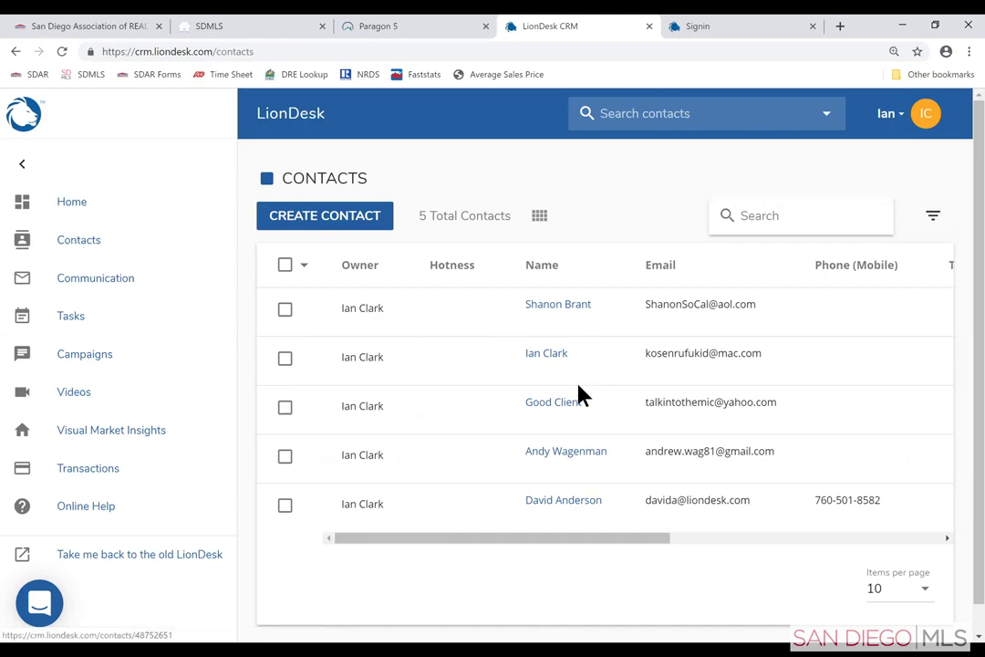
drag(576, 538, 488, 335)
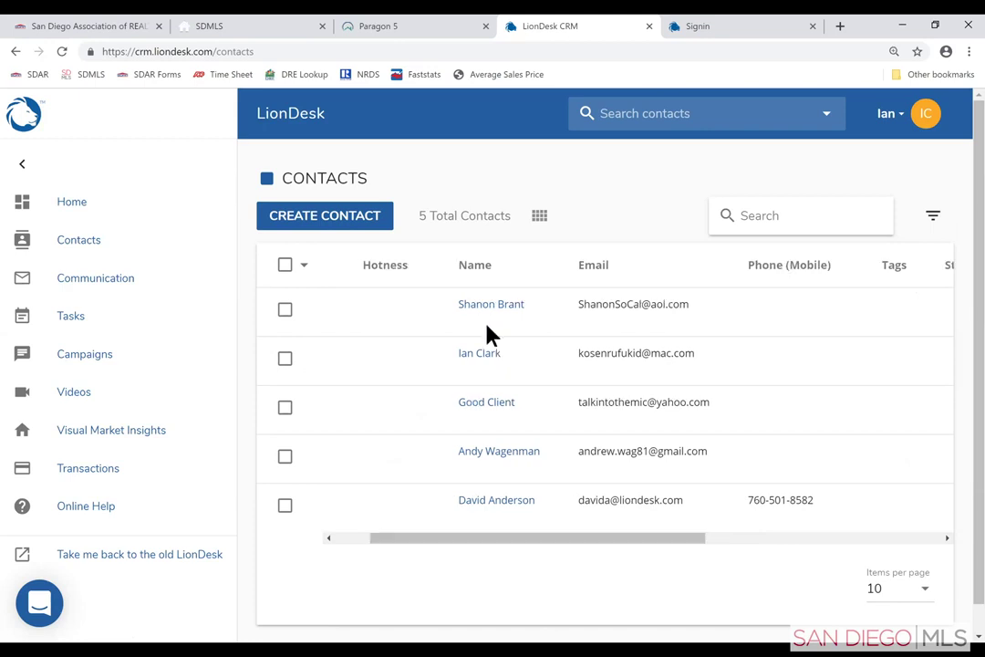
click(484, 309)
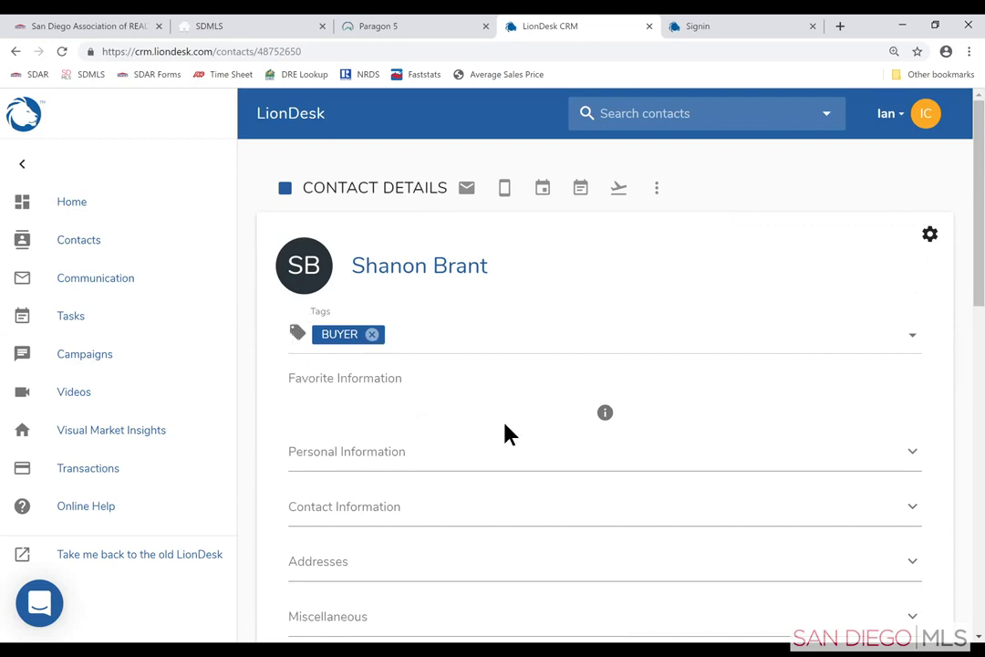
click(913, 340)
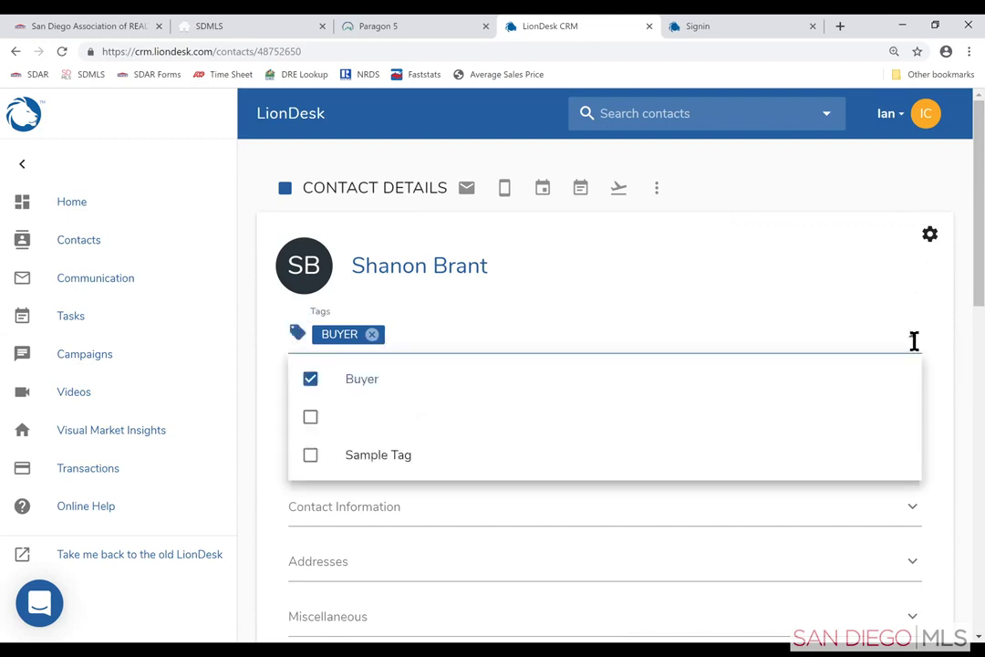
click(367, 257)
- Return to the five-contact list, briefly visit the email page, and open the contact filter panel
click(68, 243)
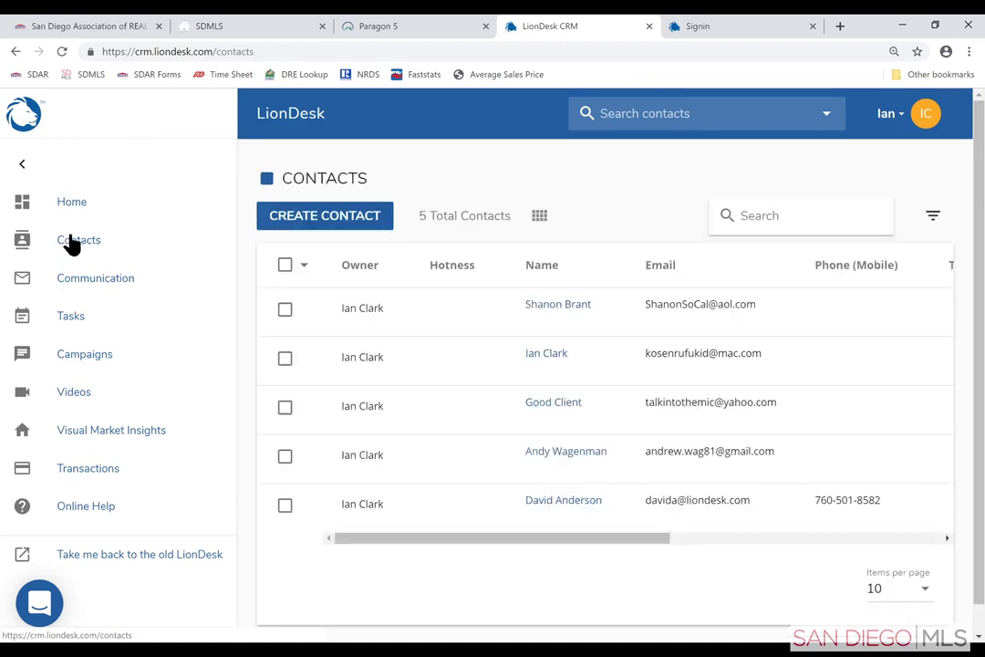
drag(698, 538, 802, 539)
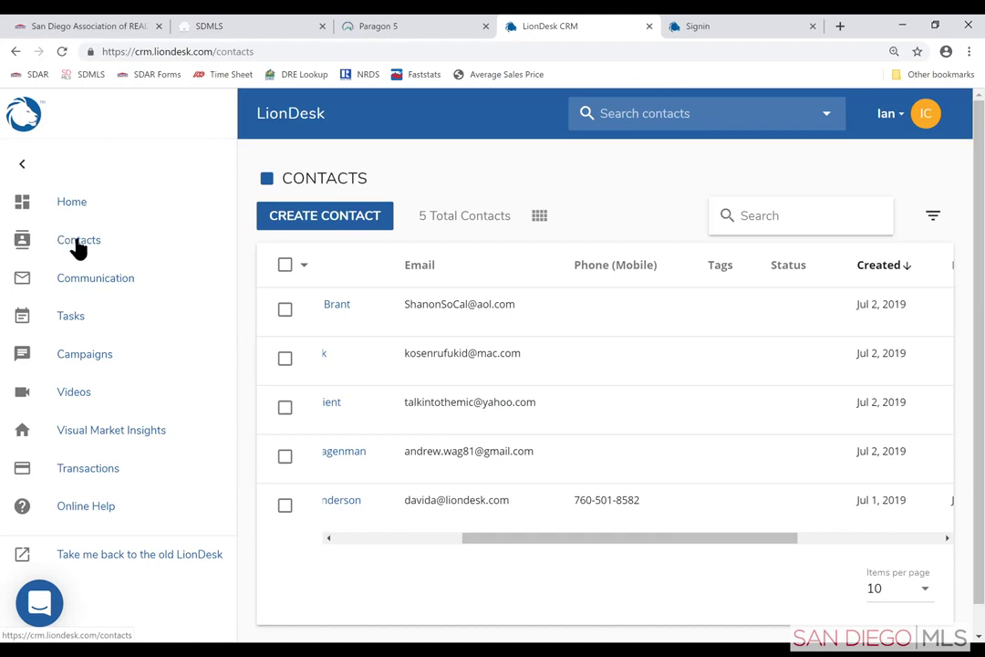
click(88, 282)
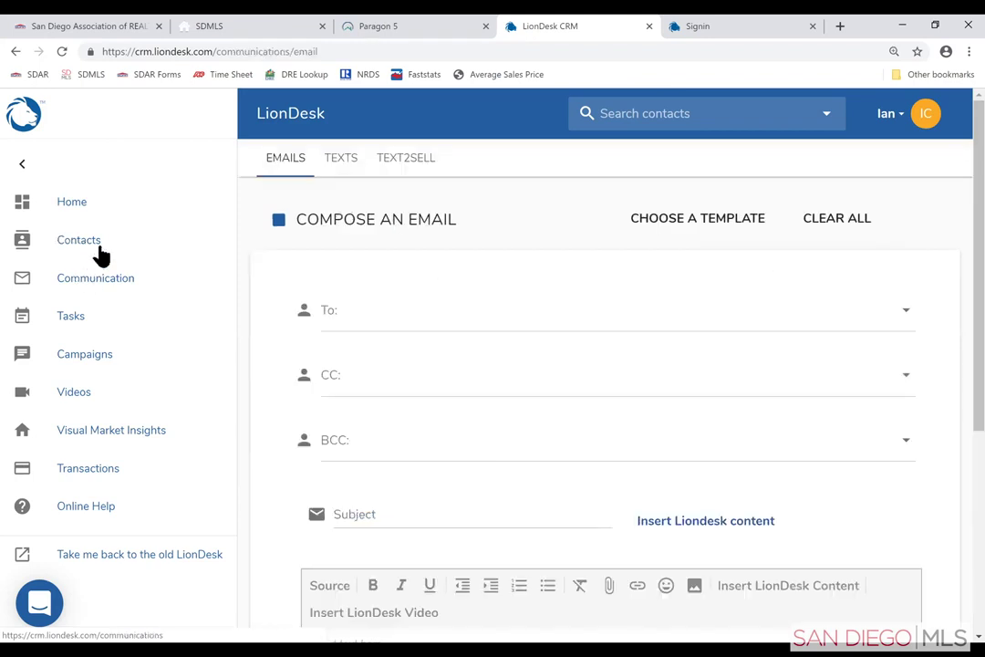
click(85, 243)
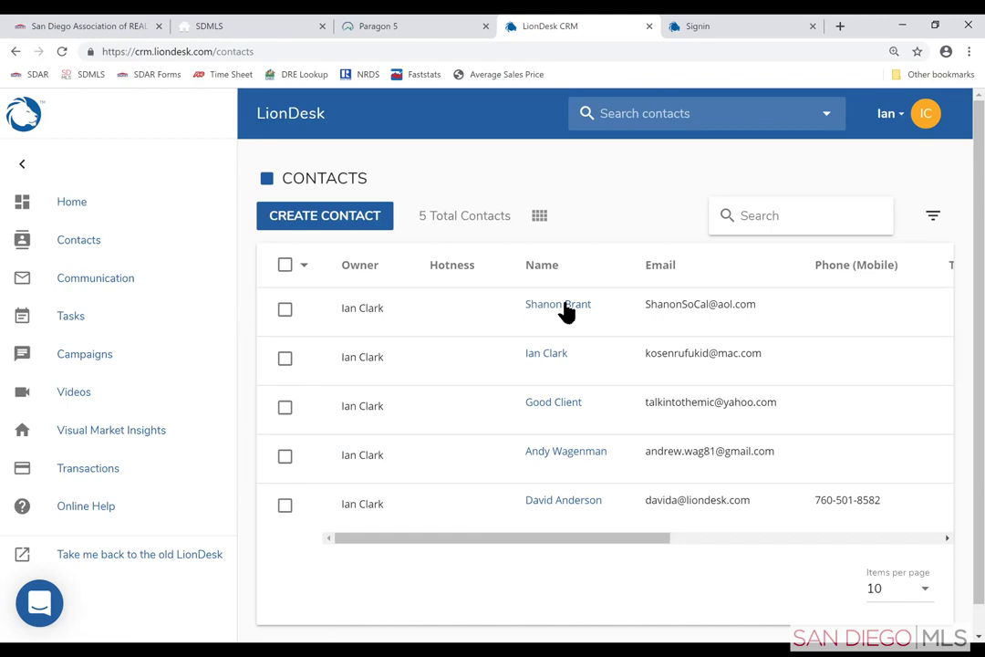
drag(689, 513, 780, 540)
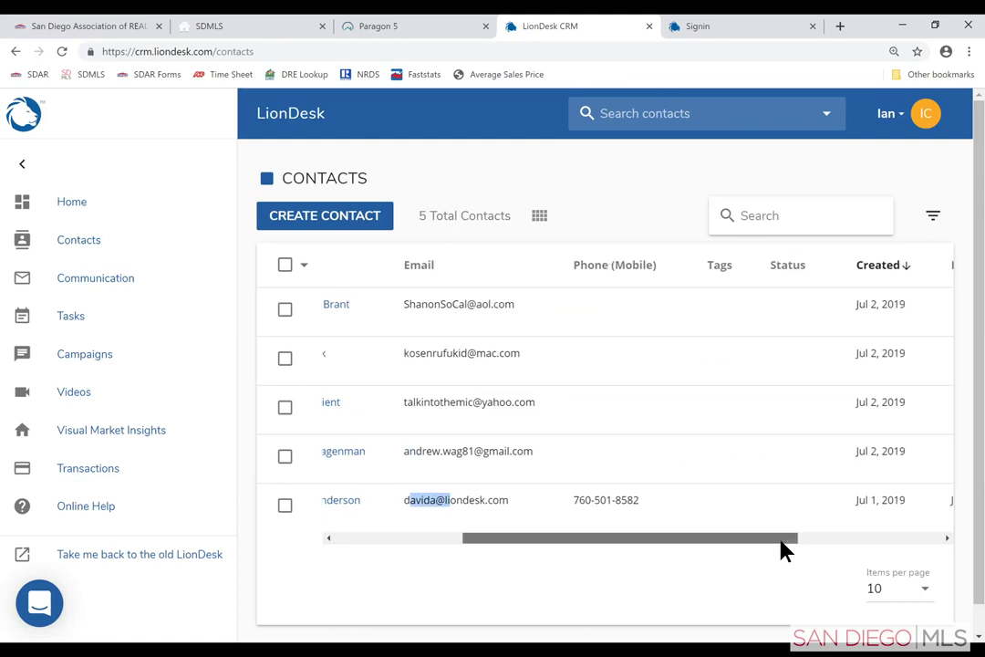
click(931, 222)
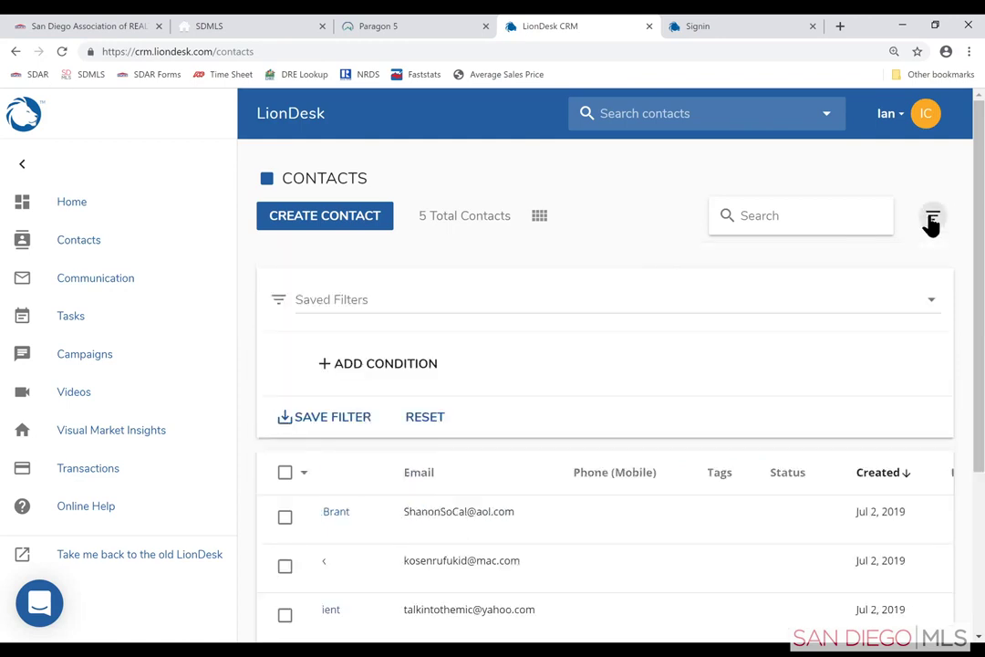
- Add a Tags 'include any of' Buyer filter condition and select the single matching contact
click(328, 370)
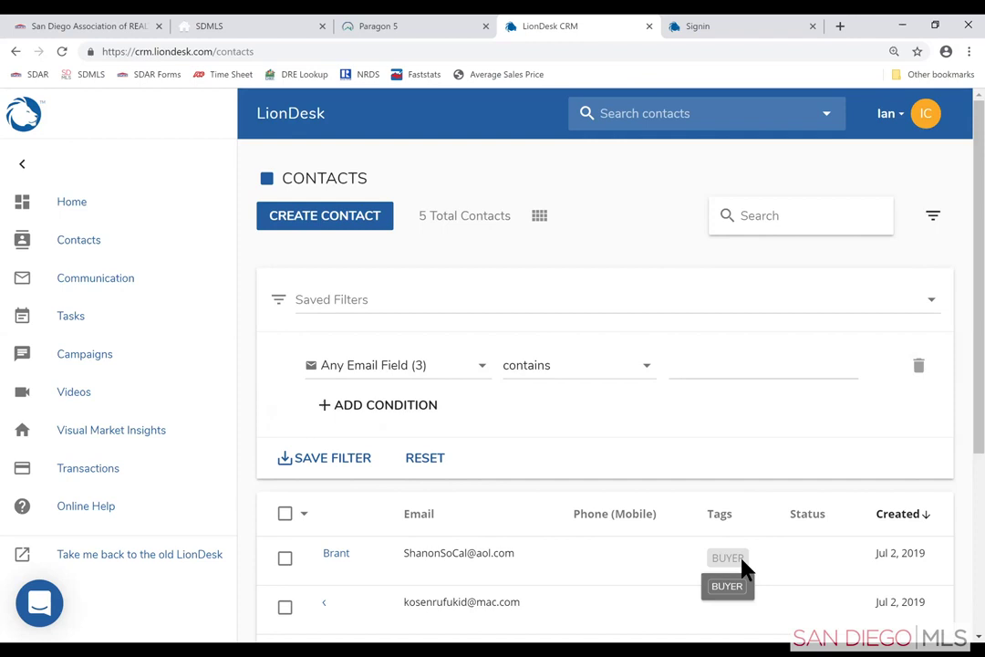
click(484, 369)
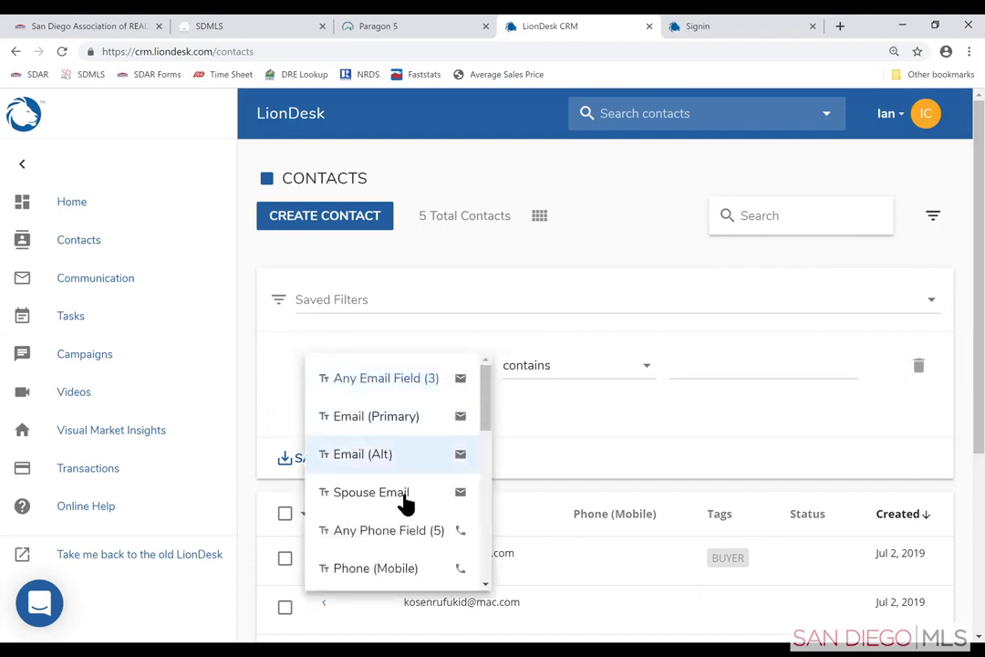
scroll(406, 504, down, 3)
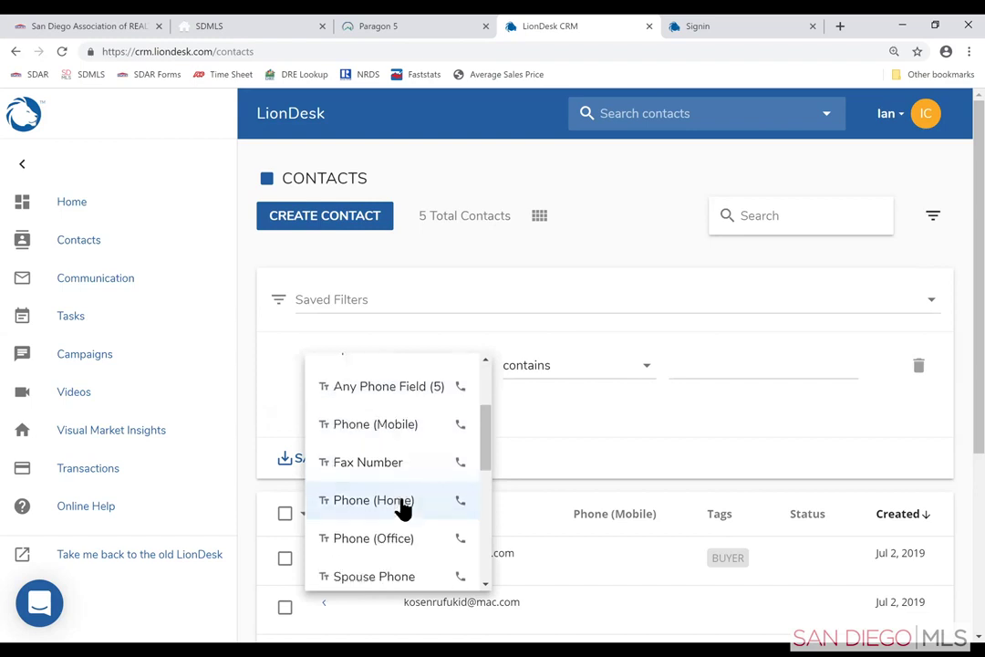
scroll(404, 508, down, 3)
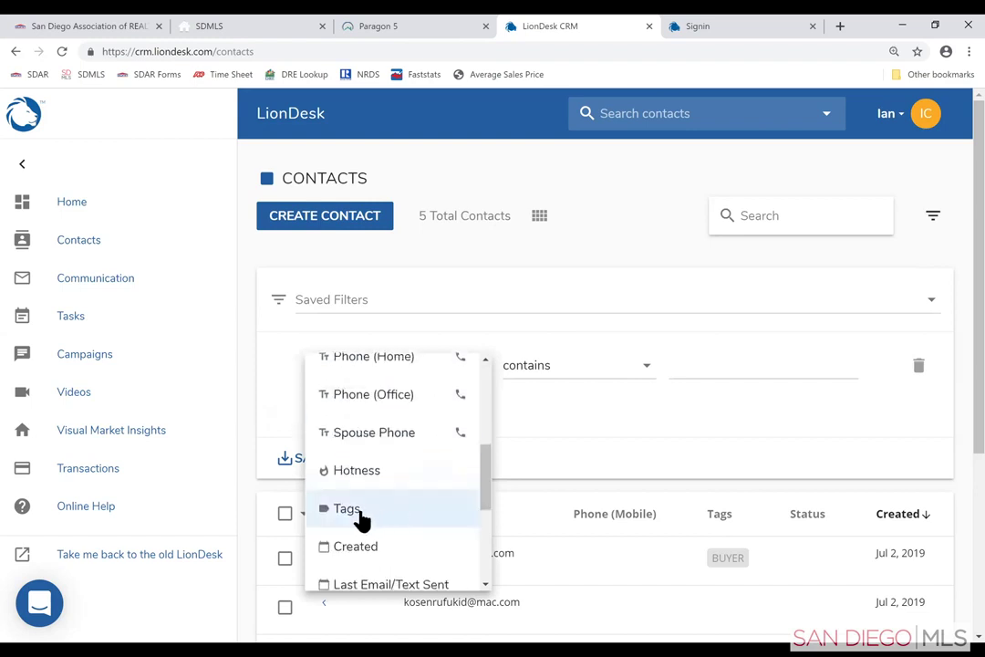
click(362, 519)
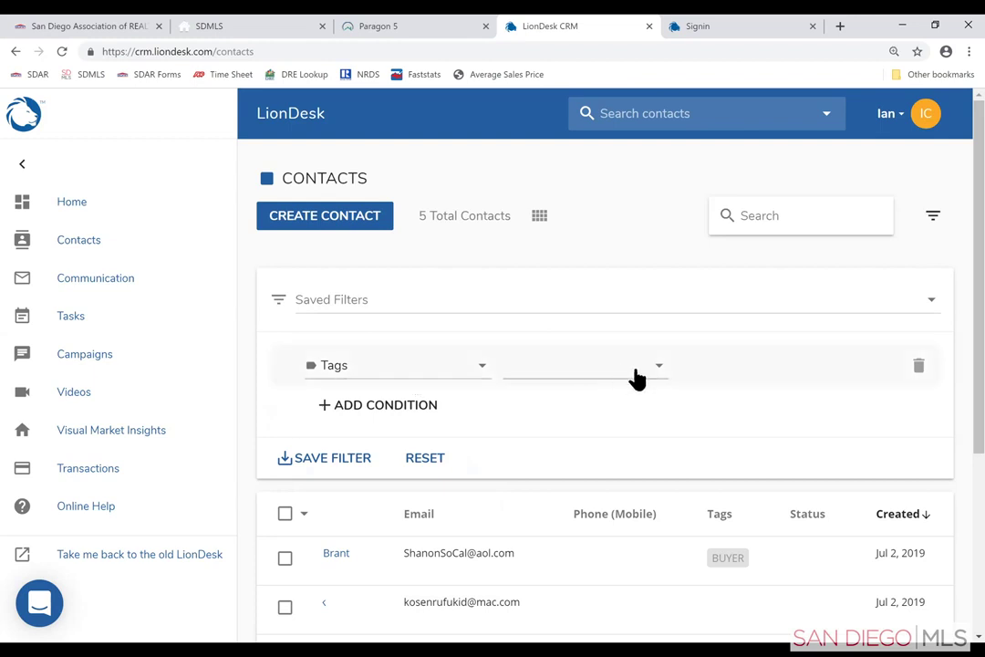
click(584, 379)
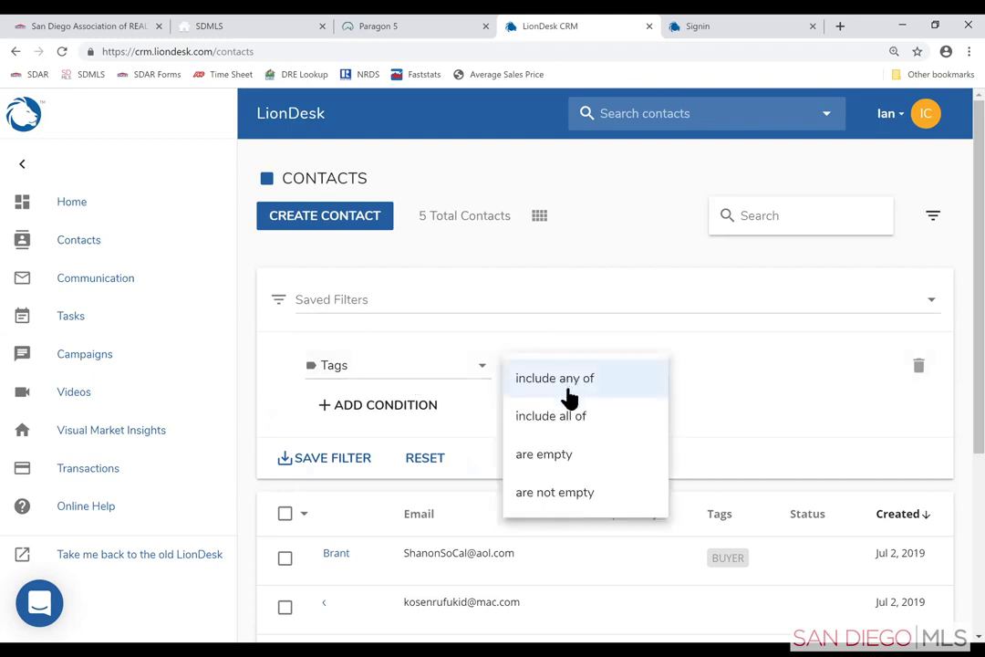
click(588, 389)
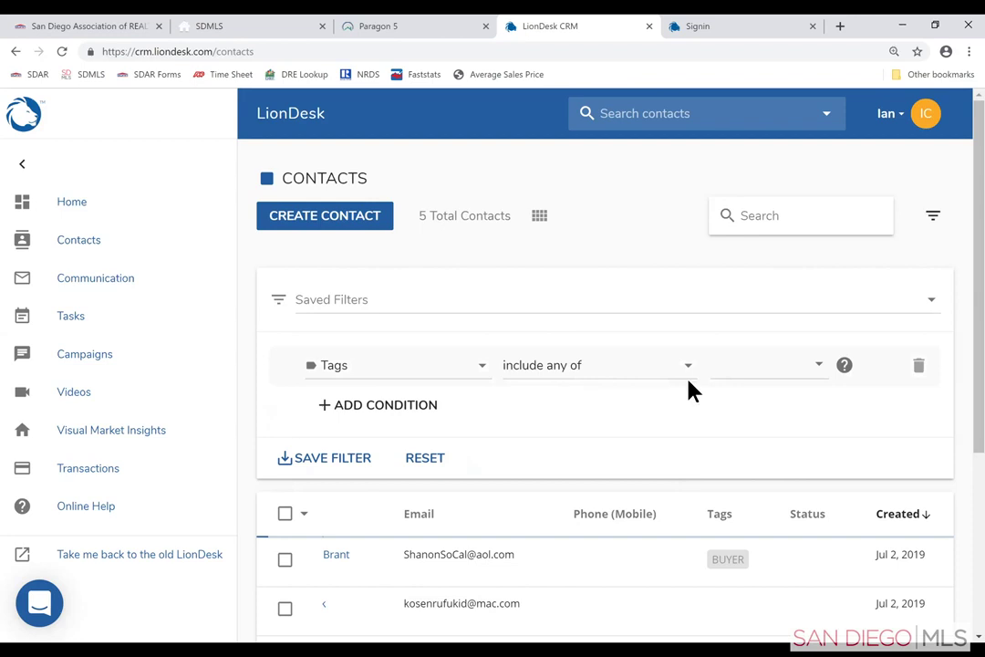
click(816, 370)
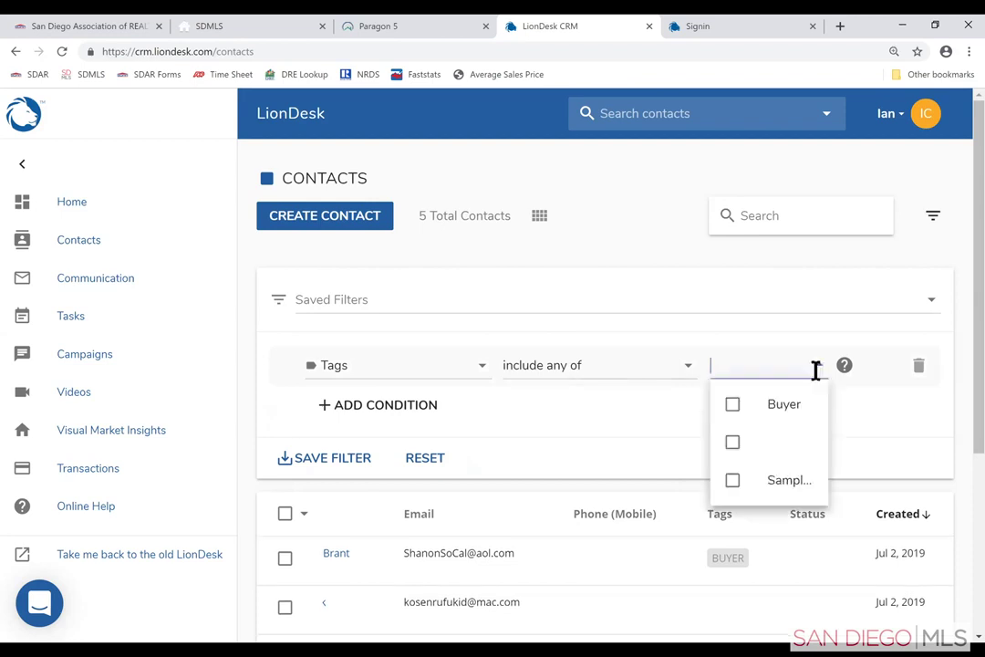
click(734, 409)
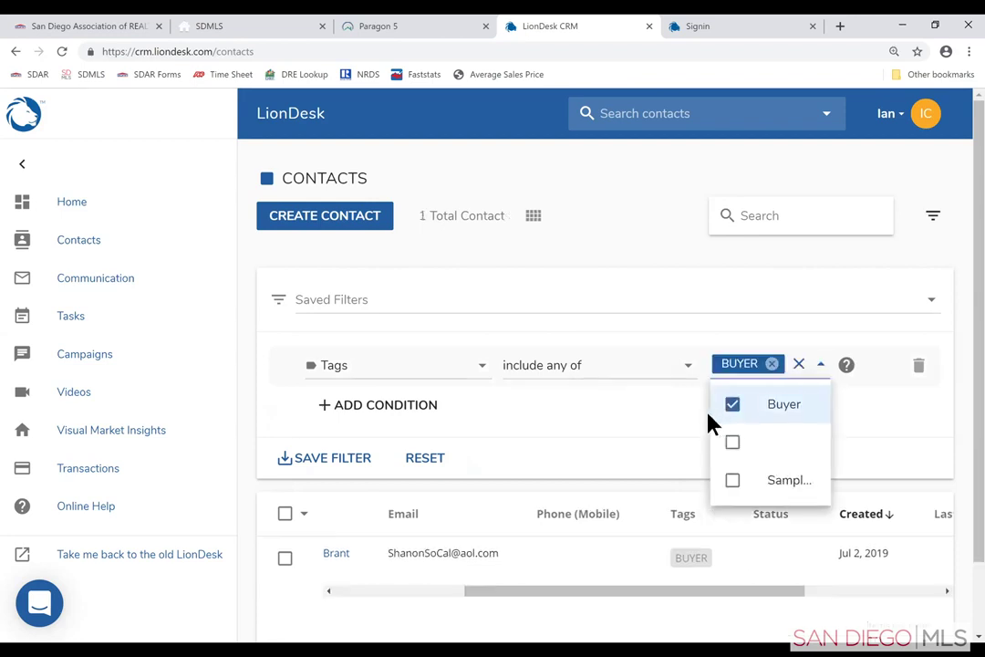
scroll(319, 575, down, 2)
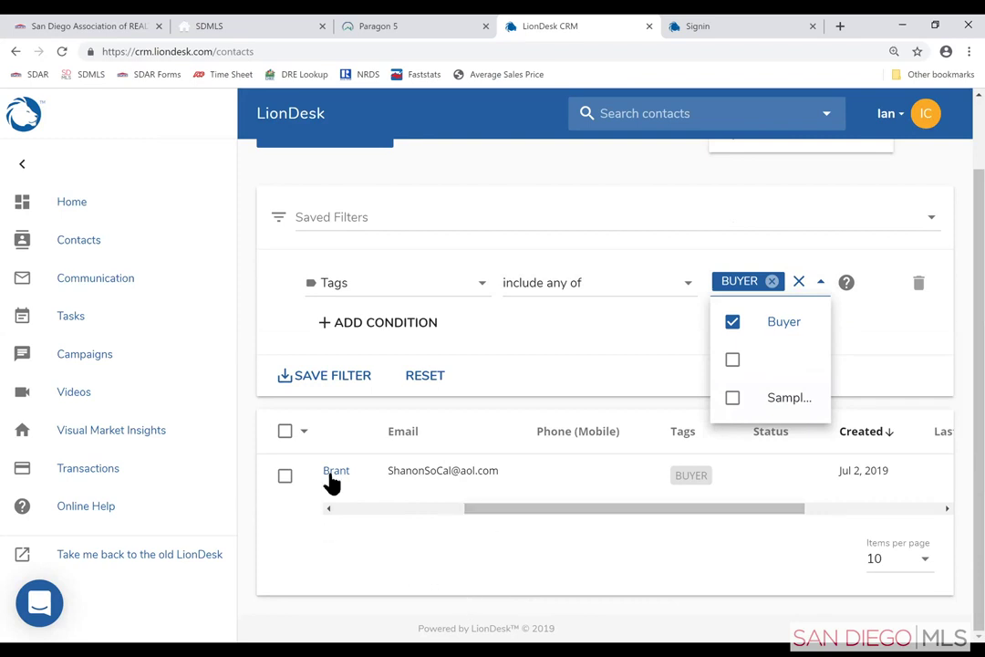
click(285, 479)
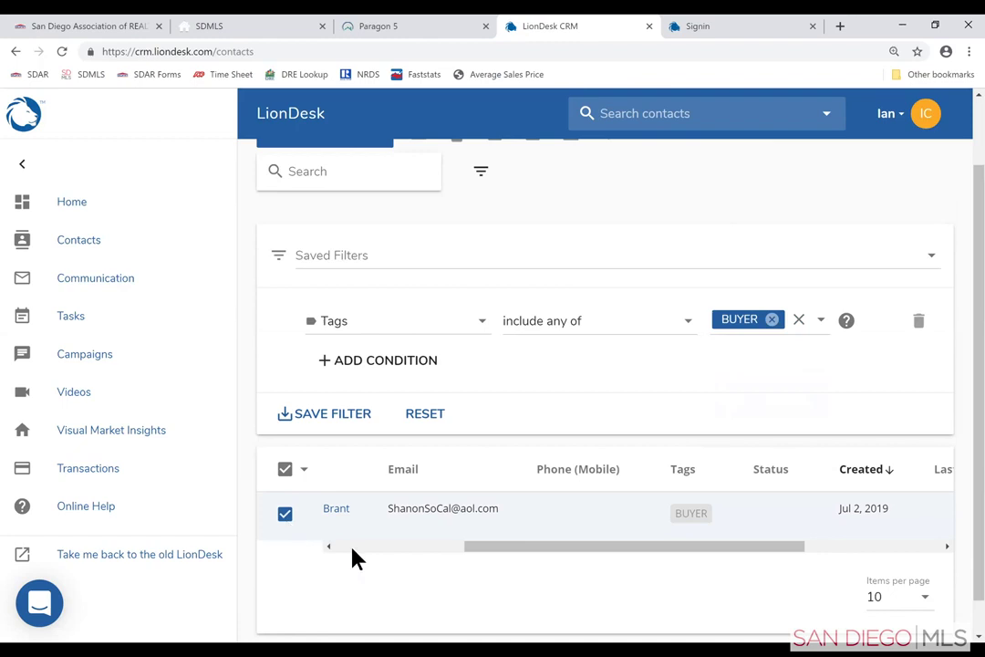
- Remove the BUYER chip from the Tags filter so all five contacts are listed
scroll(351, 525, up, 2)
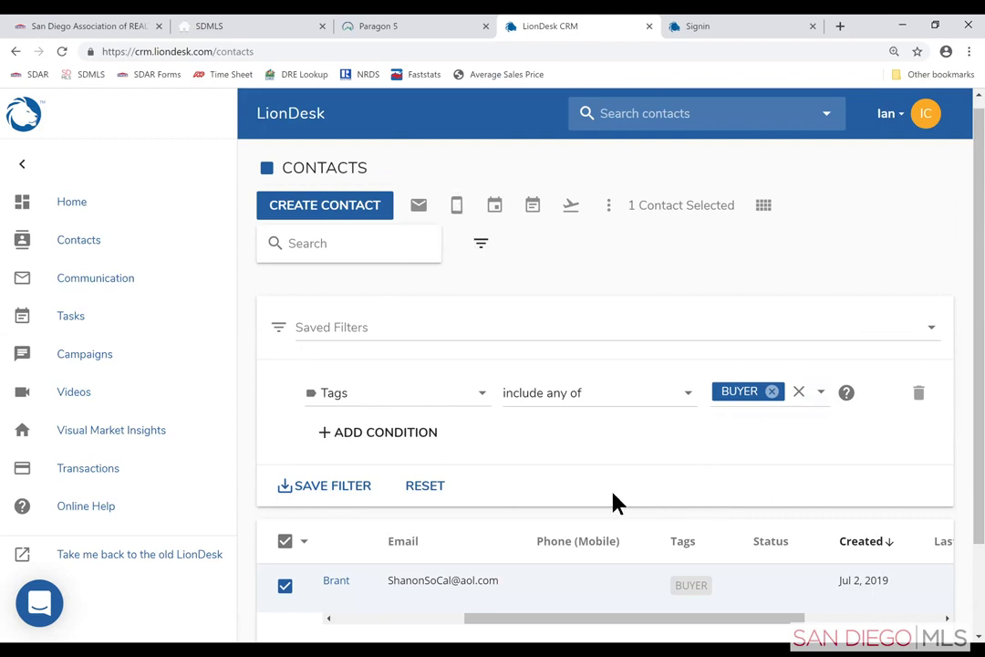
scroll(330, 560, down, 2)
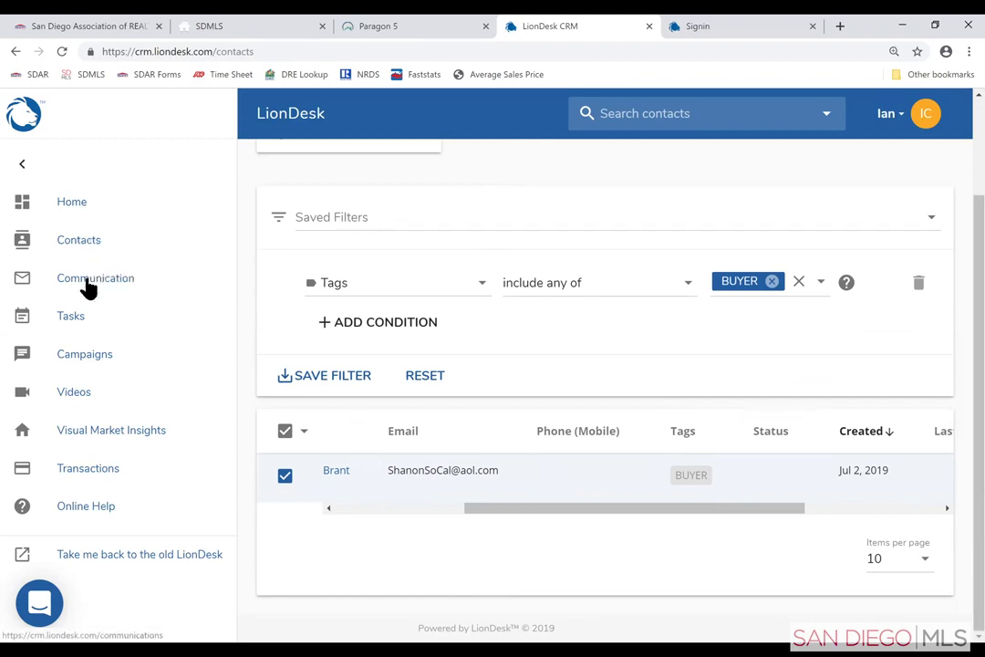
click(798, 282)
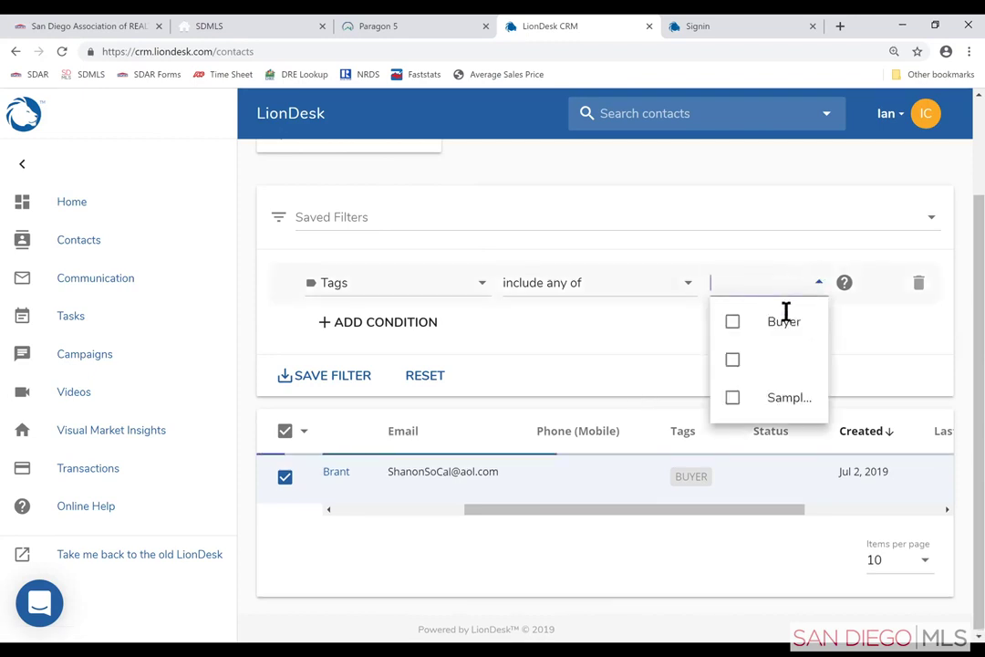
- Tick the third contact's checkbox and scroll across the contact rows
scroll(341, 545, down, 1)
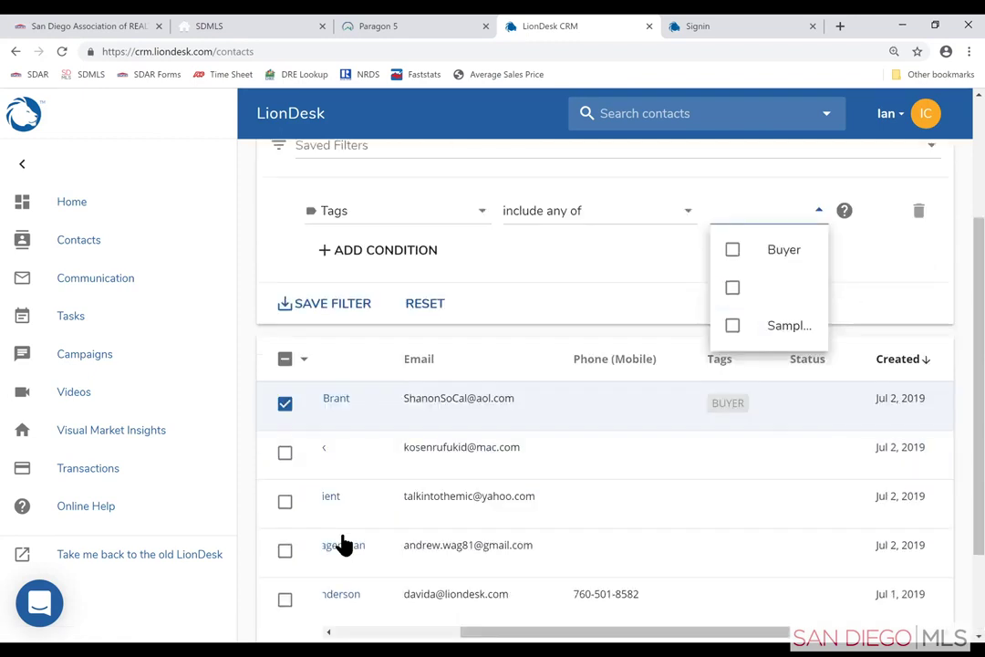
click(286, 504)
scroll(301, 540, down, 1)
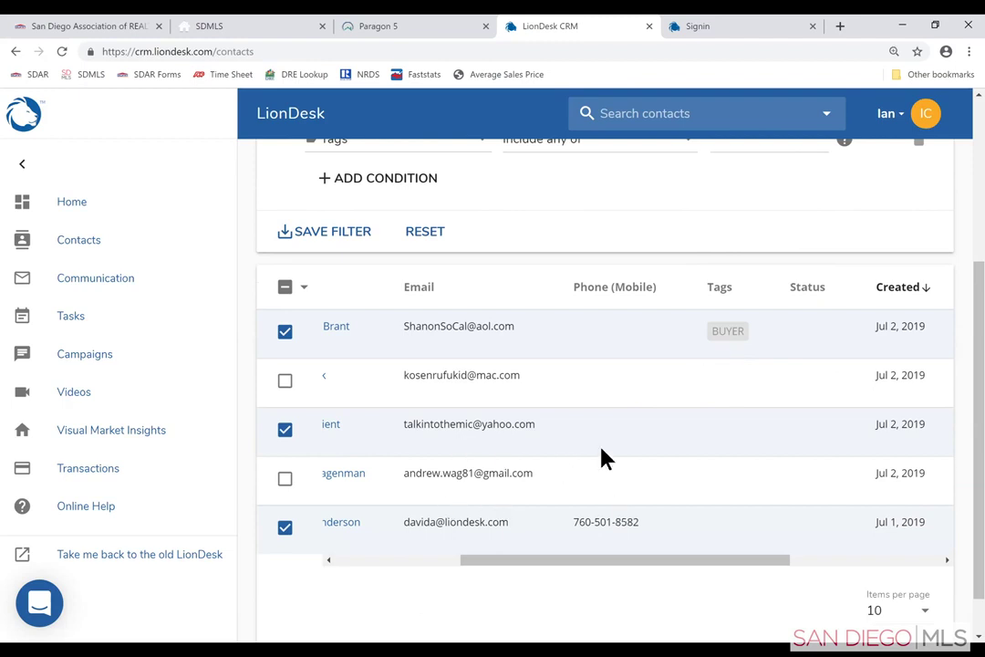
scroll(574, 467, up, 2)
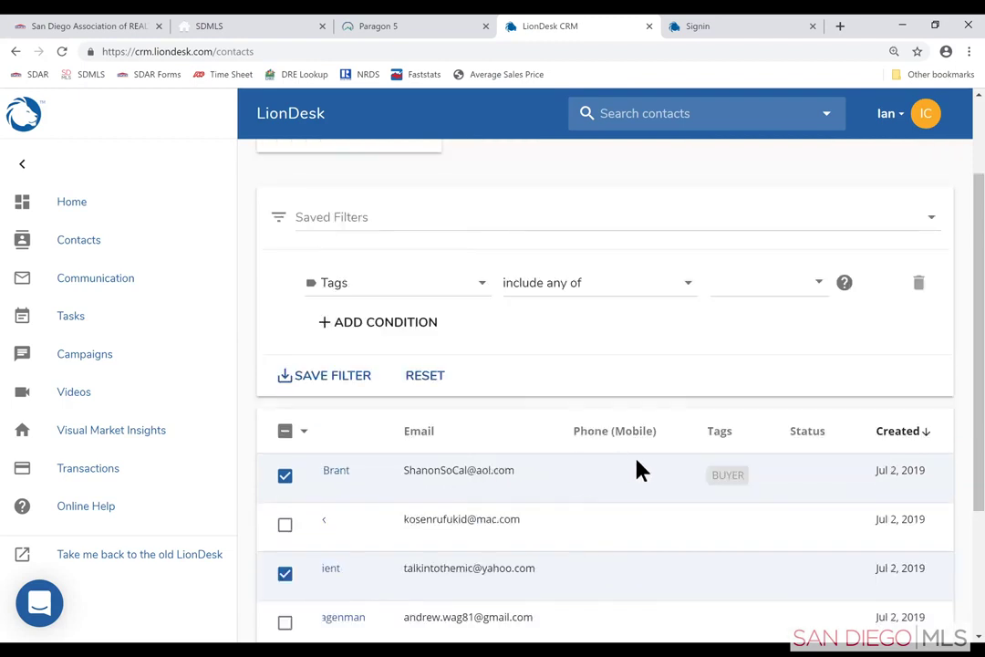
scroll(638, 470, up, 1)
scroll(412, 593, down, 2)
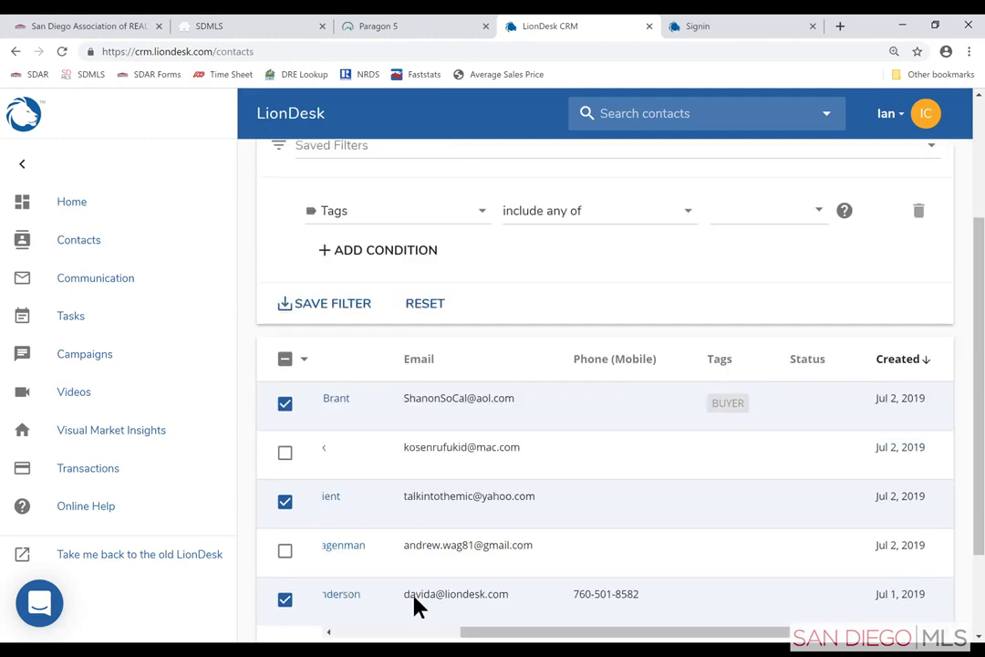
drag(488, 567, 326, 572)
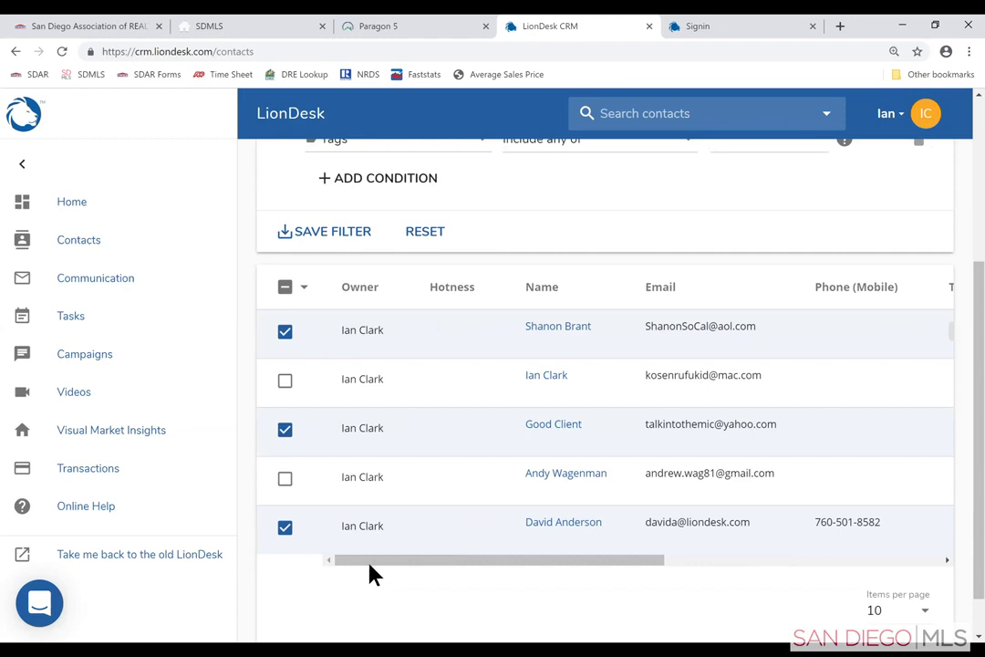
drag(380, 560, 554, 585)
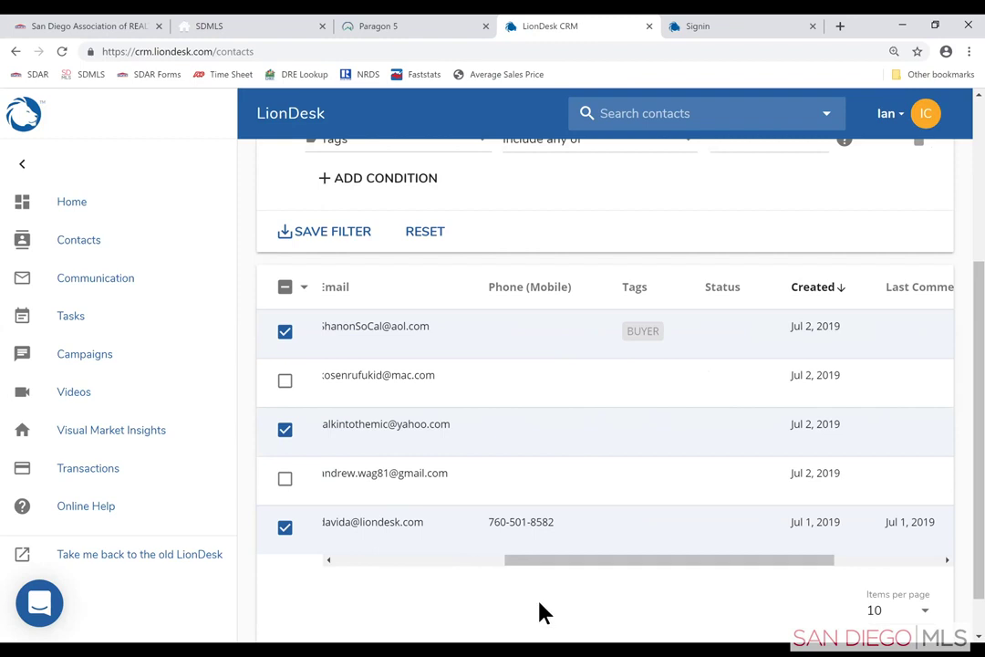
drag(527, 572, 361, 573)
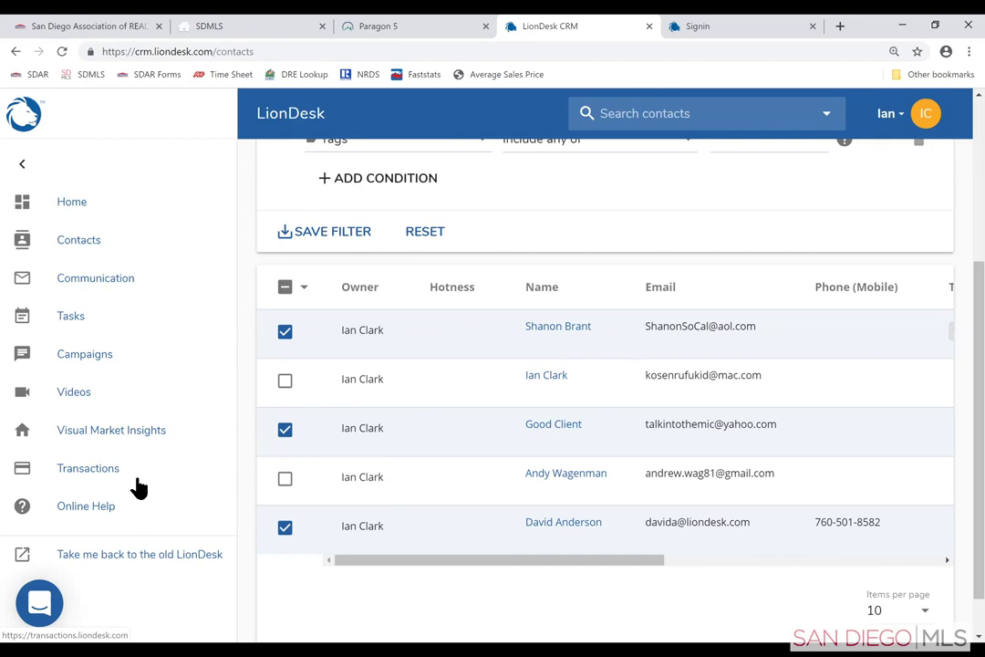
- Open Online Help and scroll through the LionDesk V2 Training Videos article
click(76, 506)
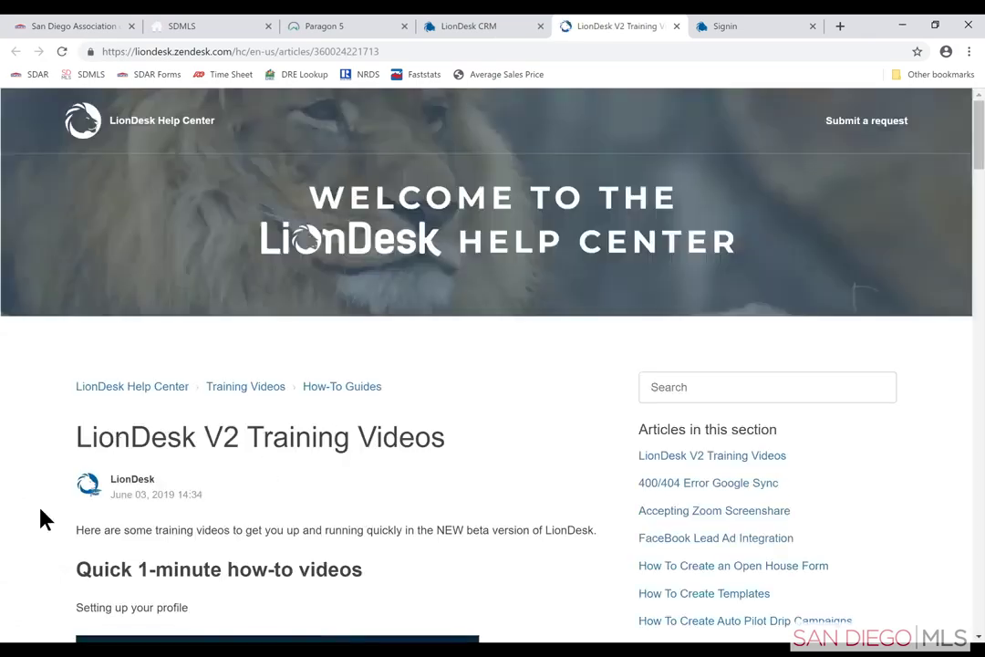
scroll(534, 405, down, 1)
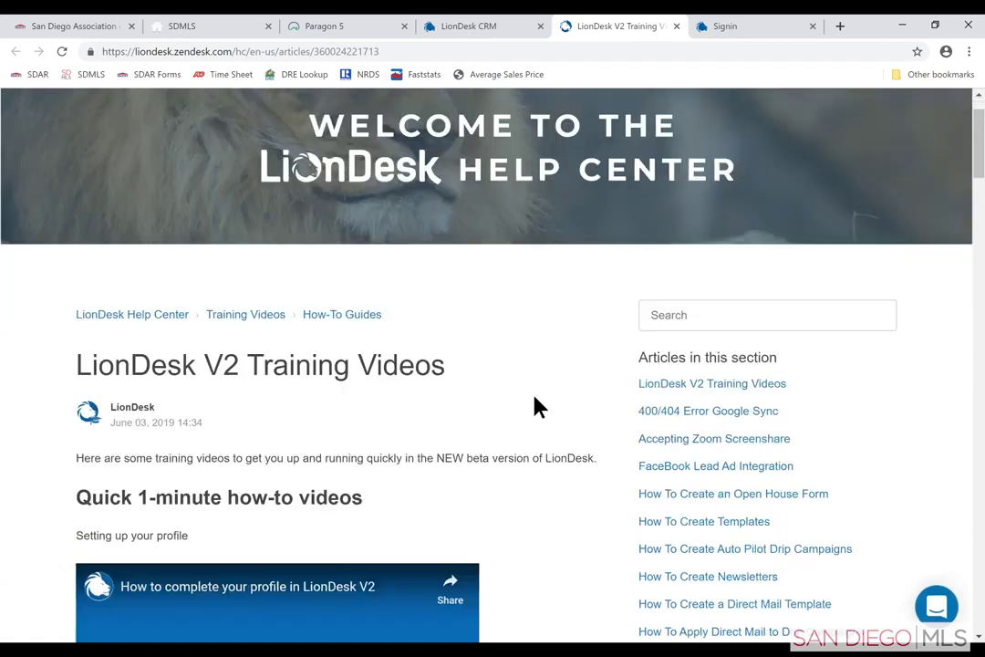
scroll(538, 409, down, 2)
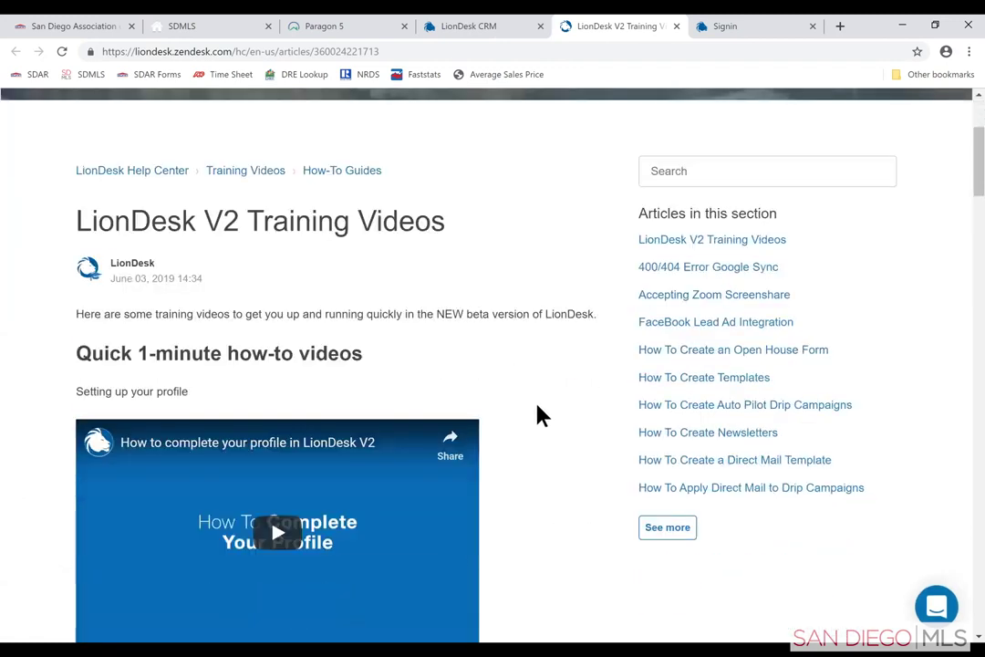
scroll(473, 352, down, 2)
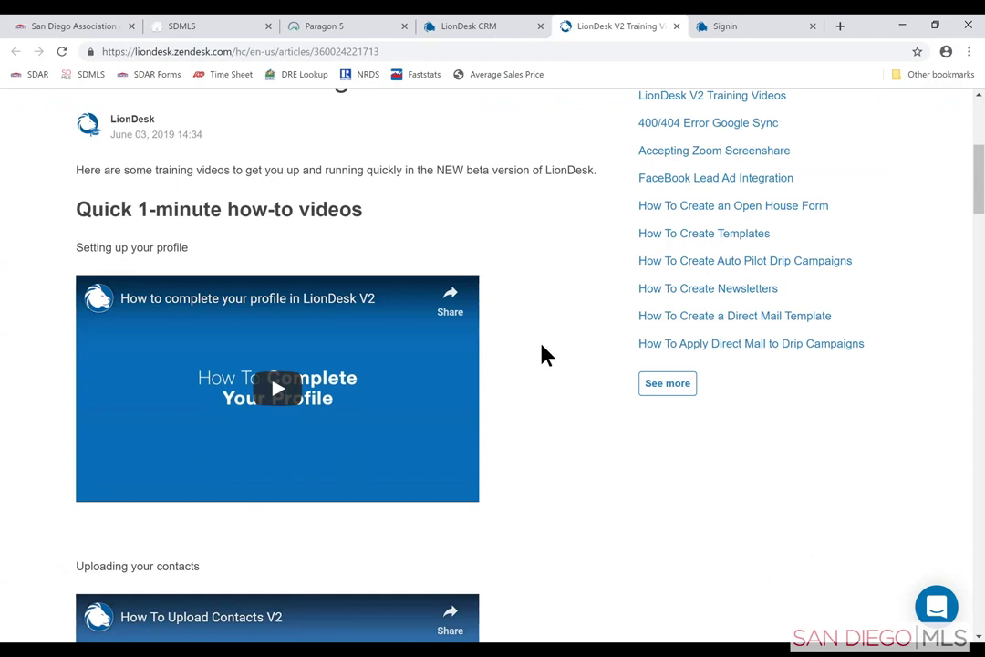
scroll(543, 356, down, 2)
scroll(536, 388, down, 1)
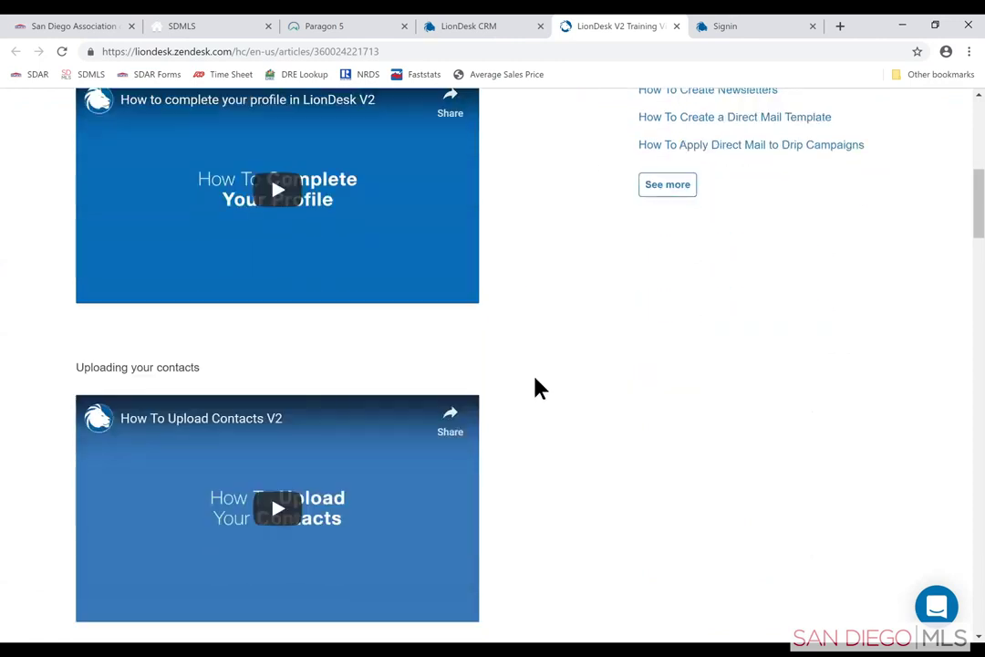
scroll(264, 237, up, 2)
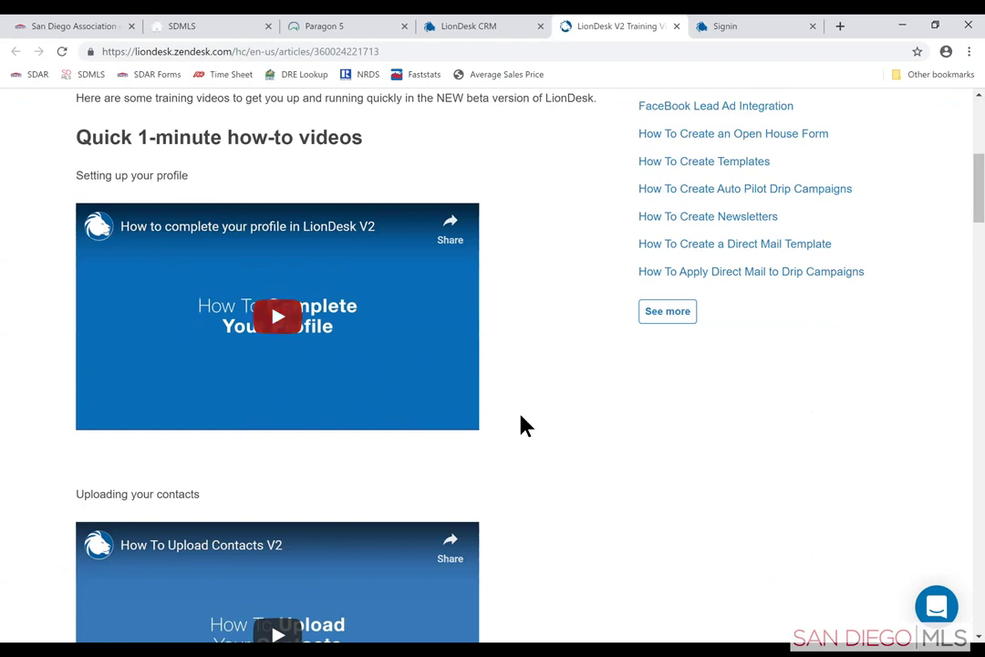
scroll(521, 424, down, 2)
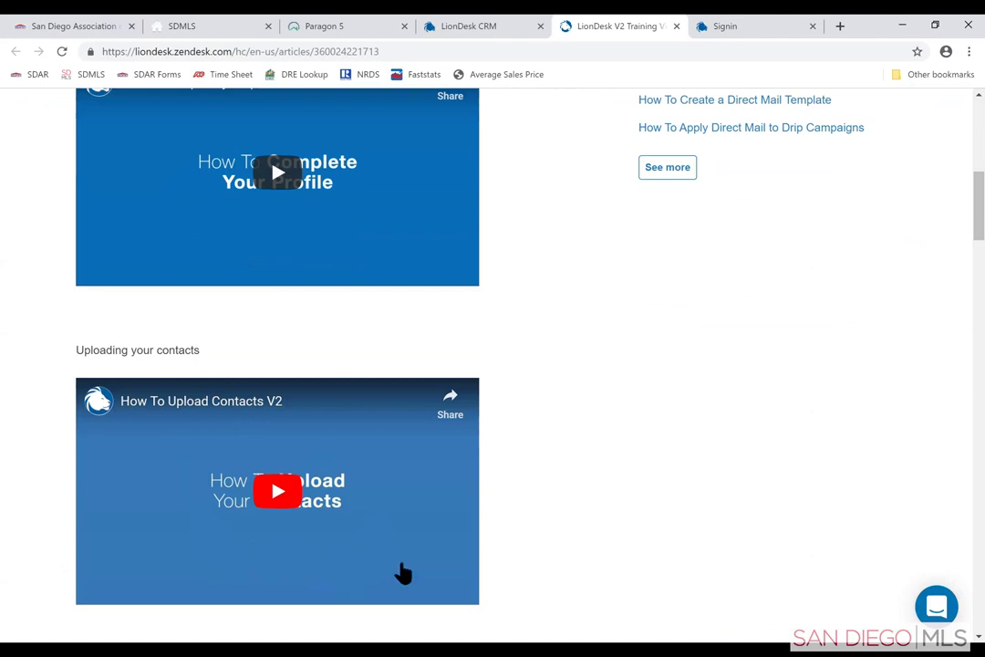
scroll(547, 547, down, 1)
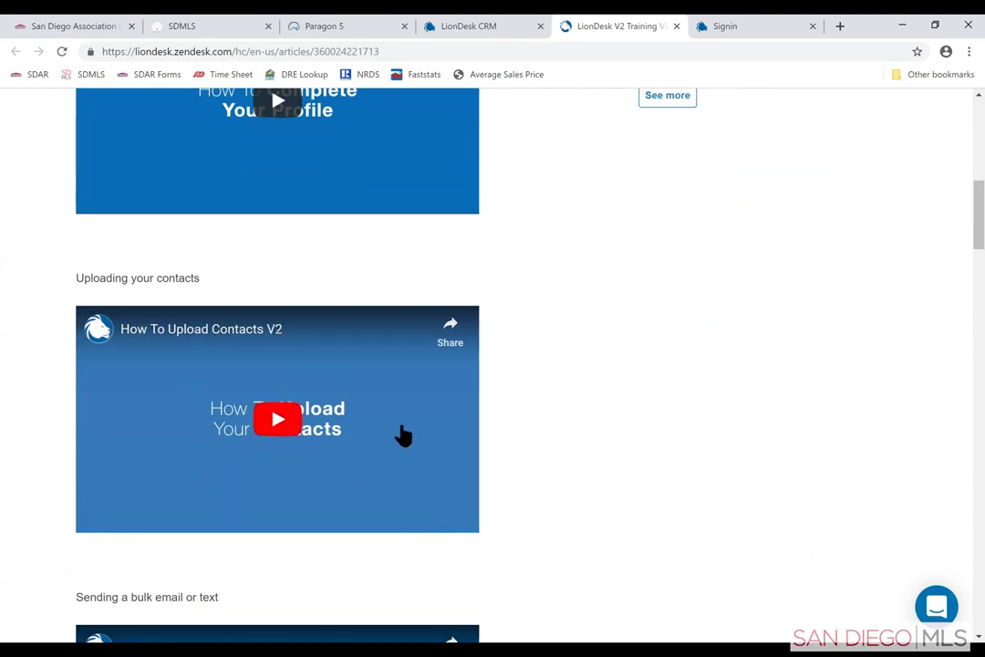
scroll(635, 502, down, 3)
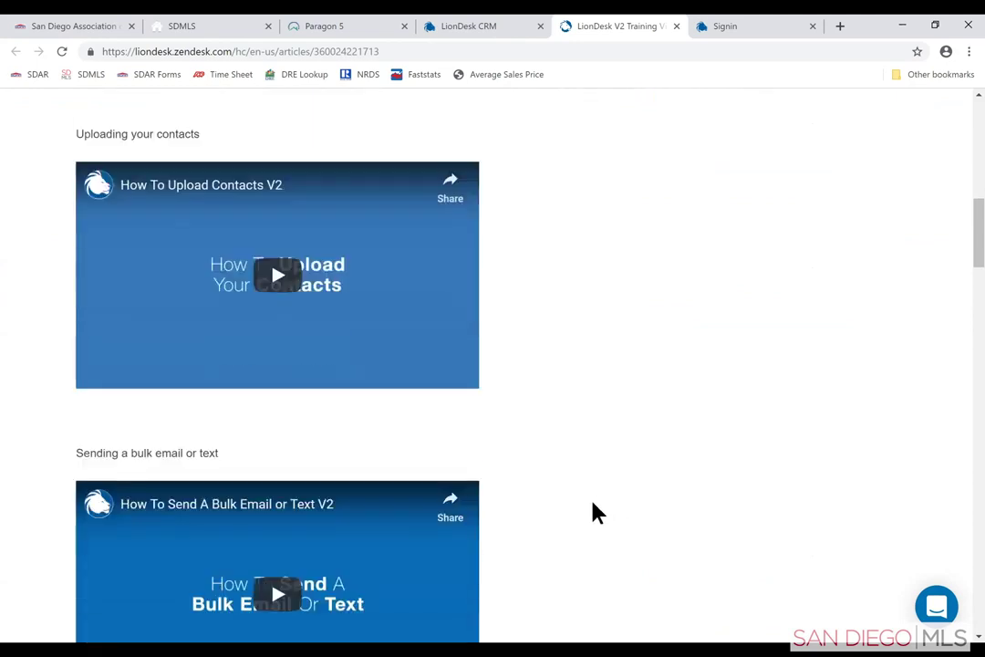
scroll(588, 510, down, 1)
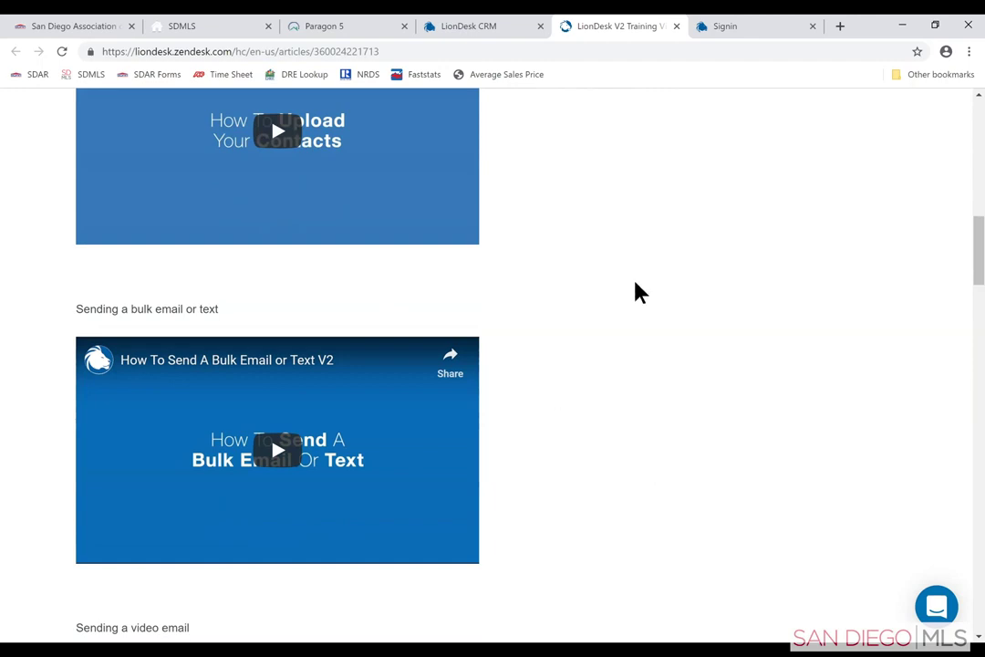
- Finish reading the training videos article, then return to the LionDesk CRM tab
scroll(634, 381, down, 3)
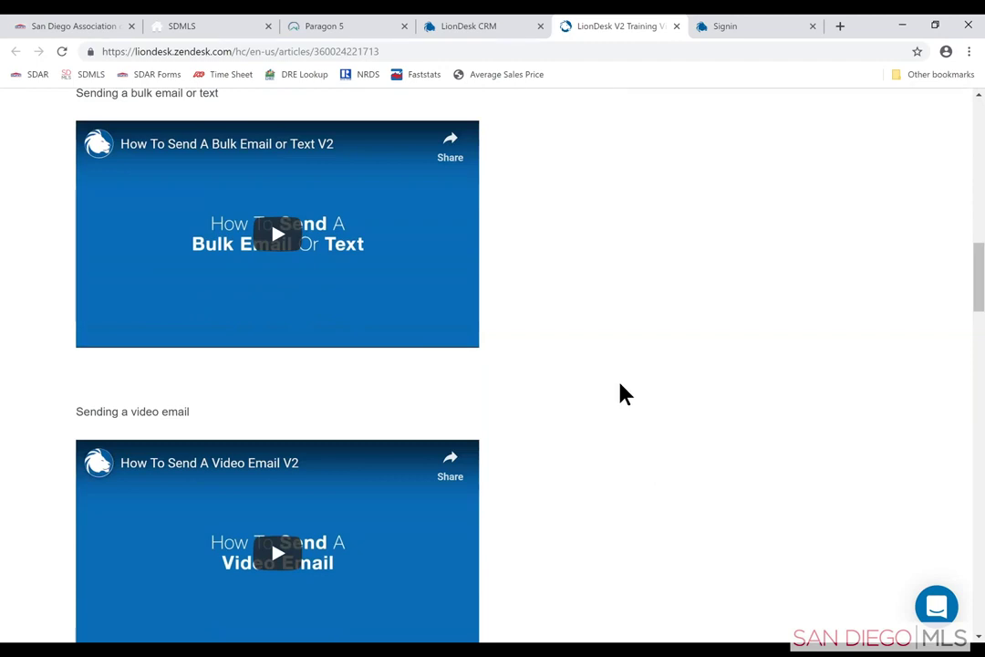
scroll(624, 394, down, 1)
scroll(615, 399, down, 3)
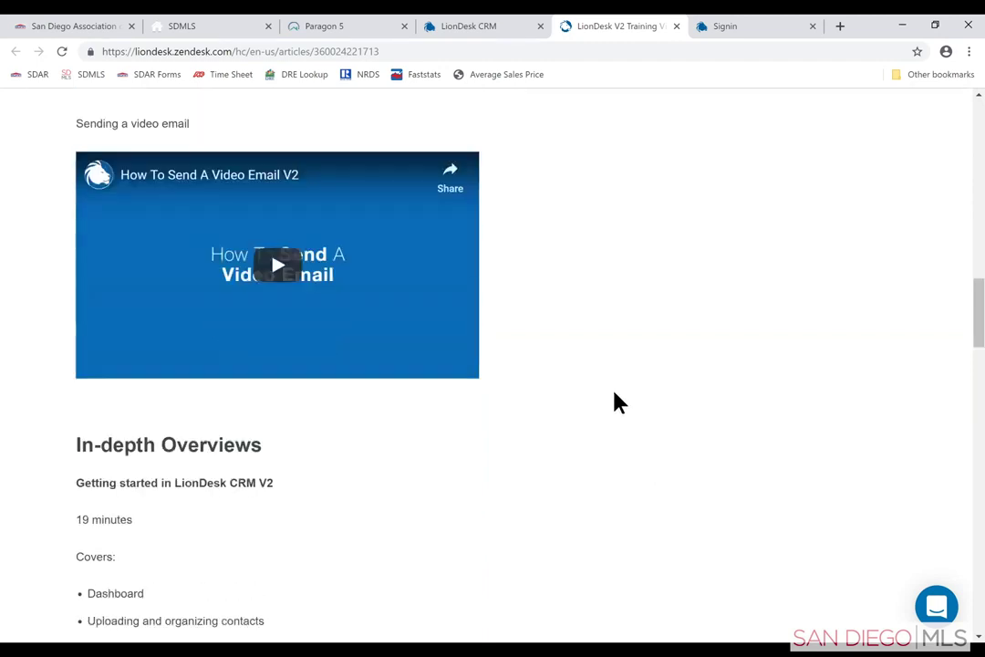
scroll(616, 402, down, 3)
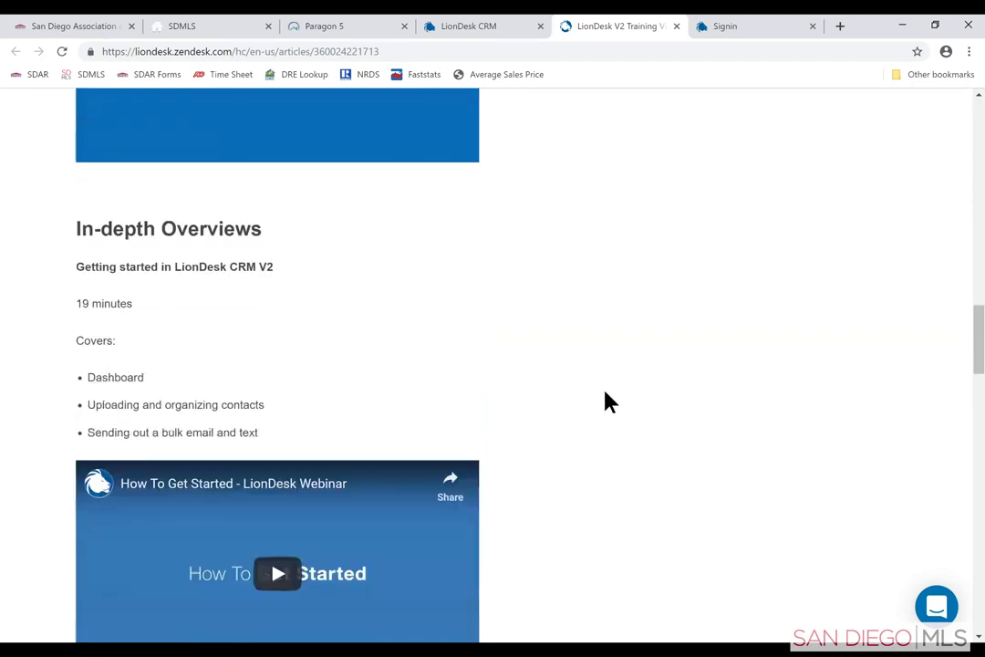
scroll(602, 429, down, 8)
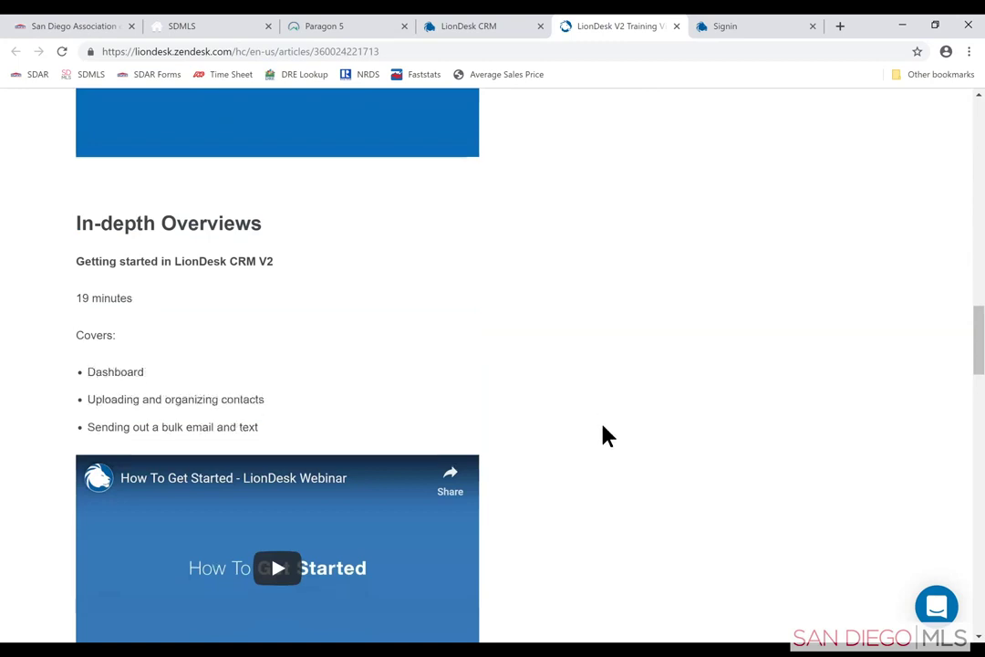
scroll(609, 486, down, 6)
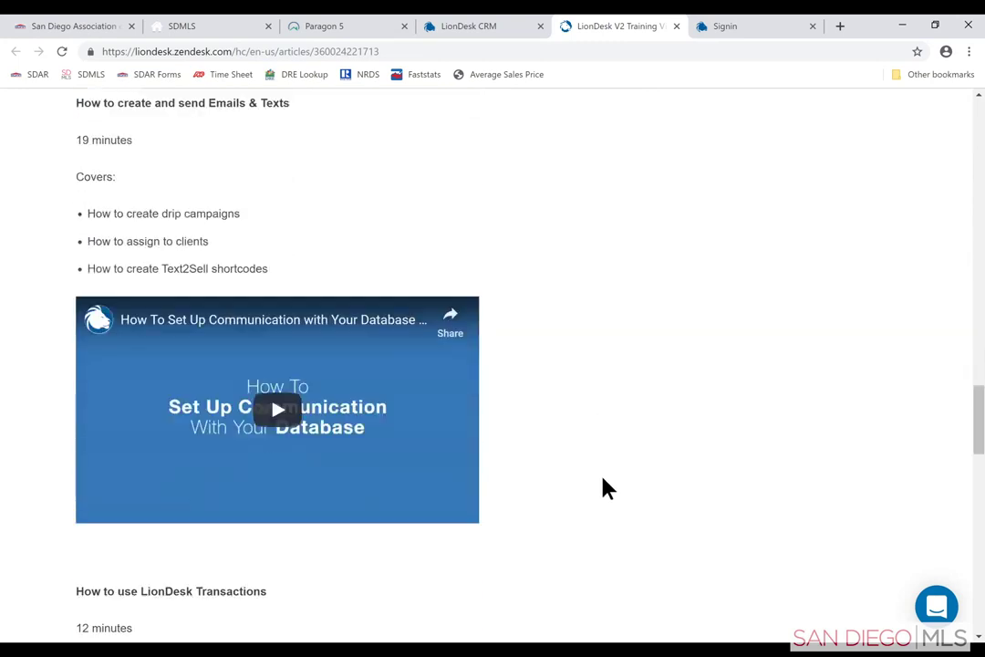
scroll(607, 491, down, 9)
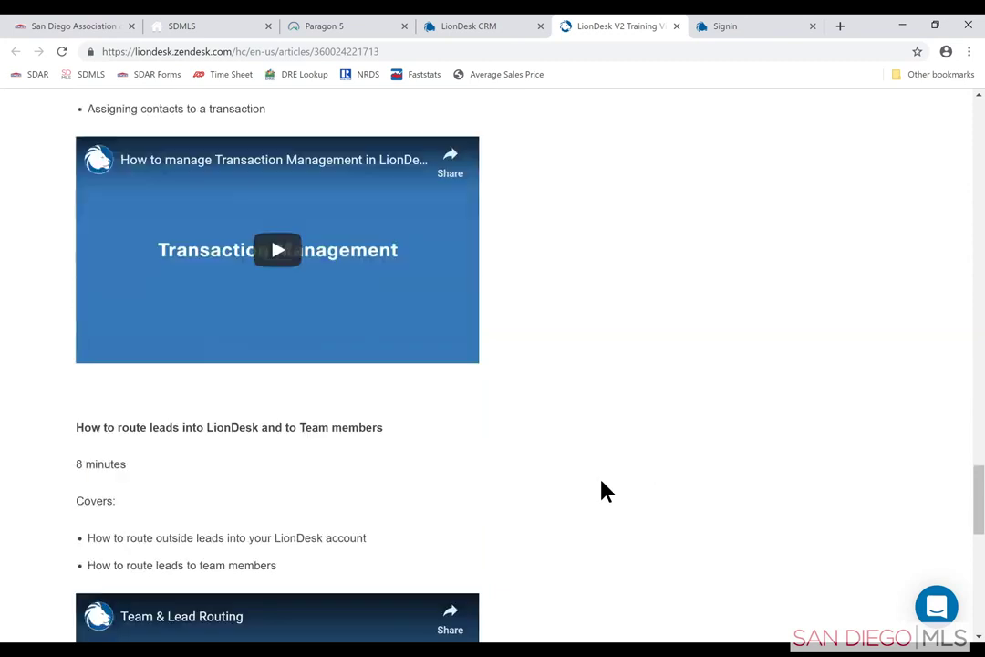
scroll(601, 484, down, 5)
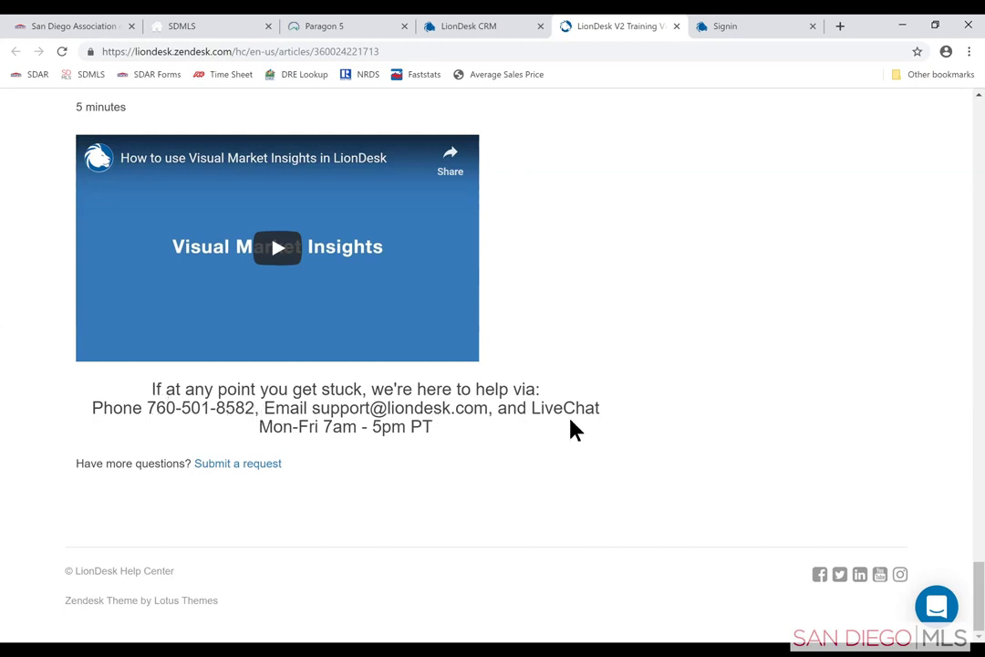
scroll(611, 291, up, 3)
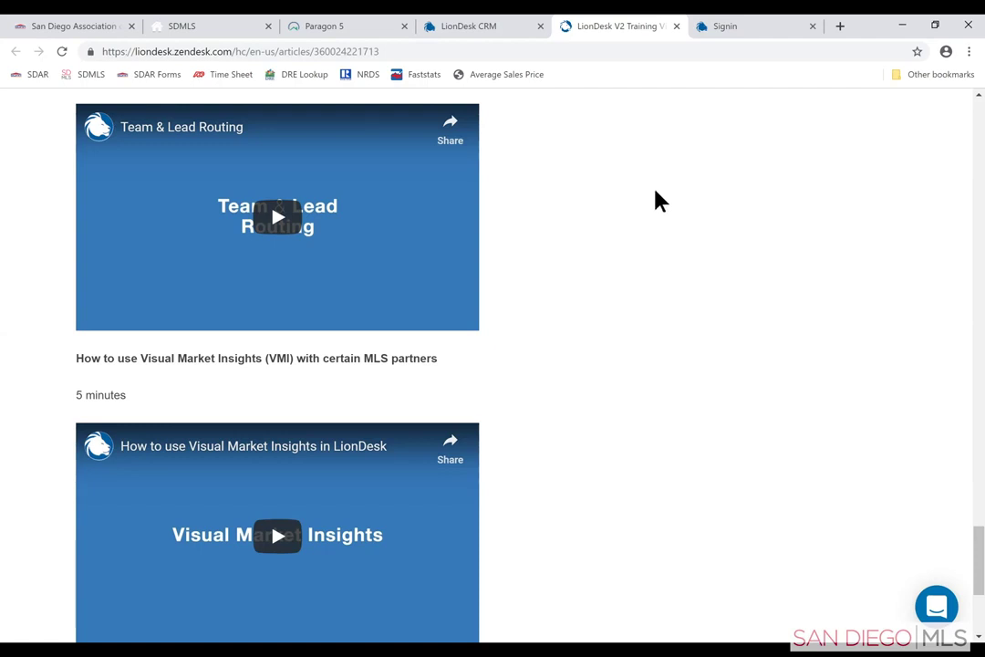
scroll(638, 183, up, 3)
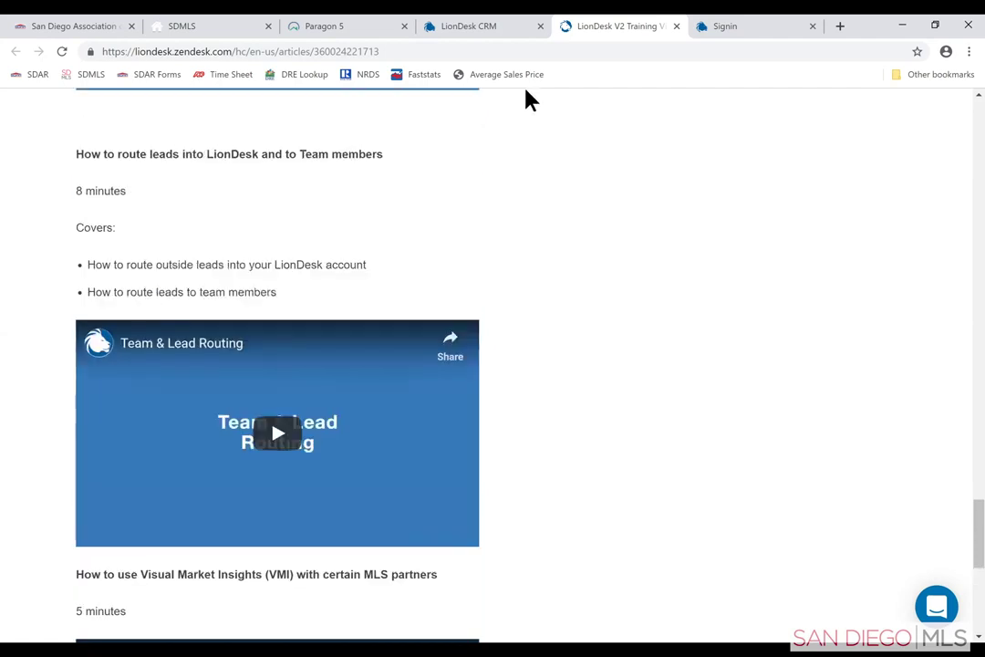
click(449, 22)
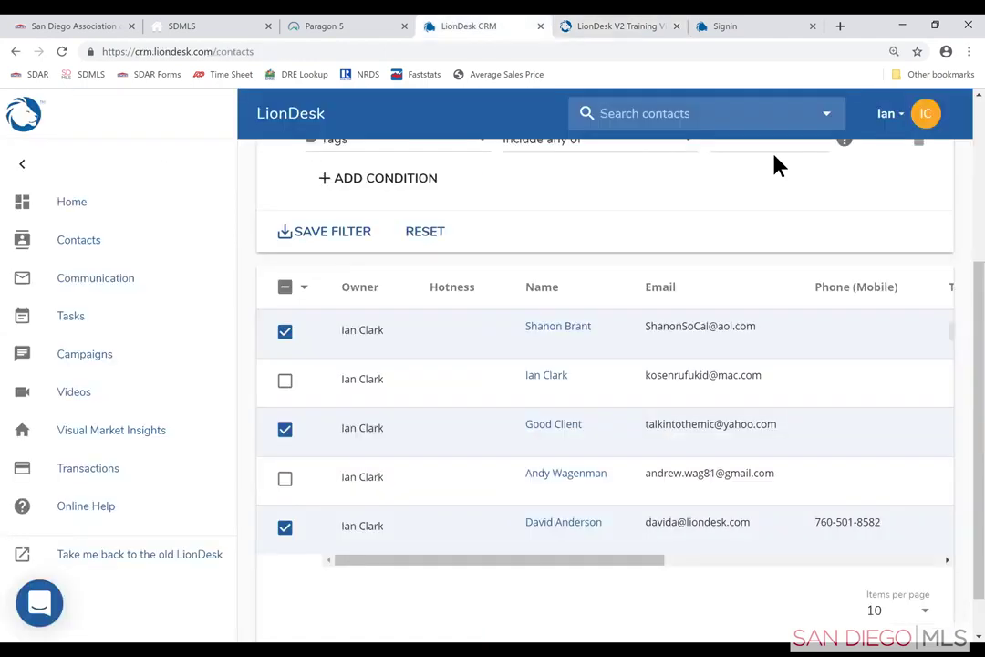
- Open LionDesk Settings from the account menu
click(889, 125)
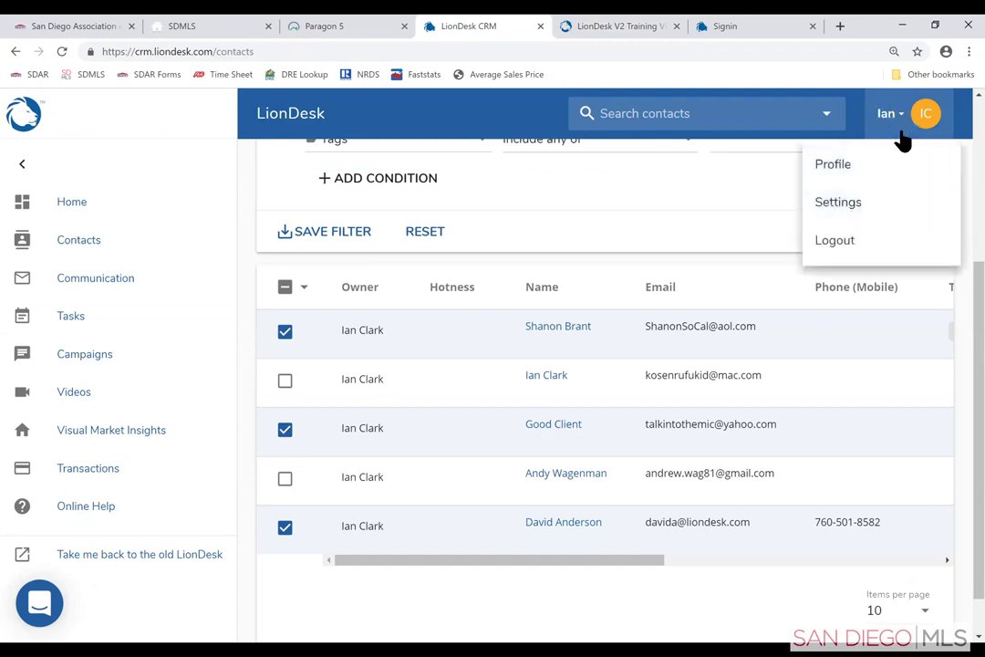
click(846, 206)
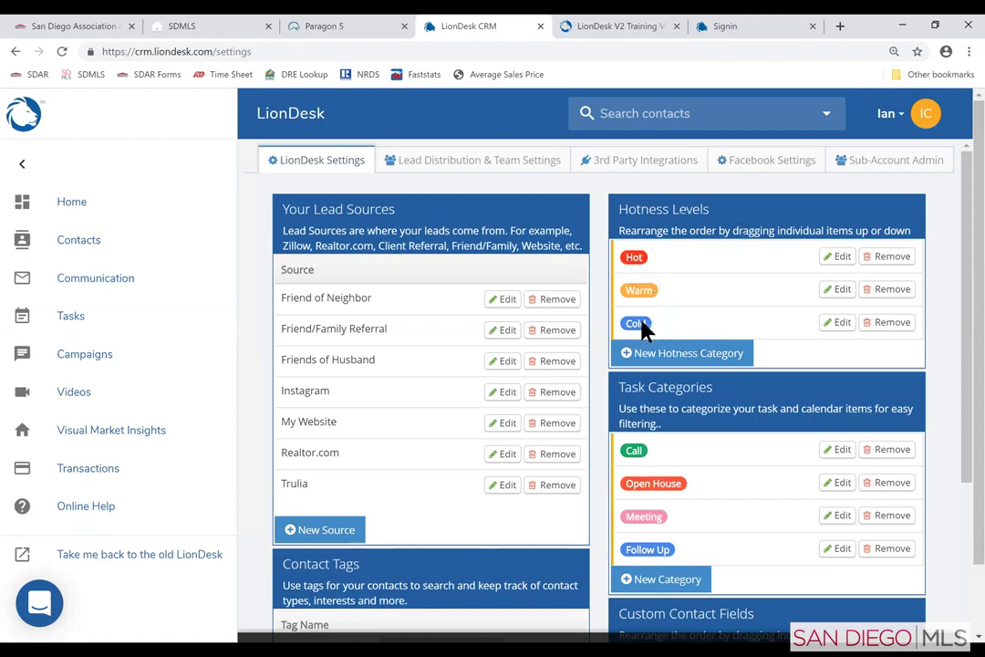
- Rename the Cold hotness level to 'Not Interested' and make it red
click(837, 325)
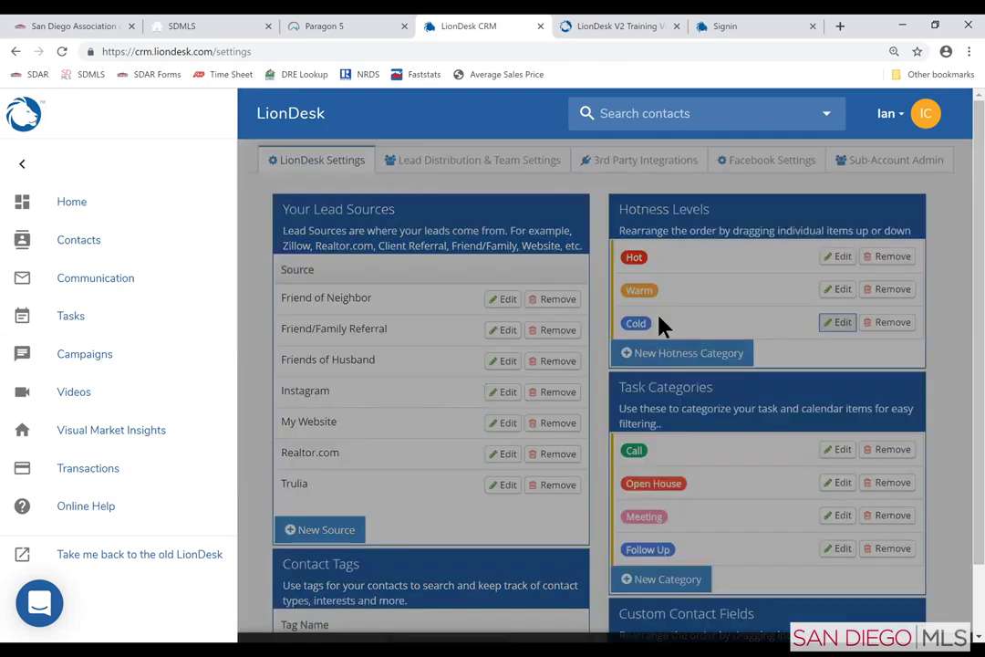
double_click(529, 262)
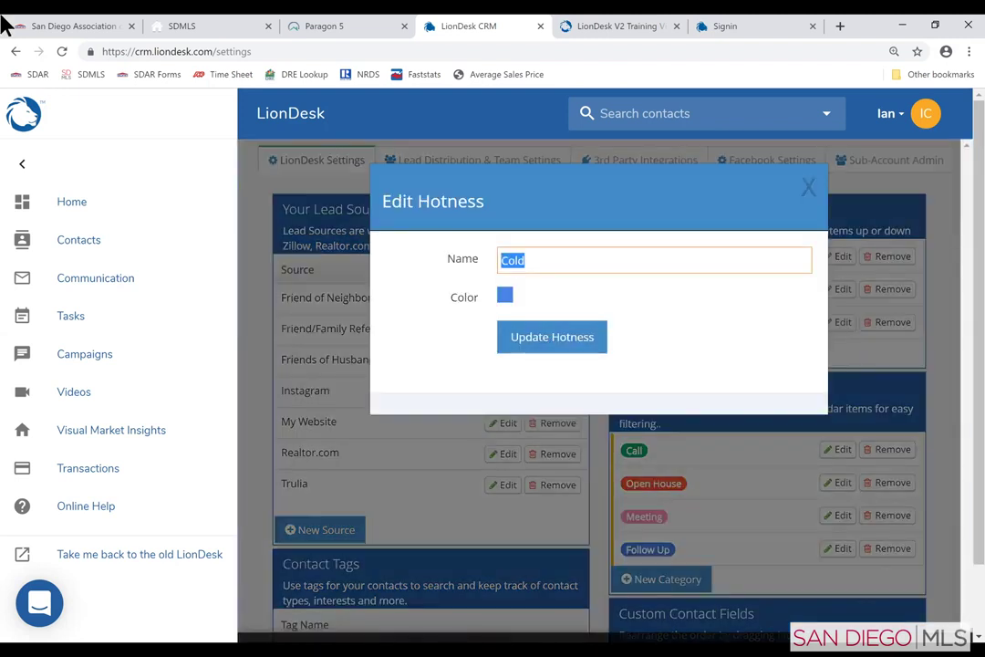
text(Not Interested)
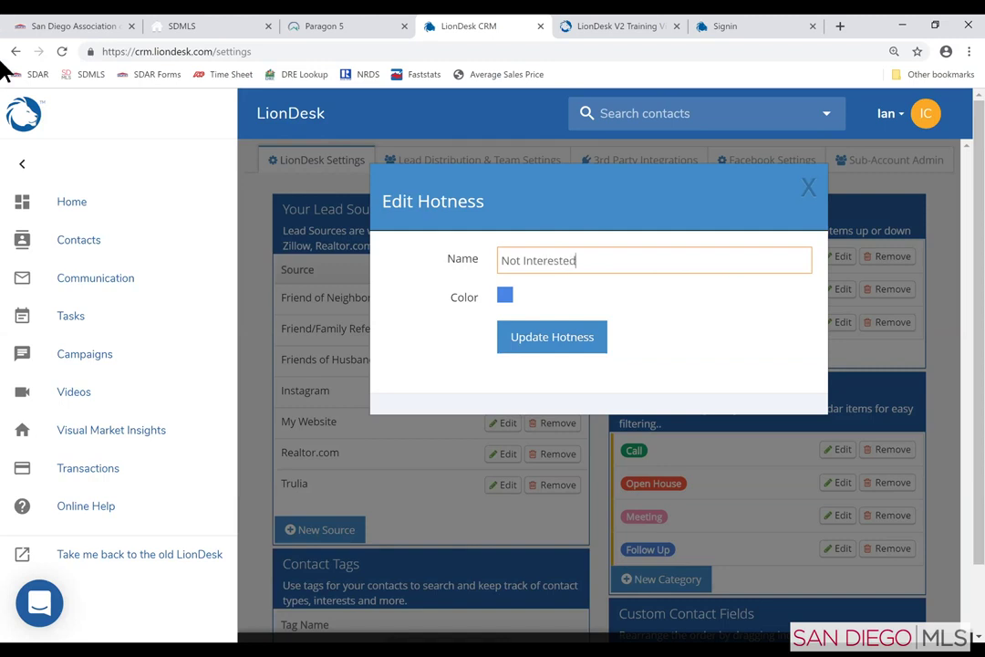
click(504, 296)
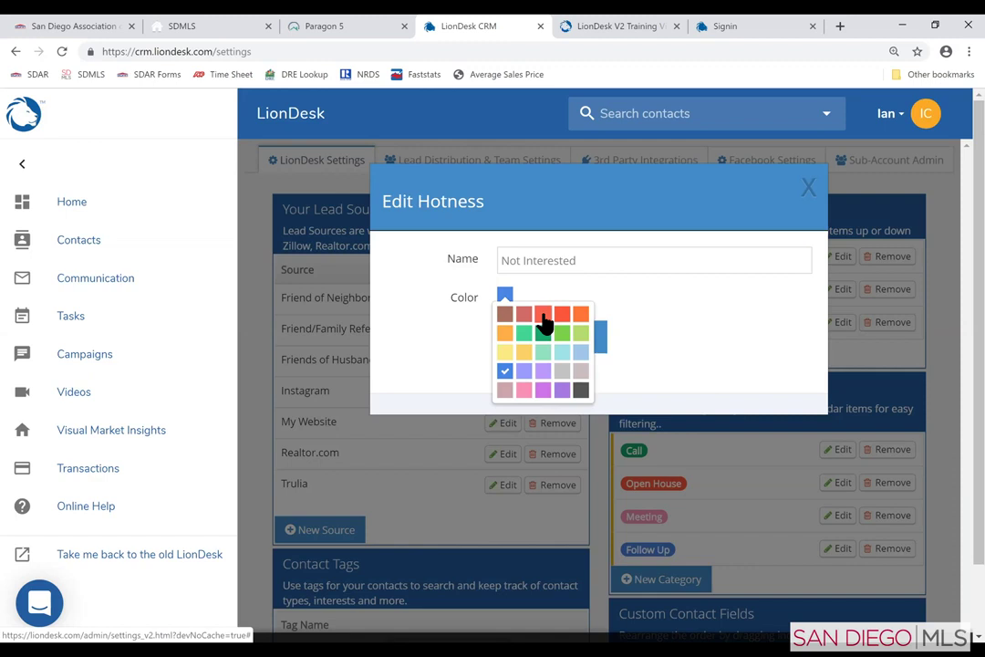
click(543, 319)
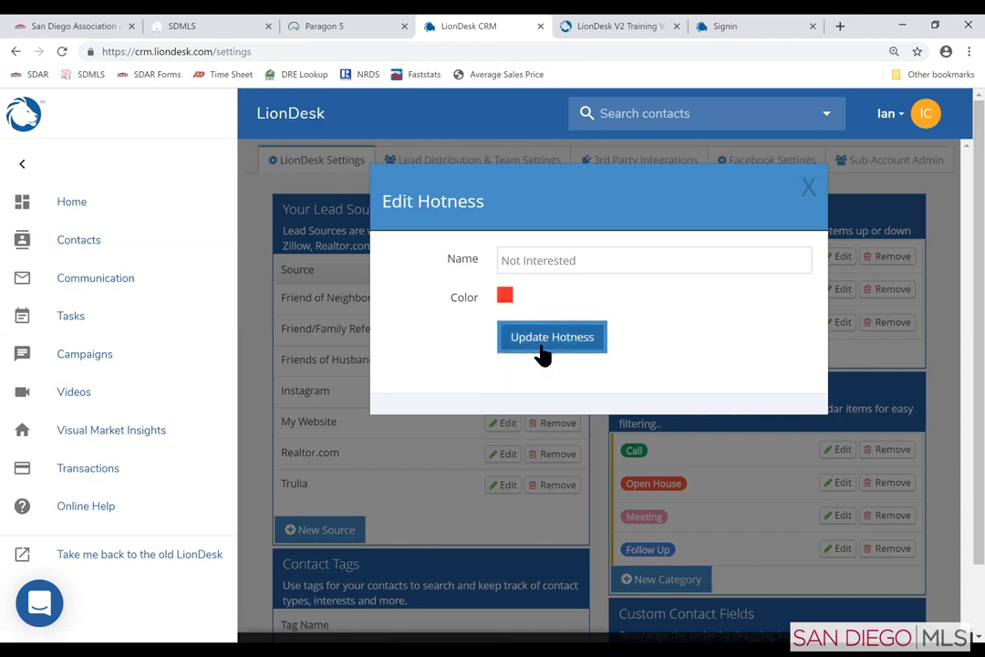
click(544, 342)
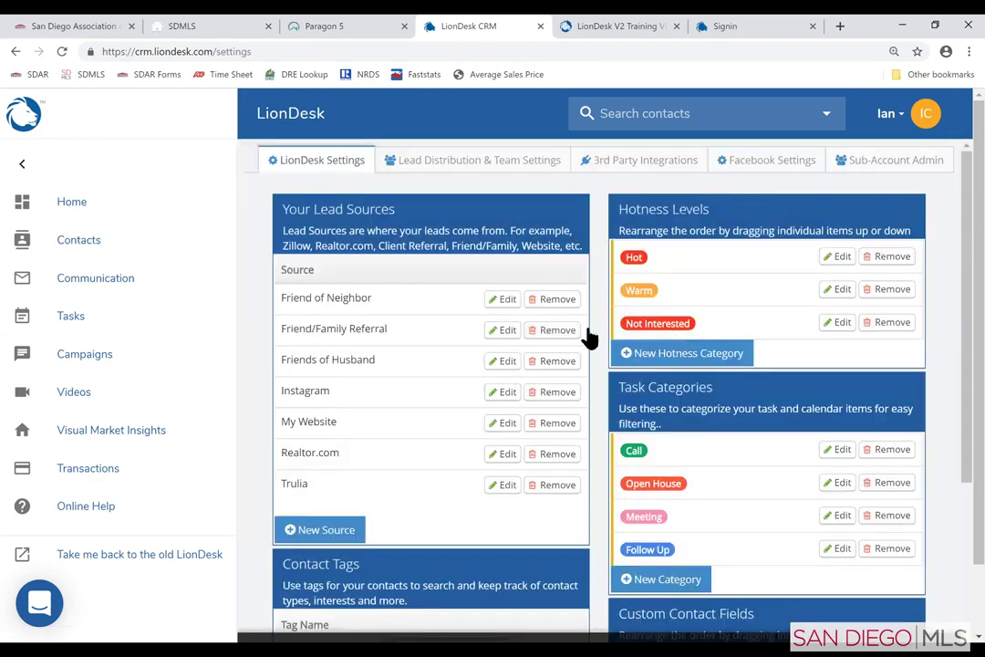
- Rename the Hot hotness level to 'REally interested' and make it green
click(839, 256)
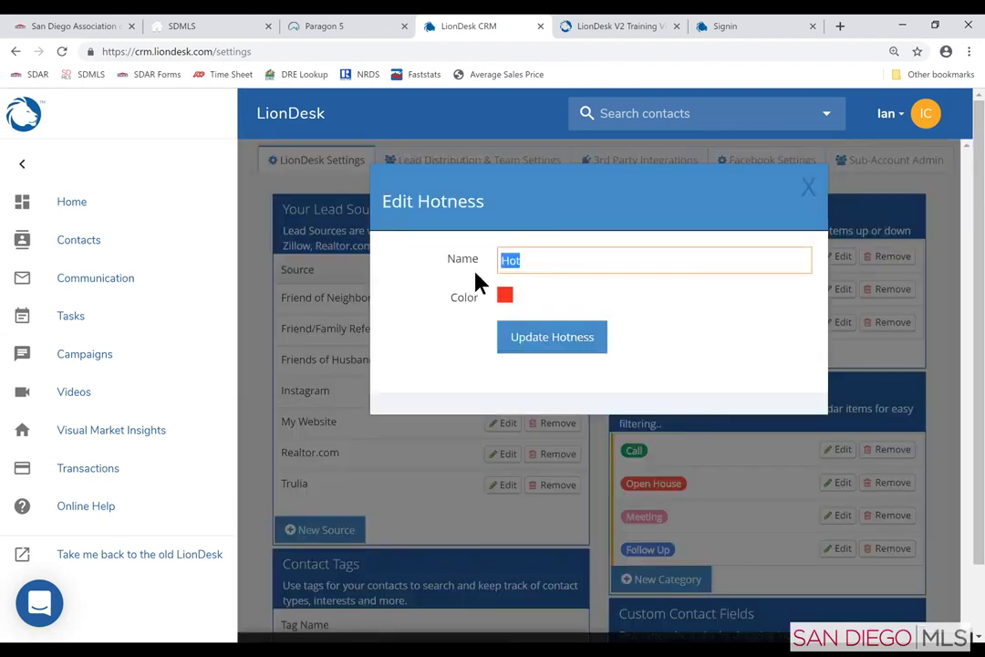
text(REally interested)
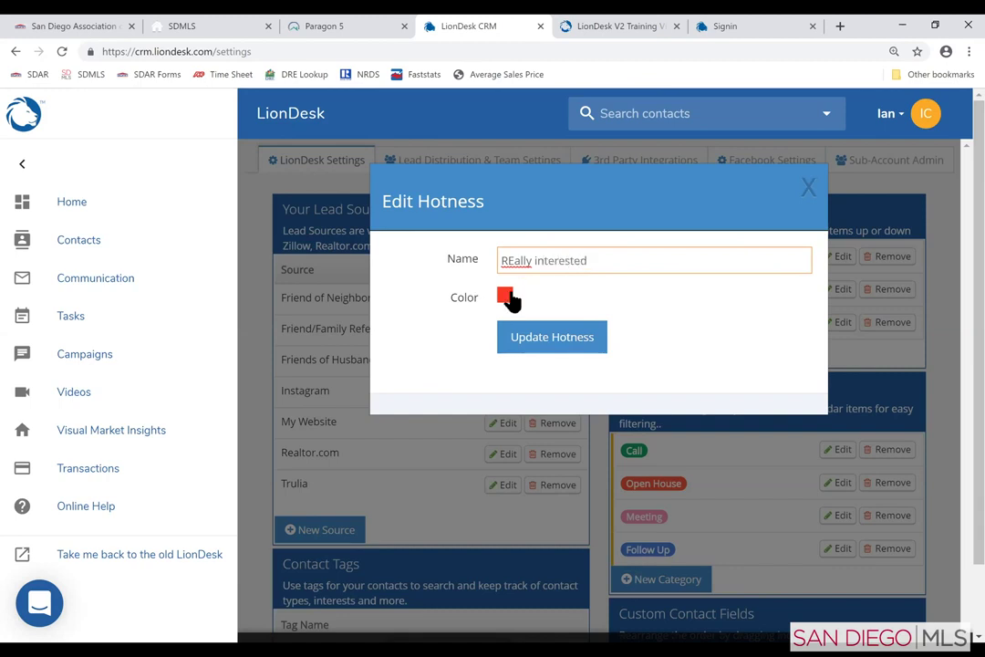
click(507, 298)
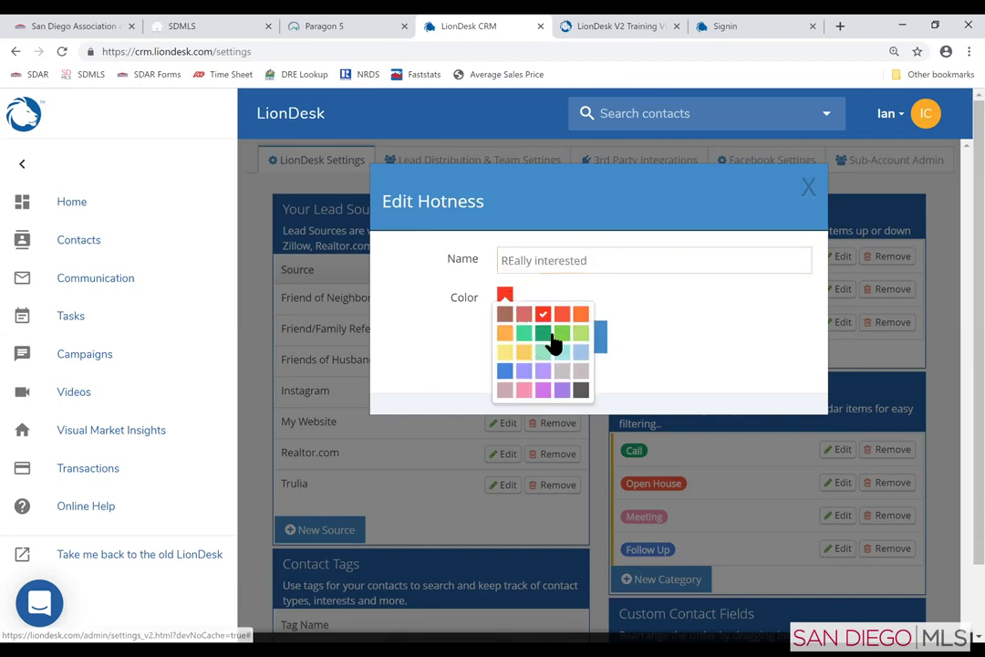
click(544, 334)
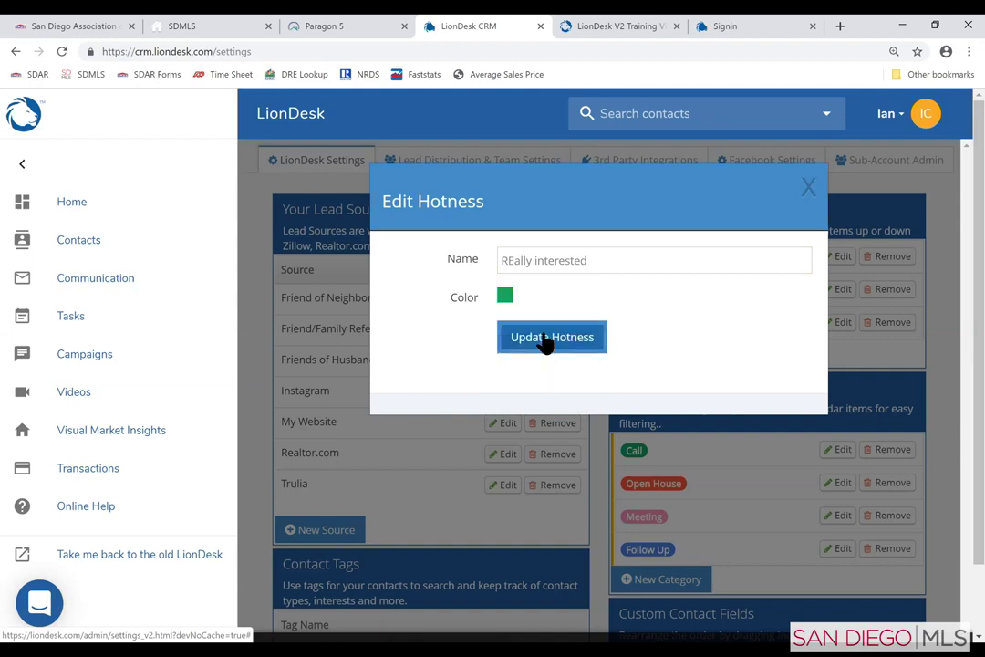
click(547, 337)
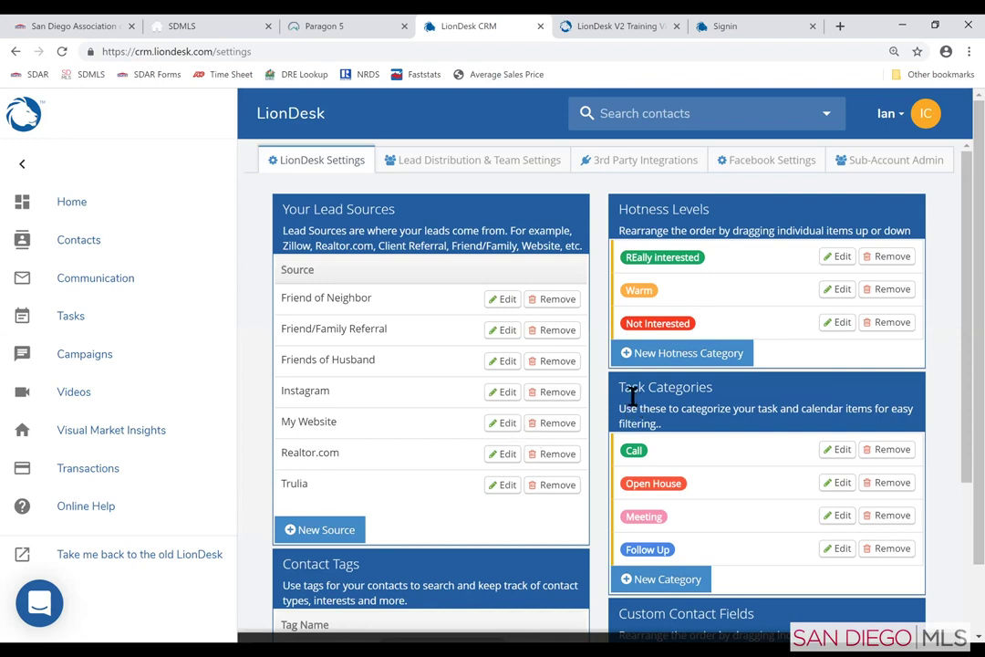
- Add a 'Door knocking' task category, keeping the default brown colour
scroll(629, 346, down, 2)
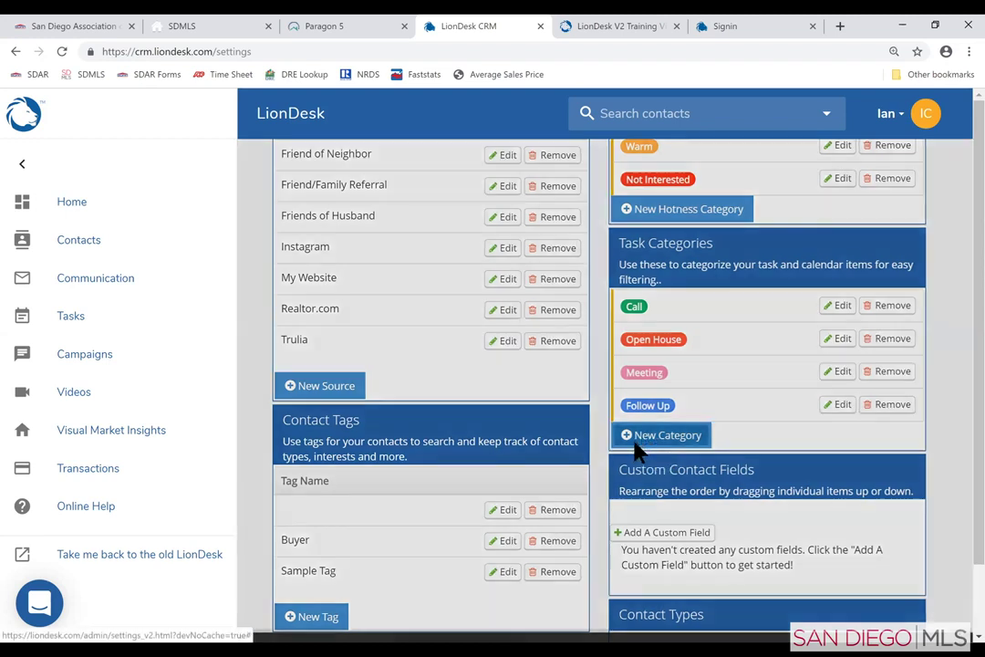
click(636, 438)
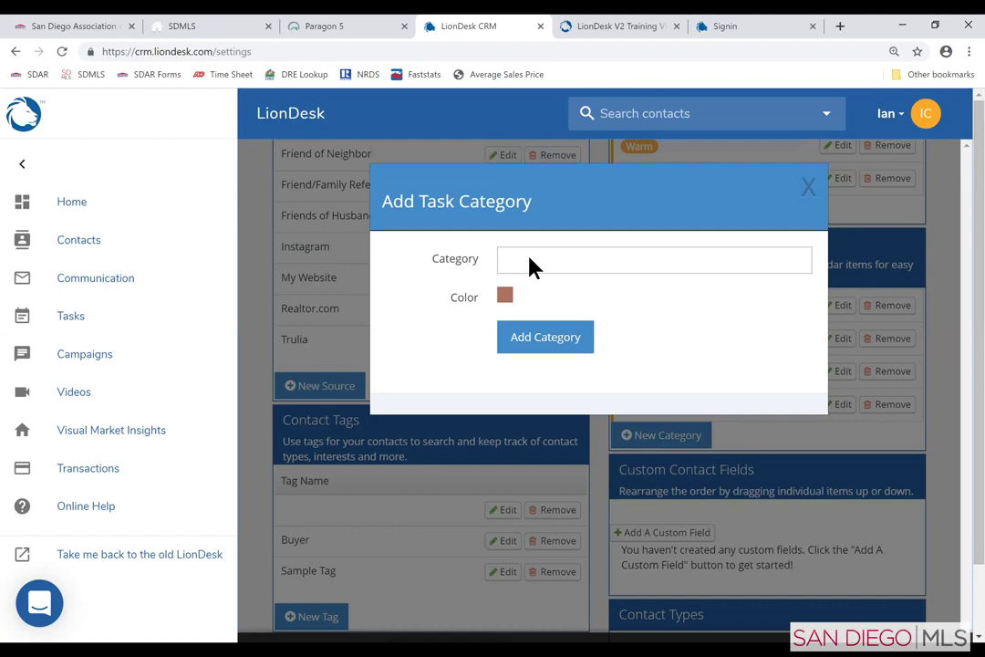
text(Do)
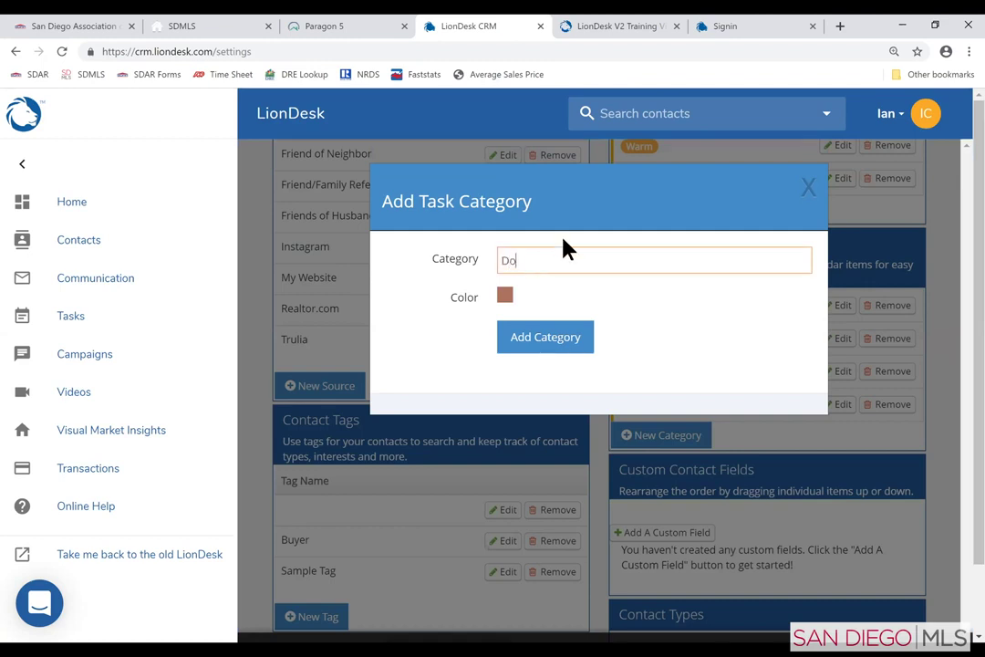
text(or knocking)
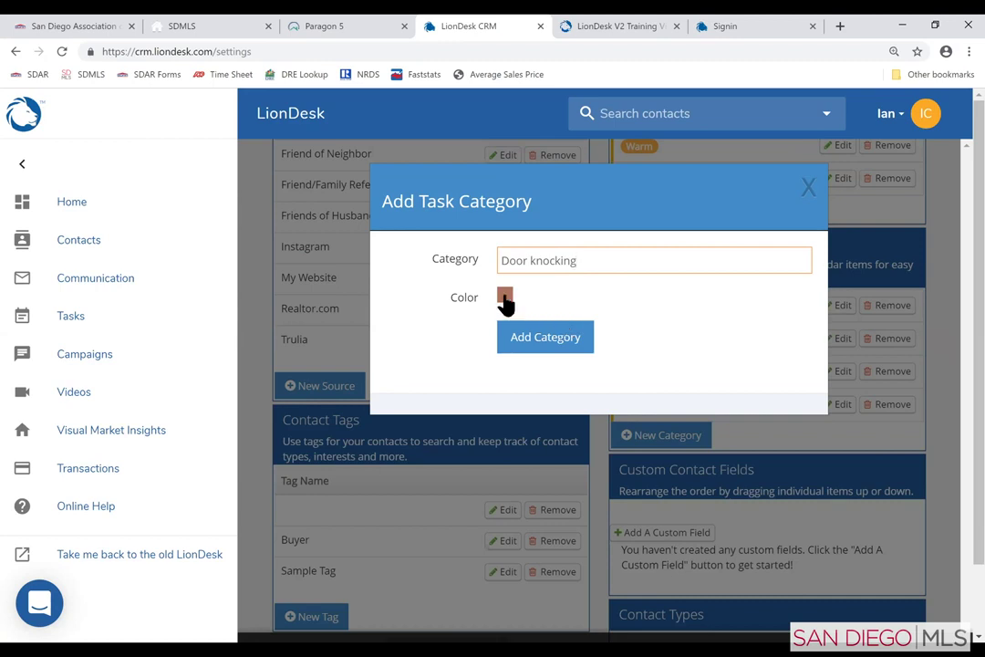
click(530, 342)
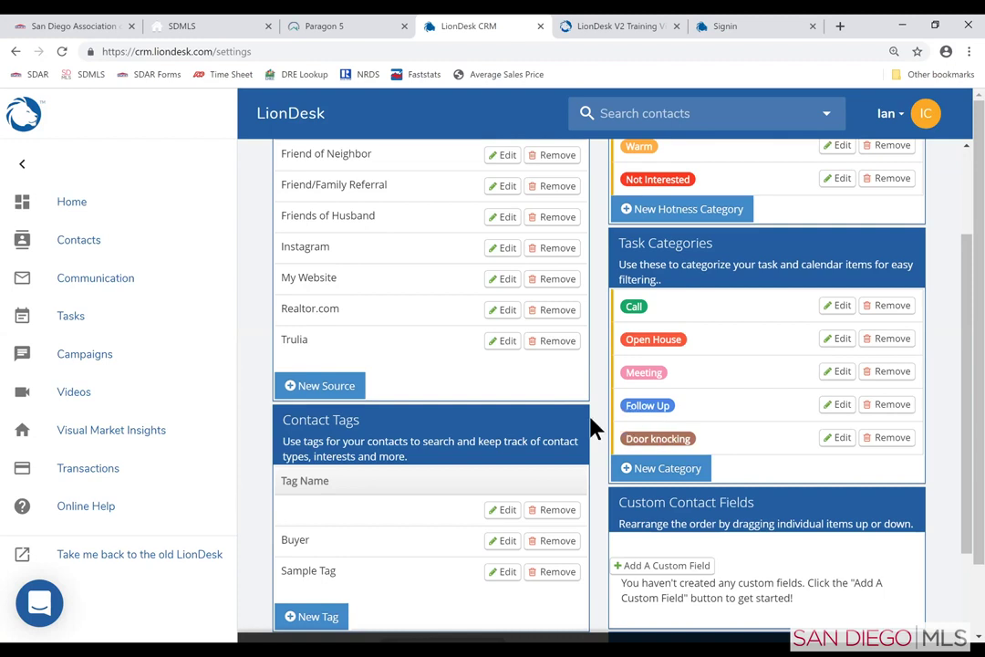
scroll(592, 429, down, 1)
- Delete the Inspector contact type and confirm the removal
scroll(589, 436, down, 1)
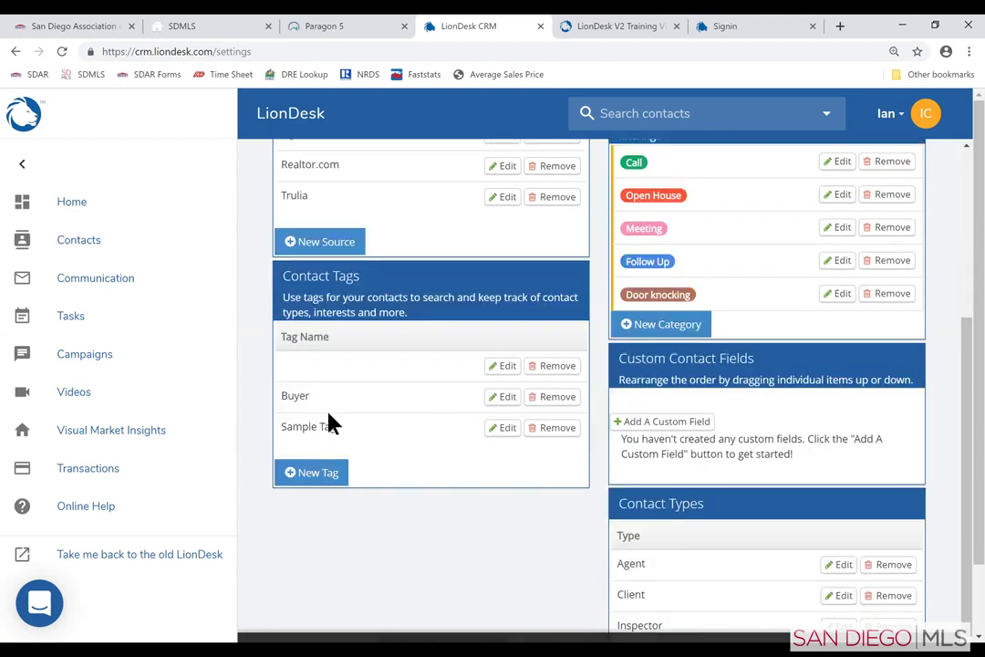
scroll(684, 461, down, 1)
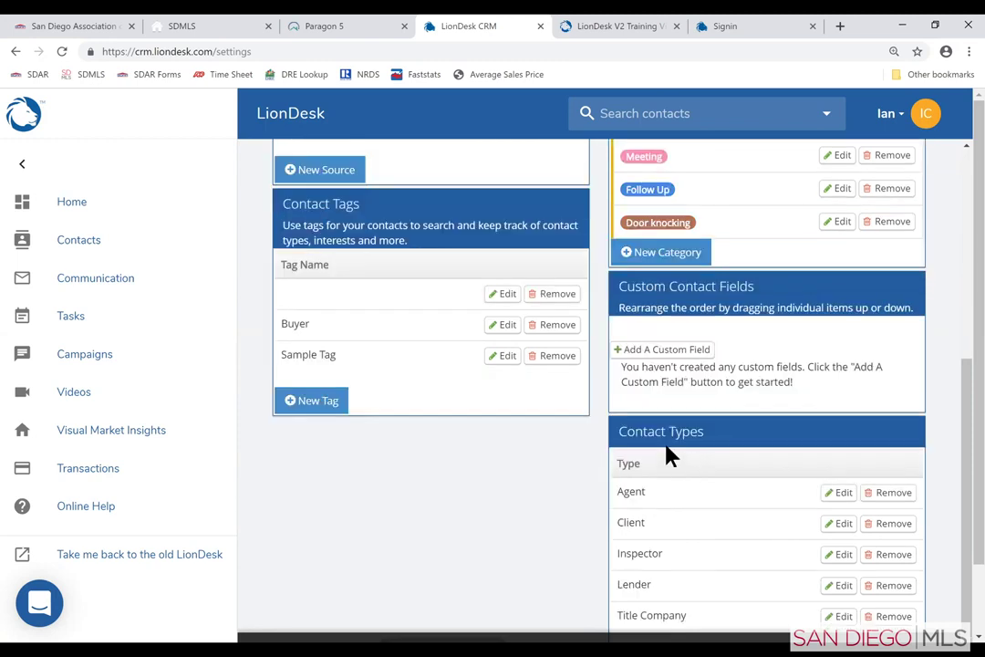
scroll(679, 510, down, 1)
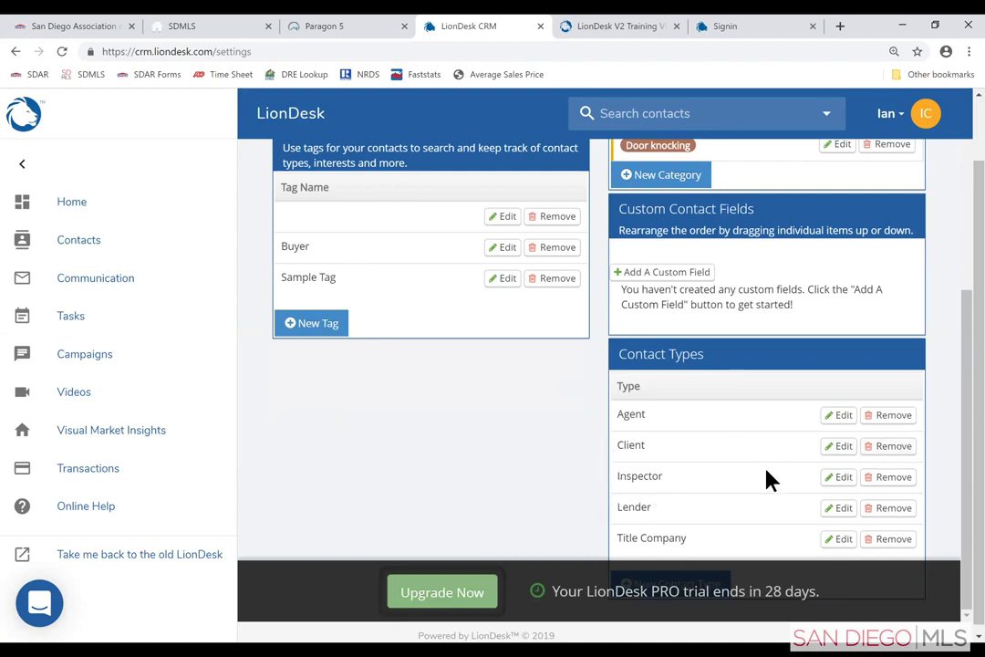
click(878, 486)
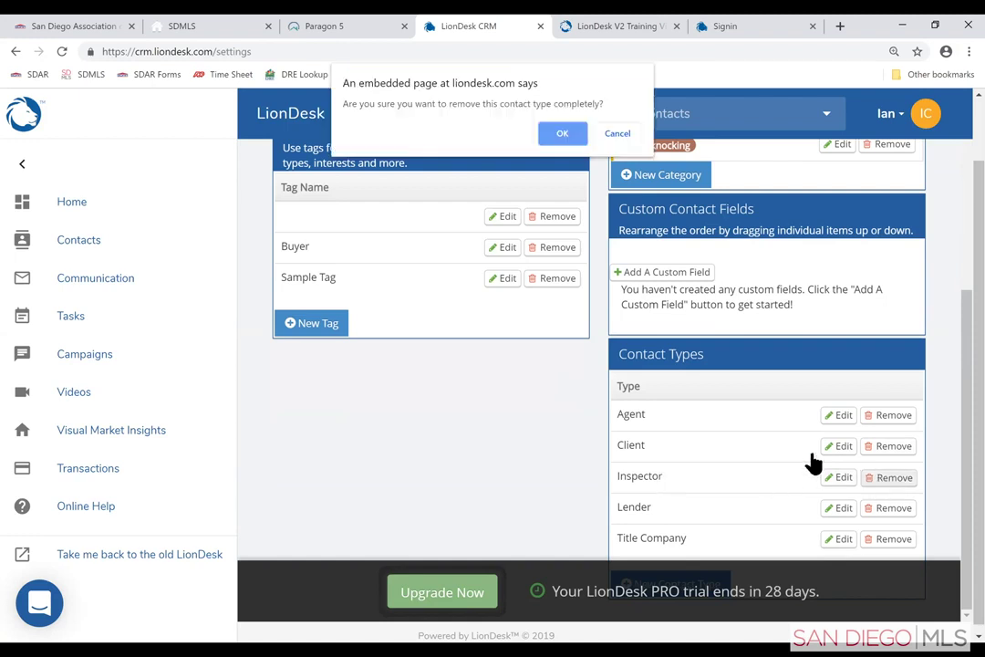
click(562, 134)
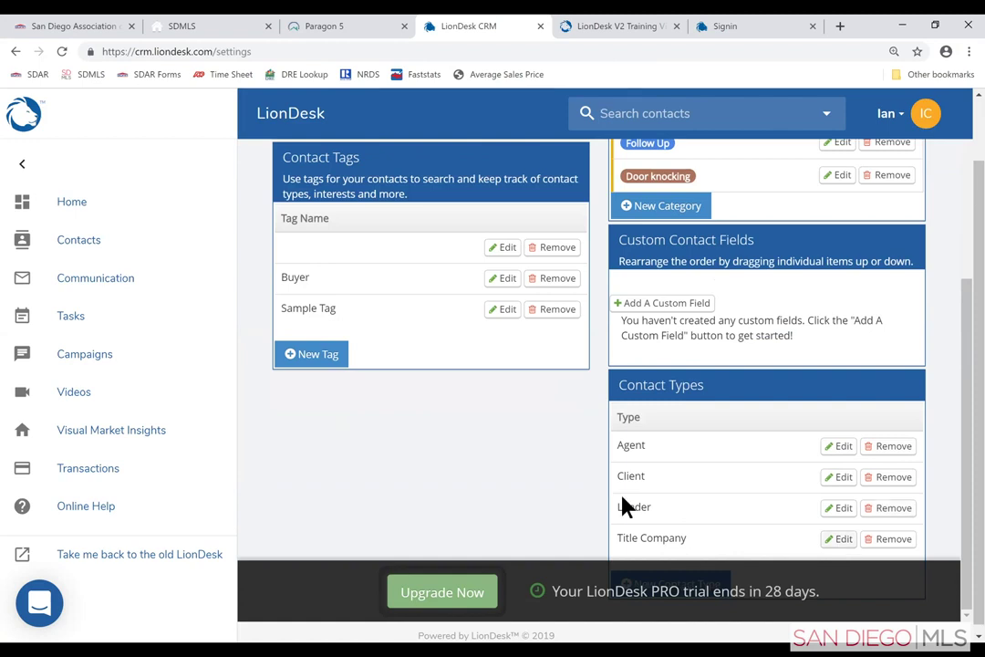
- Collapse LionDesk's sidebar, then switch to the SDAR site and open Education > Calendar
scroll(608, 514, down, 1)
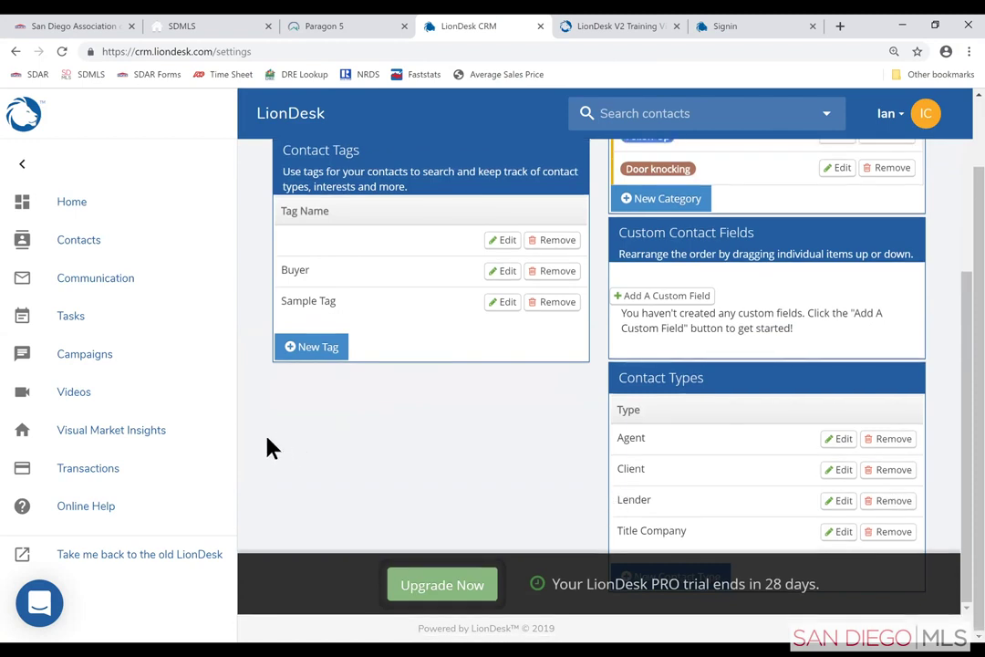
scroll(825, 291, up, 3)
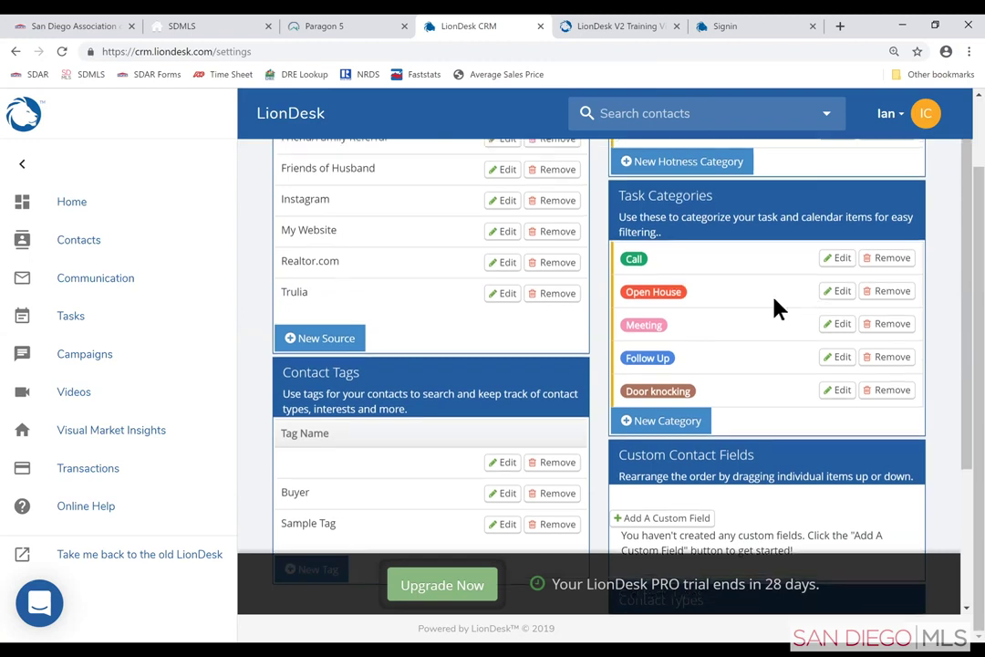
scroll(780, 314, up, 2)
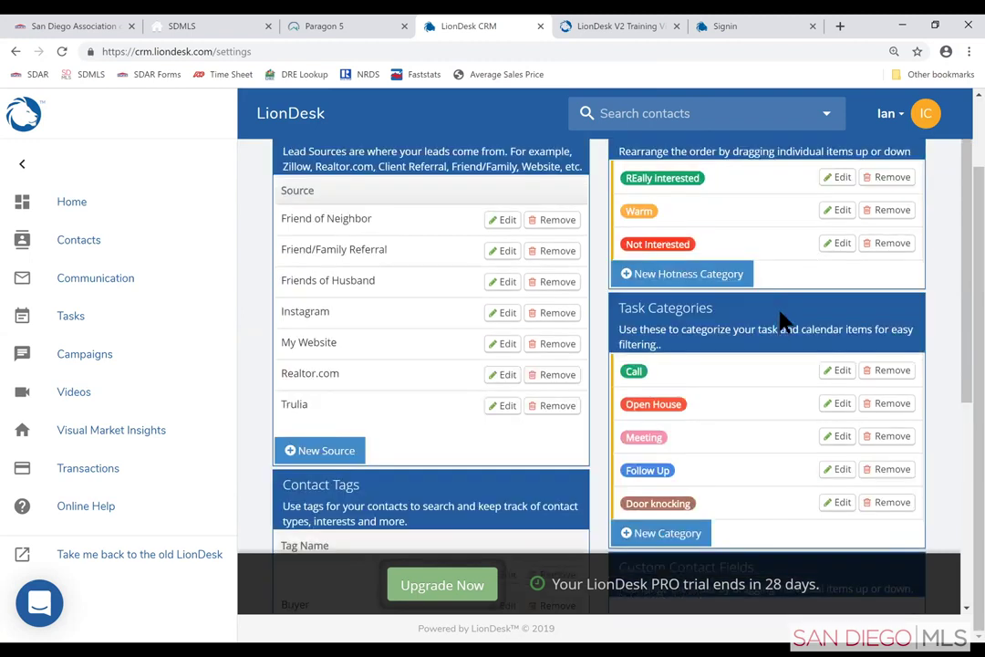
click(885, 118)
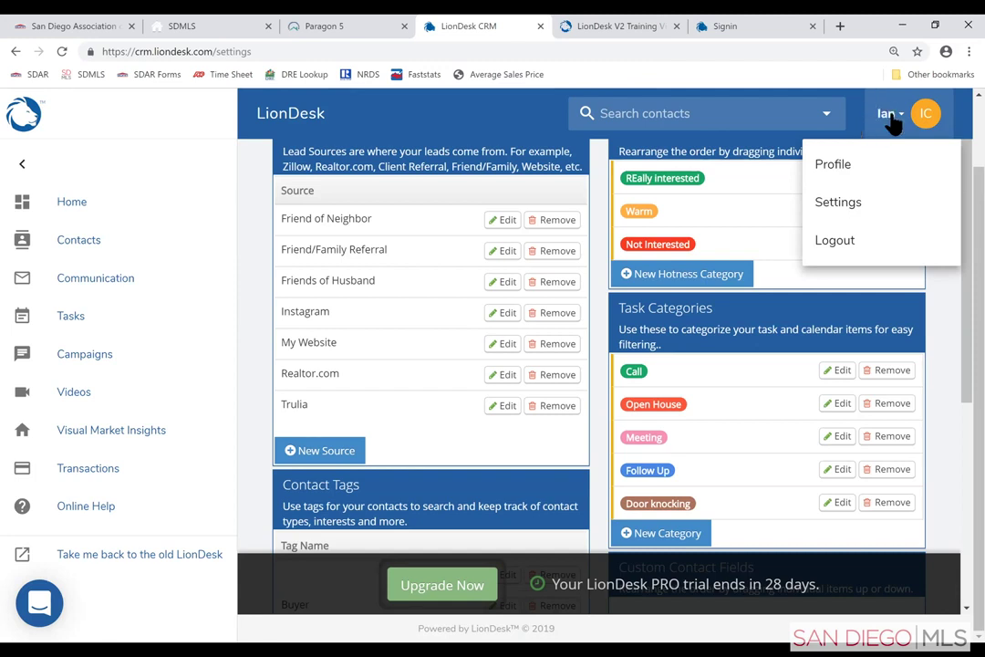
click(24, 165)
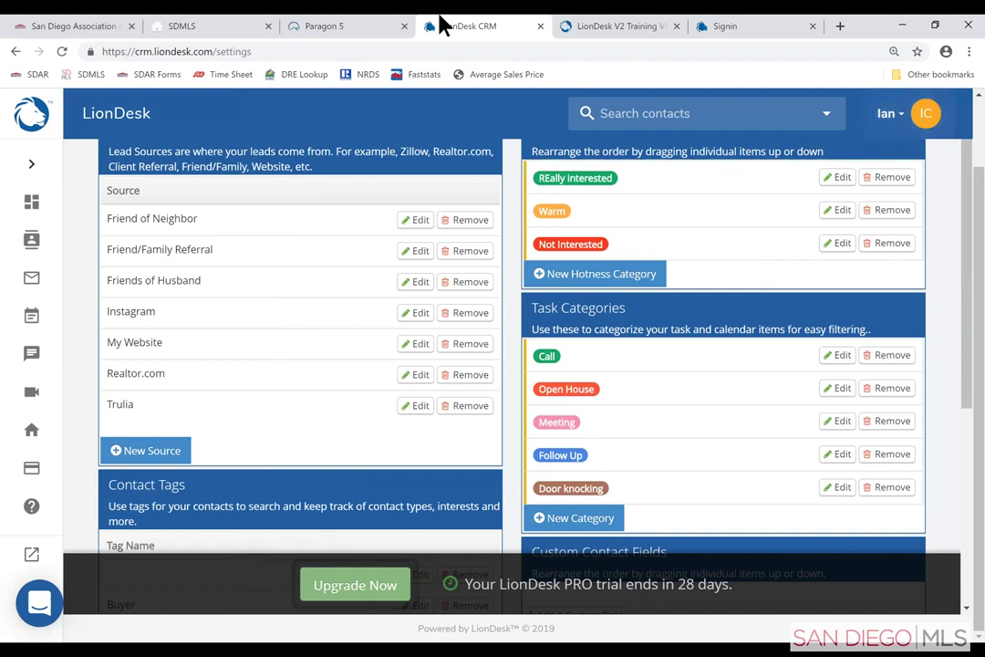
click(50, 27)
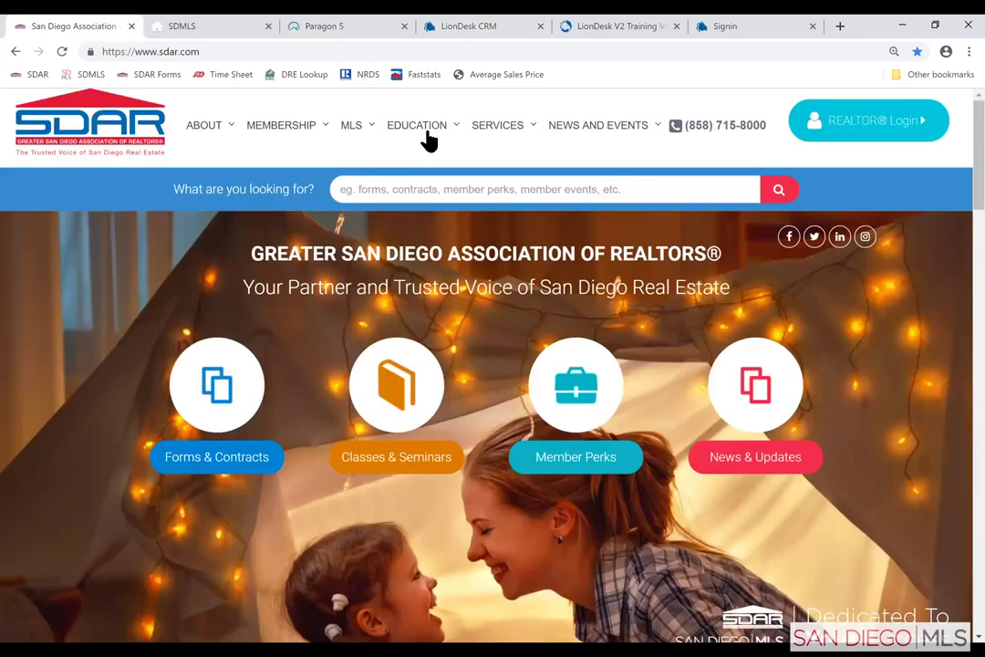
mouse_move(422, 130)
click(405, 228)
click(405, 226)
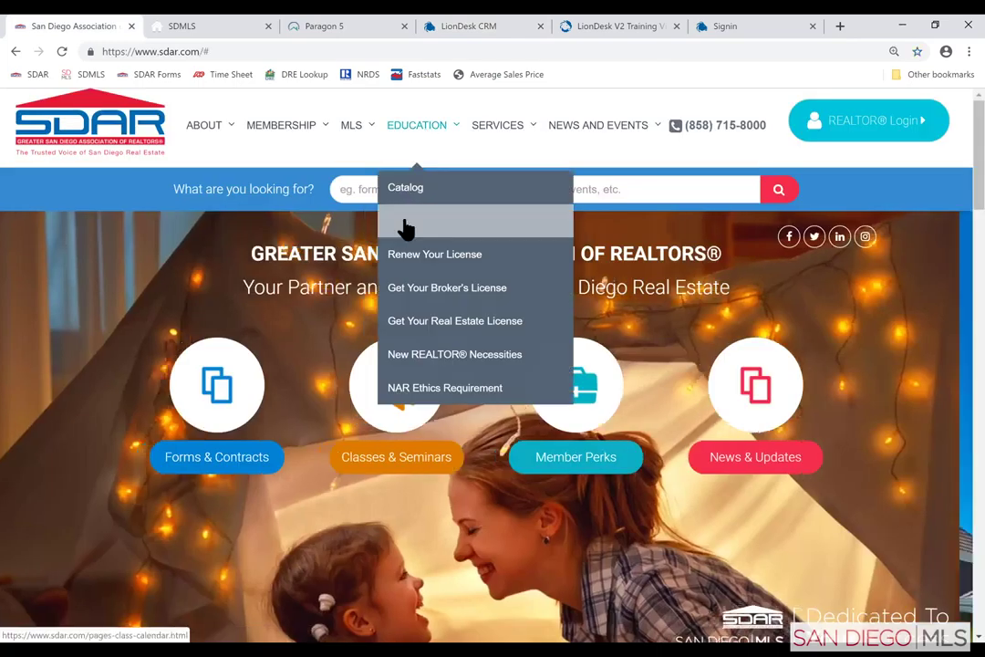